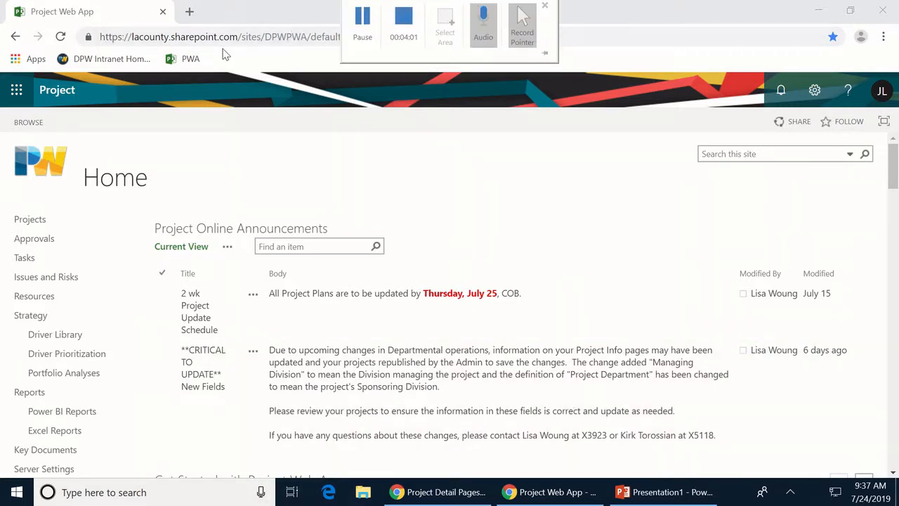
- Open a blank new browser tab beside the Project Web App tab, showing the Google start page
left_click(195, 16)
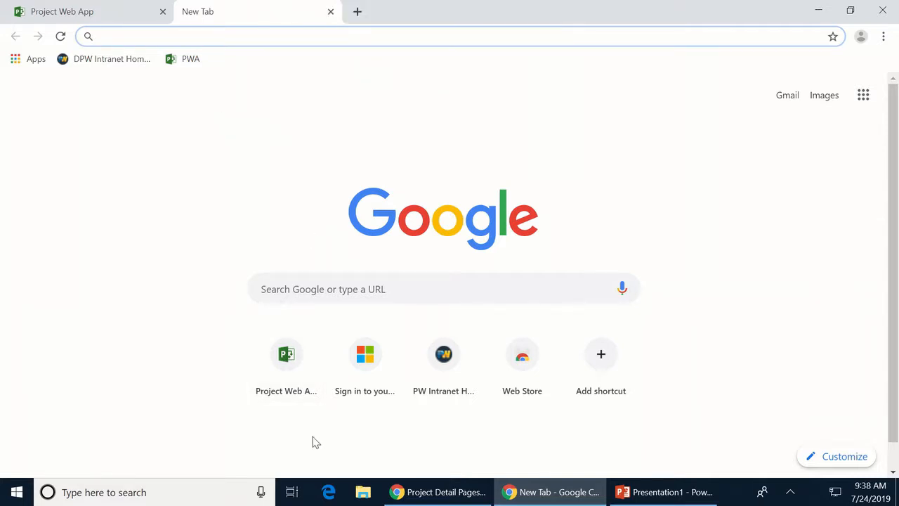
- Reach Office 365 through the PW intranet, then close that Office home window
left_click(432, 364)
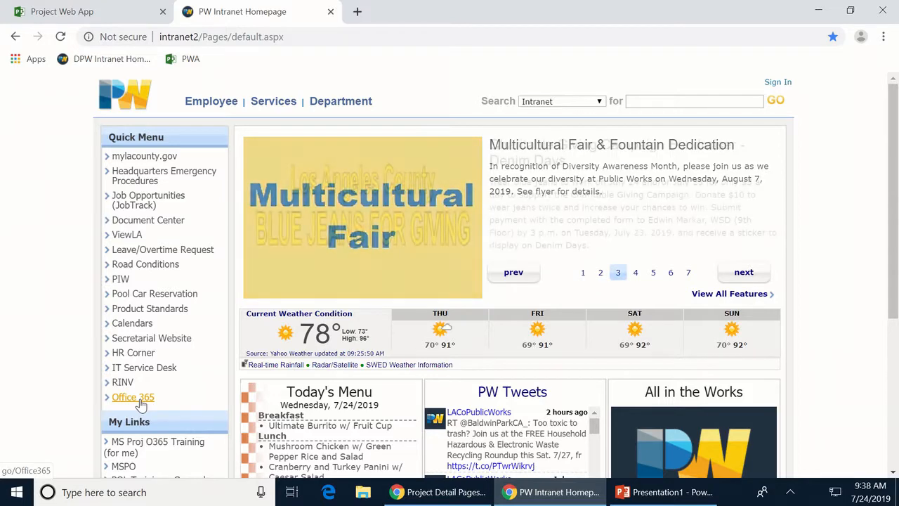
left_click(140, 399)
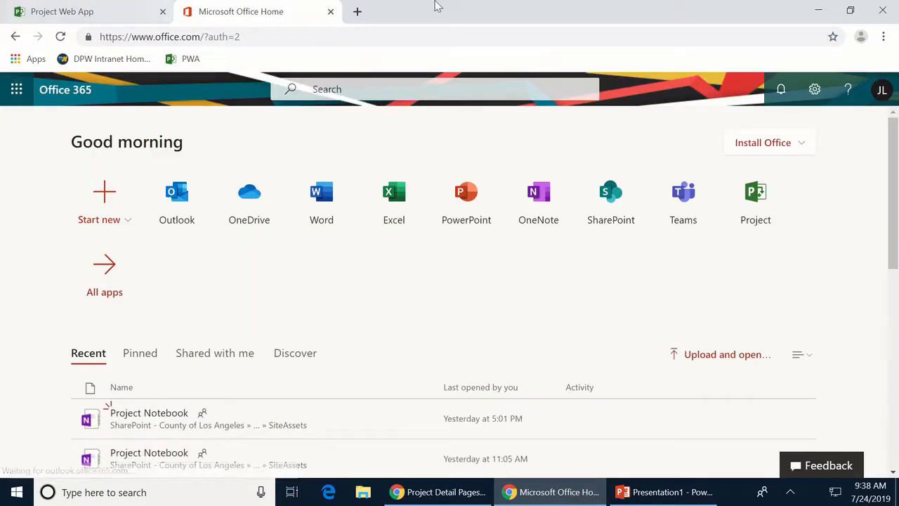
left_click(882, 10)
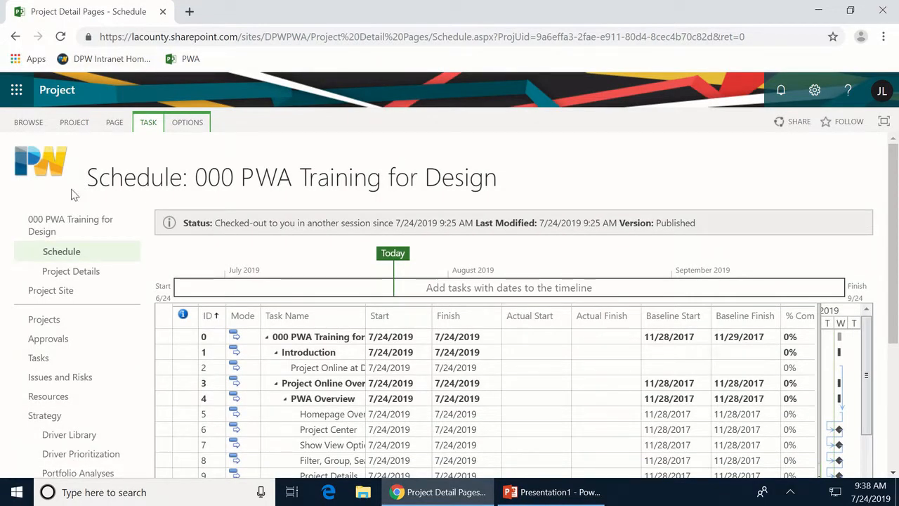
- In a new Chrome window, reach Office 365 via the PW intranet and sign out of the account
right_click(418, 494)
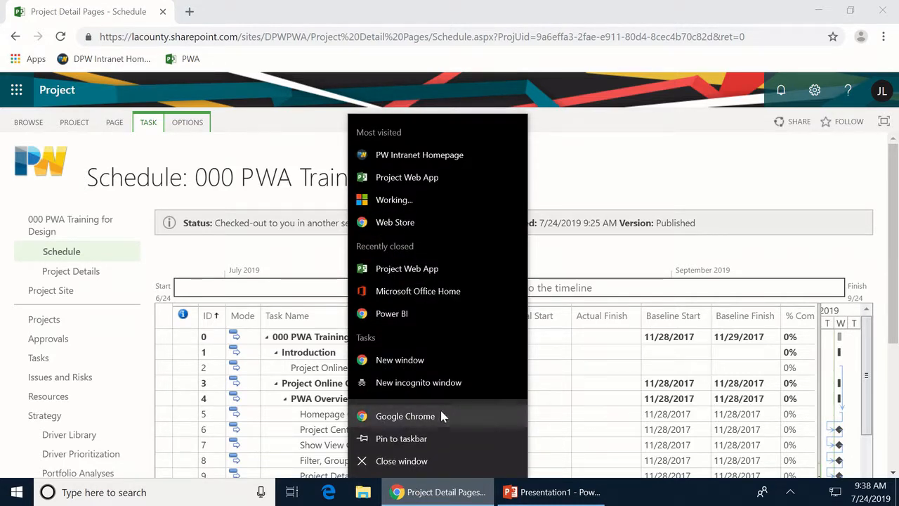
left_click(441, 415)
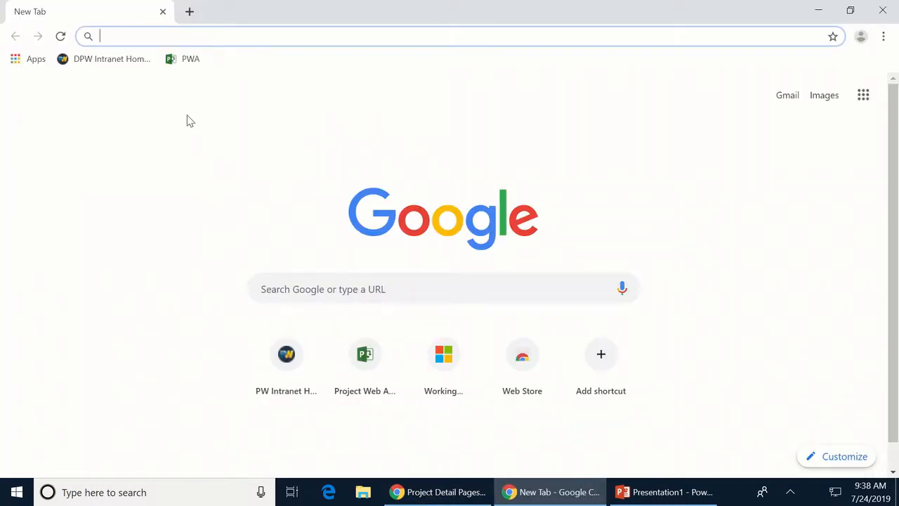
left_click(268, 357)
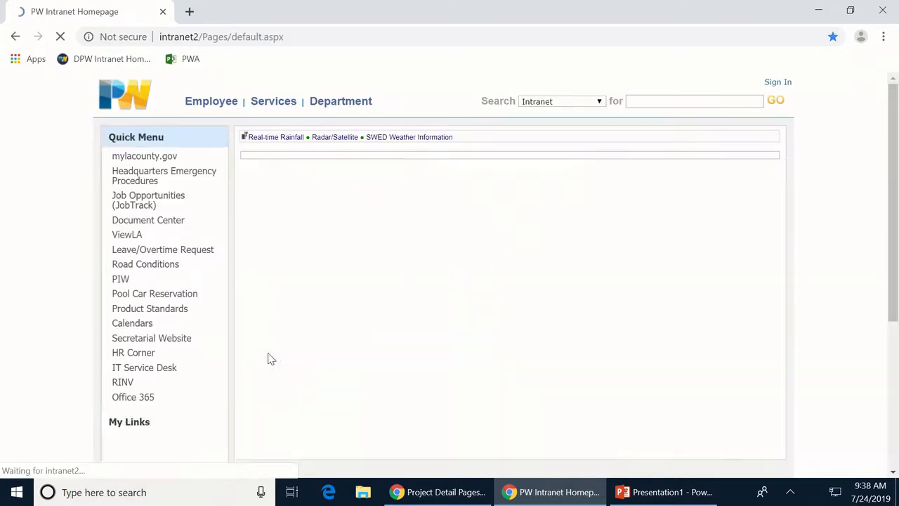
left_click(134, 397)
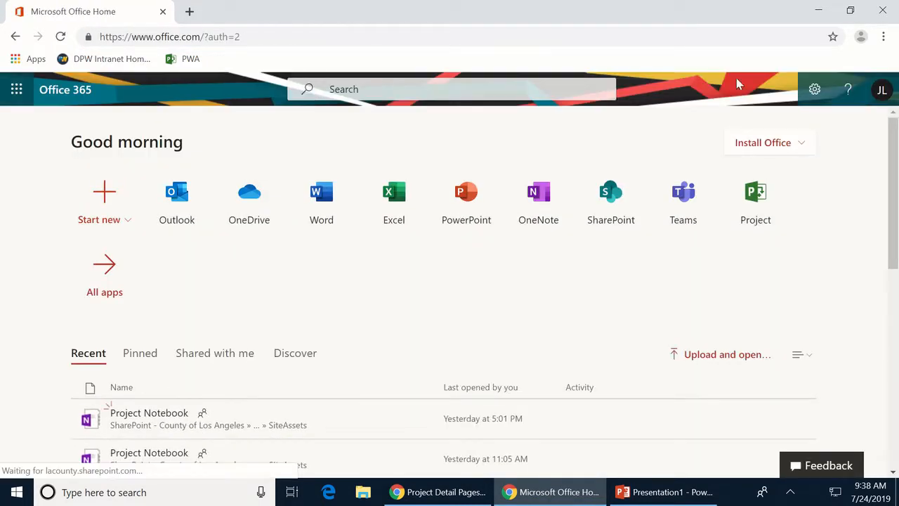
left_click(880, 90)
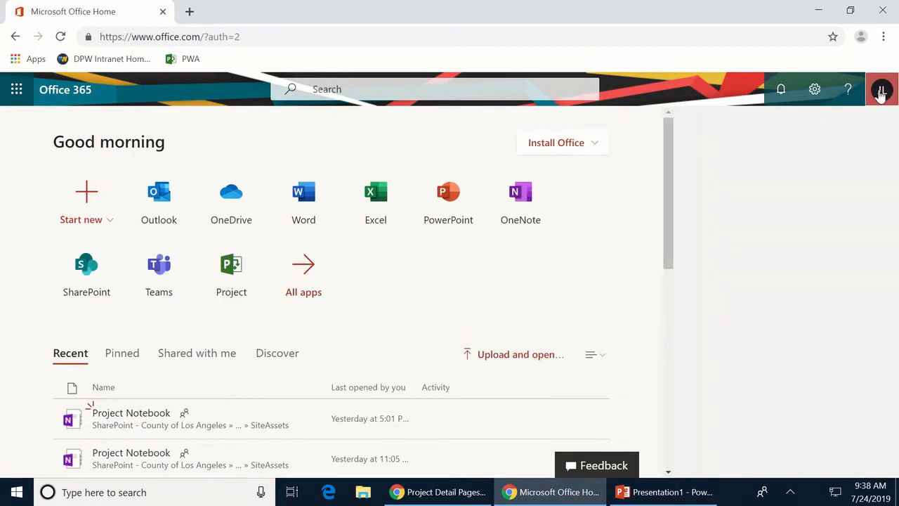
left_click(771, 235)
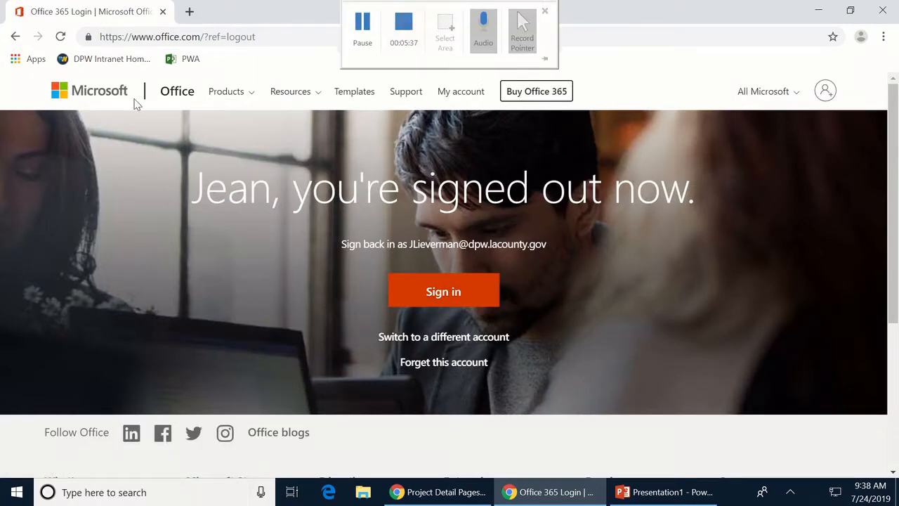
- From the DPW intranet home, open Office 365 and sign in with the existing work account
left_click(105, 59)
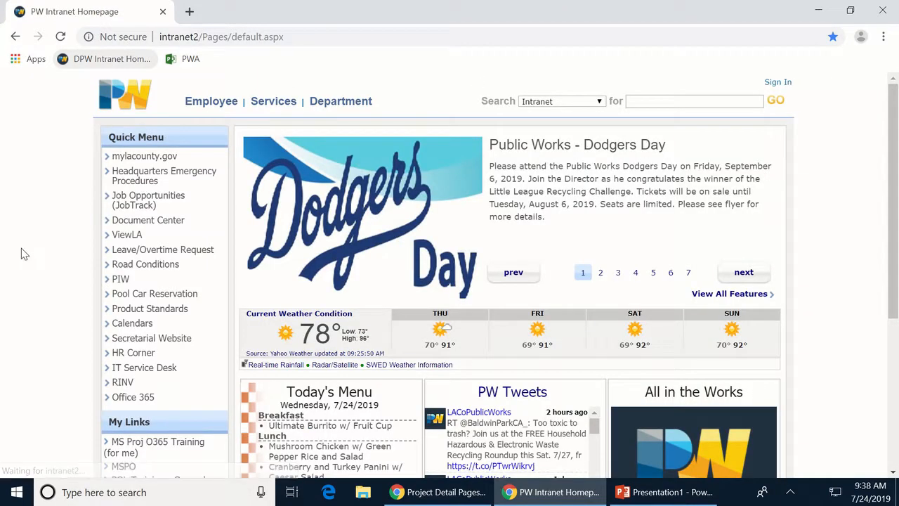
left_click(137, 398)
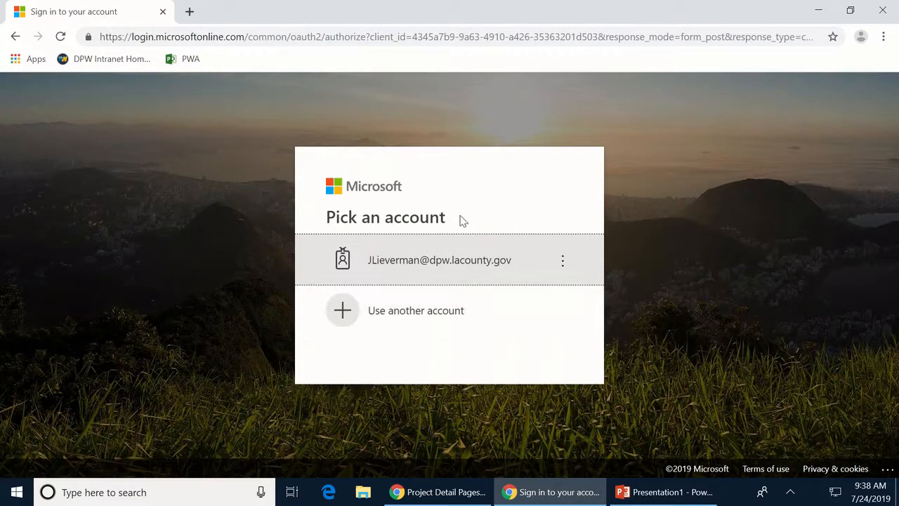
left_click(432, 259)
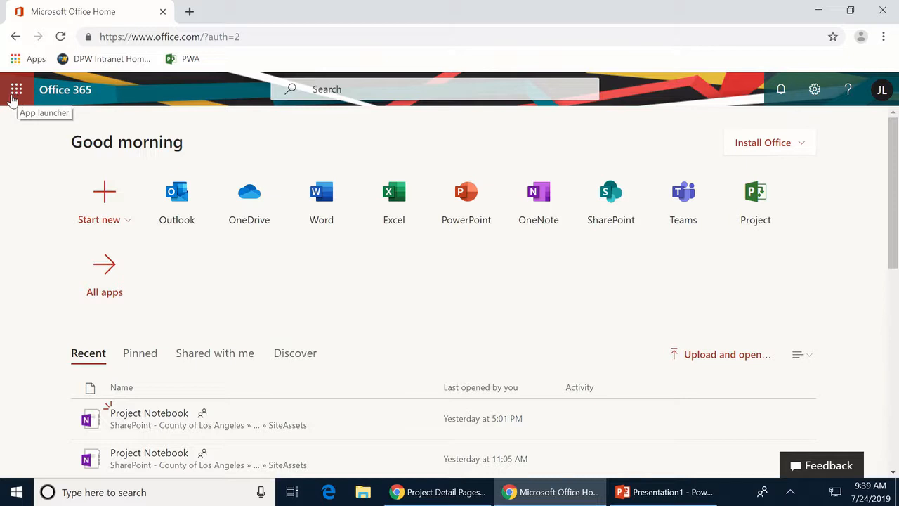
- Launch Project from Office 365's All apps list to reach the LA County Project Online Portal
left_click(11, 101)
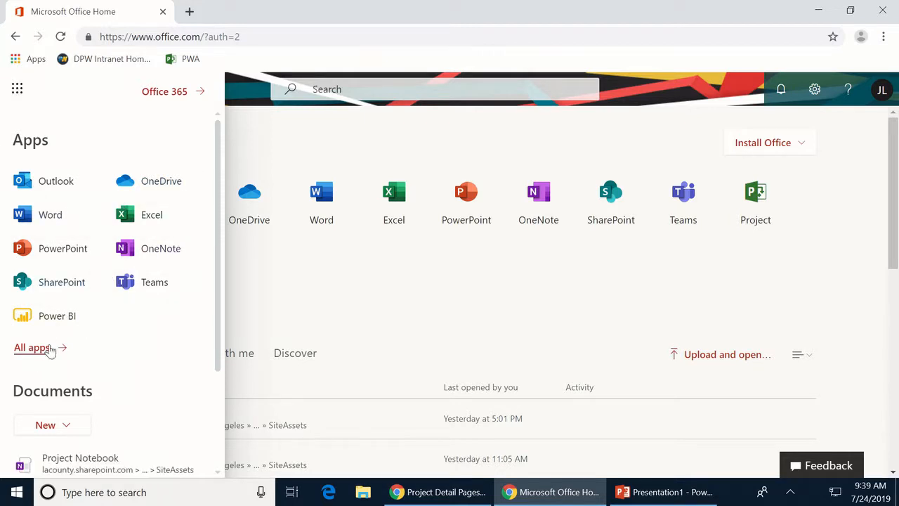
left_click(44, 354)
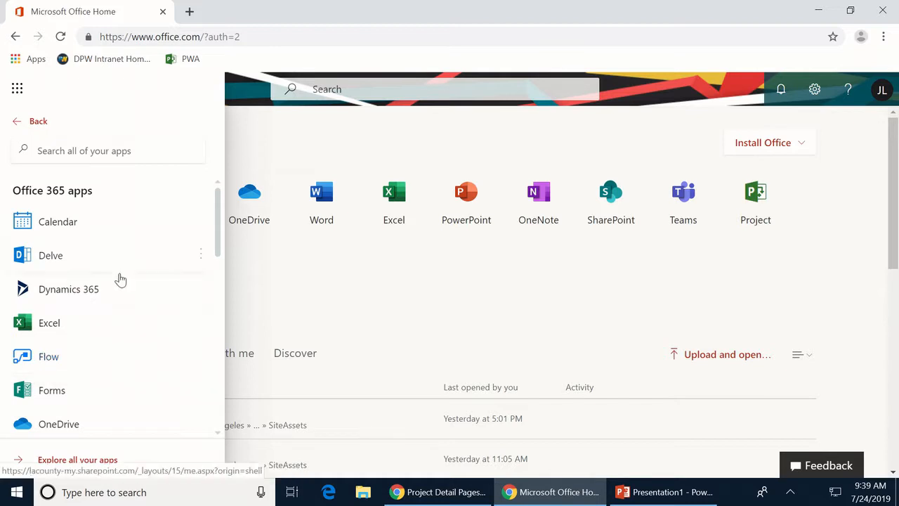
scroll(140, 320, "down", 2)
scroll(139, 329, "down", 5)
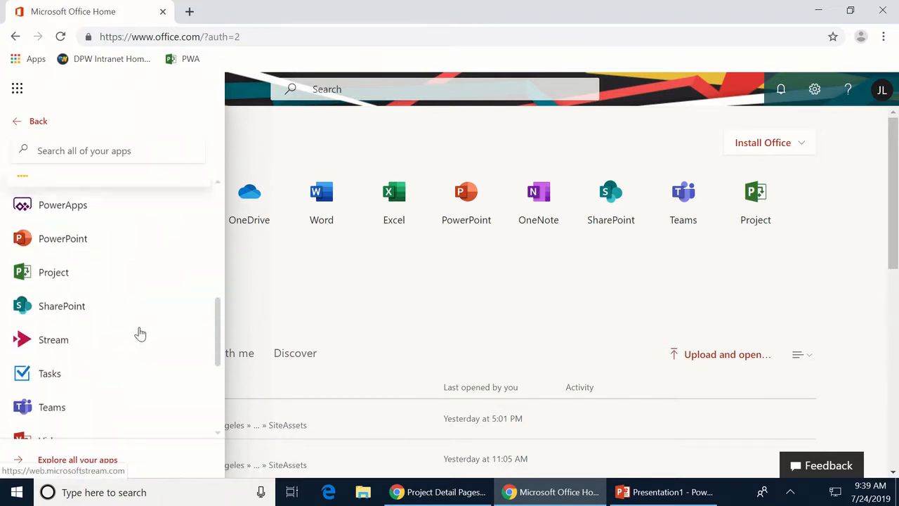
left_click(50, 273)
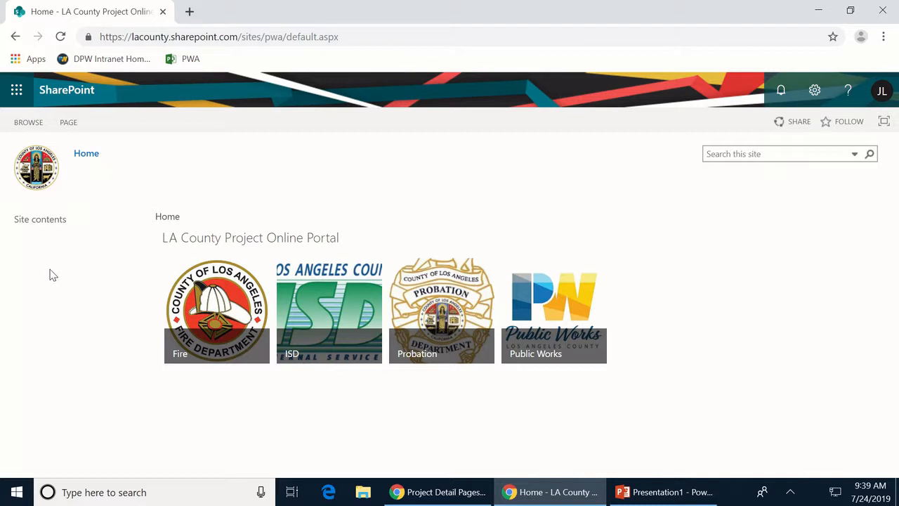
- Open the Public Works tile on the LA County Project Online Portal
left_click(559, 338)
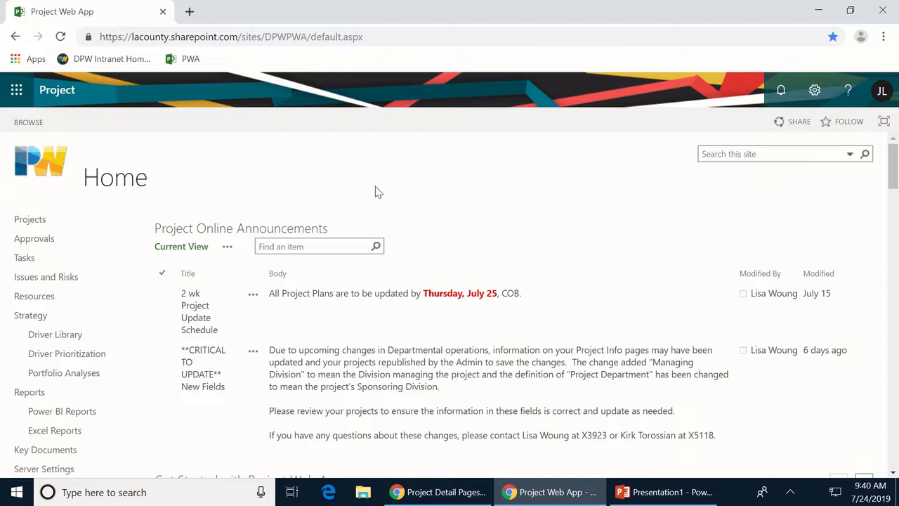
scroll(504, 192, "down", 1)
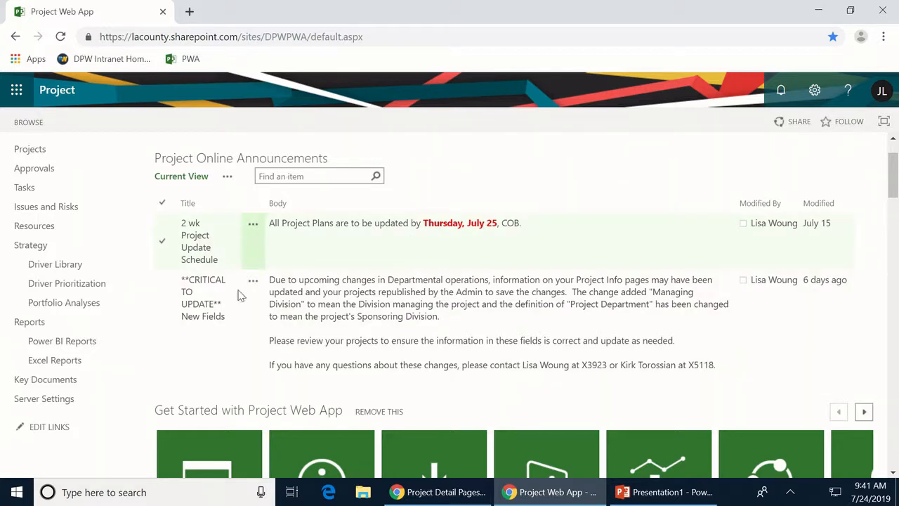
left_click(218, 161)
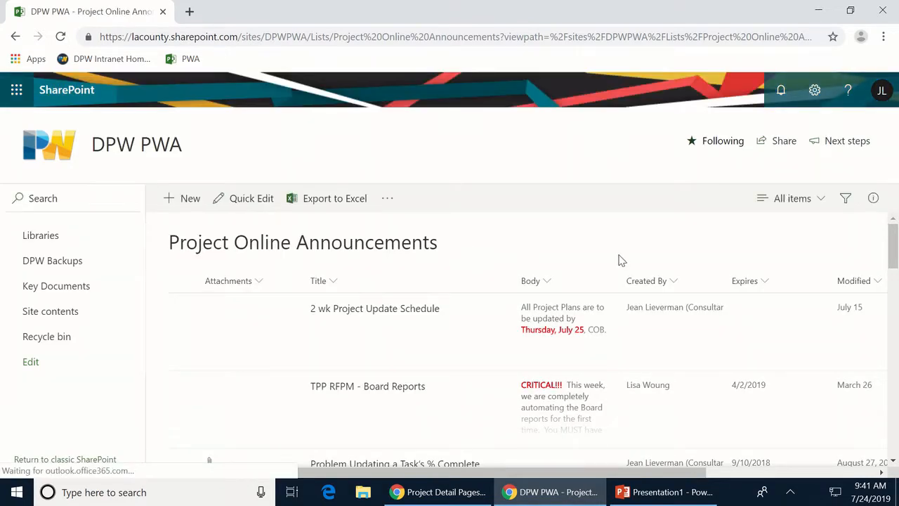
scroll(633, 257, "down", 2)
scroll(616, 376, "down", 6)
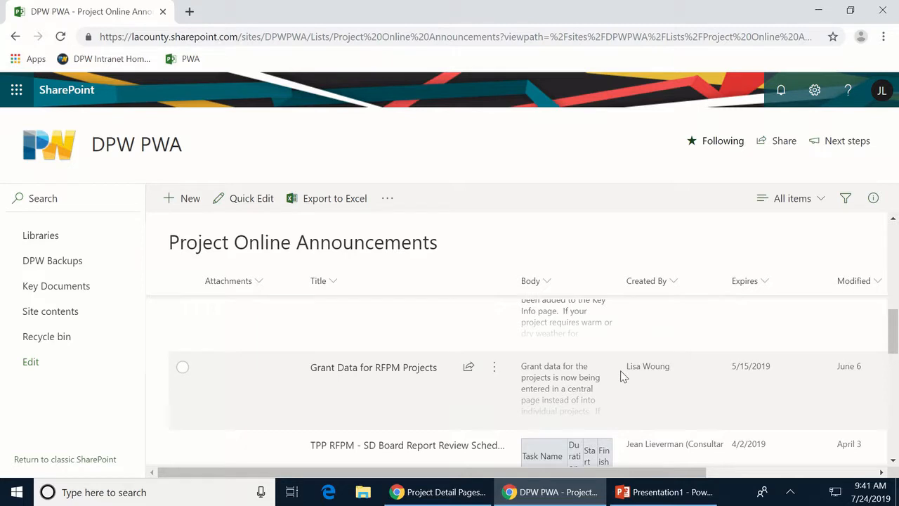
scroll(621, 376, "down", 8)
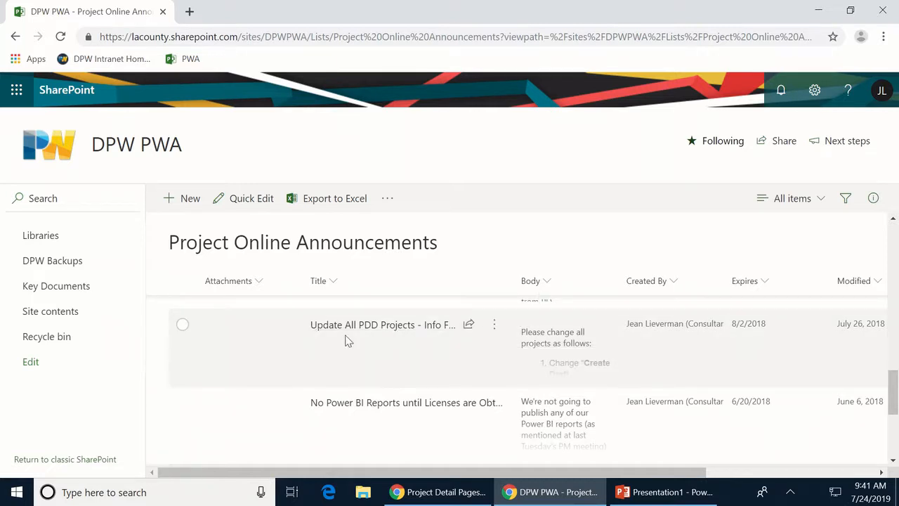
left_click(350, 326)
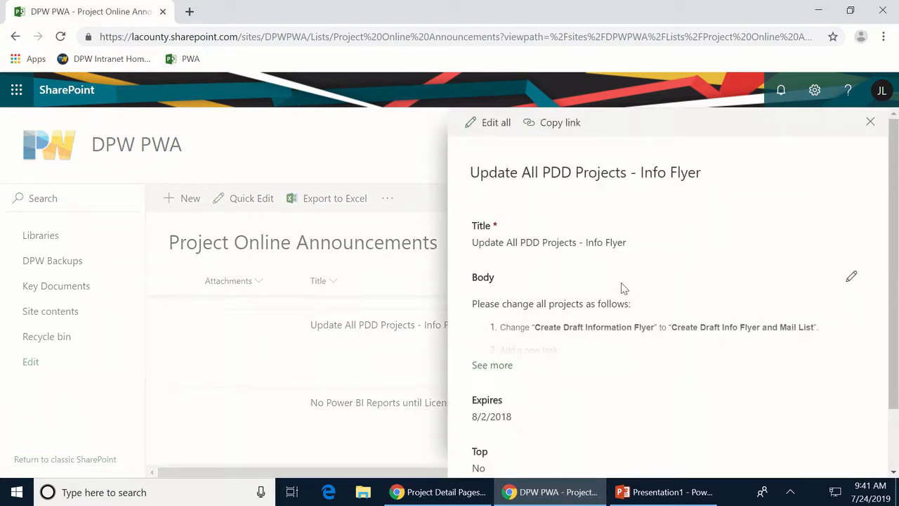
left_click(495, 366)
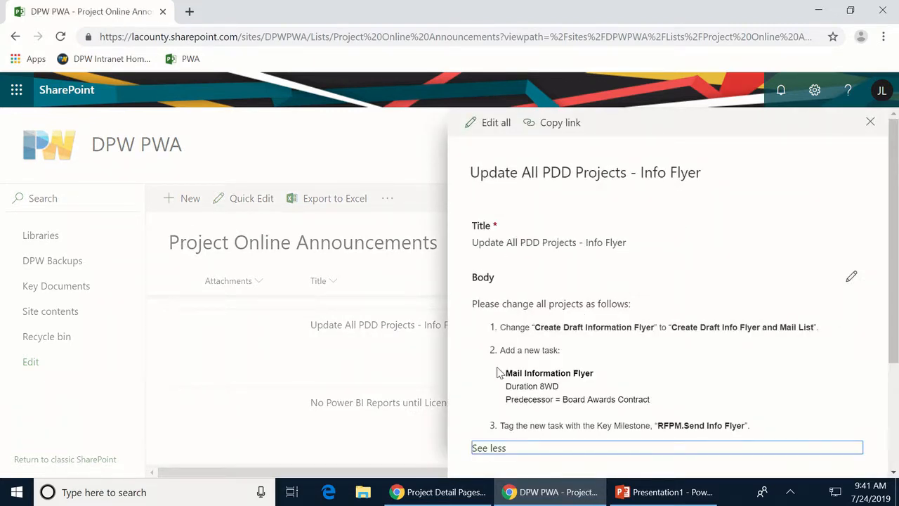
left_click(870, 121)
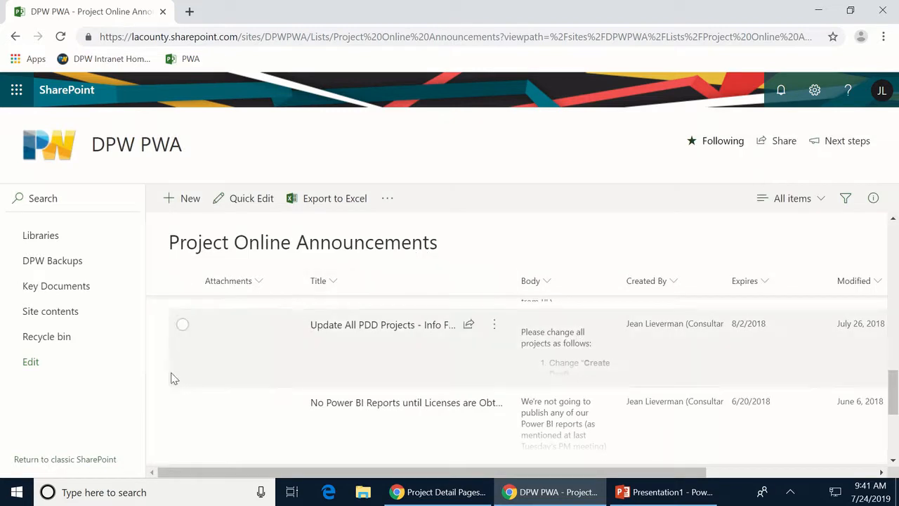
left_click(128, 153)
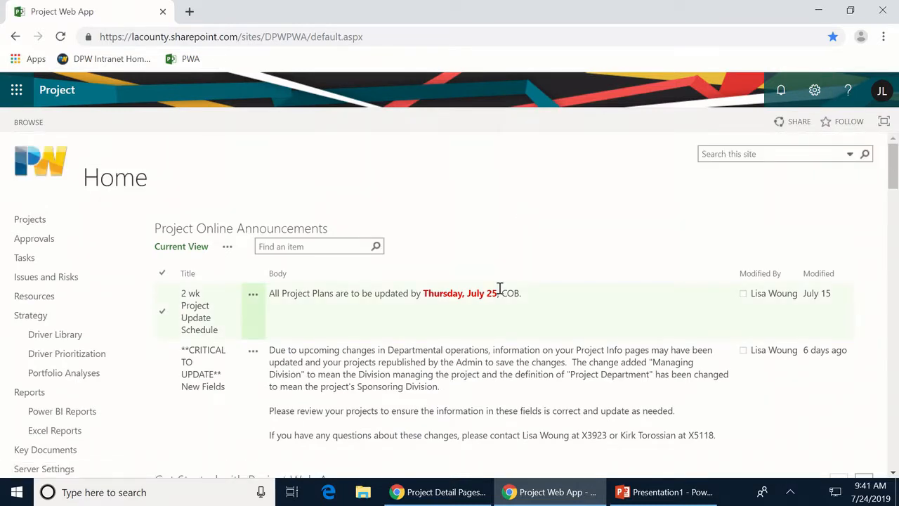
scroll(502, 284, "down", 2)
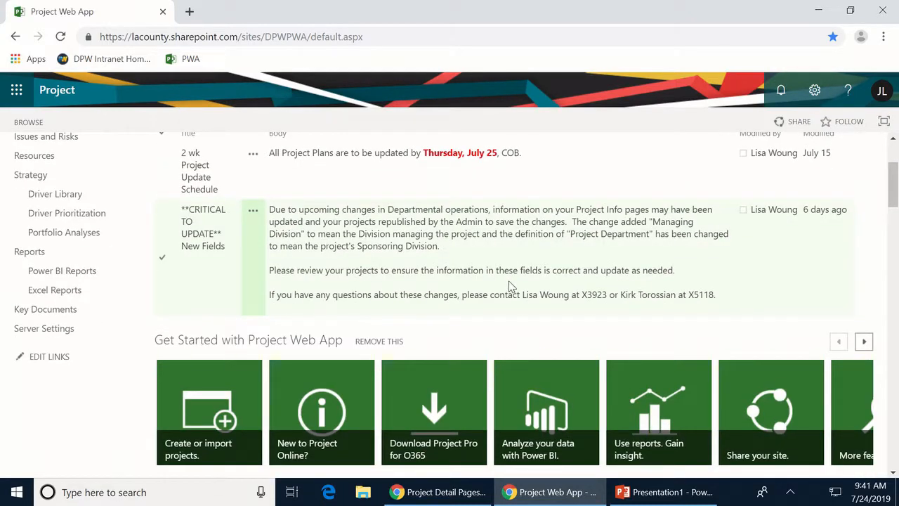
scroll(492, 281, "down", 4)
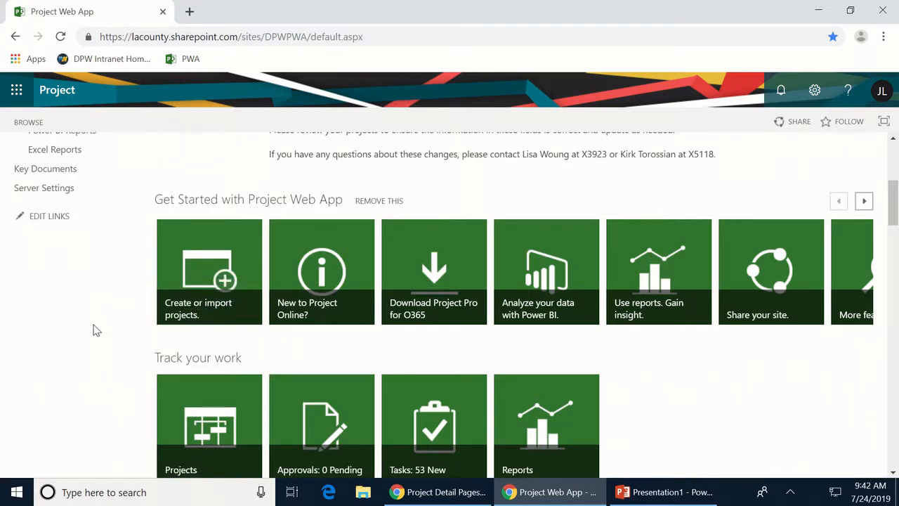
scroll(301, 204, "up", 1)
scroll(412, 151, "up", 1)
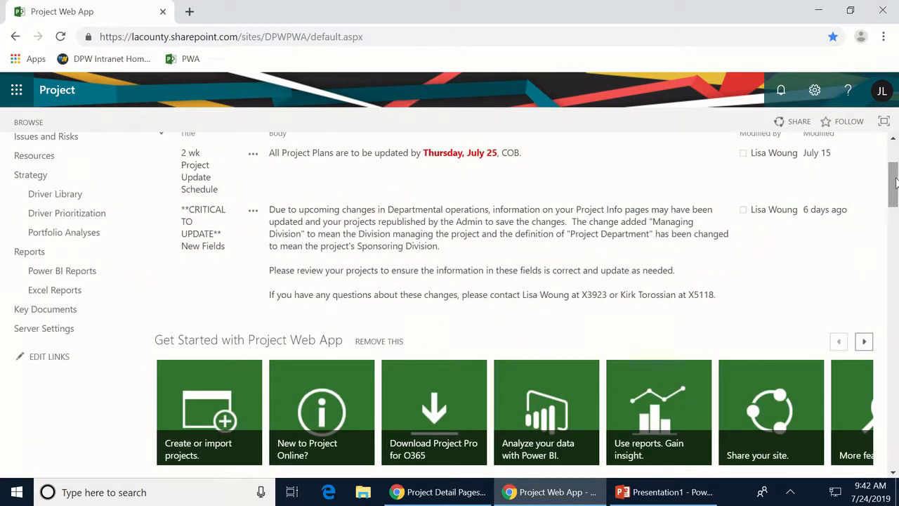
scroll(894, 172, "up", 1)
scroll(893, 172, "up", 2)
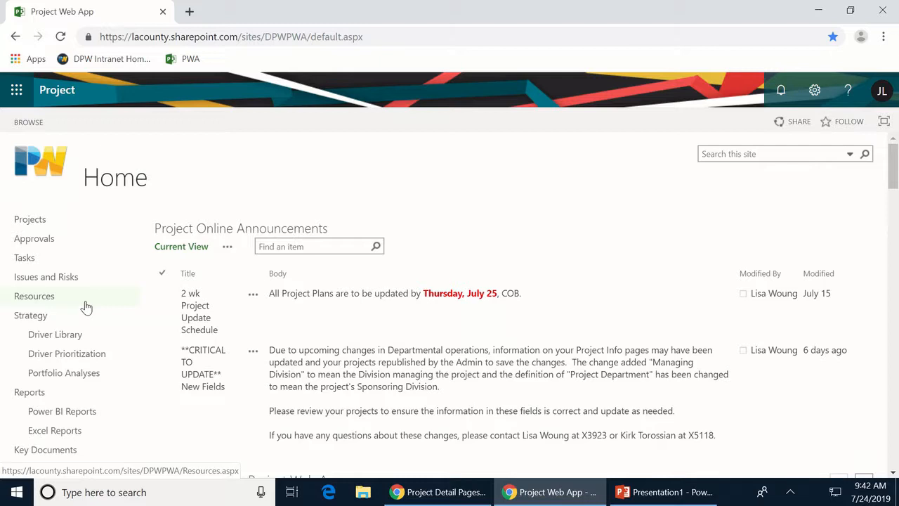
- Open the Project Center and expand the DPW-PWA Test User group and one other owner's group
left_click(24, 226)
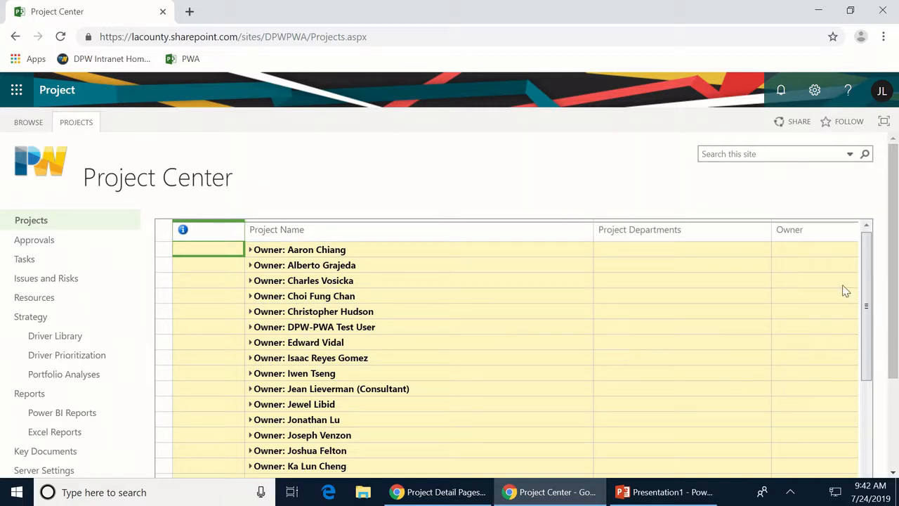
left_click(250, 328)
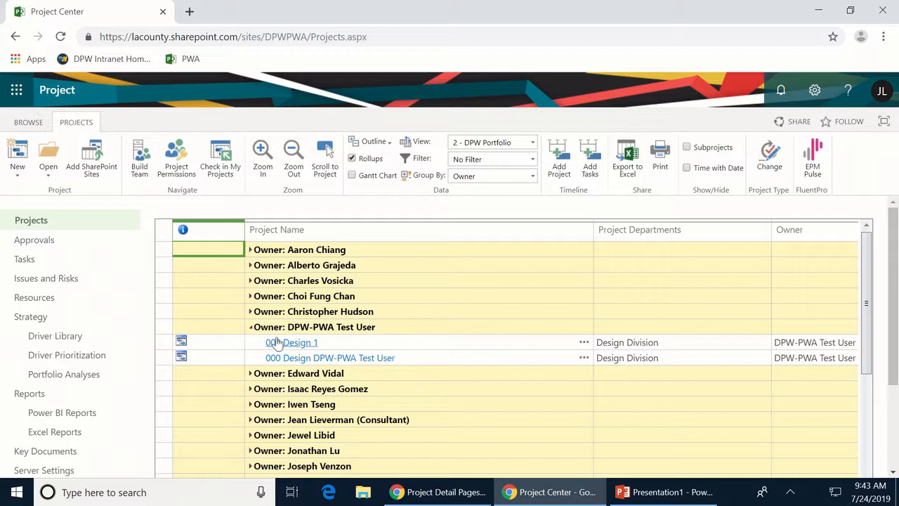
left_click(251, 312)
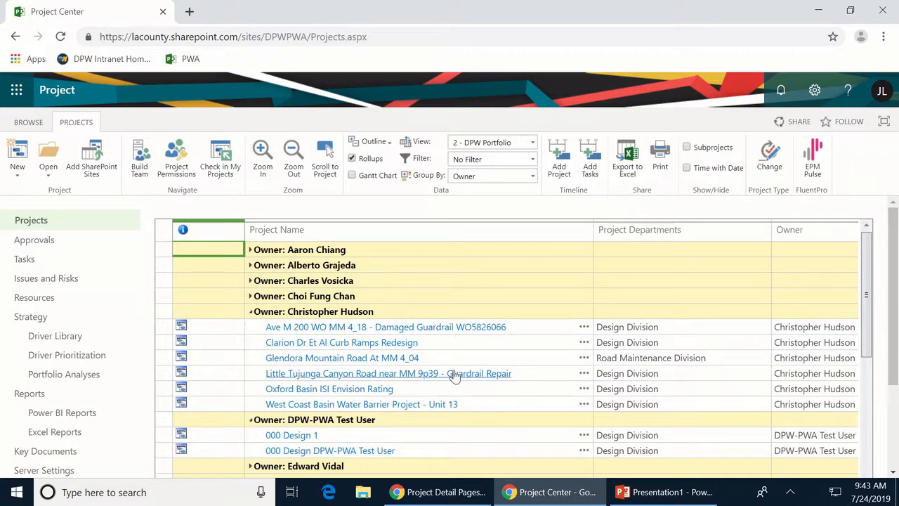
left_click(31, 123)
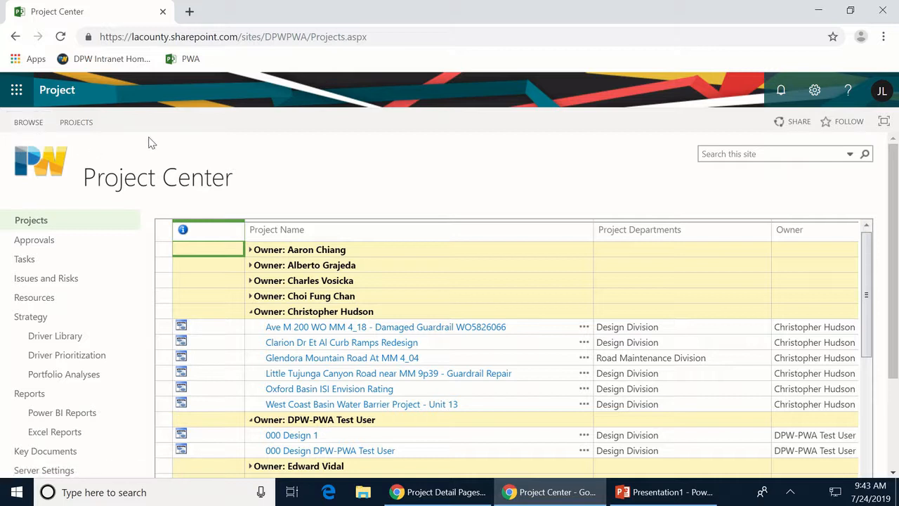
- Switch the Project Center to the 1 - Summary view from the PROJECTS ribbon
left_click(75, 123)
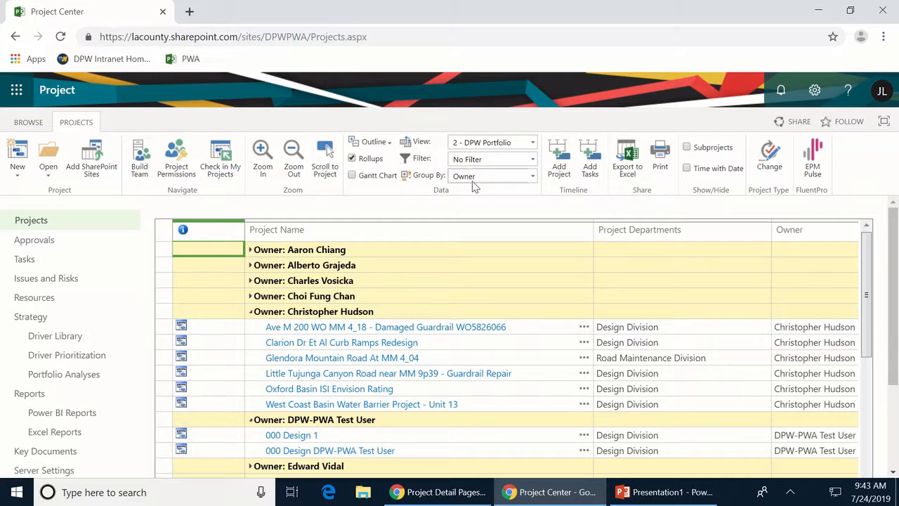
left_click(533, 144)
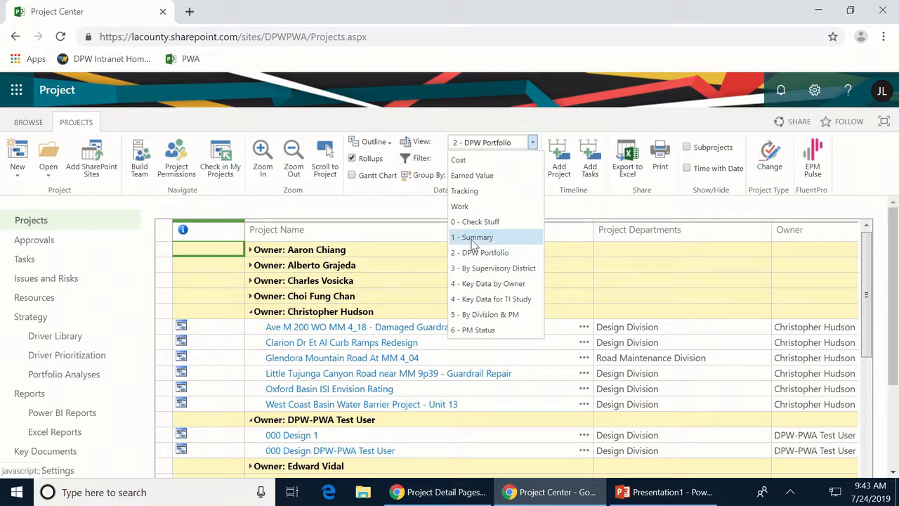
left_click(474, 239)
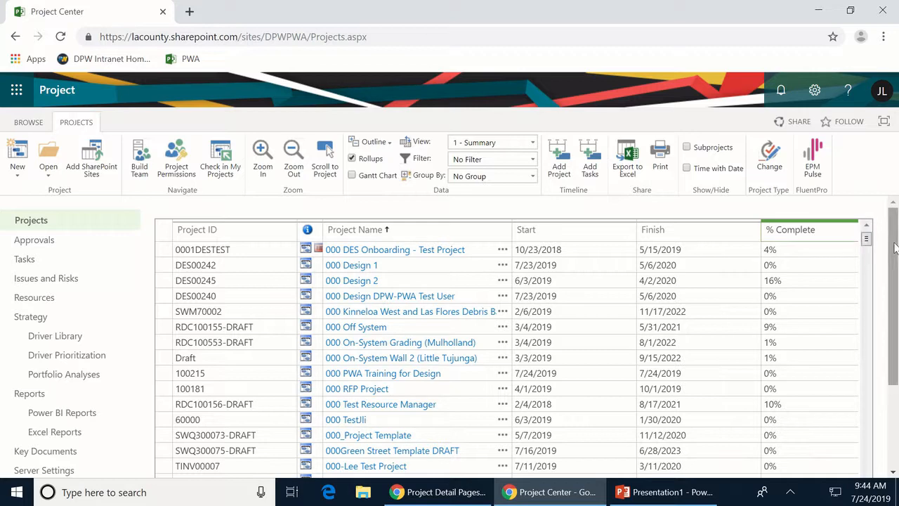
- Narrow the % Complete and Work columns in the Summary grid
left_click_drag(895, 250, 892, 329)
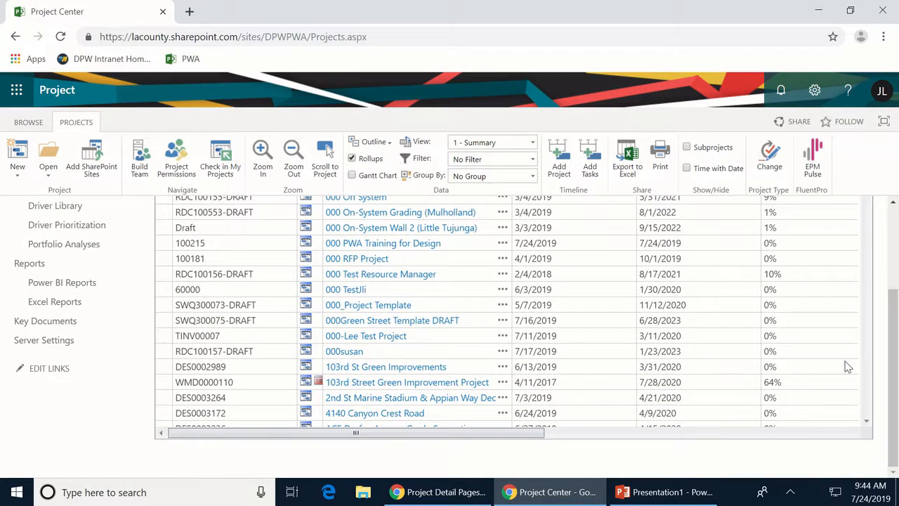
left_click_drag(517, 433, 781, 427)
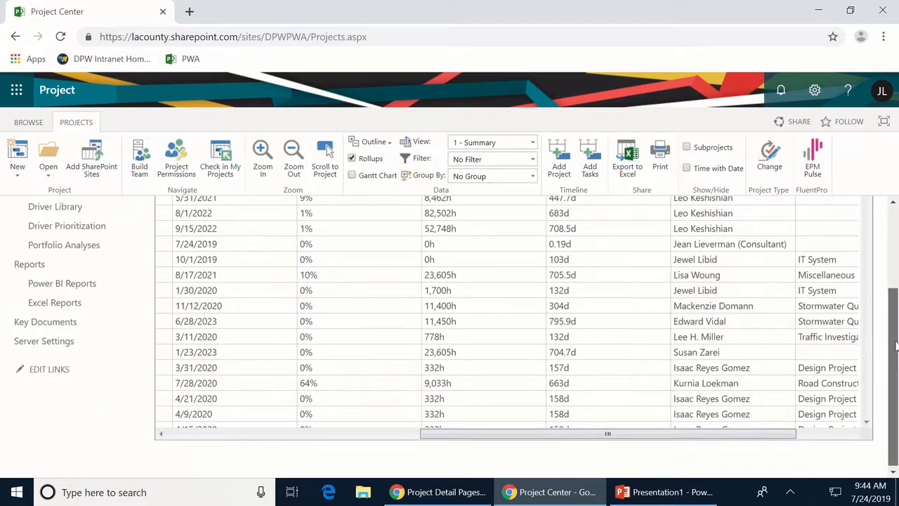
left_click_drag(893, 349, 896, 228)
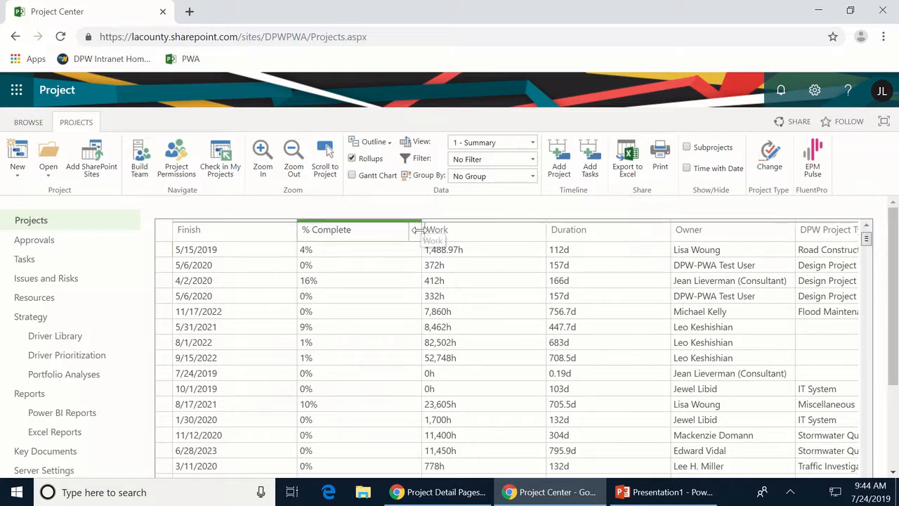
left_click_drag(418, 229, 358, 230)
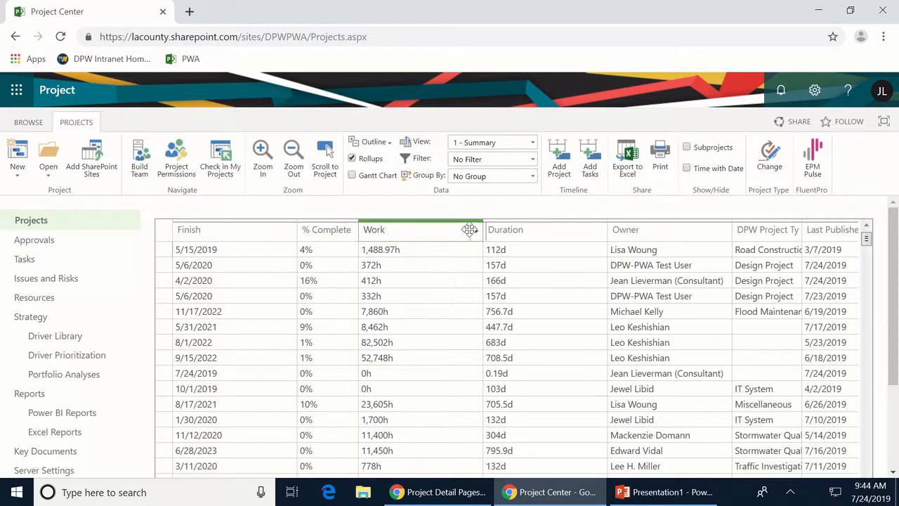
left_click_drag(482, 231, 434, 232)
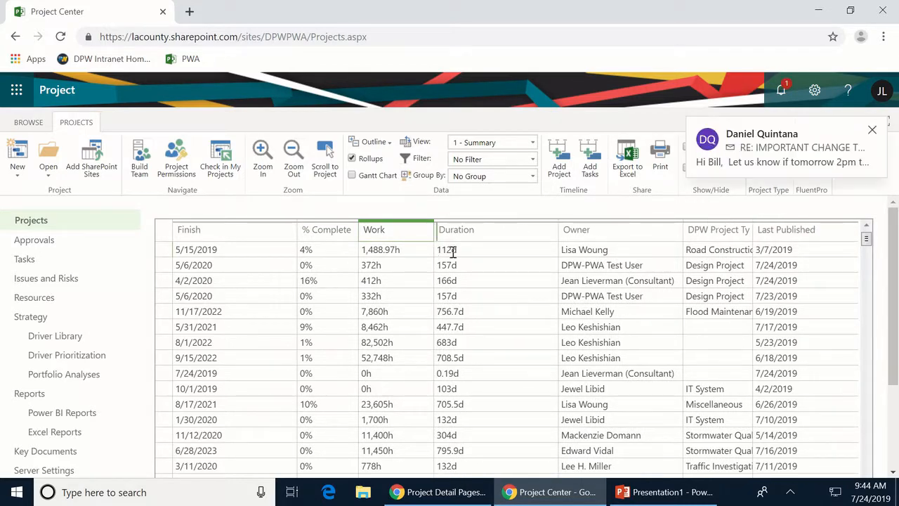
left_click_drag(894, 245, 868, 355)
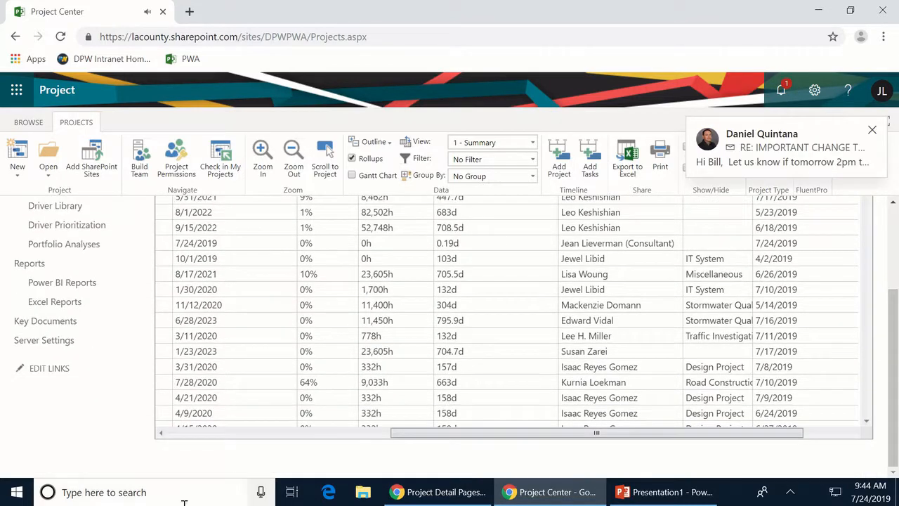
left_click(181, 432)
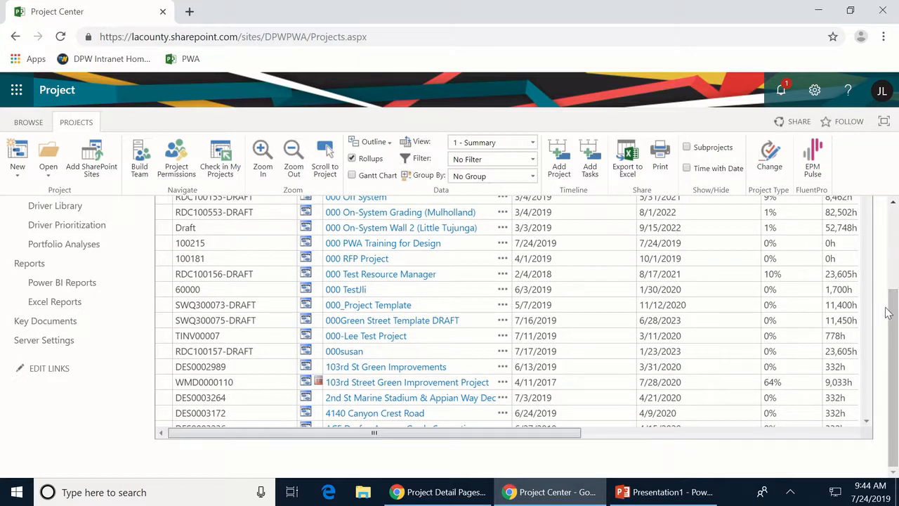
left_click_drag(896, 311, 896, 231)
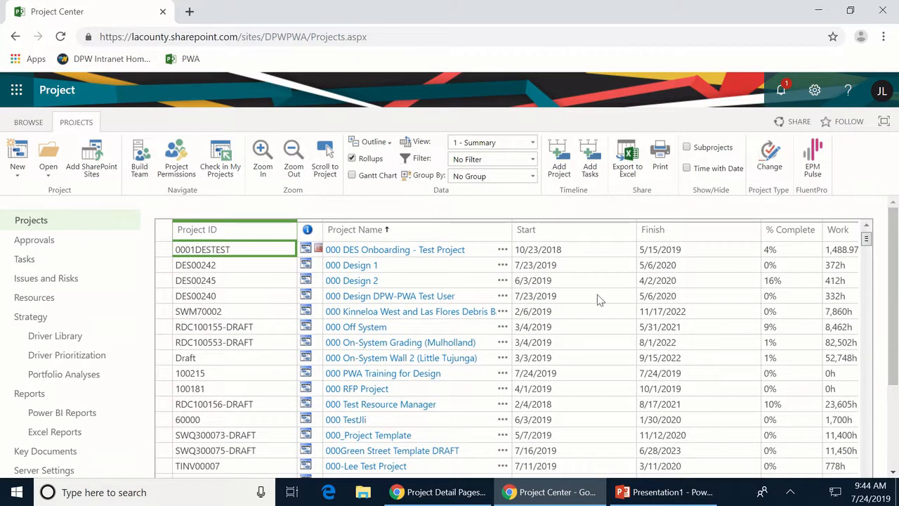
- Sort projects by Start date, earliest (6/16/1997) first, and narrow the Project Name column
left_click(364, 235)
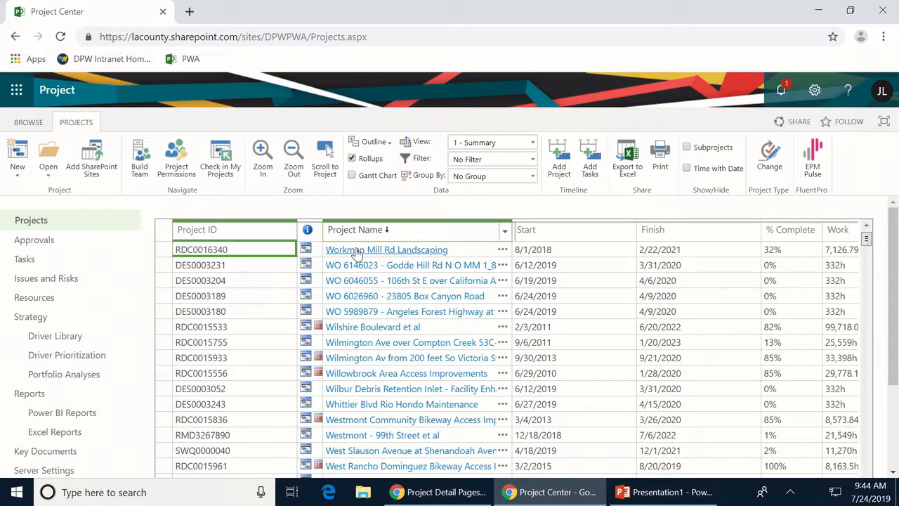
left_click(218, 233)
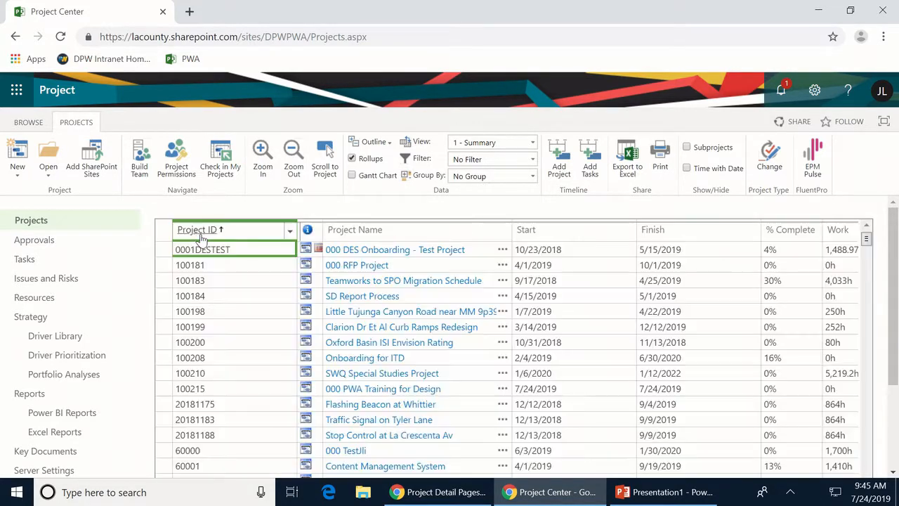
left_click(541, 234)
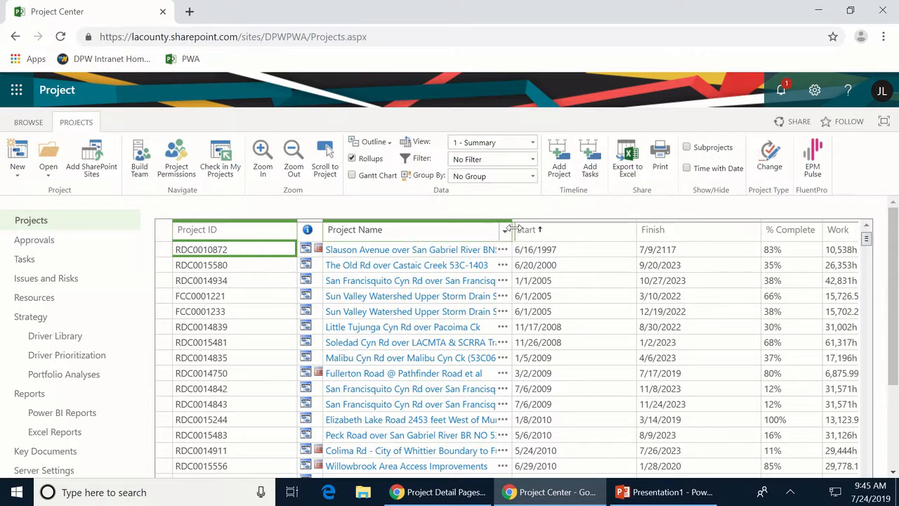
left_click_drag(512, 231, 463, 239)
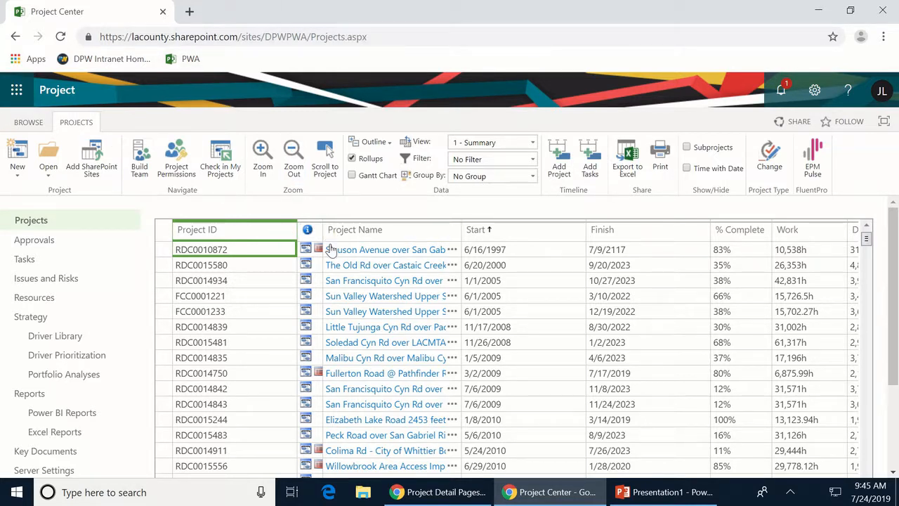
- Move Indicators and Project Name ahead of Project ID and hide the Work column
left_click(453, 231)
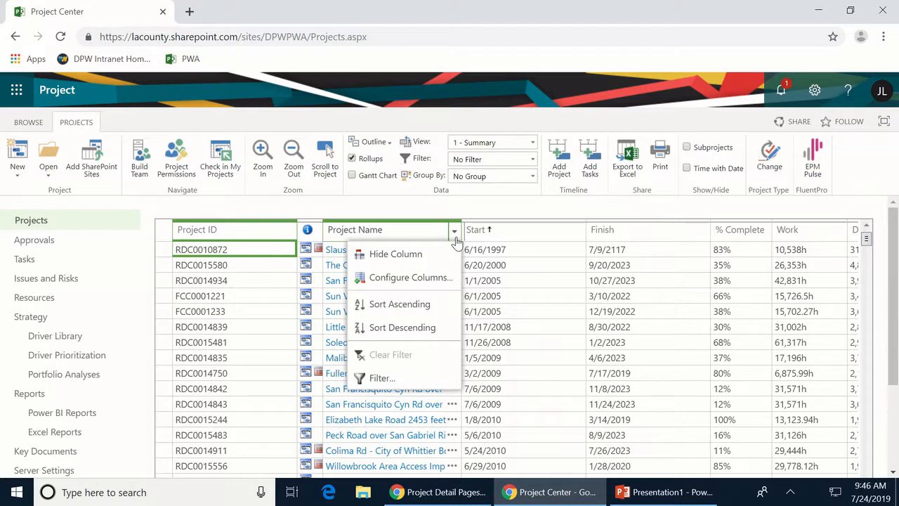
left_click(410, 278)
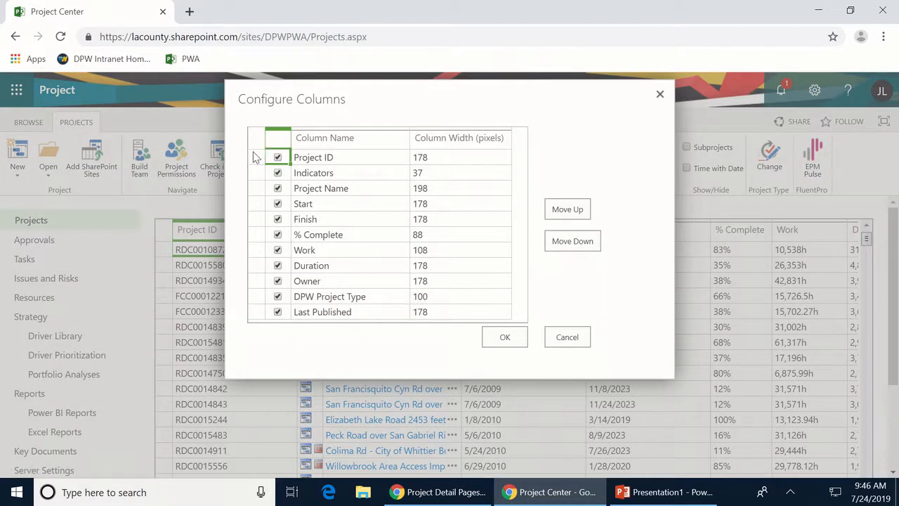
left_click(255, 176)
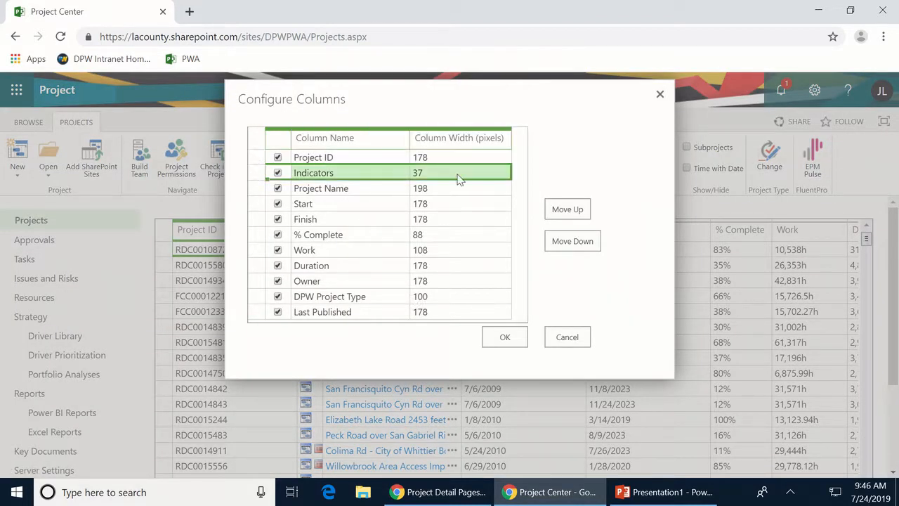
left_click(577, 214)
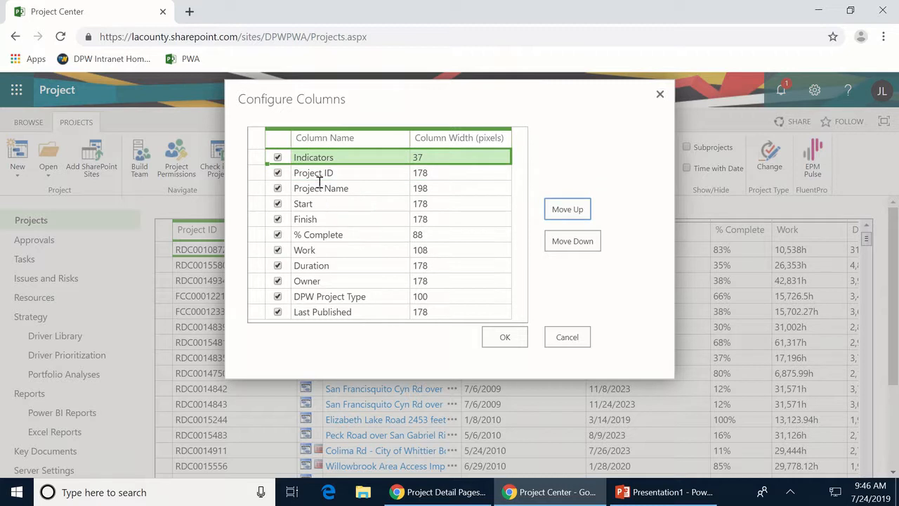
left_click(251, 190)
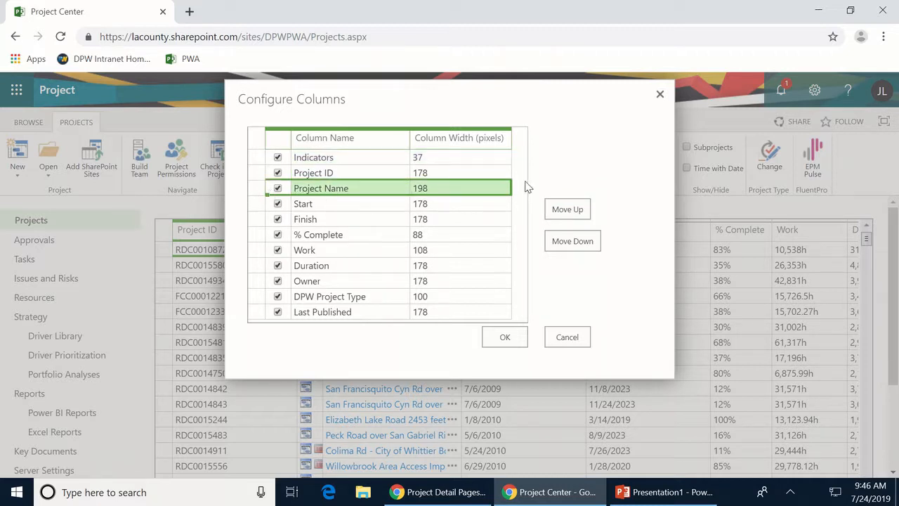
left_click(560, 210)
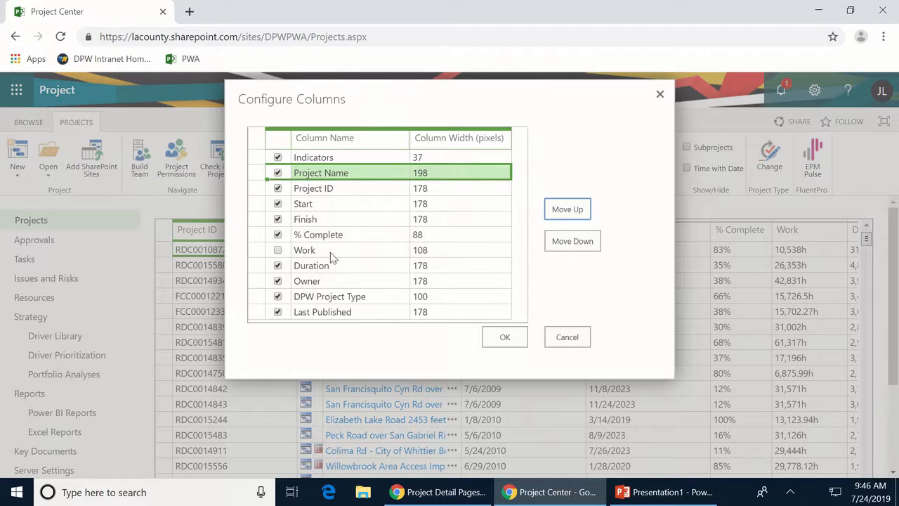
left_click(505, 338)
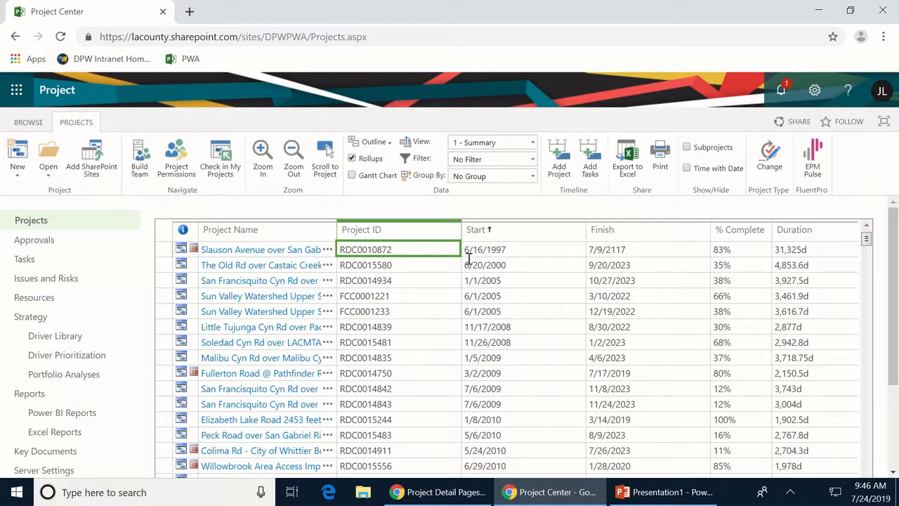
- Narrow the Start and Finish columns and bring up the list of project views
left_click_drag(585, 229, 528, 231)
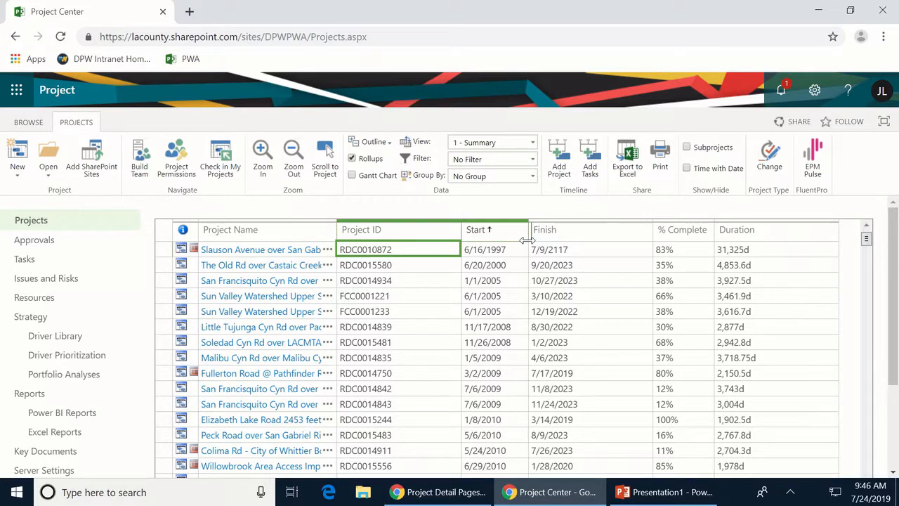
left_click_drag(652, 229, 598, 249)
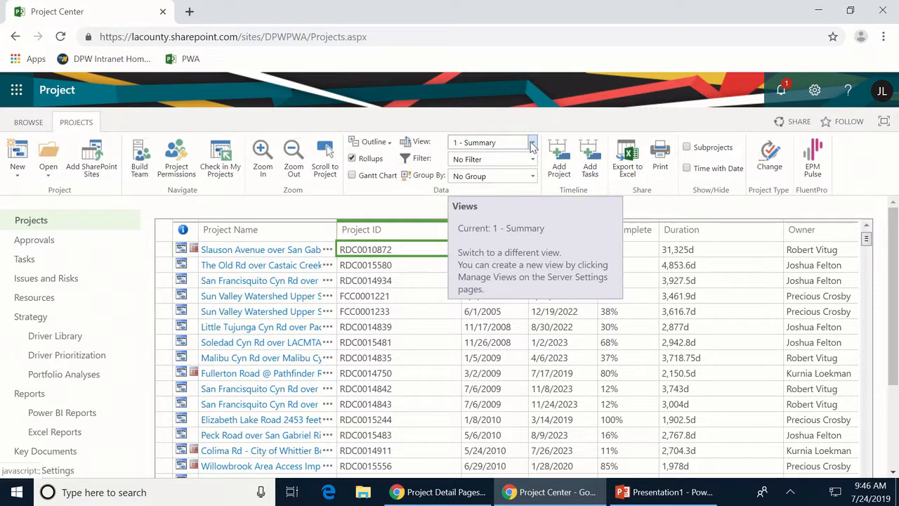
left_click(531, 143)
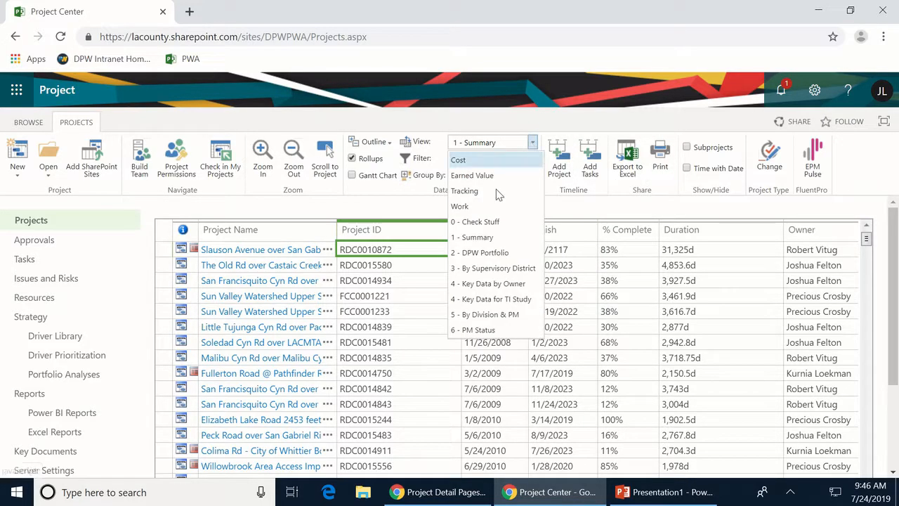
- Switch to the 2 - DPW Portfolio view and narrow the Project Name column
left_click(477, 255)
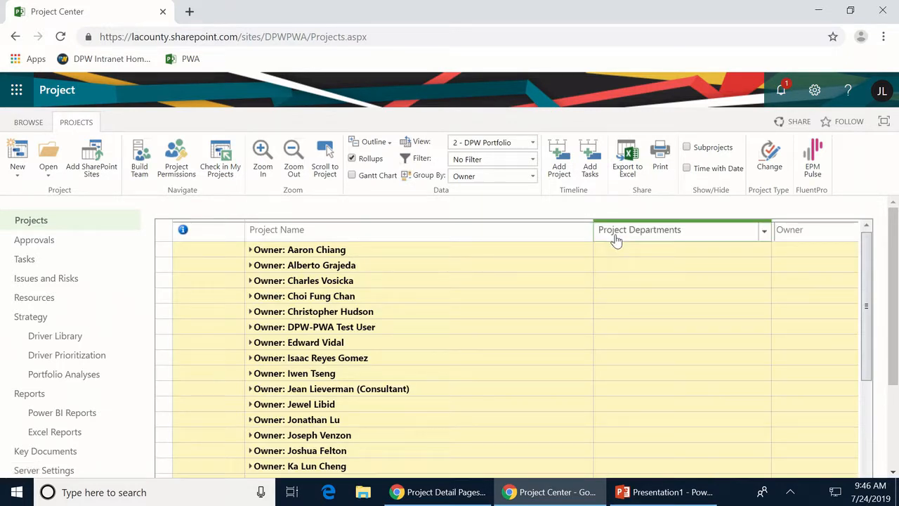
left_click_drag(593, 231, 444, 266)
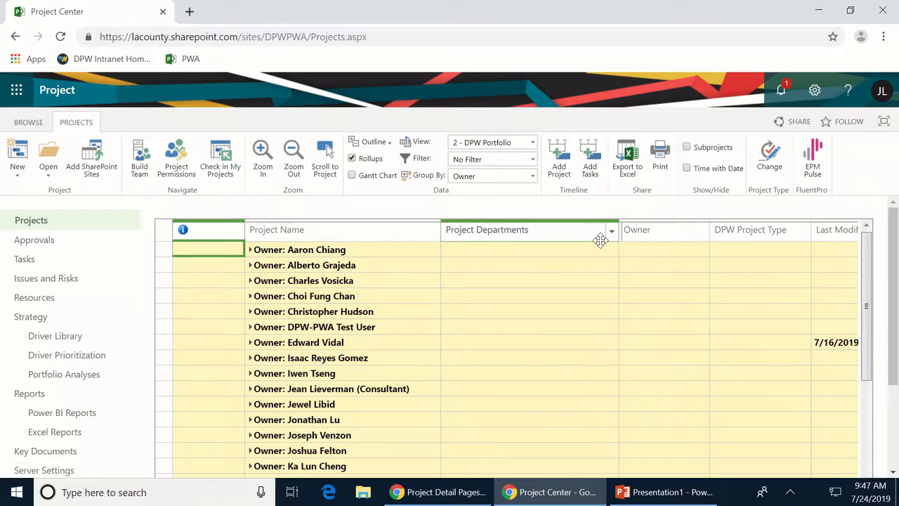
left_click(613, 233)
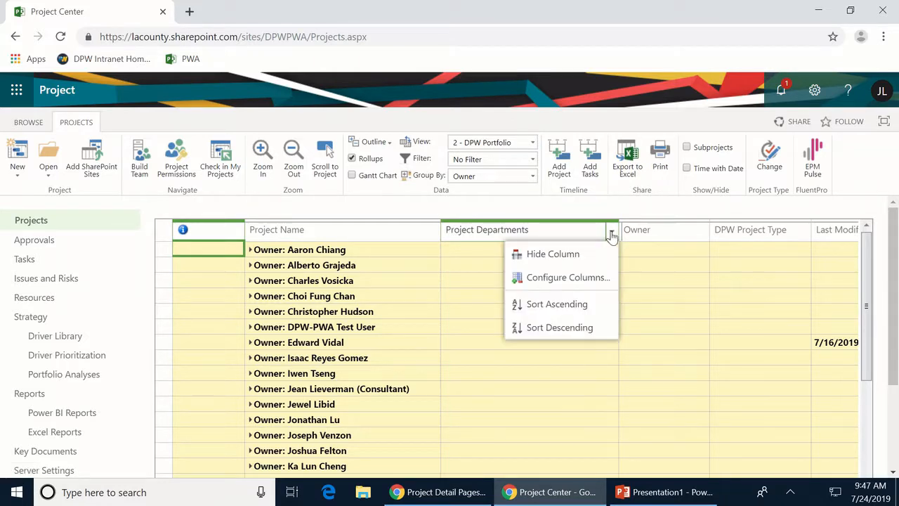
left_click(554, 281)
scroll(439, 248, "down", 2)
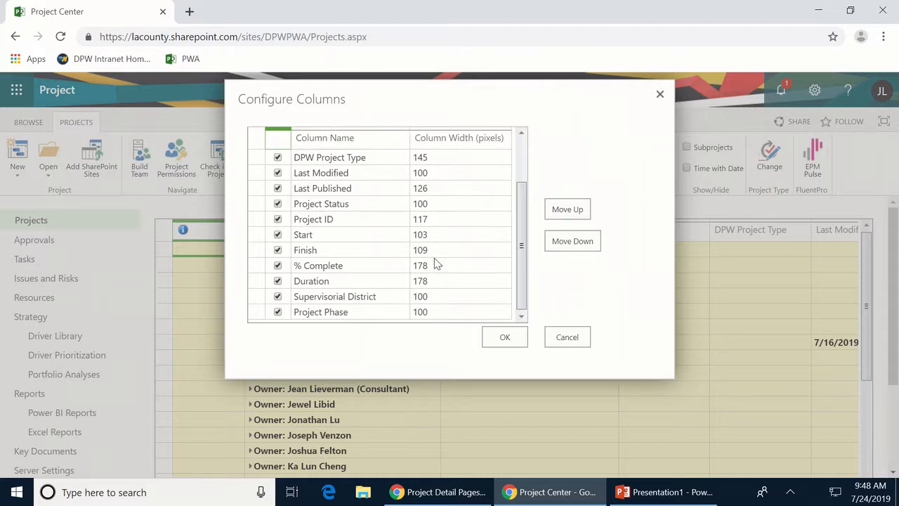
left_click(567, 338)
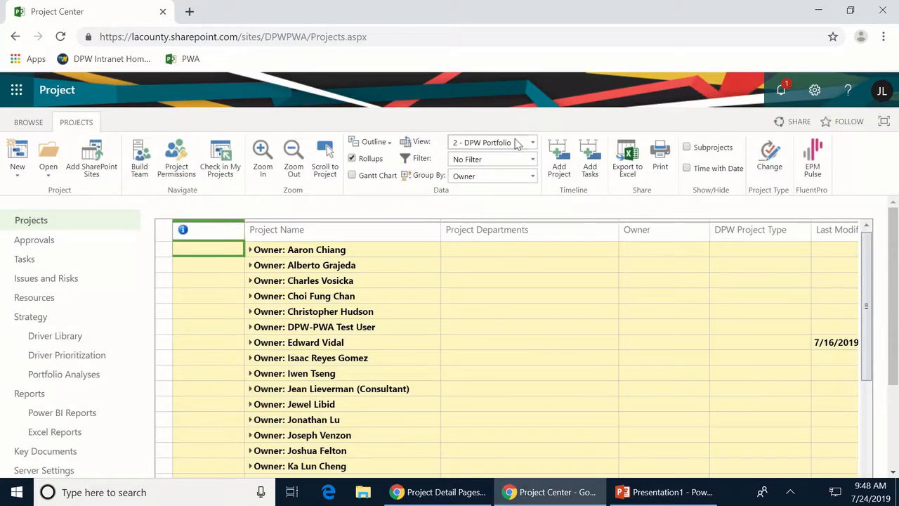
- Set Group By to No Group and sort projects by Project Name ascending
left_click(532, 177)
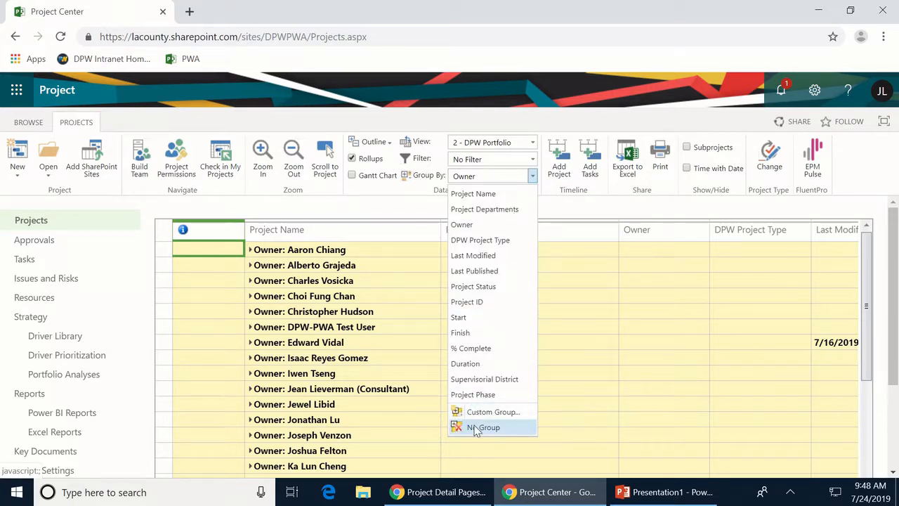
left_click(469, 421)
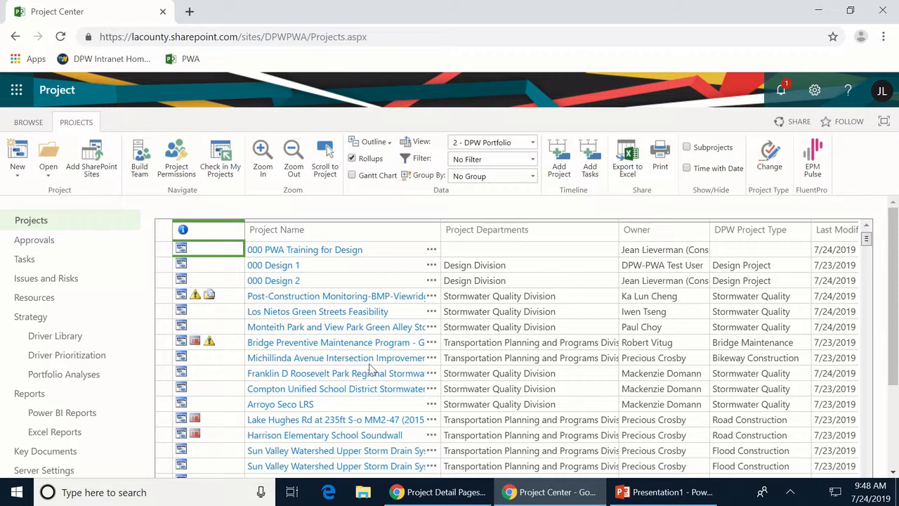
scroll(398, 380, "down", 1)
scroll(398, 380, "down", 6)
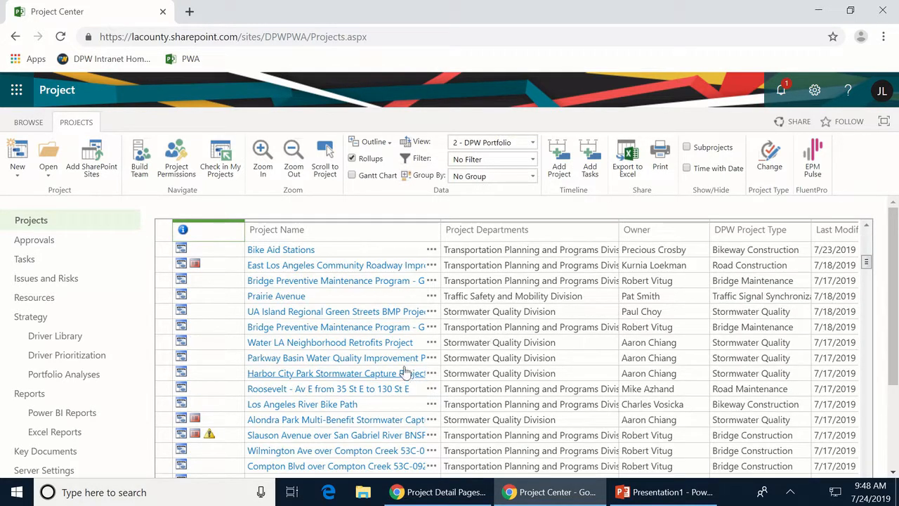
scroll(404, 372, "up", 1)
left_click(284, 230)
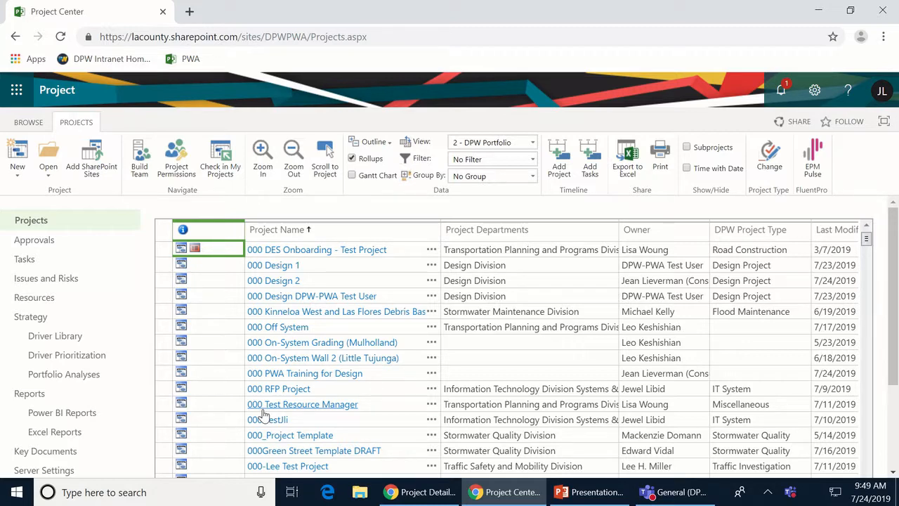
scroll(263, 415, "down", 3)
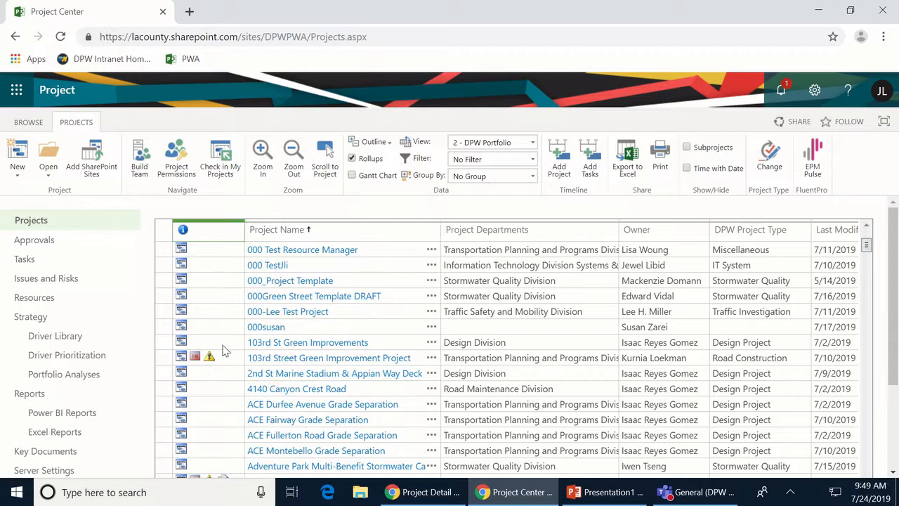
- Group the projects by Owner and expand one owner's group
left_click(533, 180)
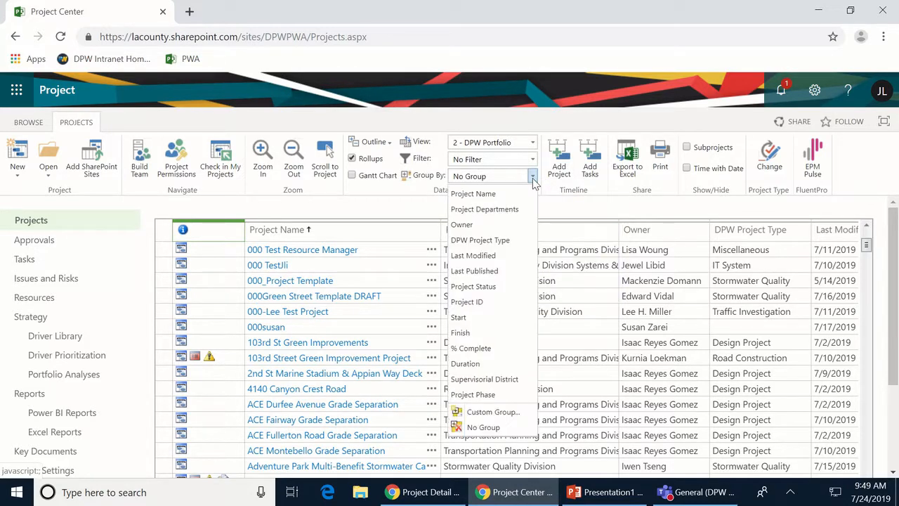
left_click(467, 226)
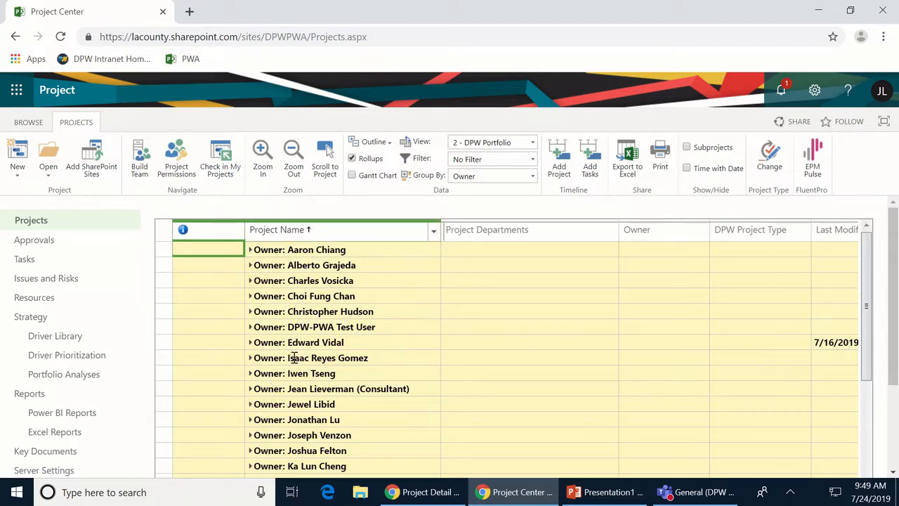
left_click(250, 389)
- Collapse the owner group, then use Outline Level 1 and All Levels to expand every owner
scroll(376, 375, "down", 1)
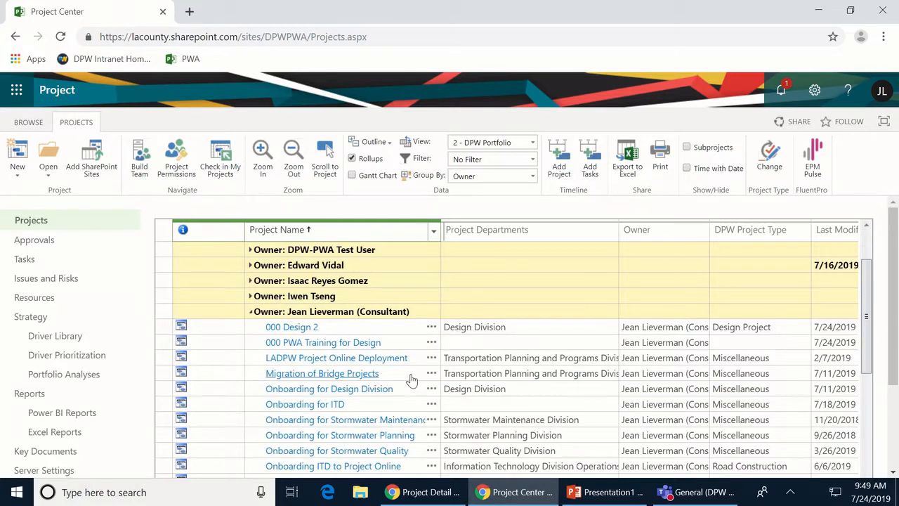
scroll(425, 370, "up", 2)
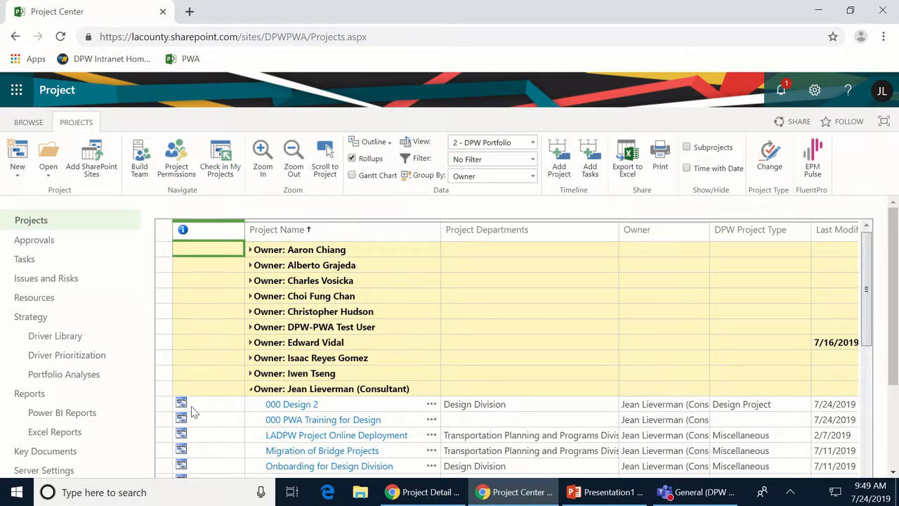
left_click(251, 390)
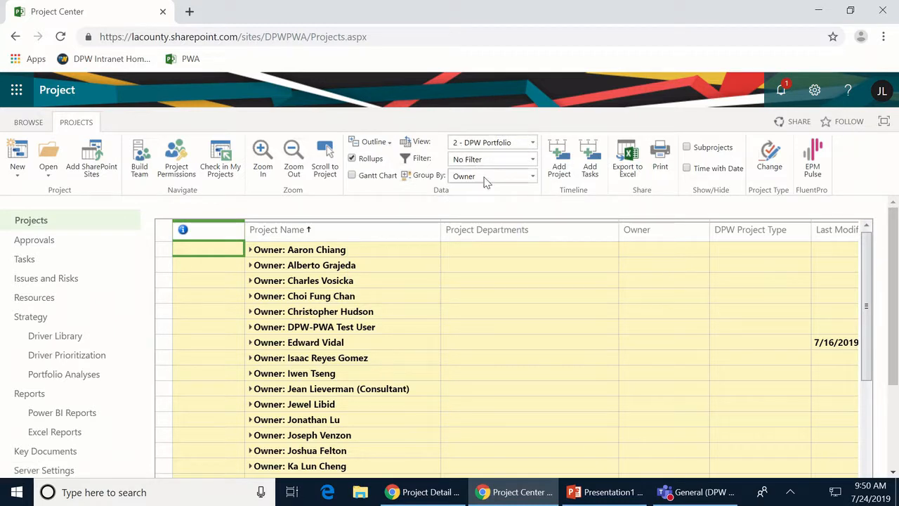
left_click(386, 146)
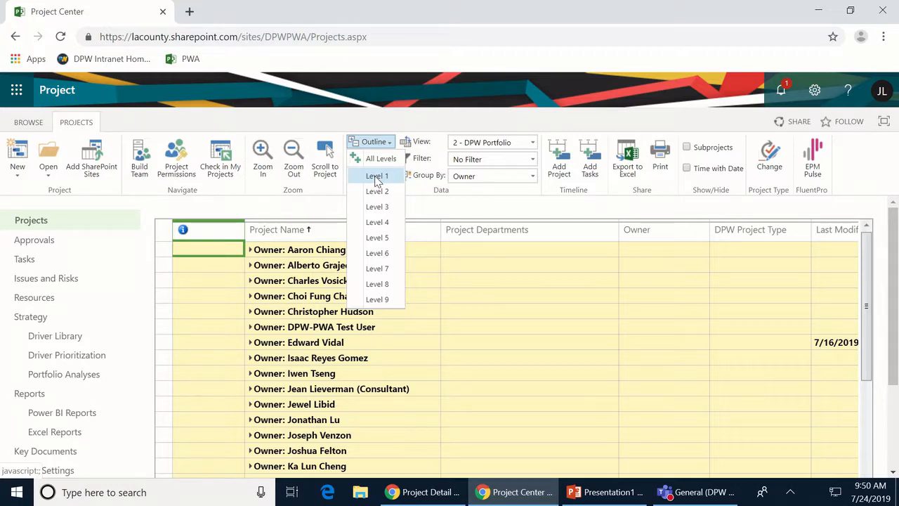
left_click(376, 177)
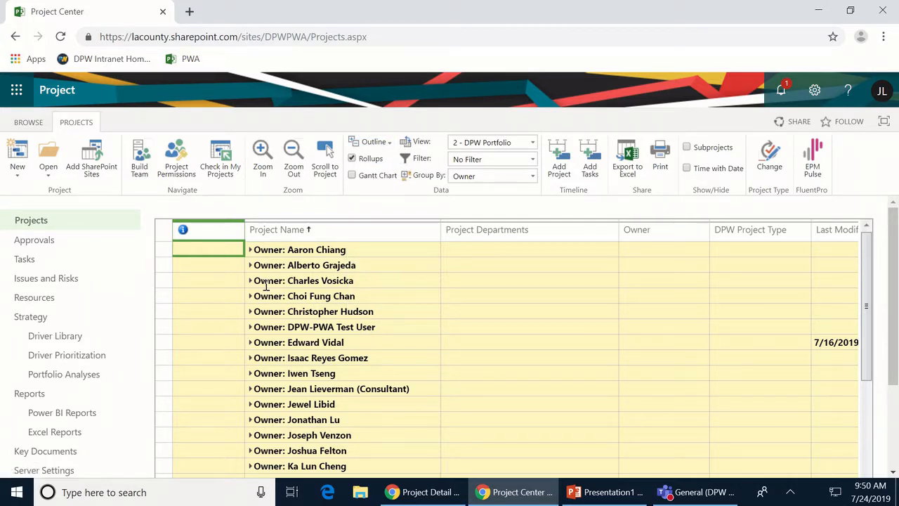
left_click(394, 146)
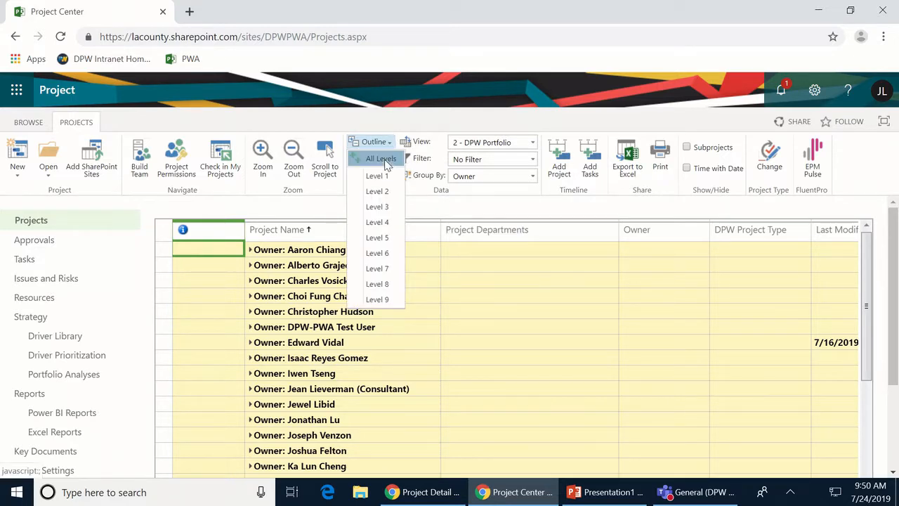
left_click(383, 159)
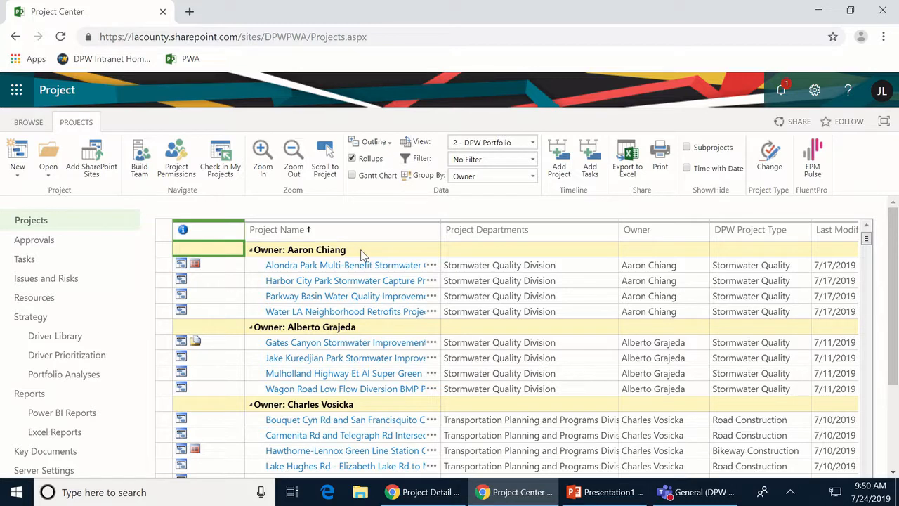
left_click(533, 177)
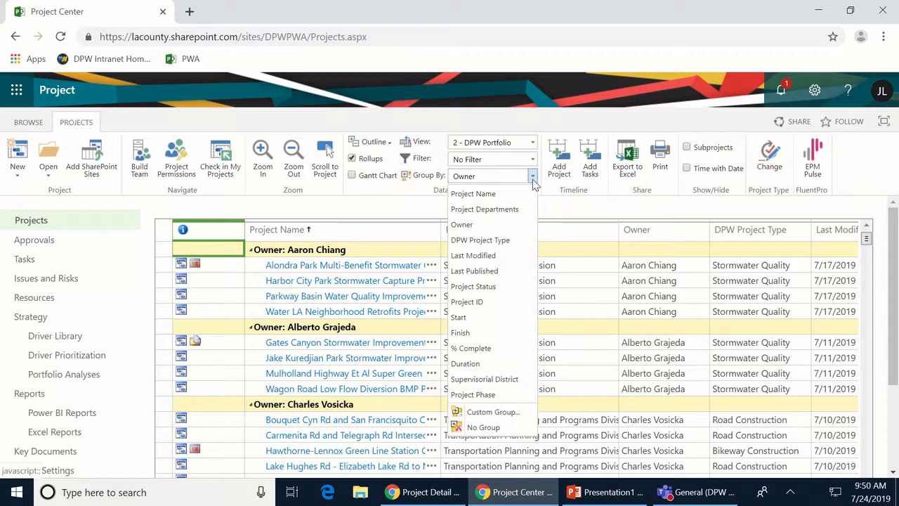
- Apply a custom grouping by Project Departments, then by Owner
left_click(477, 413)
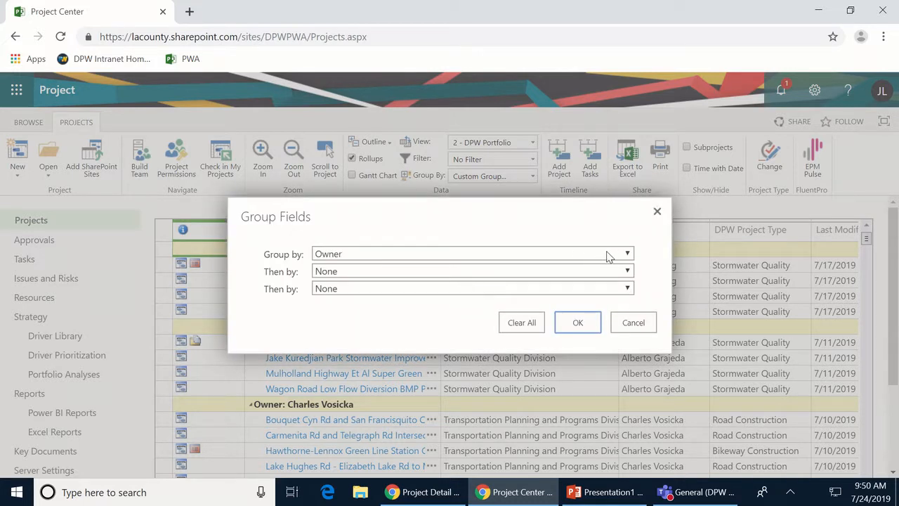
left_click(628, 254)
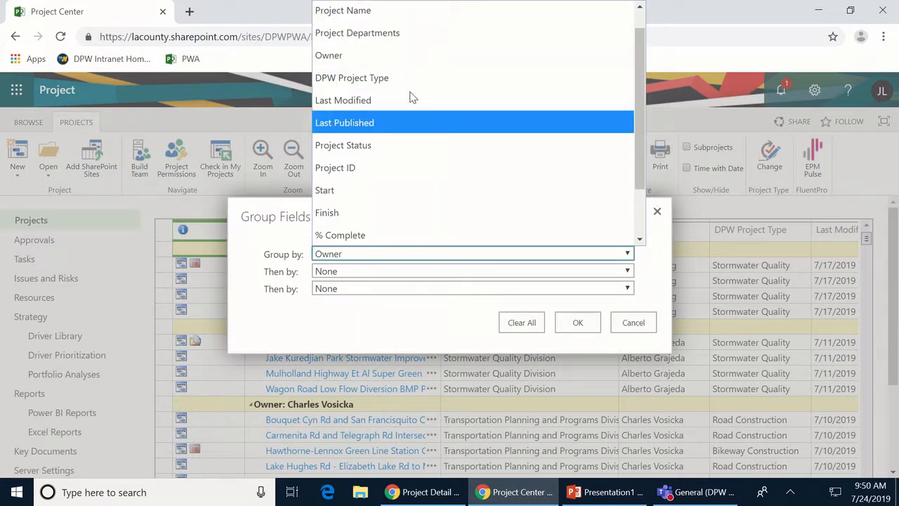
left_click(390, 35)
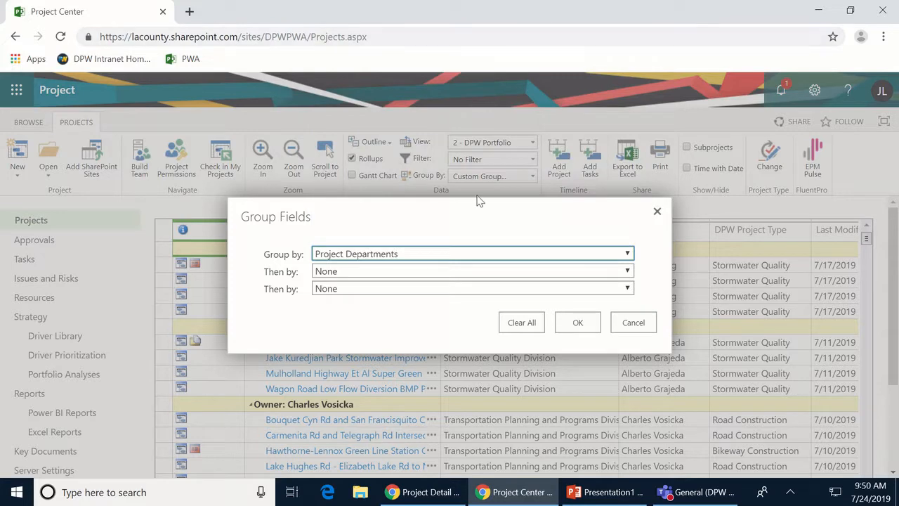
left_click(627, 274)
left_click(396, 58)
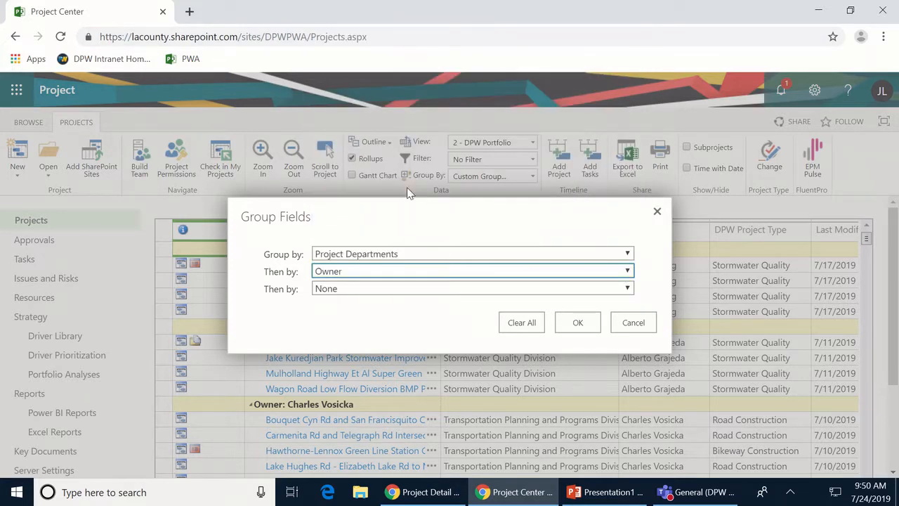
left_click(571, 322)
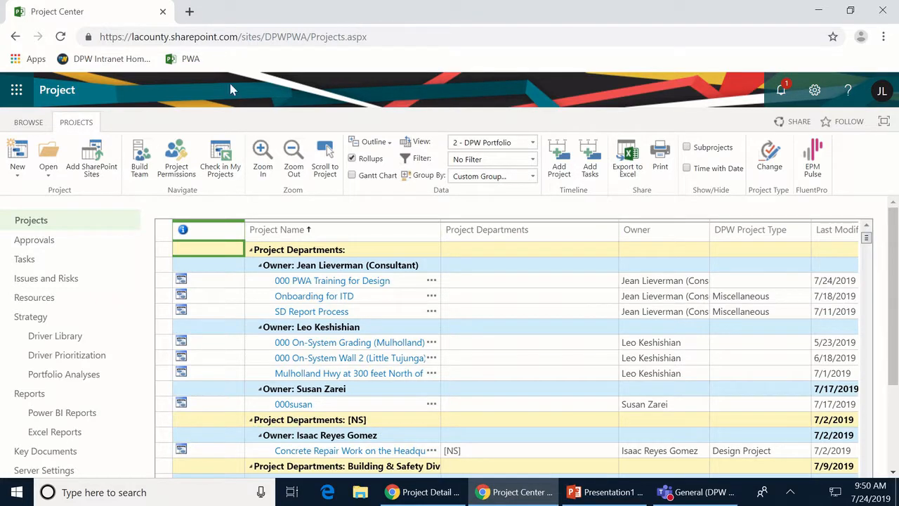
- Set the outline to Level 2 so only department and owner rows show
left_click(367, 141)
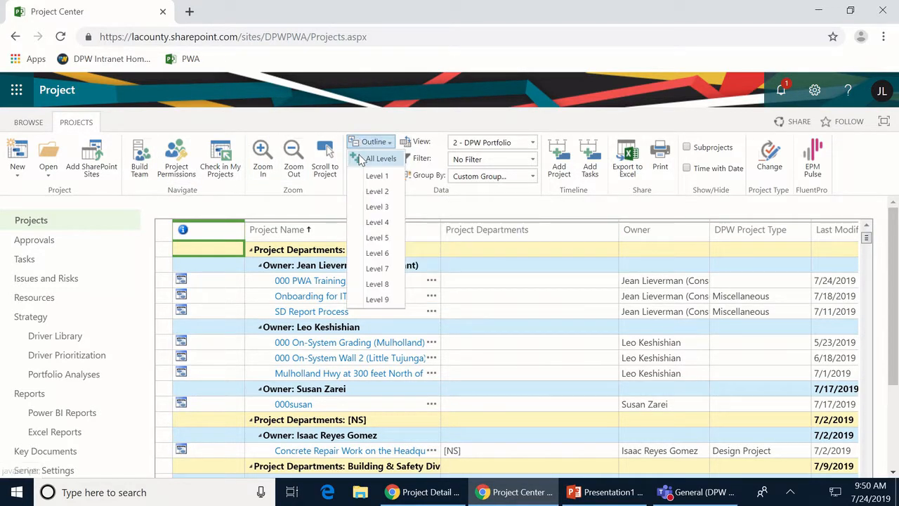
left_click(363, 180)
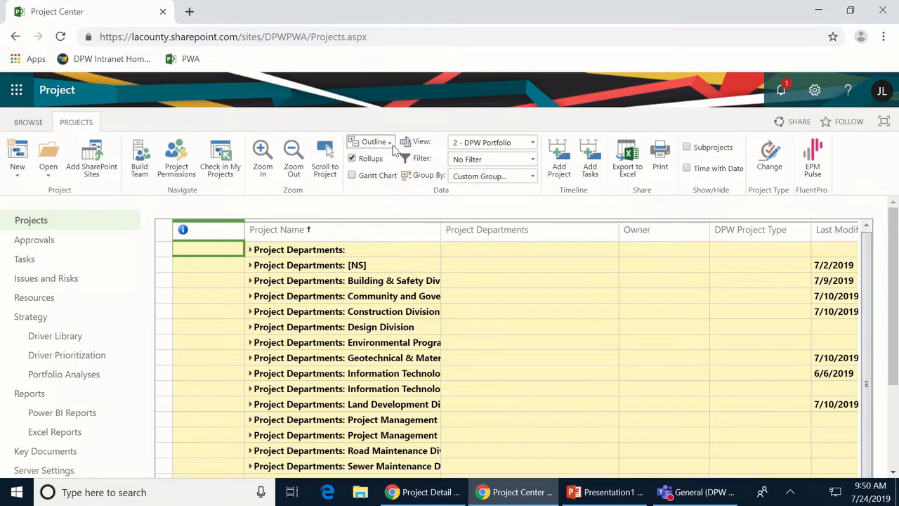
left_click(372, 141)
left_click(376, 192)
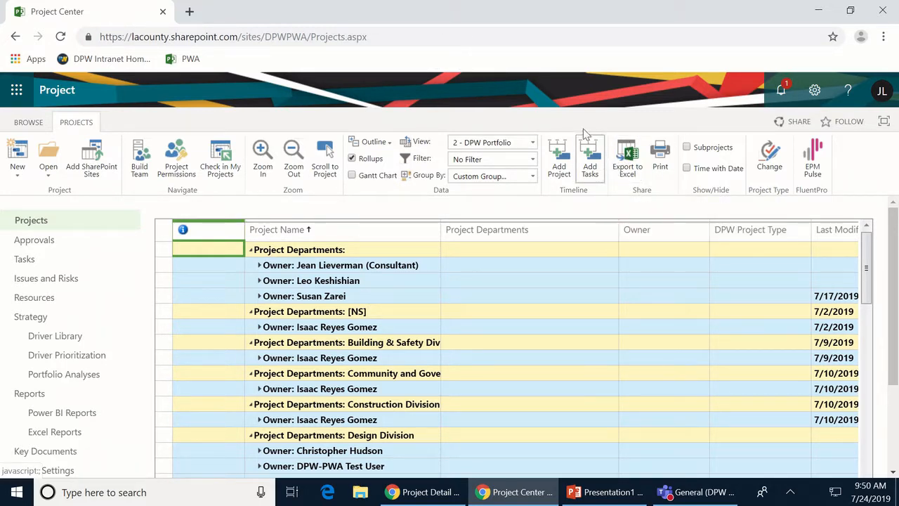
- Apply a custom filter where Owner contains the chosen person's name
left_click(533, 160)
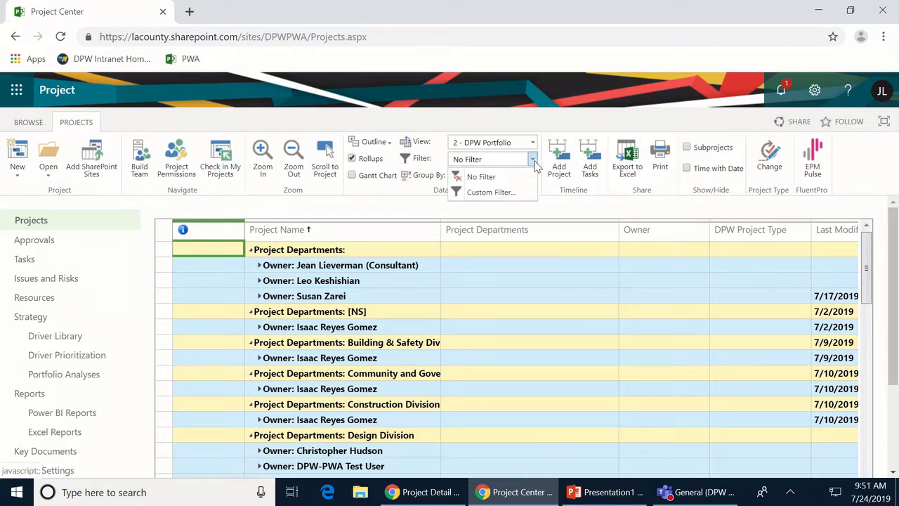
left_click(490, 193)
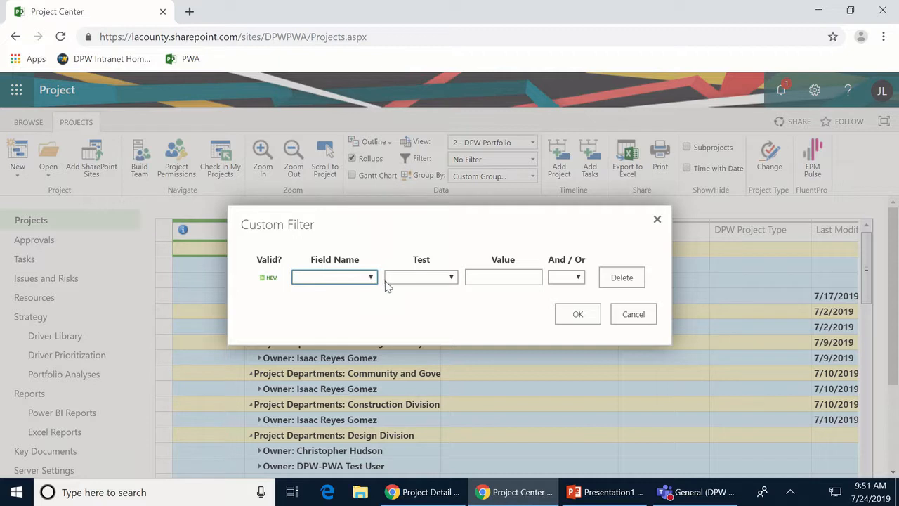
left_click(370, 279)
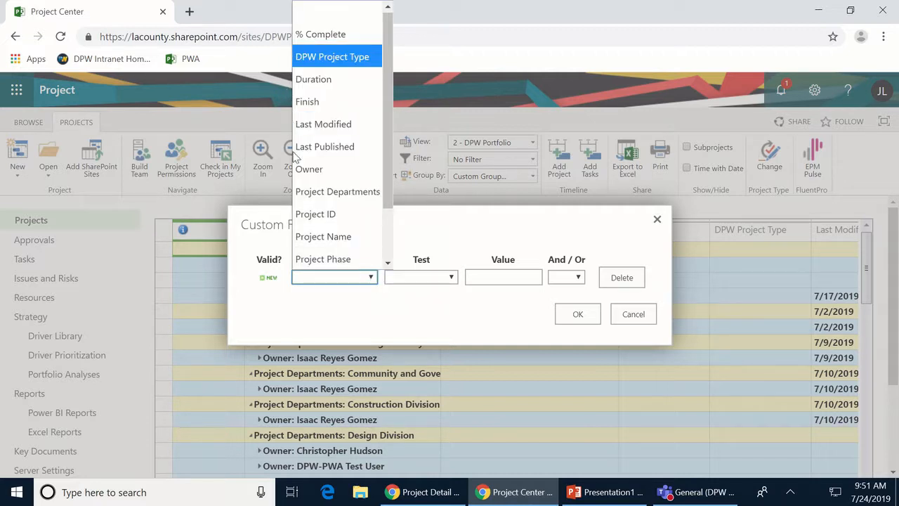
left_click(304, 174)
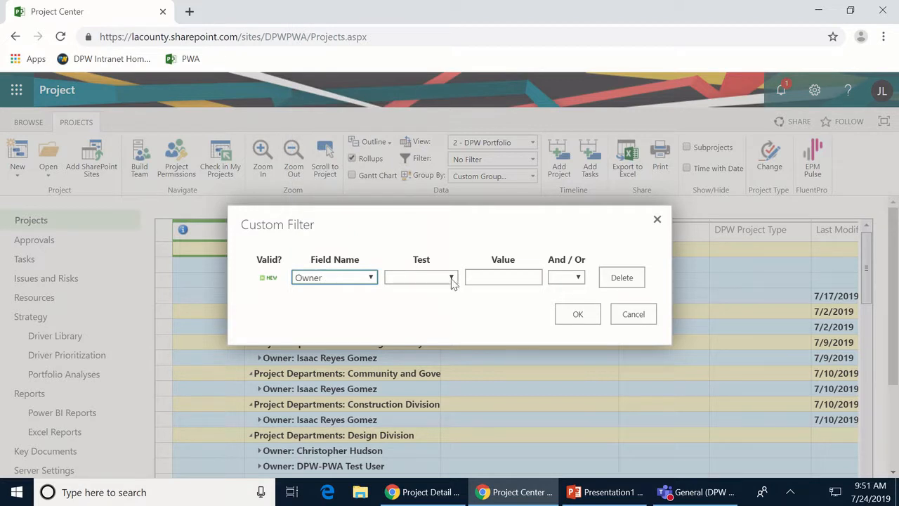
left_click(452, 279)
left_click(414, 264)
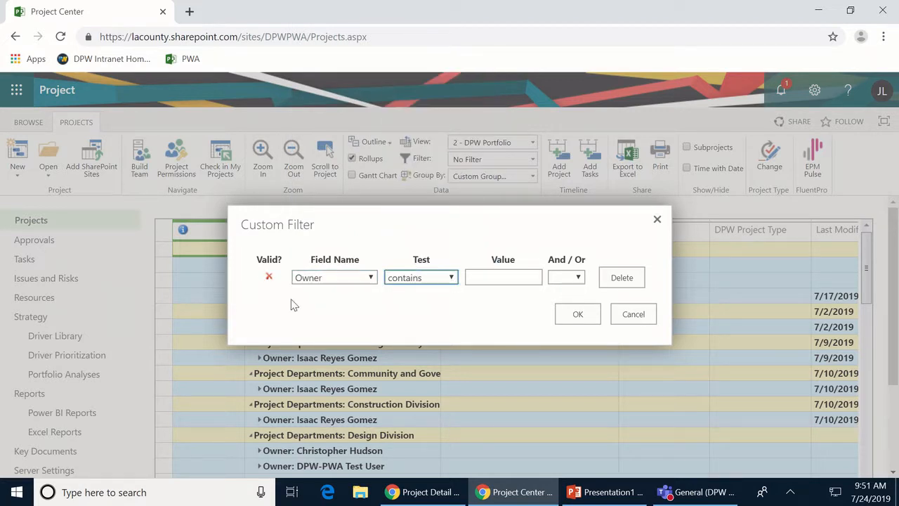
left_click(495, 276)
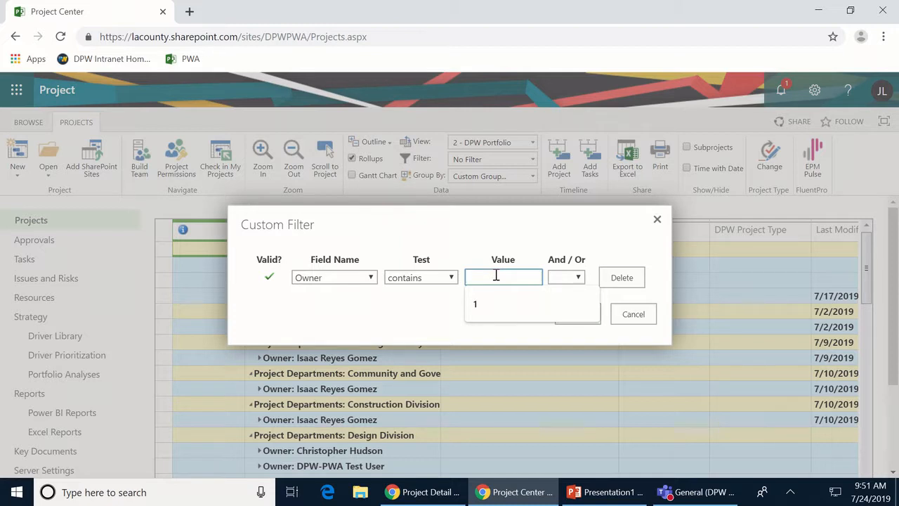
type("i")
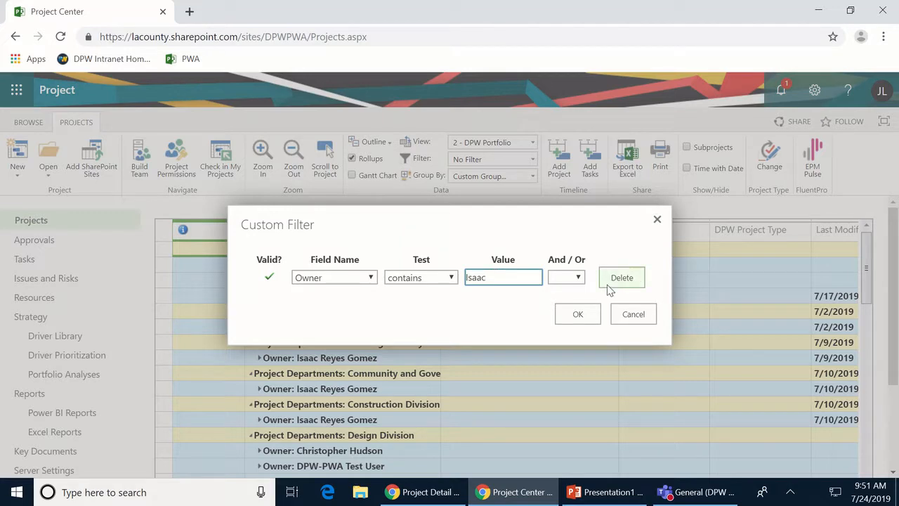
left_click(575, 315)
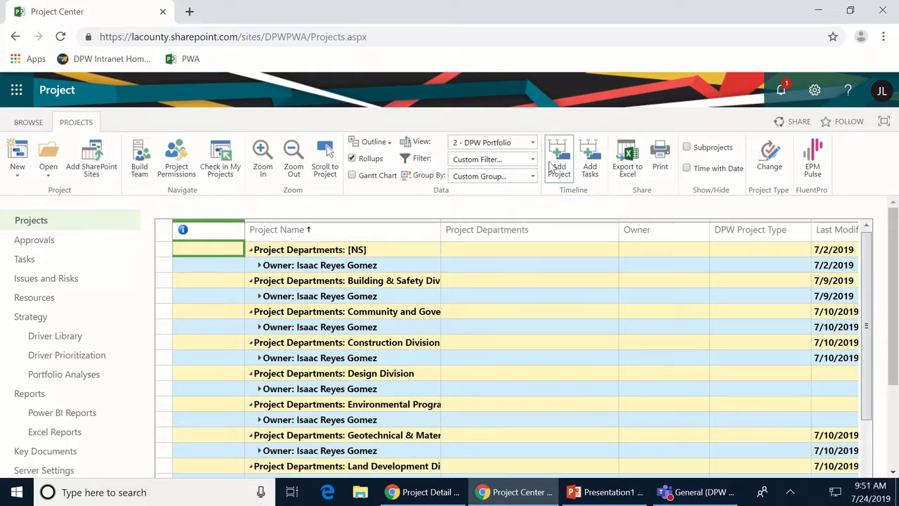
- Set No Group, sort by Project Departments, and clear the filter with No Filter
left_click(538, 182)
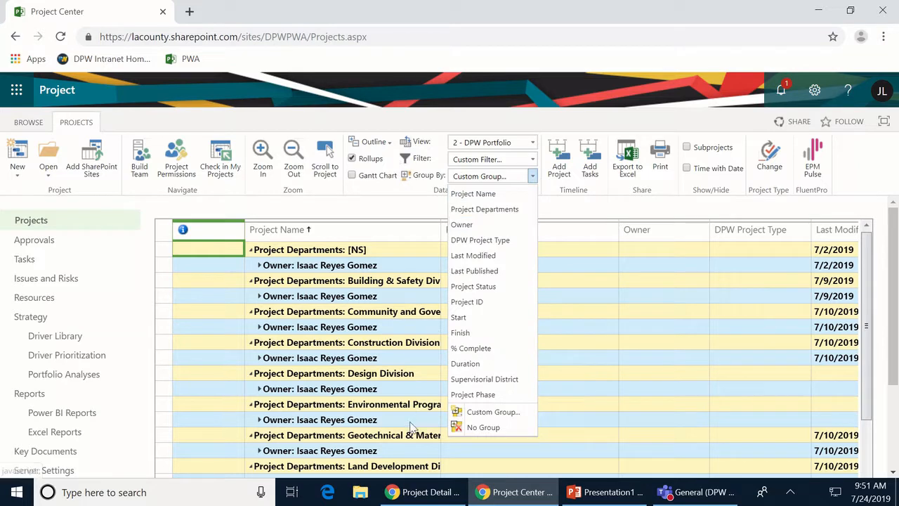
left_click(482, 428)
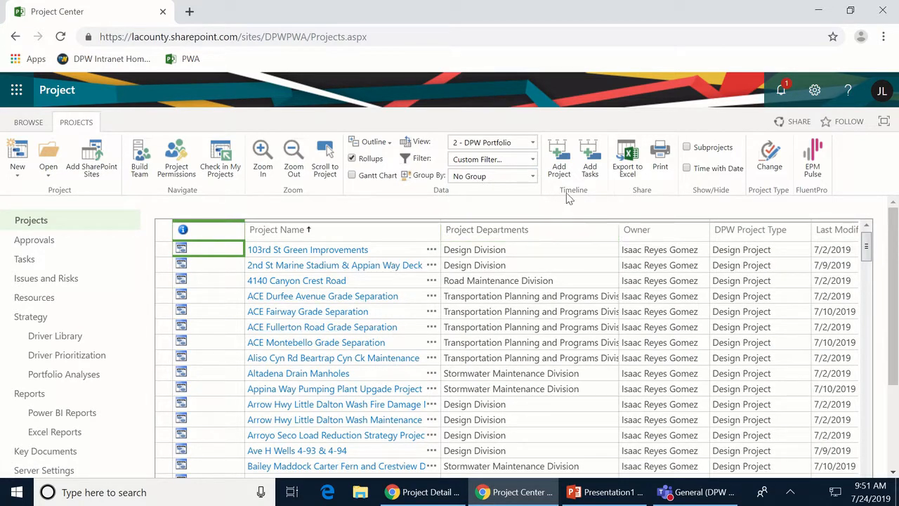
left_click(500, 230)
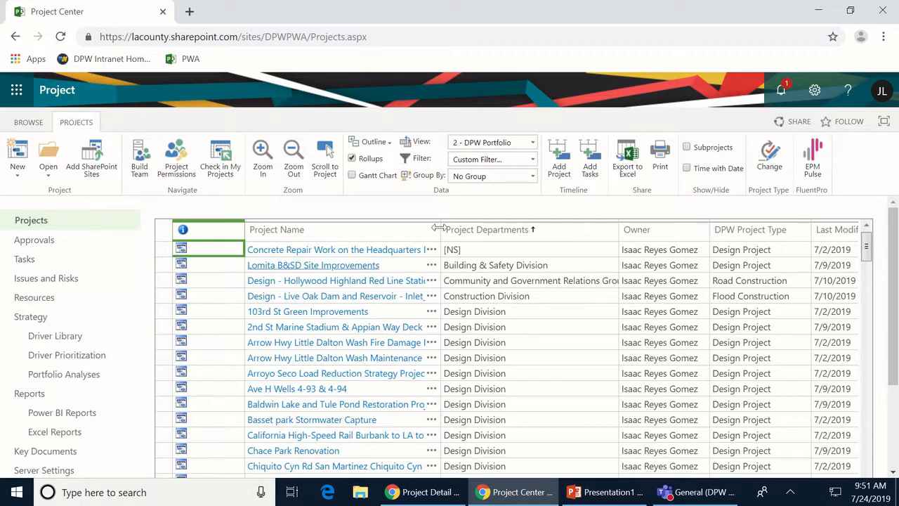
left_click(532, 158)
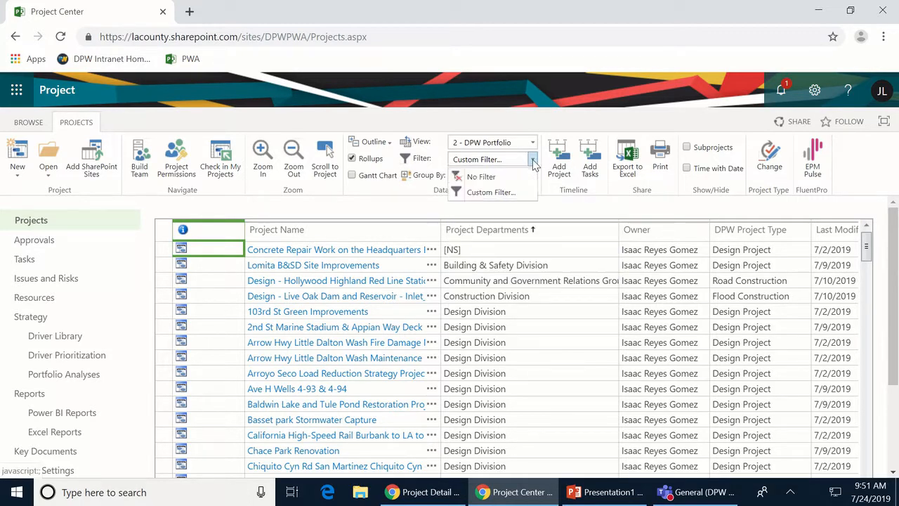
left_click(481, 177)
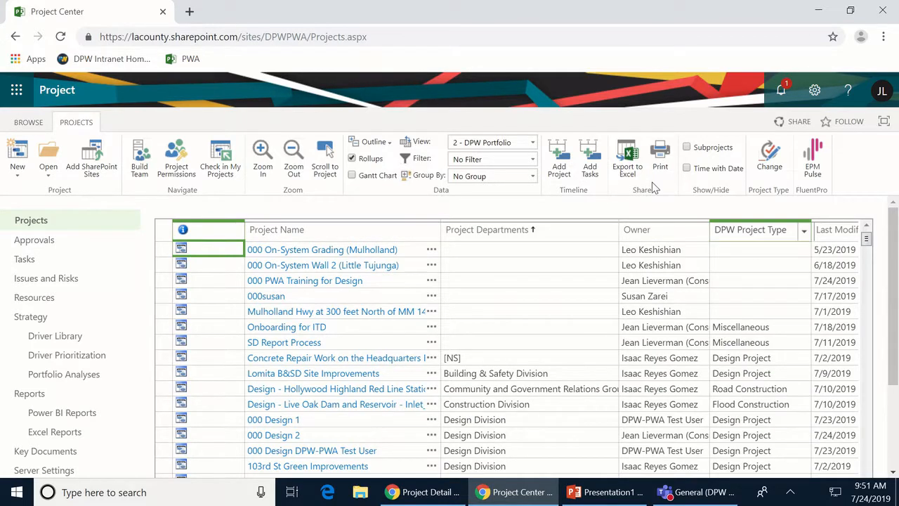
- Show the Gantt chart, scroll to the first project's bar, then open 000 Design 2
left_click(357, 176)
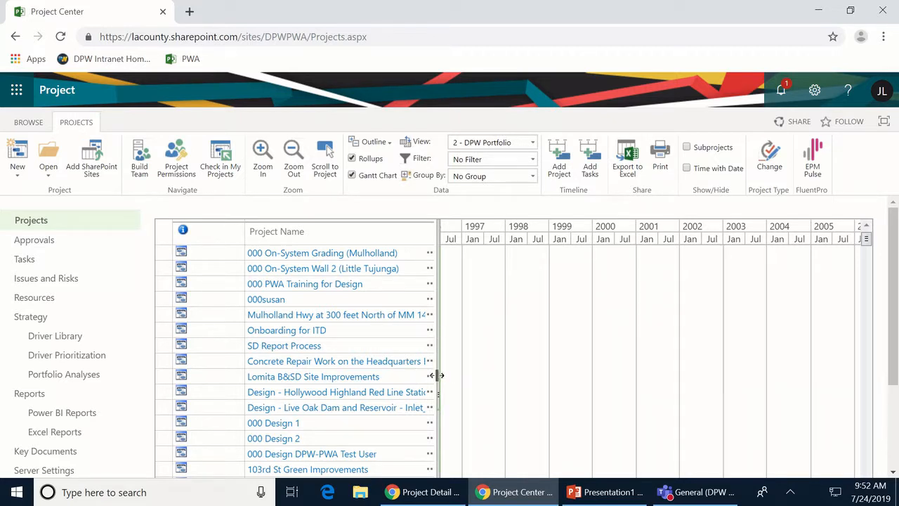
left_click_drag(437, 376, 560, 353)
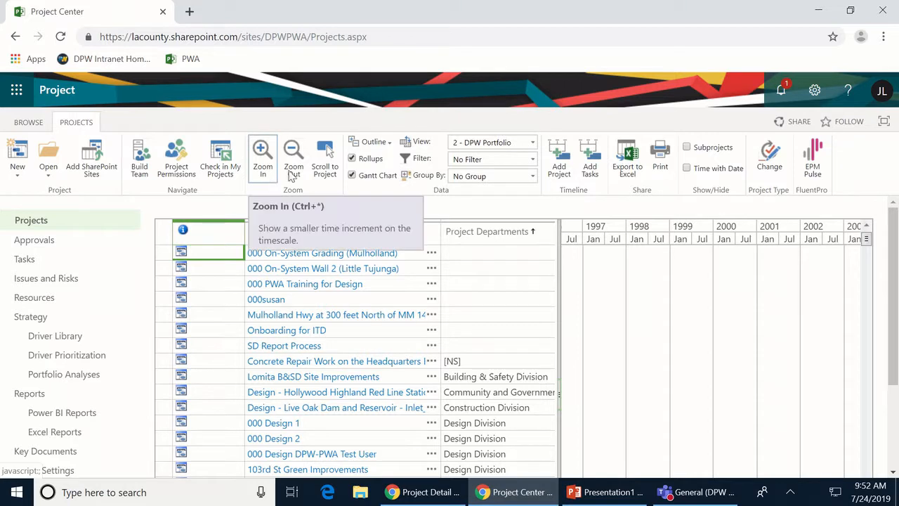
left_click(163, 255)
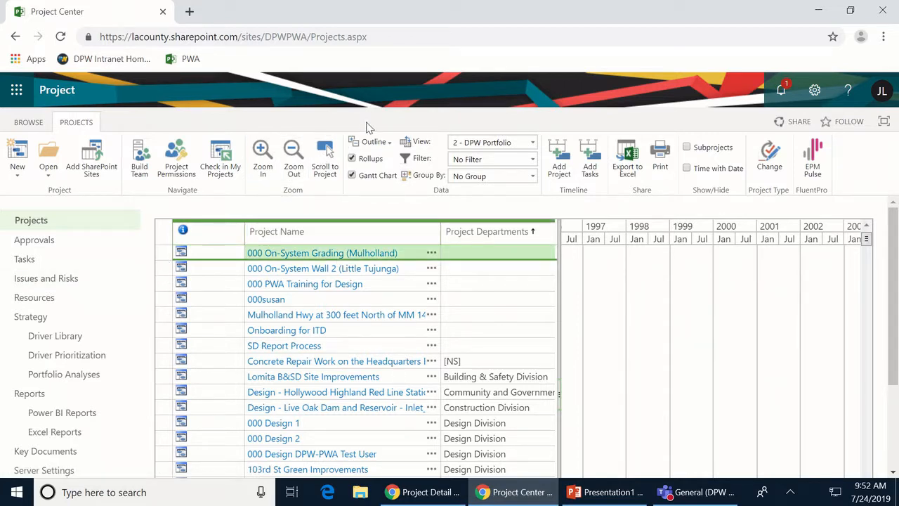
left_click(324, 158)
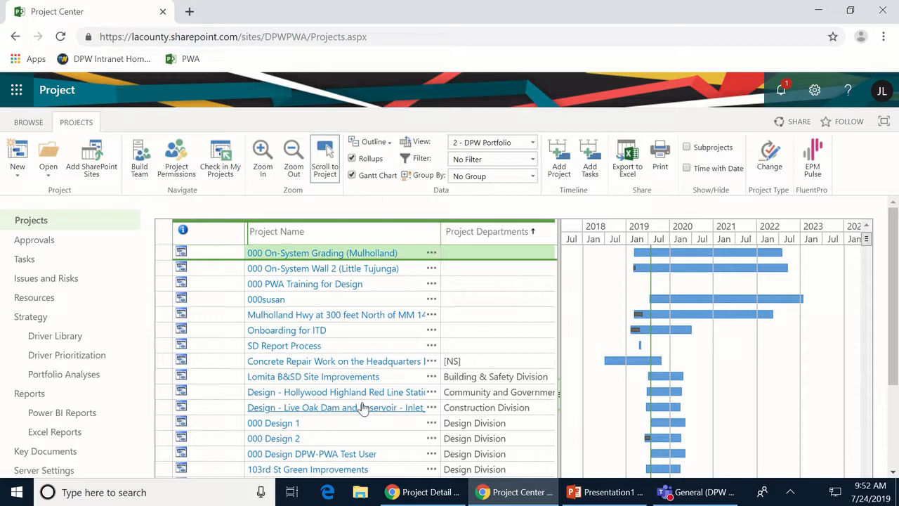
left_click(274, 439)
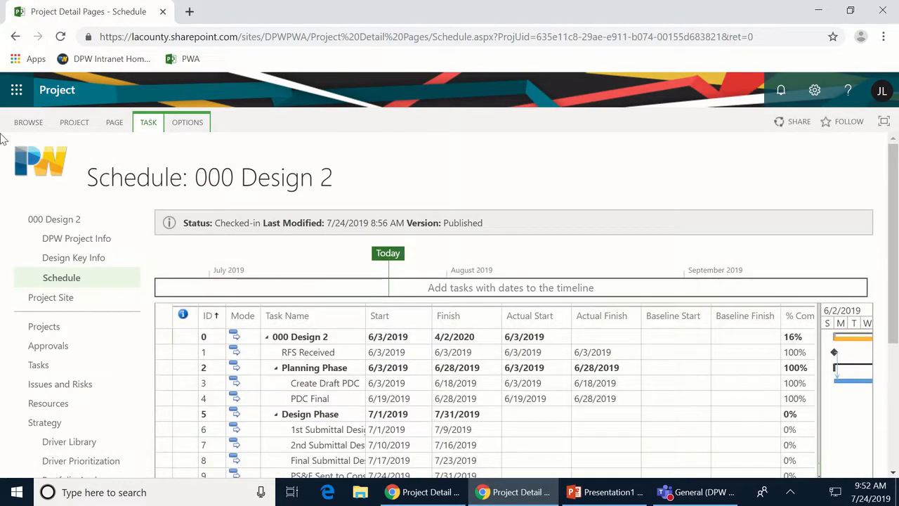
- Browse 000 Design 2's DPW Project Info, Design Key Info and Schedule pages, ending on DPW Project Info
left_click(59, 242)
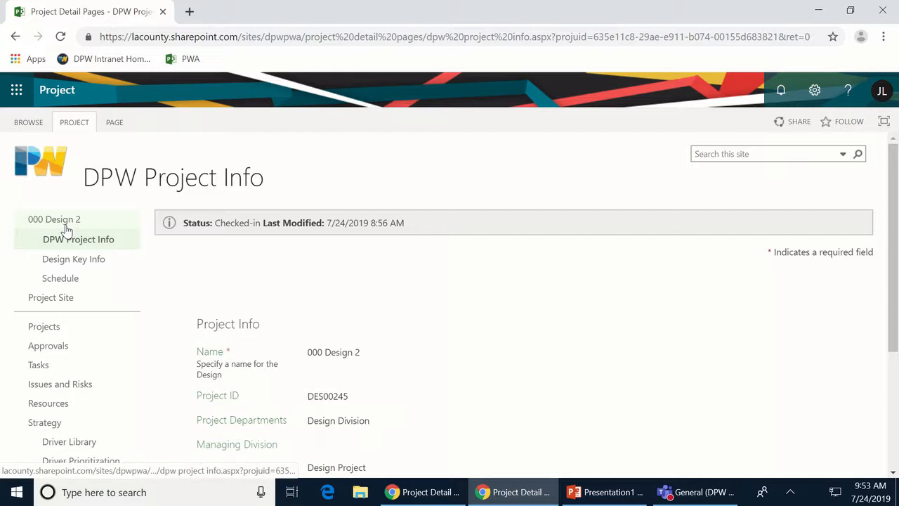
scroll(475, 316, "down", 2)
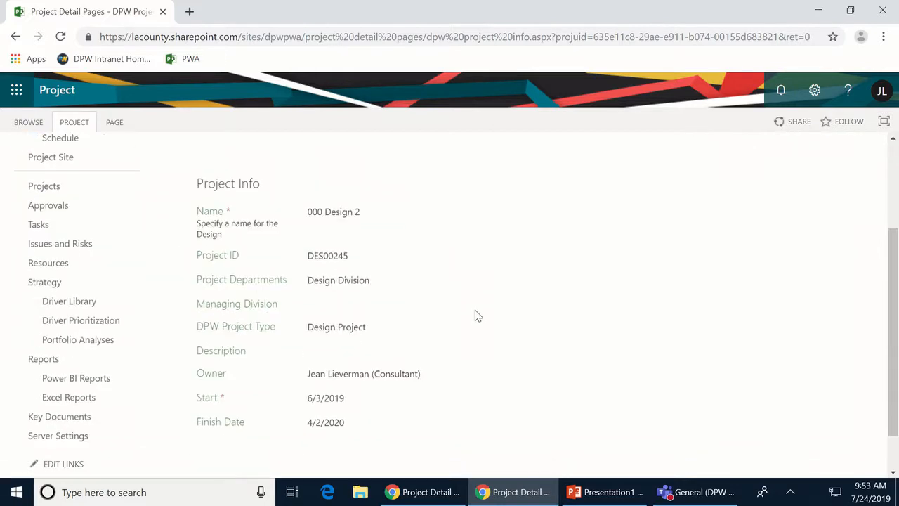
scroll(182, 229, "up", 2)
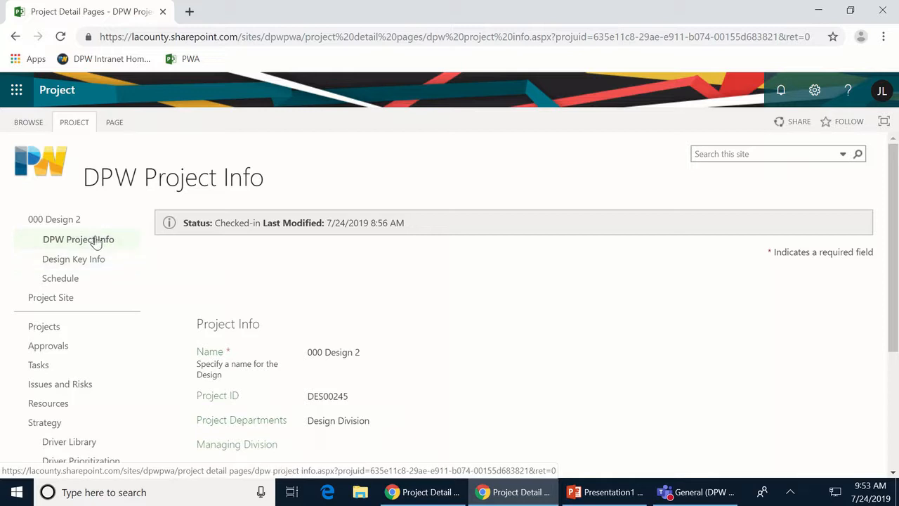
left_click(74, 261)
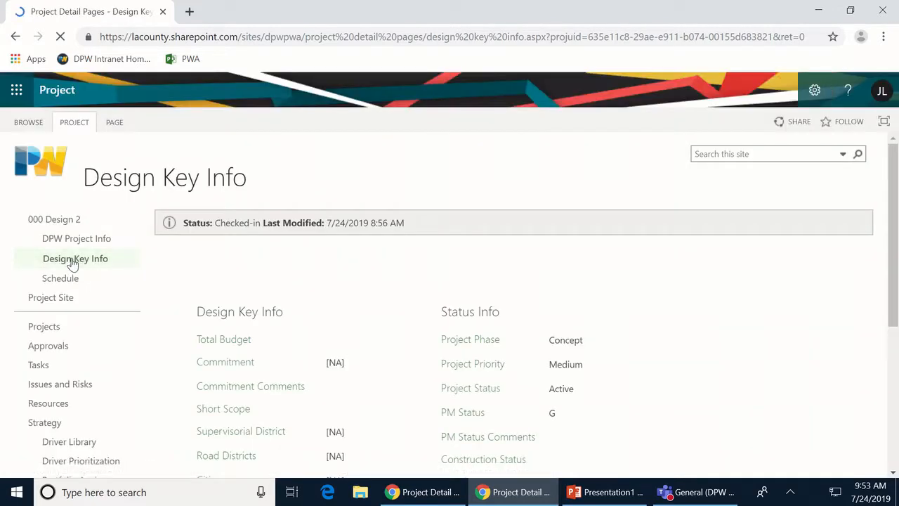
left_click(59, 281)
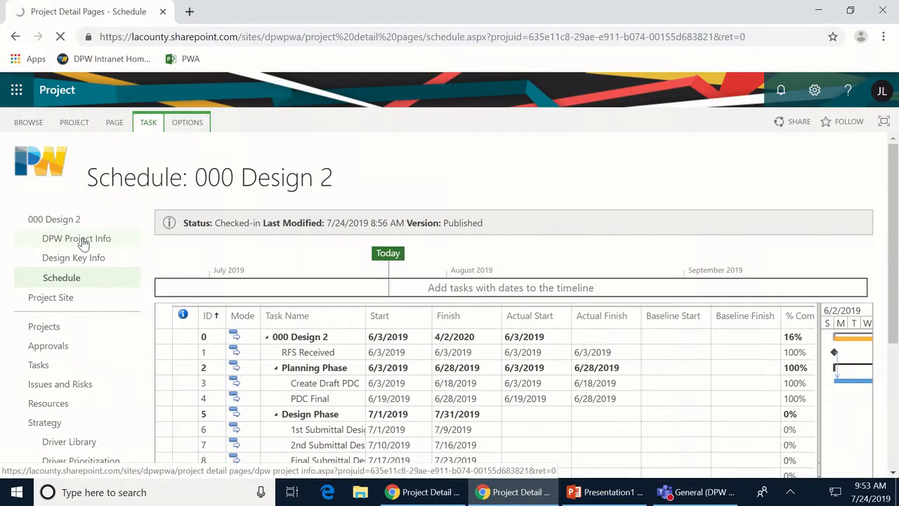
left_click(83, 241)
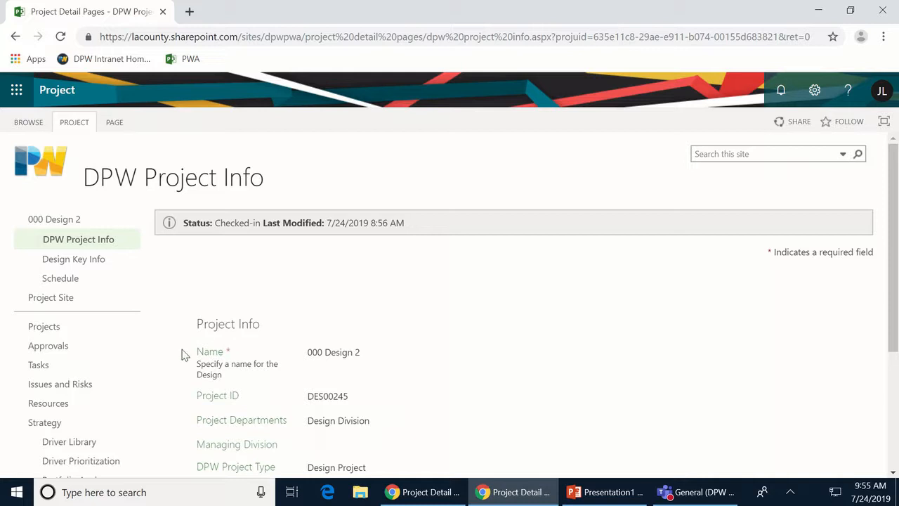
- Highlight the Owner field label on the 000 Design 2 Project Info page
scroll(444, 313, "down", 1)
scroll(444, 313, "down", 2)
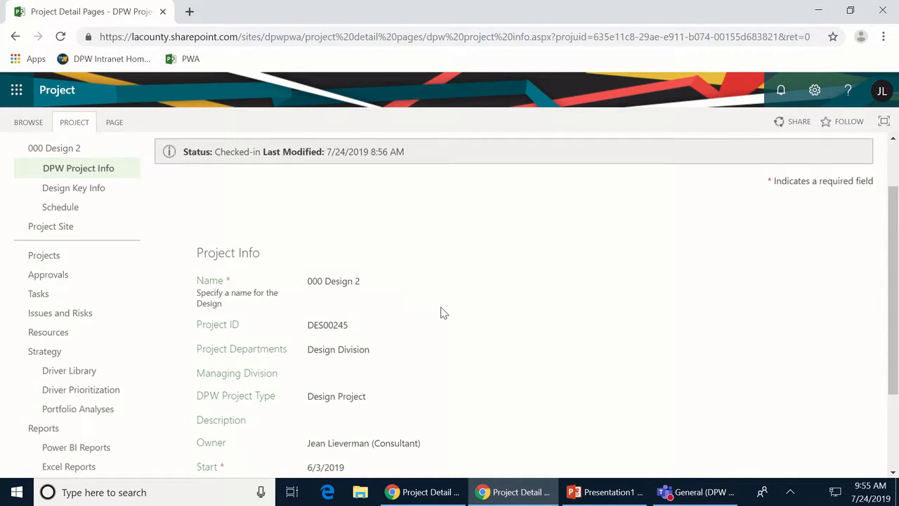
scroll(443, 312, "up", 1)
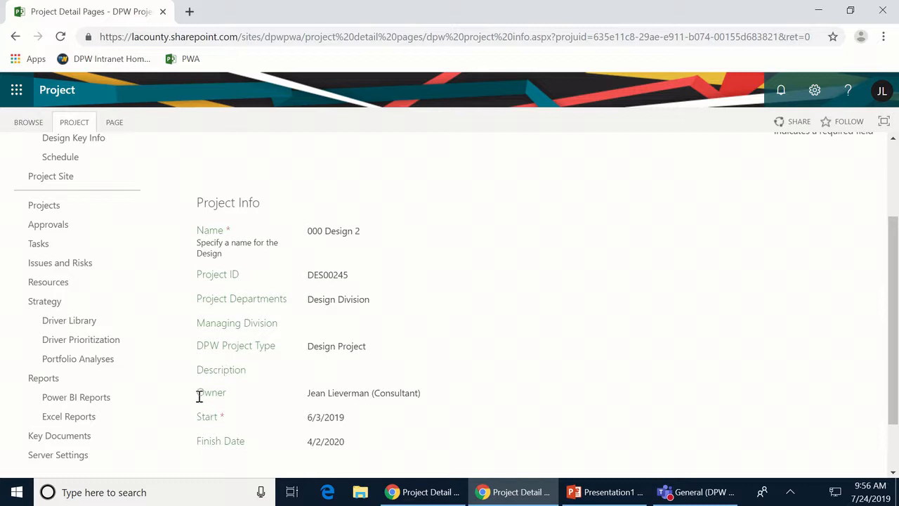
left_click_drag(200, 396, 227, 393)
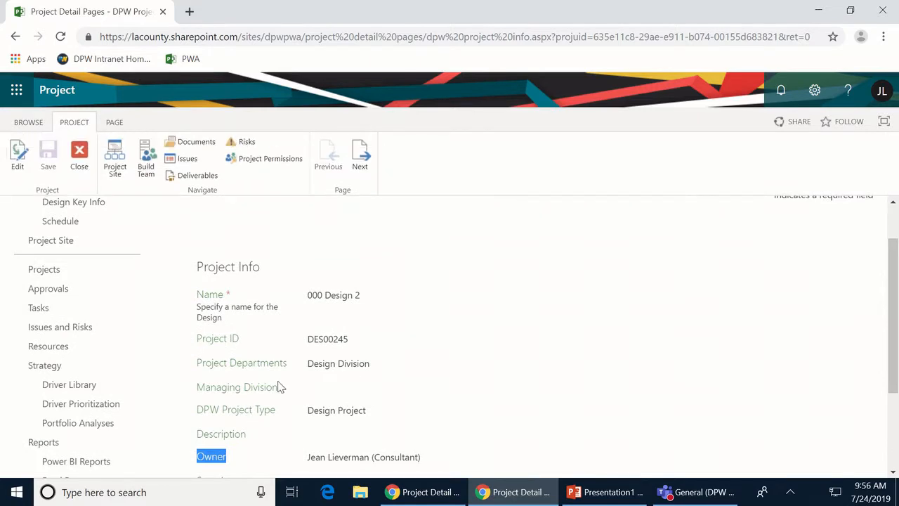
scroll(492, 389, "down", 2)
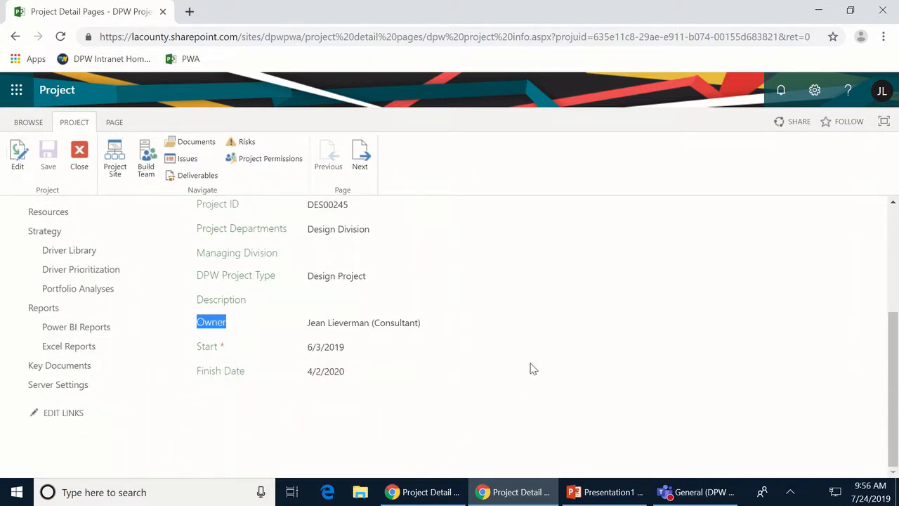
scroll(532, 368, "up", 1)
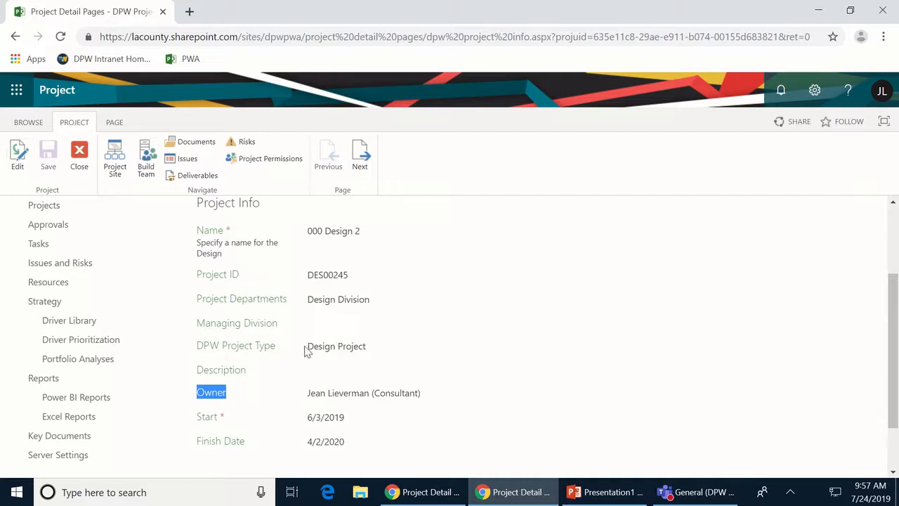
- Check out the DPW Project Info page with Edit and review the now-editable form
left_click(24, 163)
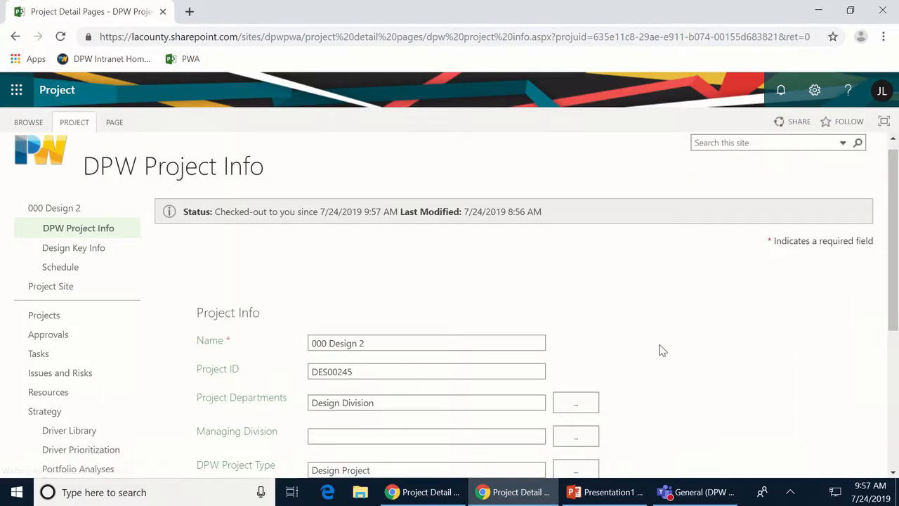
scroll(661, 348, "down", 3)
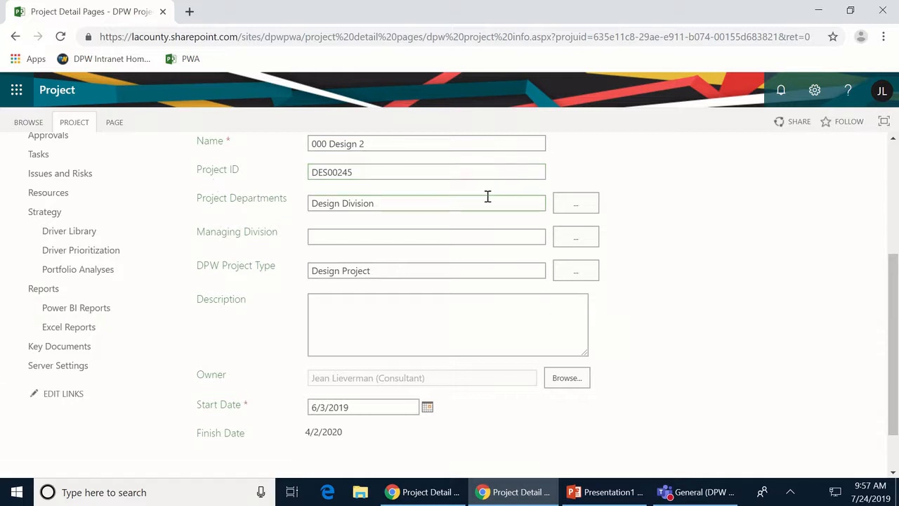
scroll(450, 344, "up", 1)
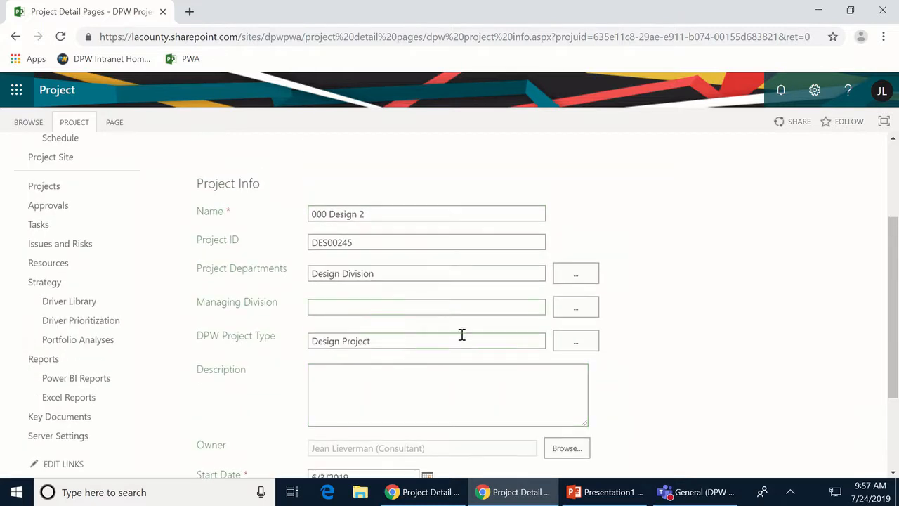
- Set Project Departments to Design Division
left_click(578, 276)
scroll(632, 326, "down", 2)
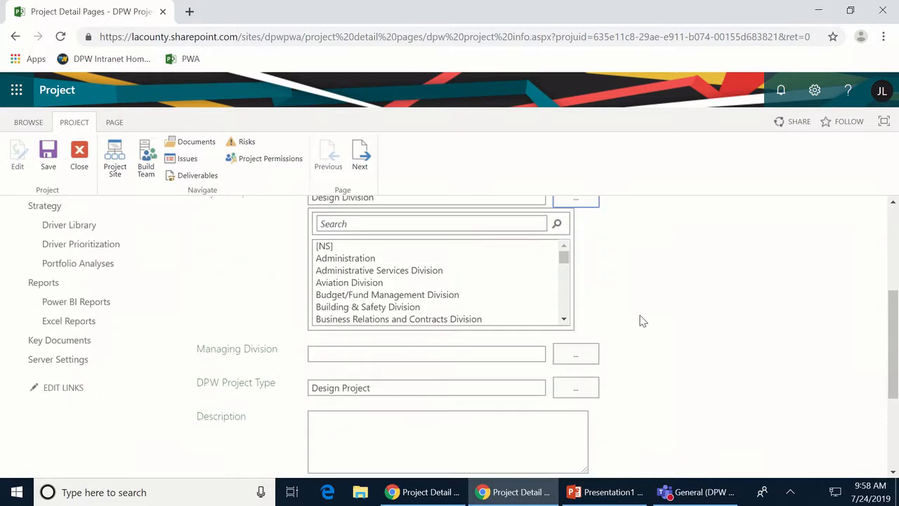
scroll(565, 313, "down", 6)
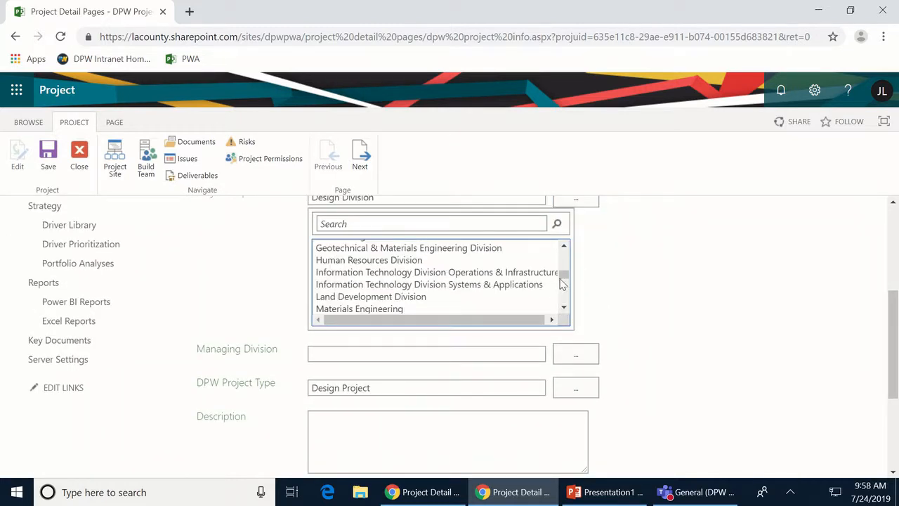
left_click_drag(566, 276, 587, 261)
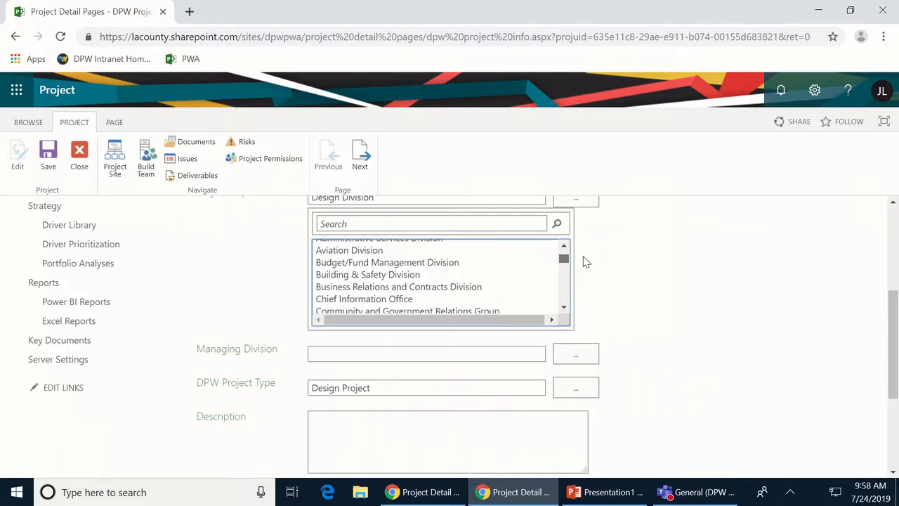
scroll(620, 260, "up", 1)
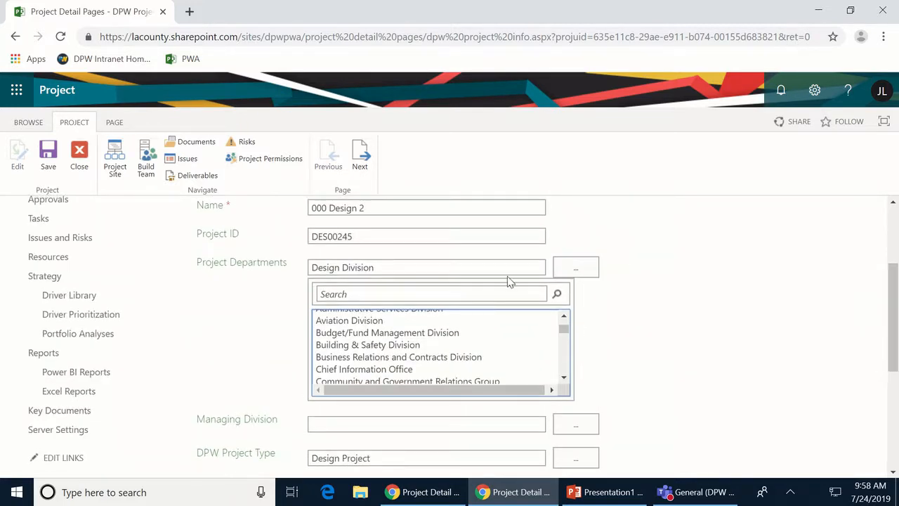
scroll(425, 345, "down", 2)
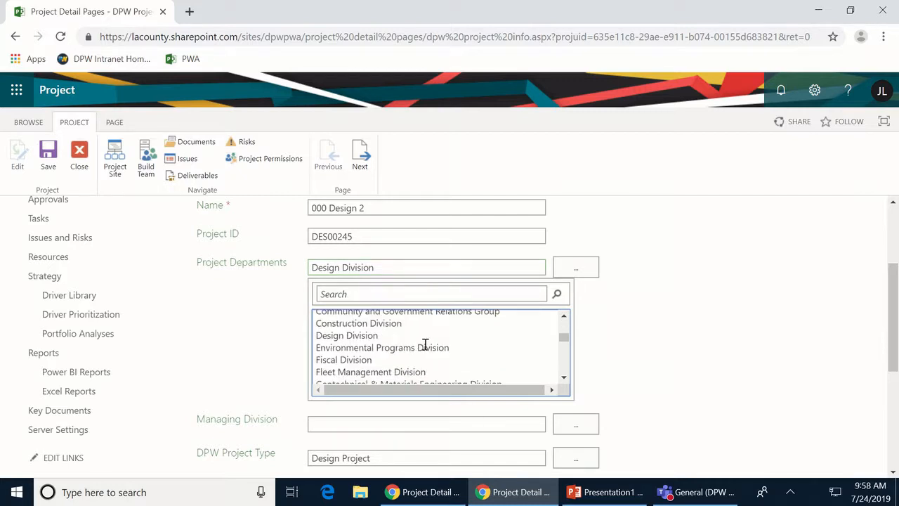
left_click(362, 336)
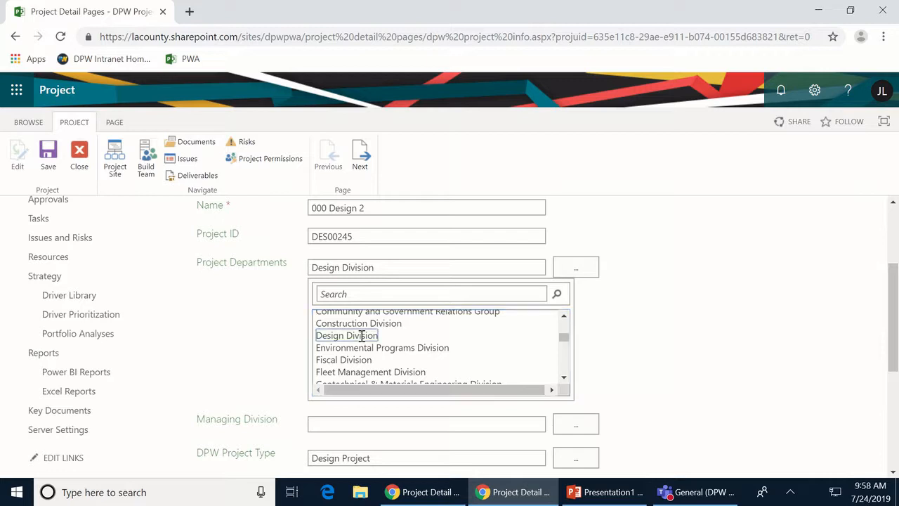
left_click(576, 268)
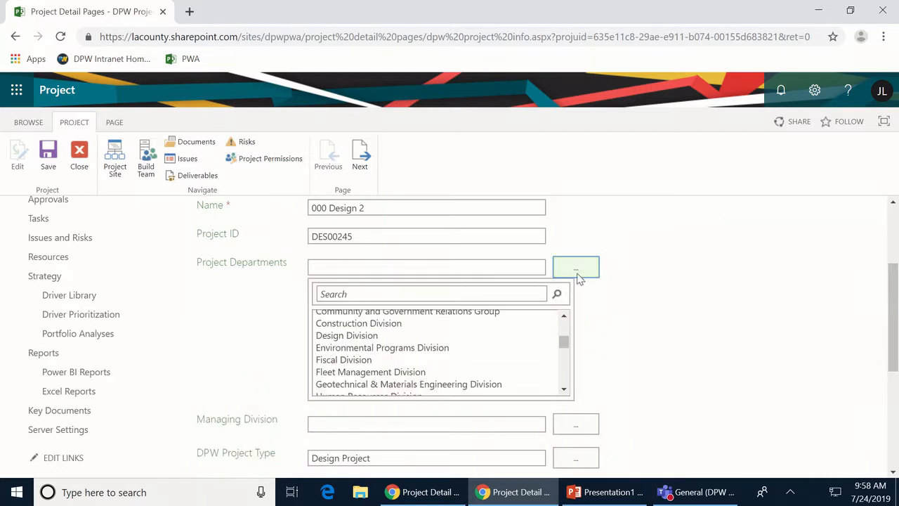
left_click(343, 336)
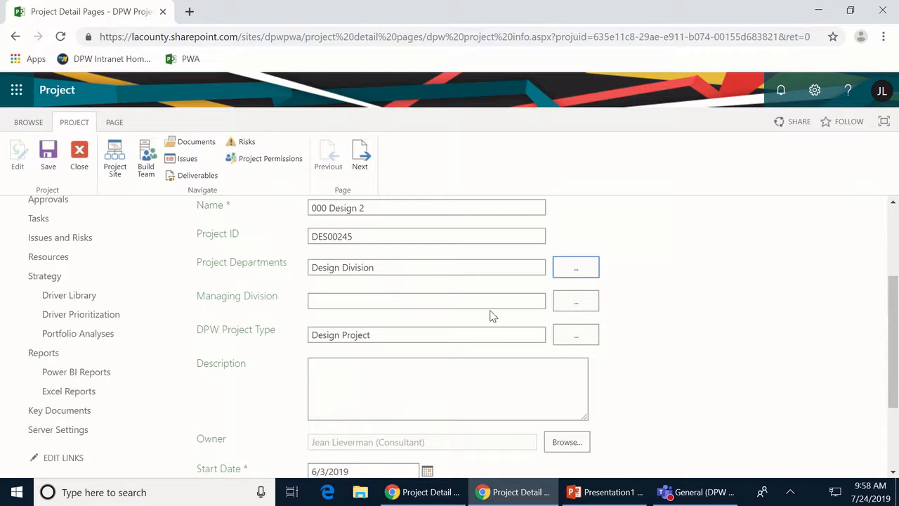
- Set Managing Division to Design Division
left_click(576, 301)
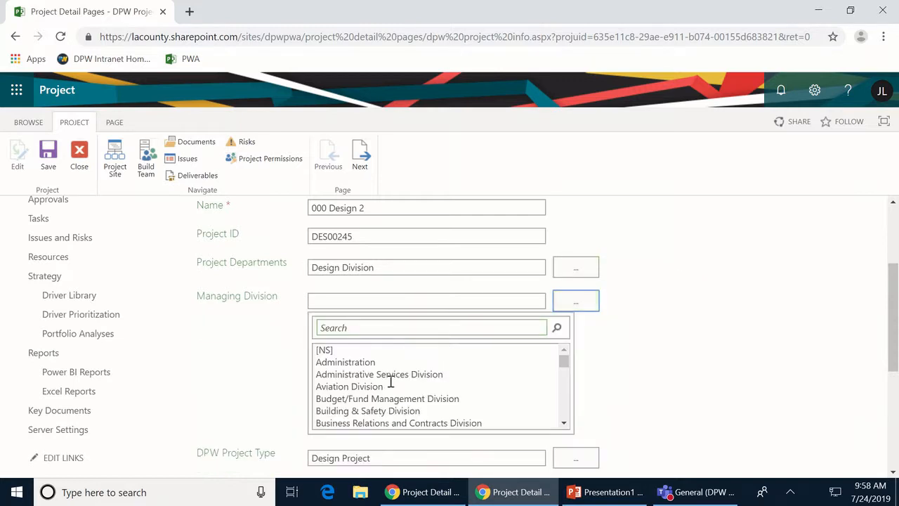
scroll(371, 399, "down", 2)
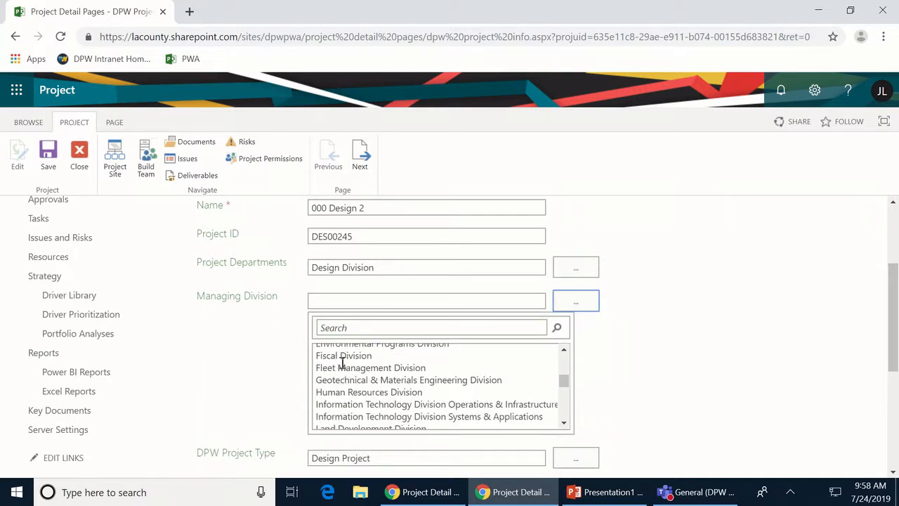
scroll(342, 362, "up", 2)
left_click(352, 400)
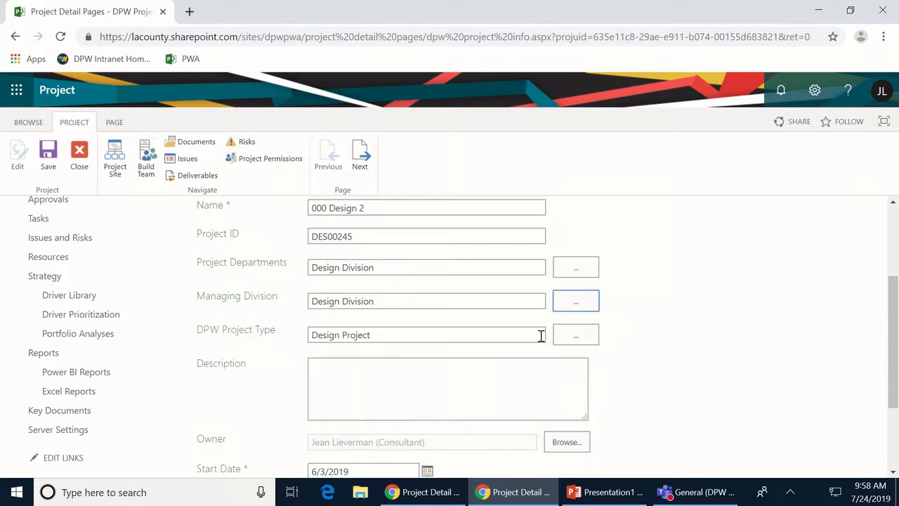
scroll(596, 347, "down", 1)
- Enter placeholder text 'fd dfa;sdf asfa aSFD ASFD...' in the project Description box
left_click(400, 309)
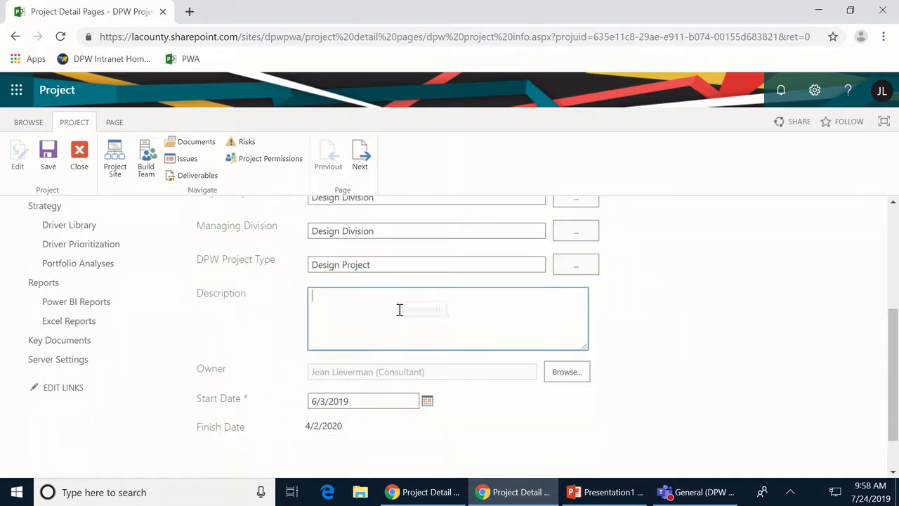
type("fd dfa;sdf asfa aSFD ASFD ASFDA")
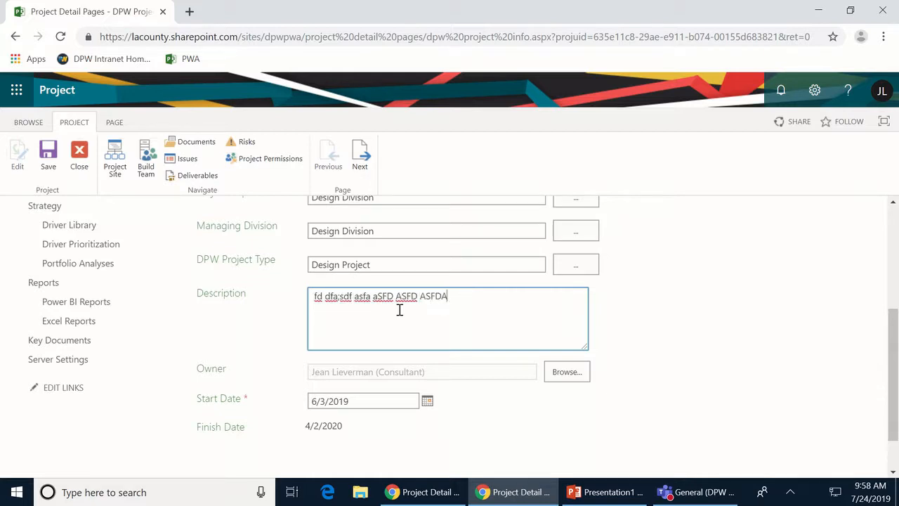
type("SDFASF F FASDFASDF")
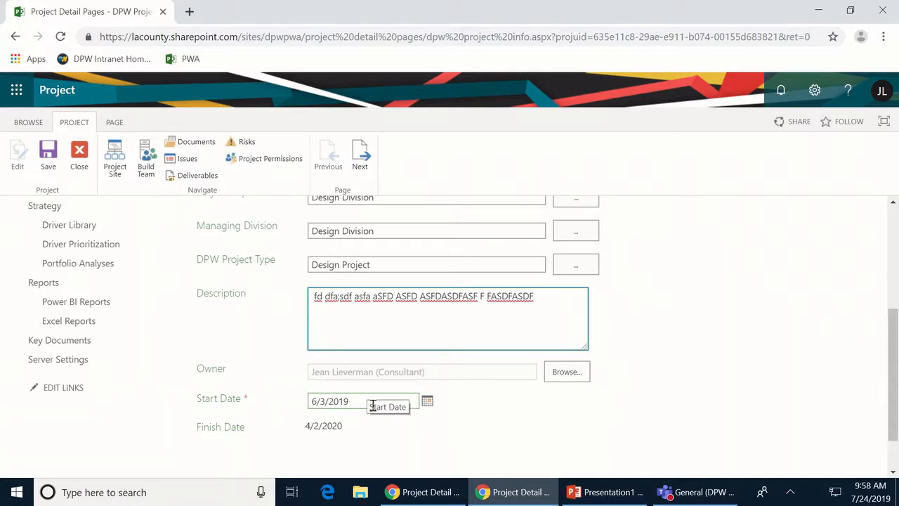
scroll(404, 405, "up", 3)
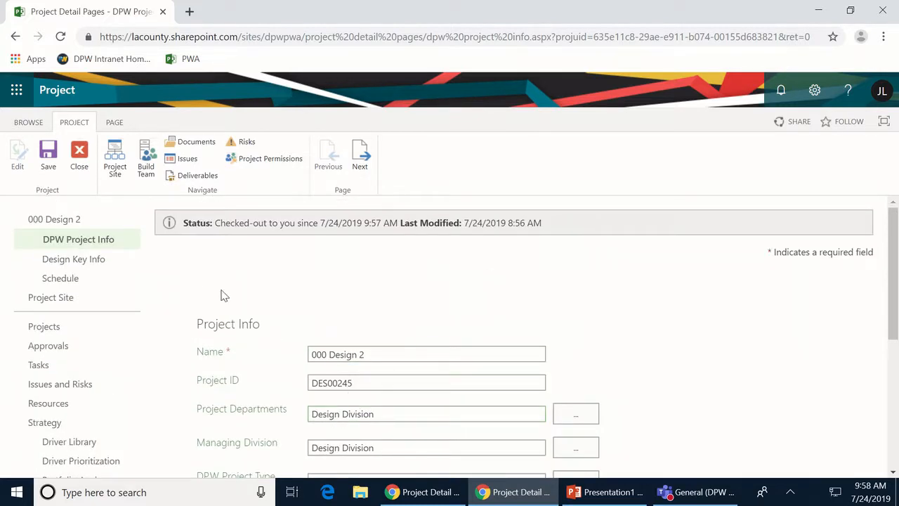
- Cancel leaving for Design Key Info, then save the DPW Project Info edits
left_click(77, 267)
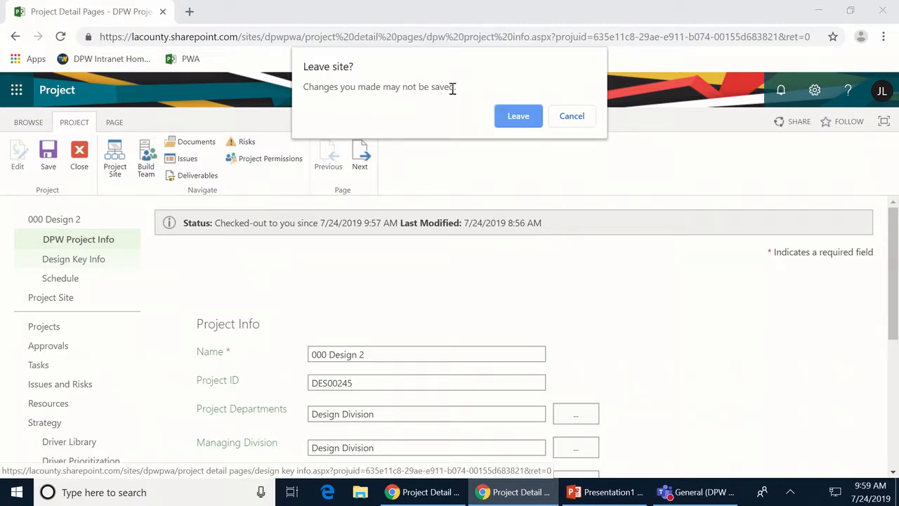
left_click(569, 118)
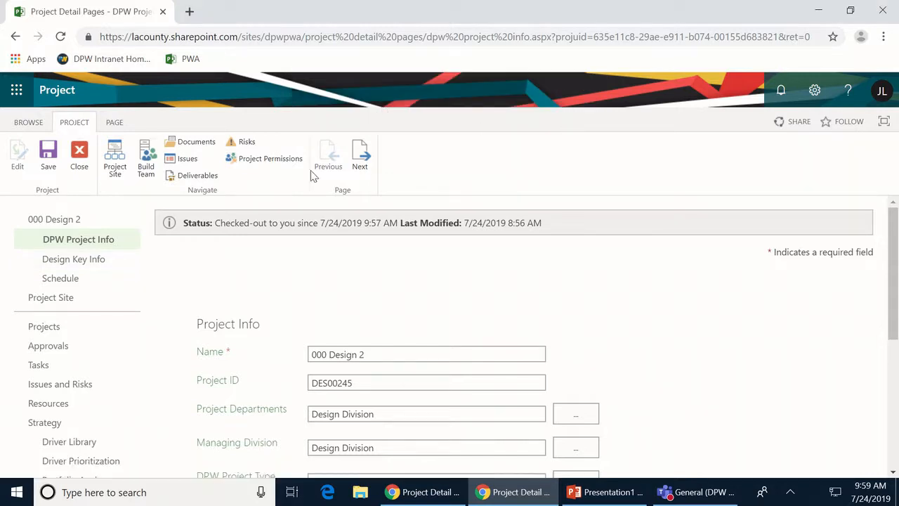
left_click(52, 166)
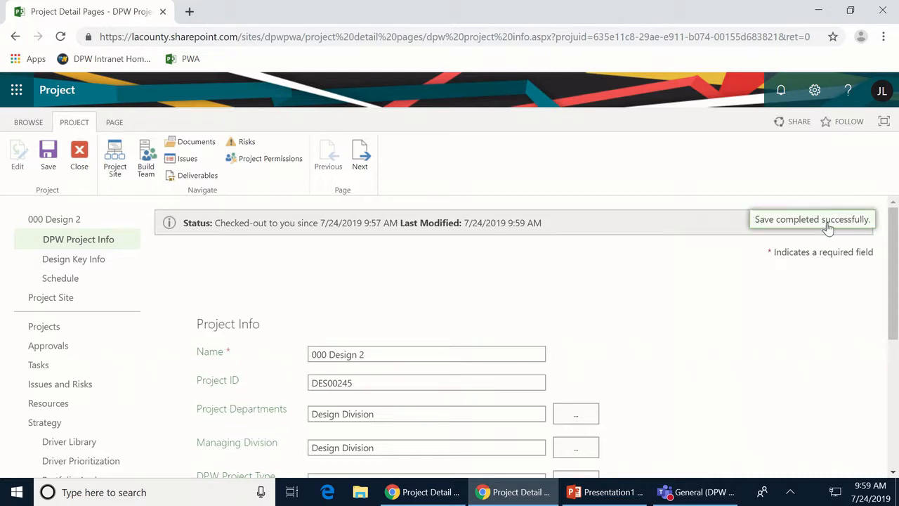
- Open Design Key Info, check Total Budget, and open then cancel the Commitment picker
left_click(99, 263)
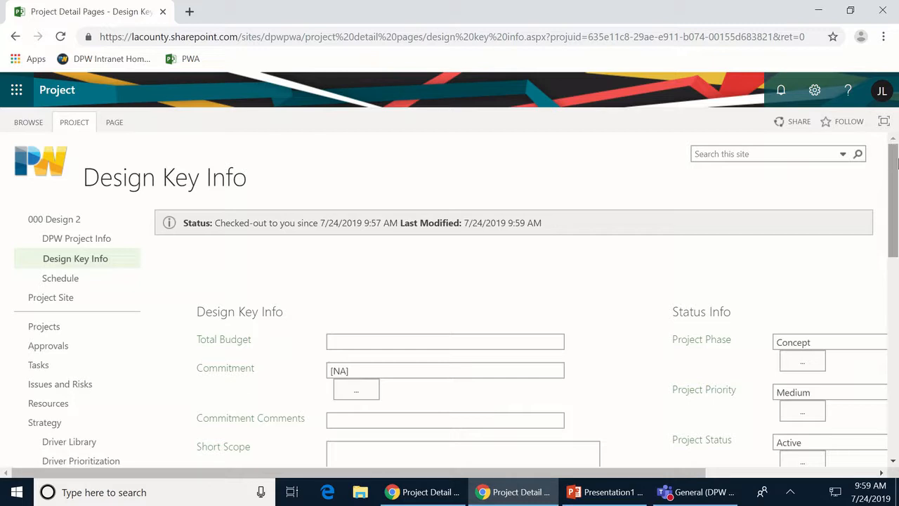
left_click_drag(895, 166, 878, 221)
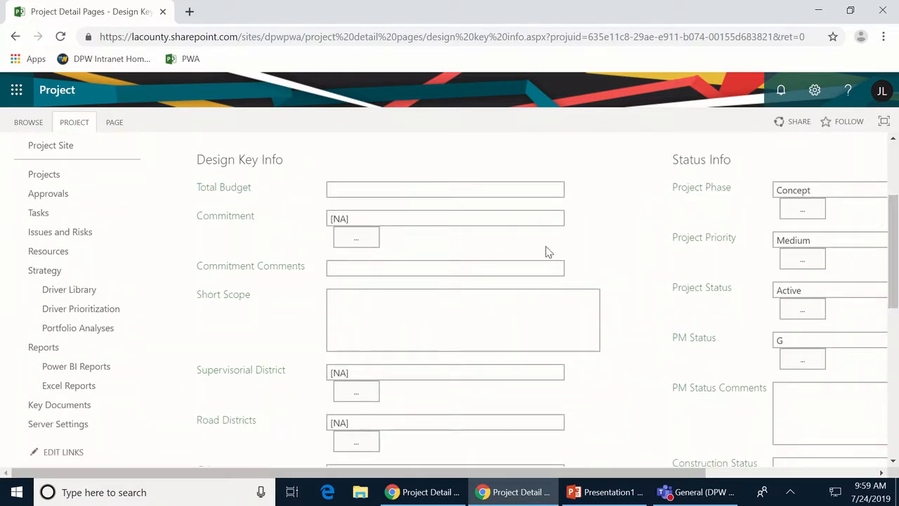
left_click(357, 188)
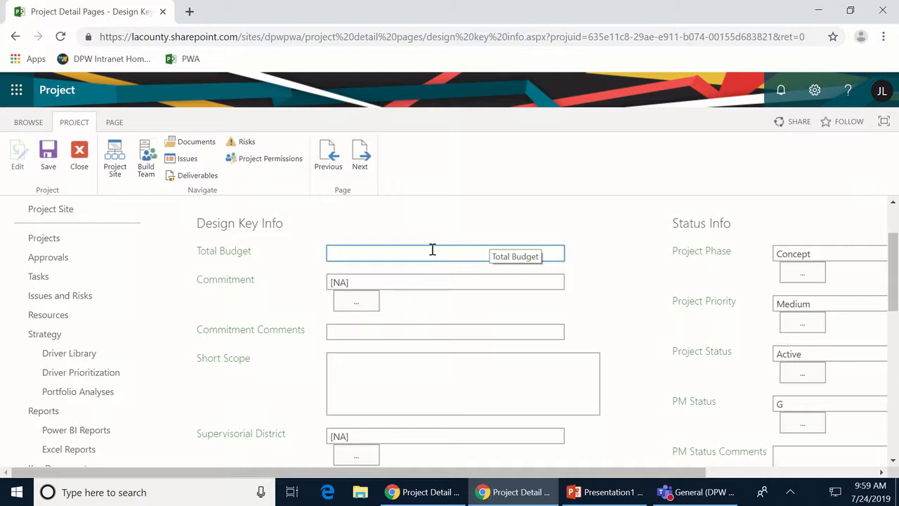
left_click(363, 307)
scroll(404, 372, "down", 5)
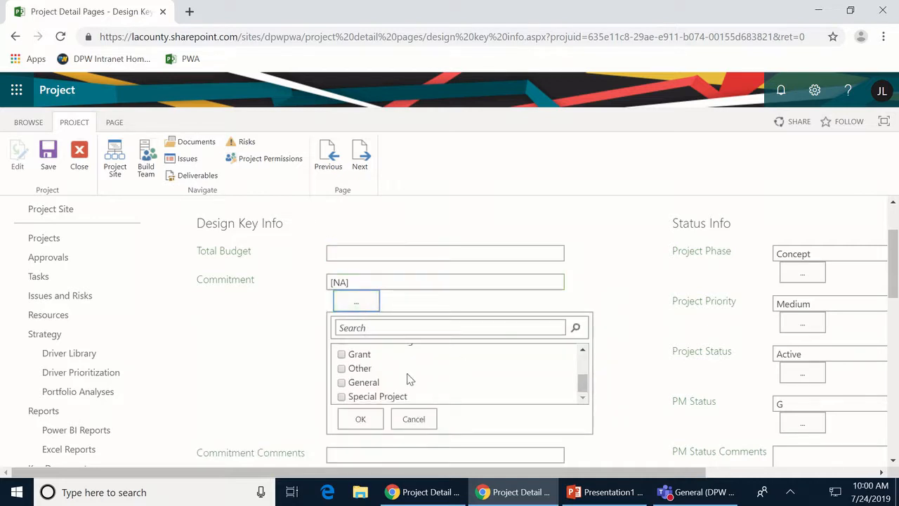
scroll(410, 380, "down", 1)
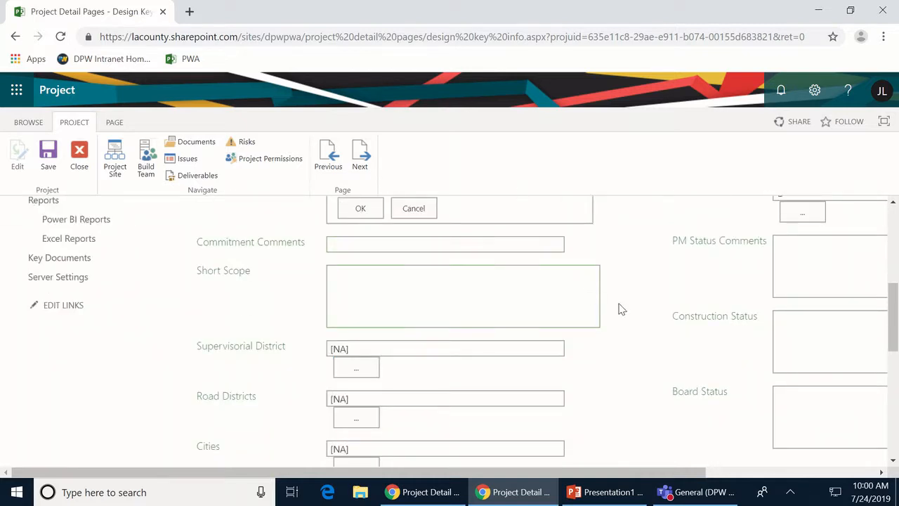
left_click(422, 219)
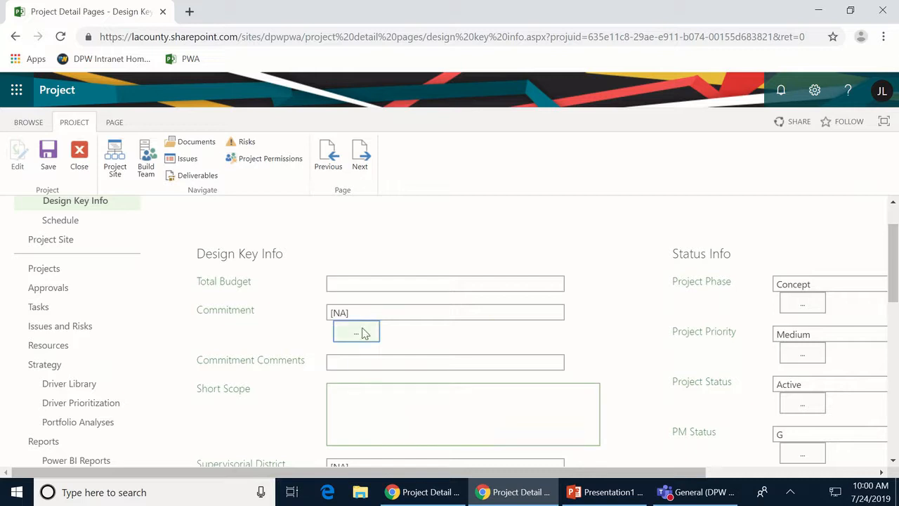
- Scroll through the remaining Design Key Info fields: Phase, Priority and Status
scroll(325, 365, "down", 2)
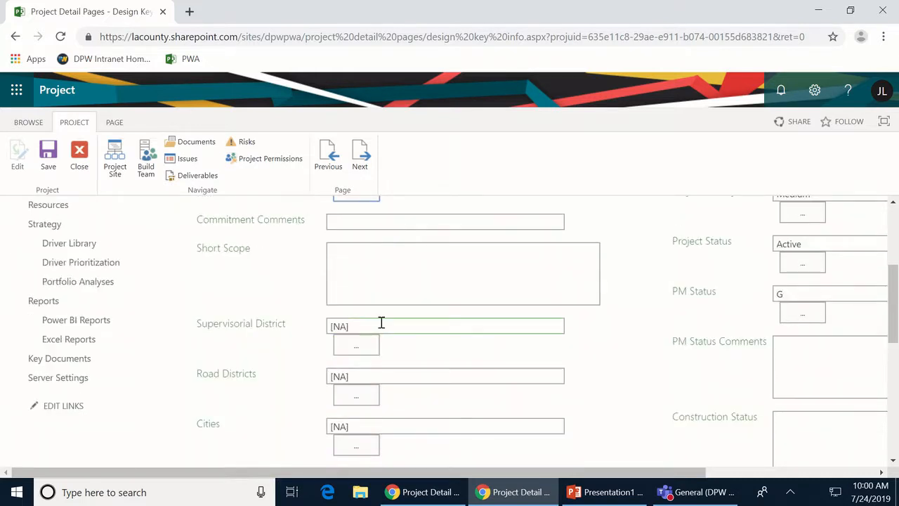
scroll(380, 321, "up", 1)
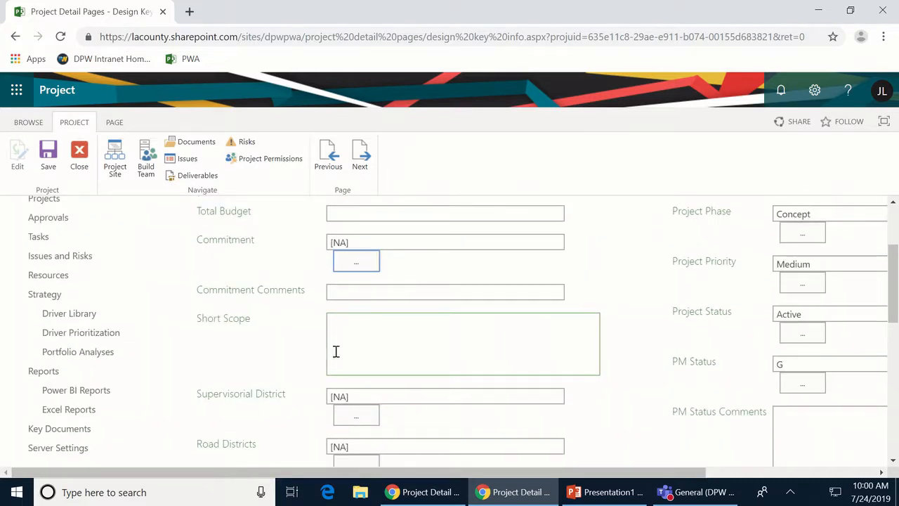
scroll(340, 349, "down", 2)
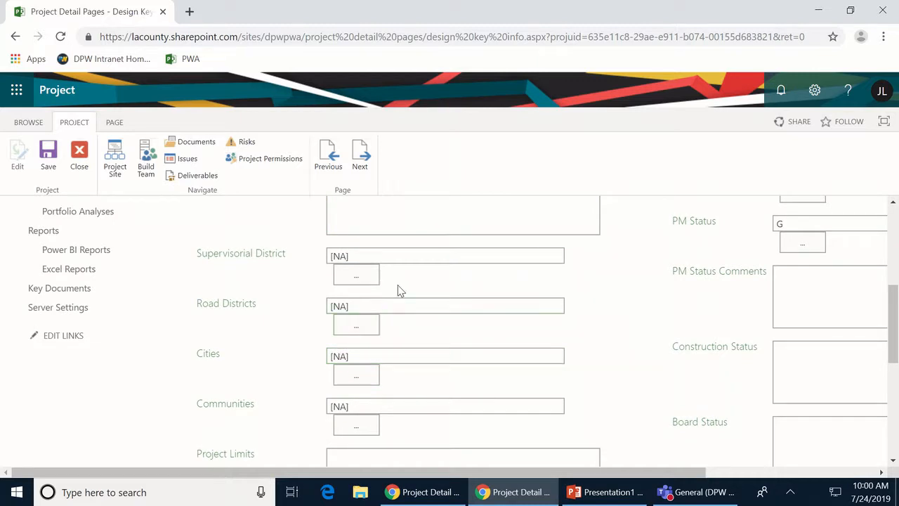
scroll(389, 302, "down", 4)
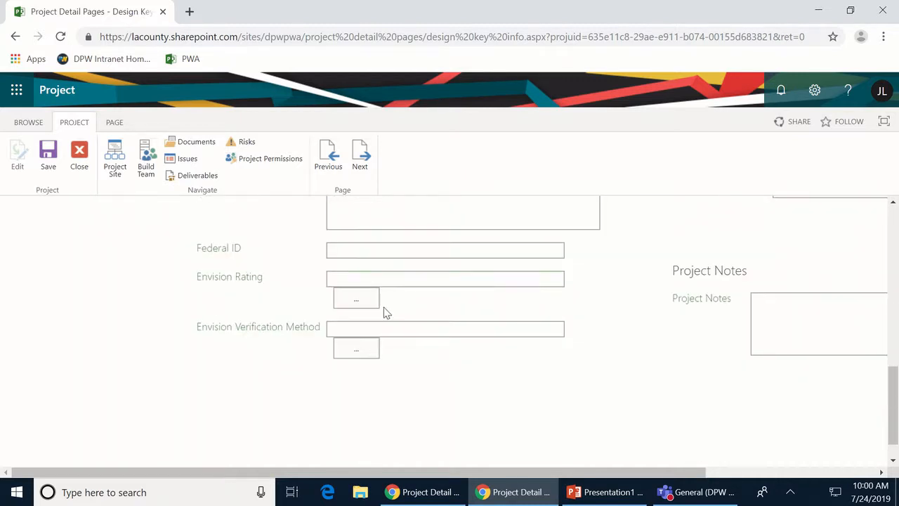
scroll(415, 380, "up", 4)
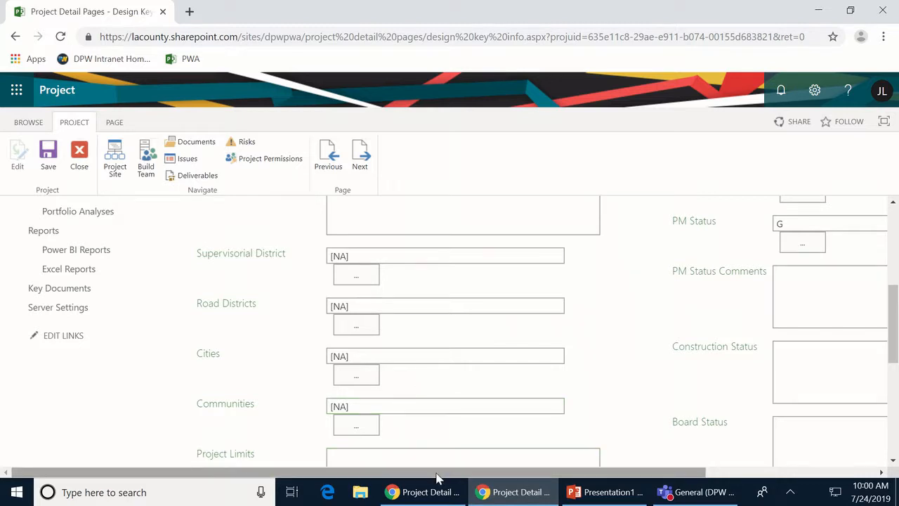
left_click_drag(438, 476, 618, 444)
scroll(843, 265, "up", 3)
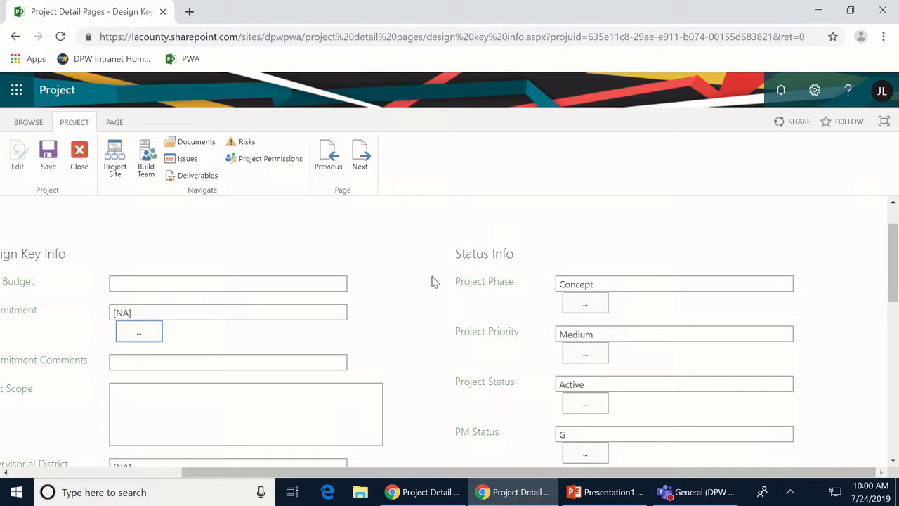
- Set Project Phase to Design and confirm Priority stays Medium
left_click(585, 304)
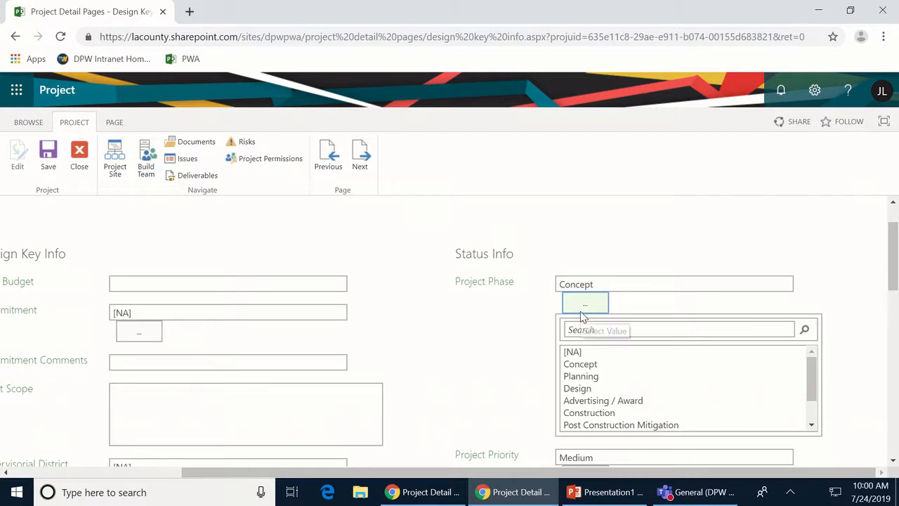
left_click(575, 388)
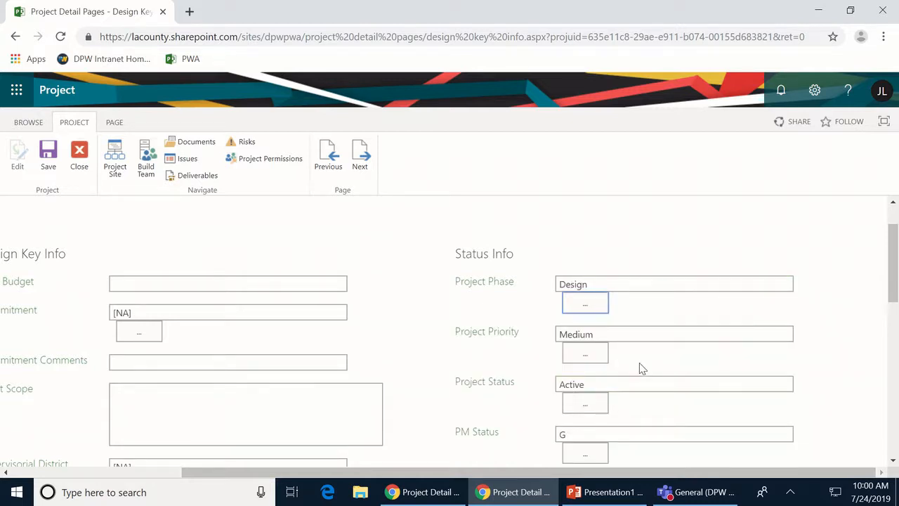
left_click(589, 357)
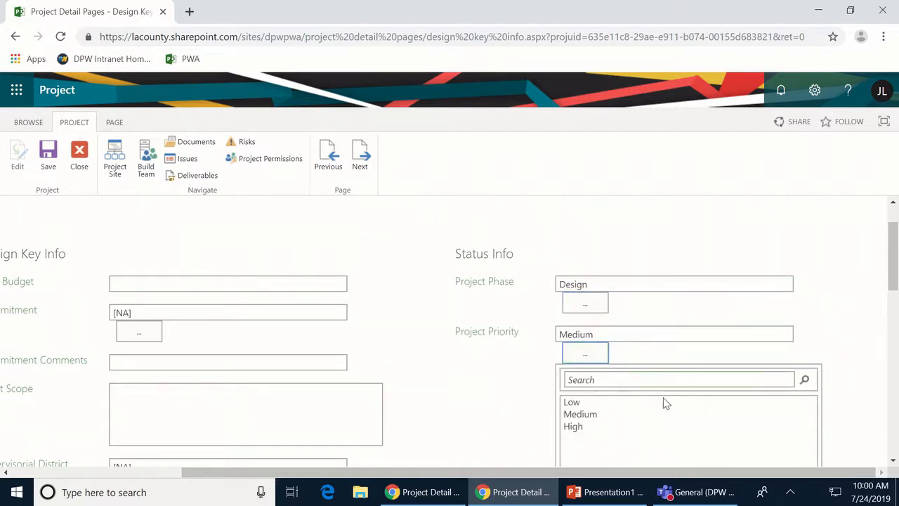
scroll(665, 404, "down", 2)
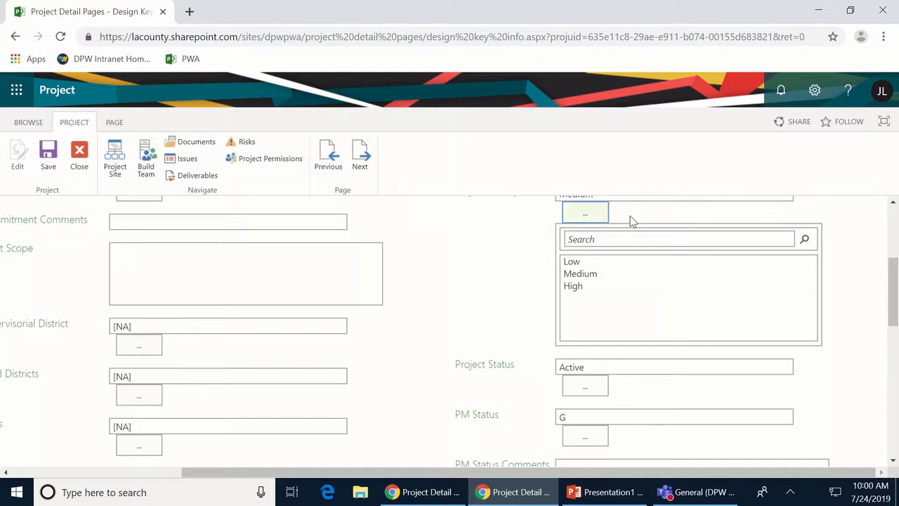
scroll(801, 221, "up", 1)
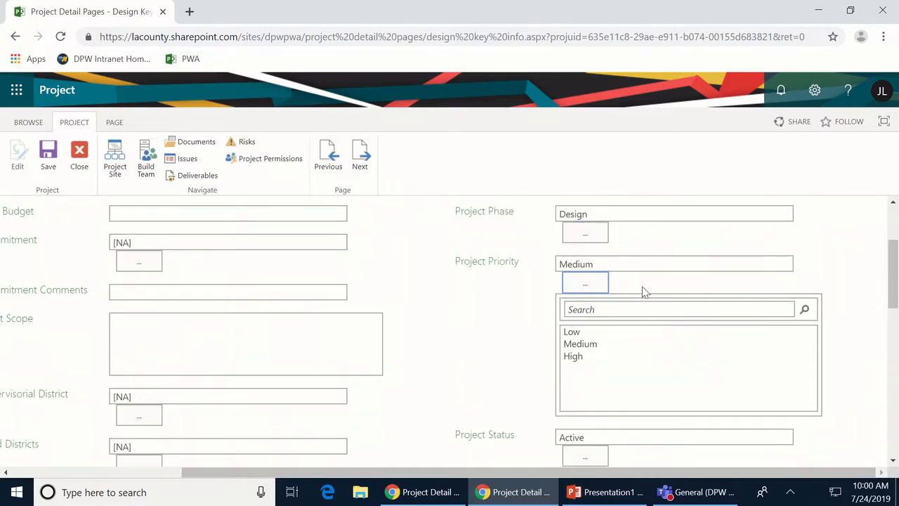
left_click(595, 284)
- Confirm Project Status stays Active and PM Status stays G
scroll(640, 334, "down", 1)
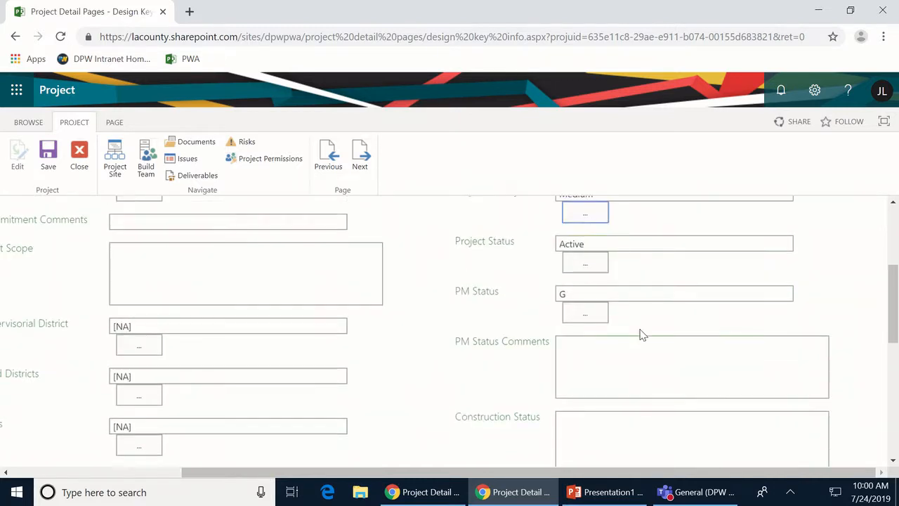
left_click(583, 267)
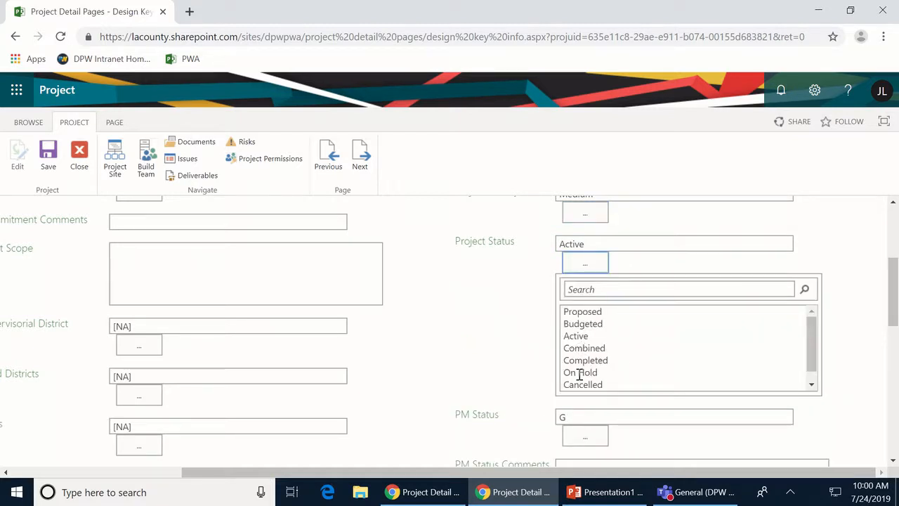
left_click(592, 265)
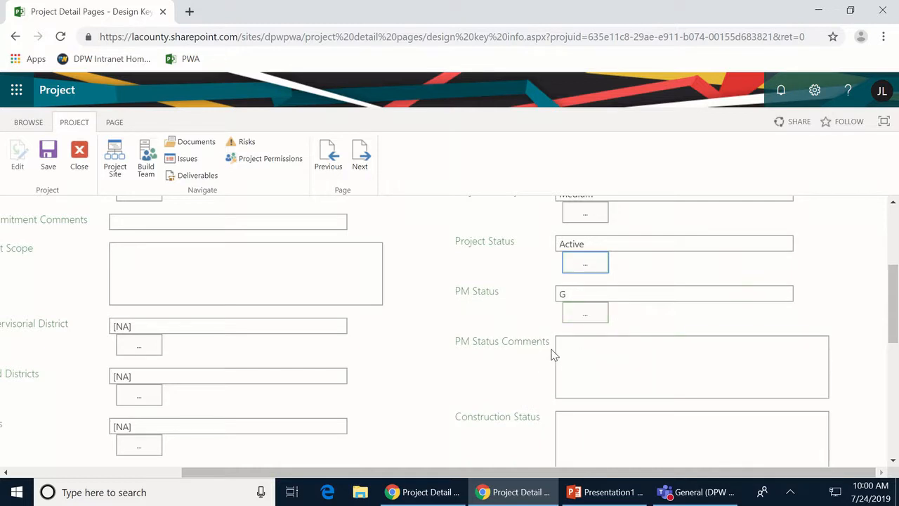
left_click(585, 316)
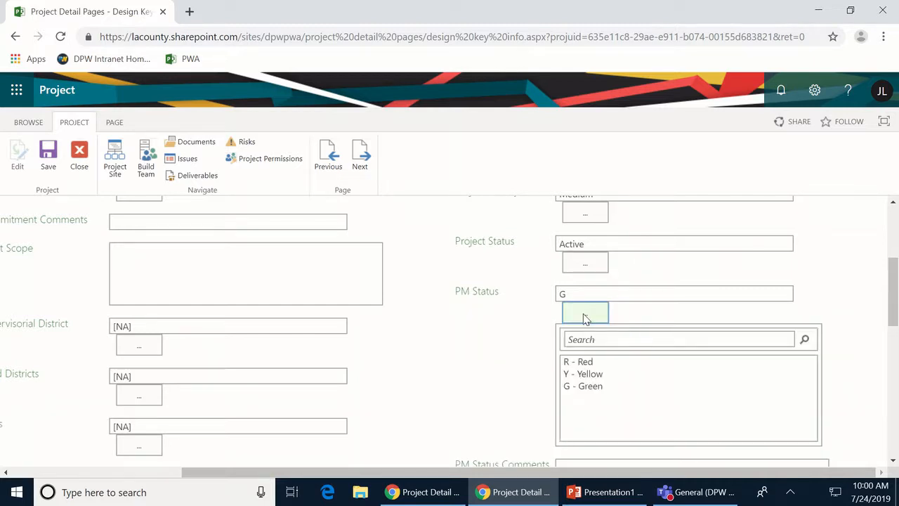
left_click(587, 317)
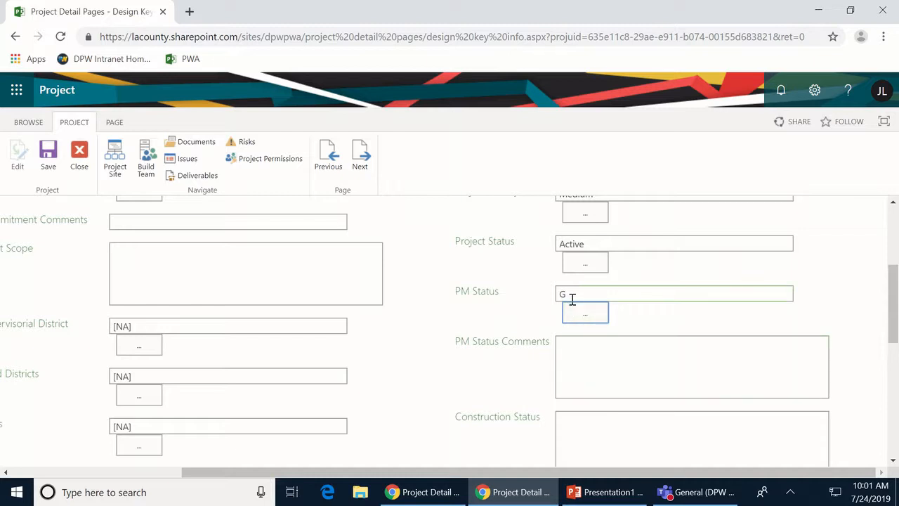
- Enter '07/24/2019 - All is ok' in PM Status Comments and review the form
left_click(576, 342)
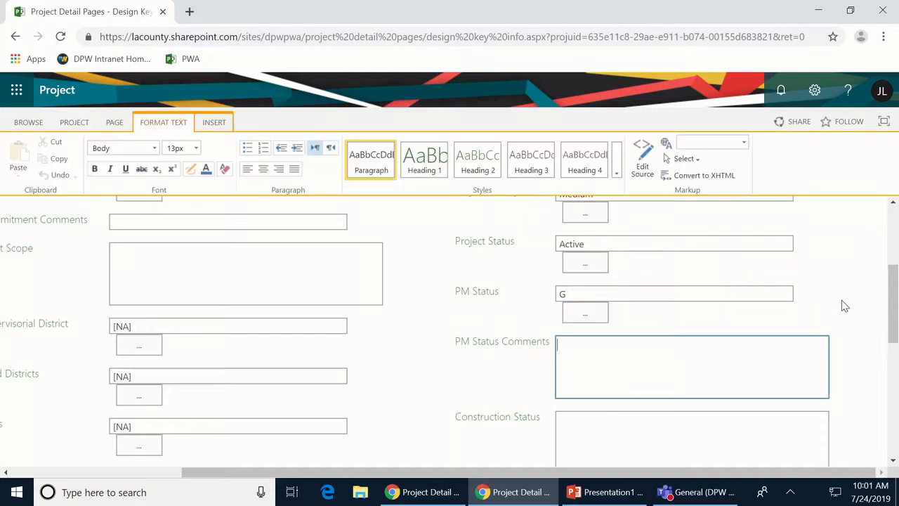
type("07/24/2019 - All is ok")
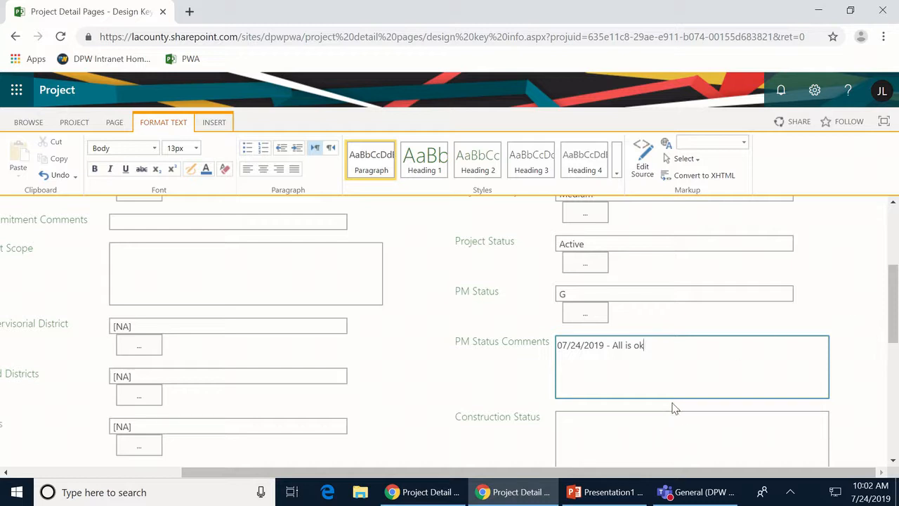
scroll(673, 407, "down", 2)
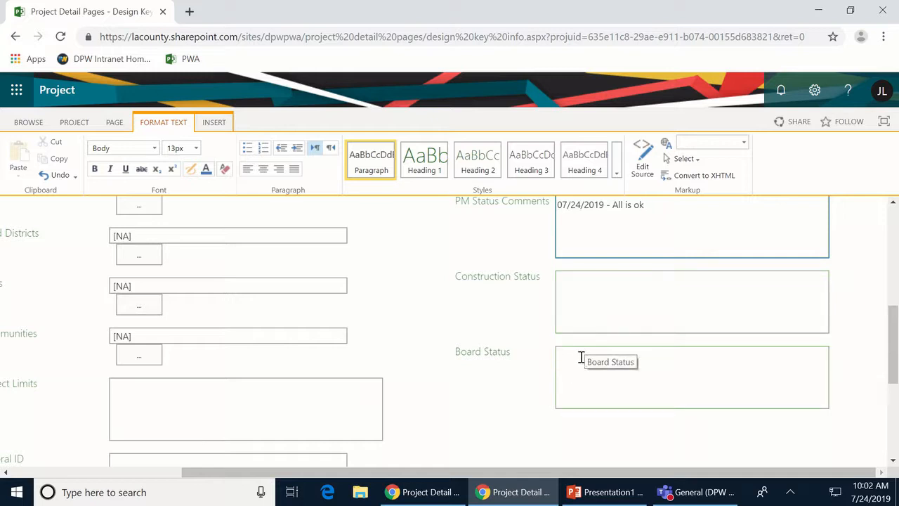
scroll(586, 345, "down", 3)
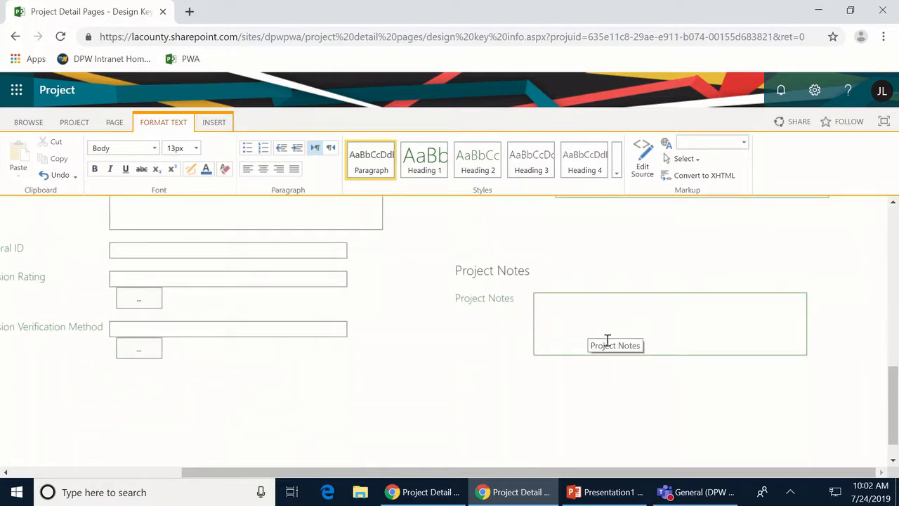
scroll(607, 344, "up", 3)
scroll(607, 344, "up", 4)
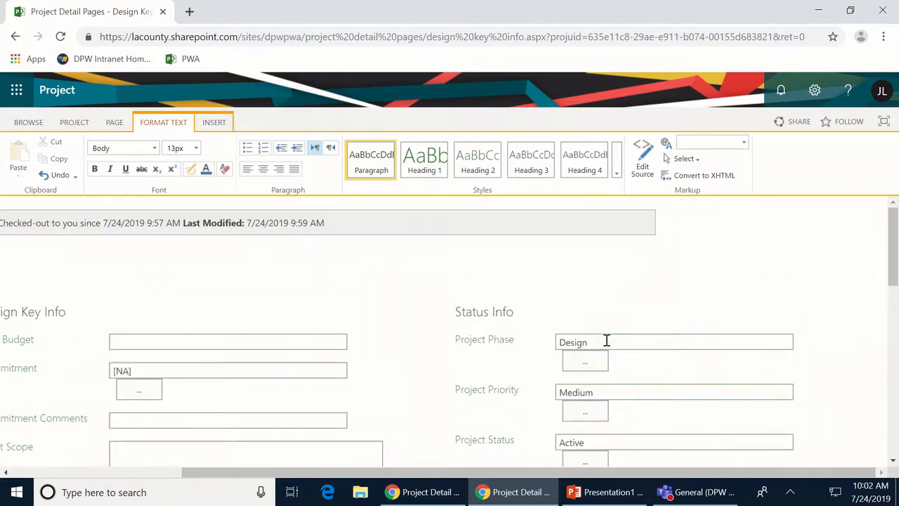
left_click_drag(227, 475, 34, 499)
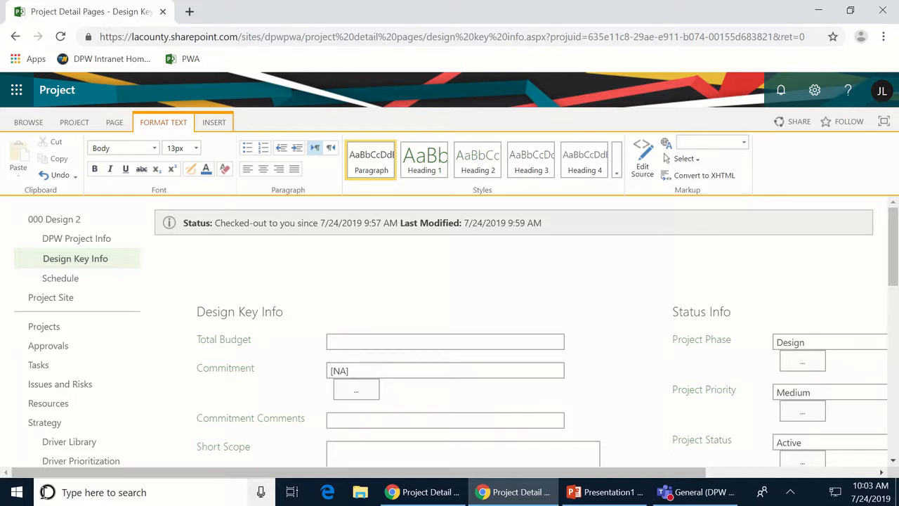
scroll(284, 267, "down", 6)
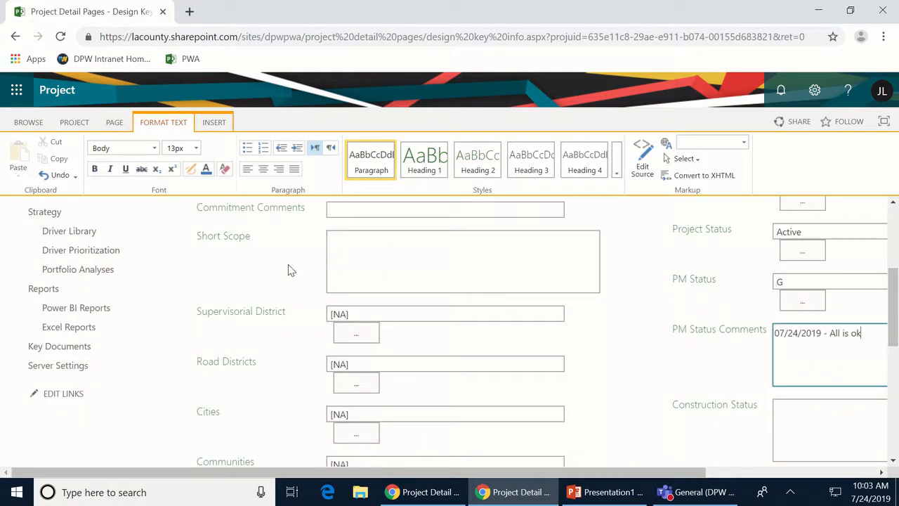
scroll(281, 270, "up", 5)
scroll(278, 269, "up", 2)
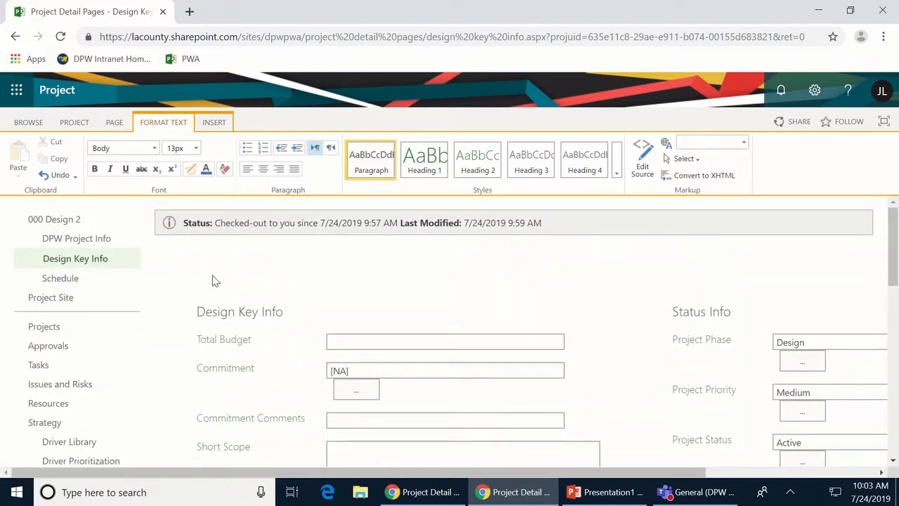
left_click(60, 280)
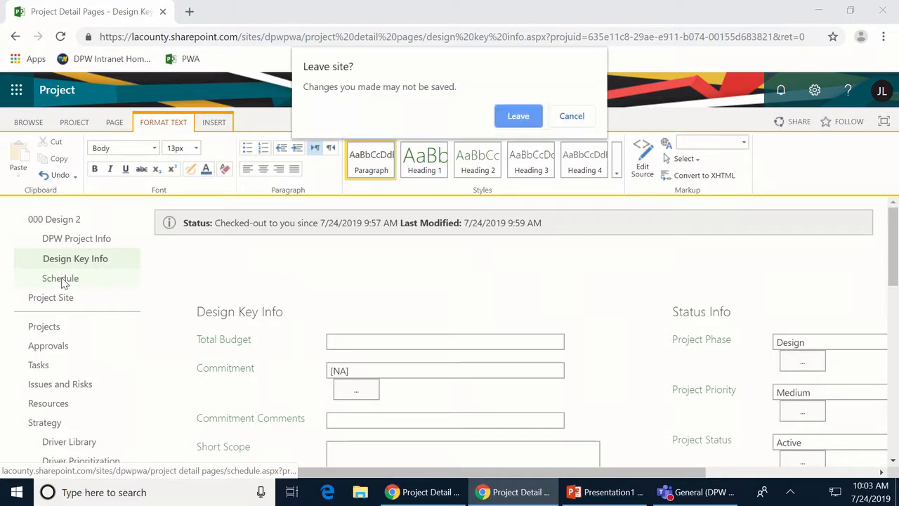
left_click(565, 115)
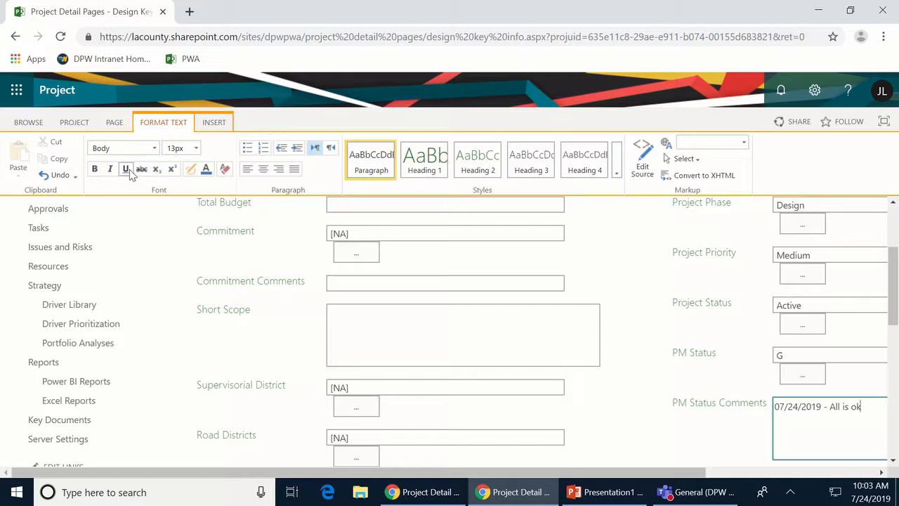
- Save the Design Key Info edits from the PROJECT ribbon, then go to 000 Design 2's Schedule page
left_click(76, 124)
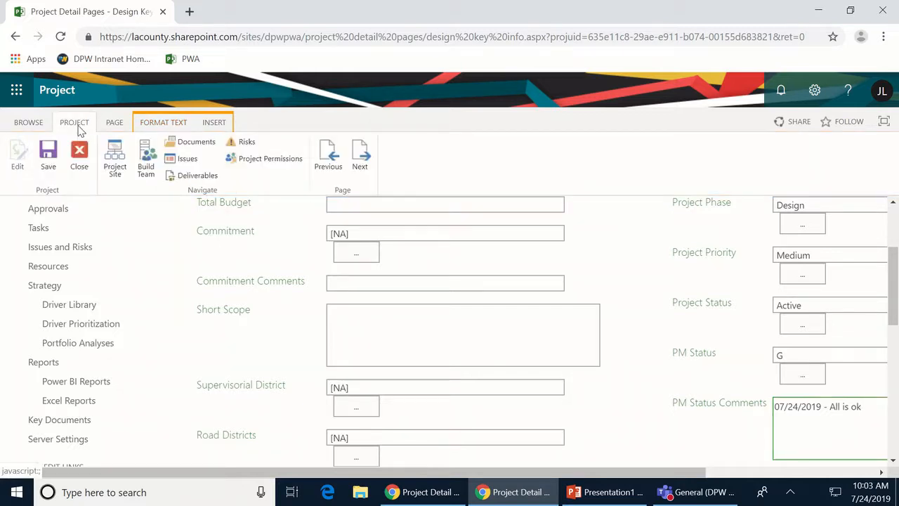
left_click(47, 157)
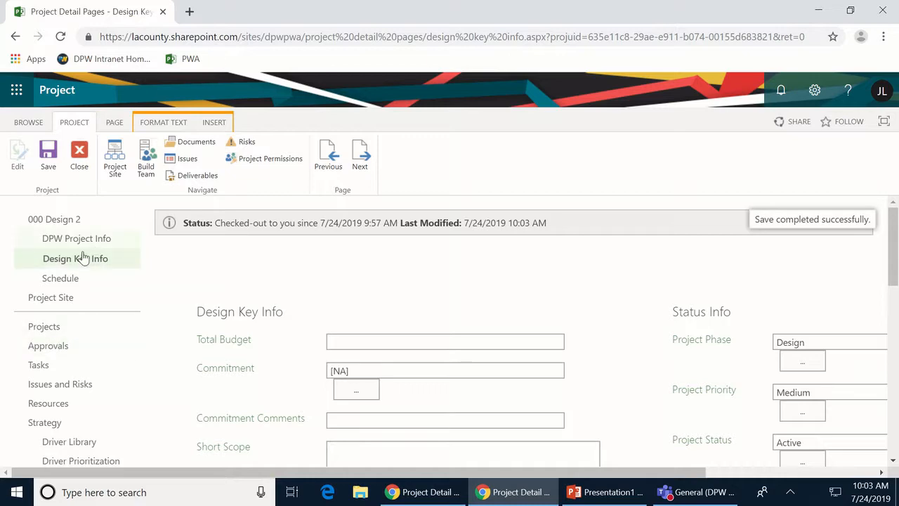
left_click(49, 283)
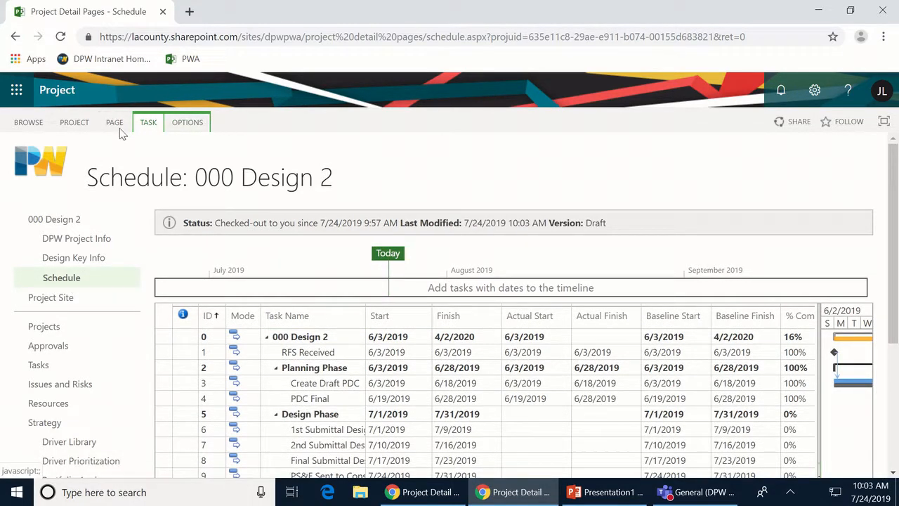
- Switch the 000 Design 2 schedule to '1 - DPW Task View' from the Task ribbon's View list
left_click(148, 123)
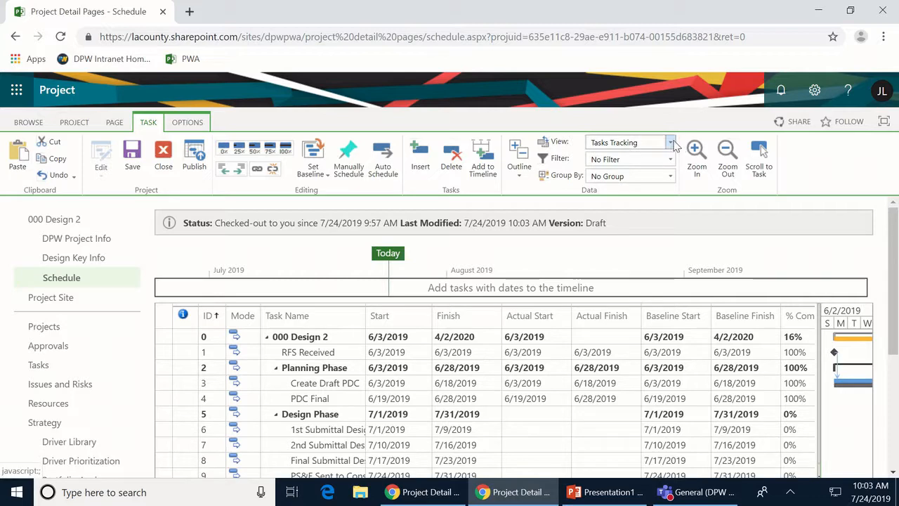
left_click(670, 143)
scroll(667, 302, "down", 3)
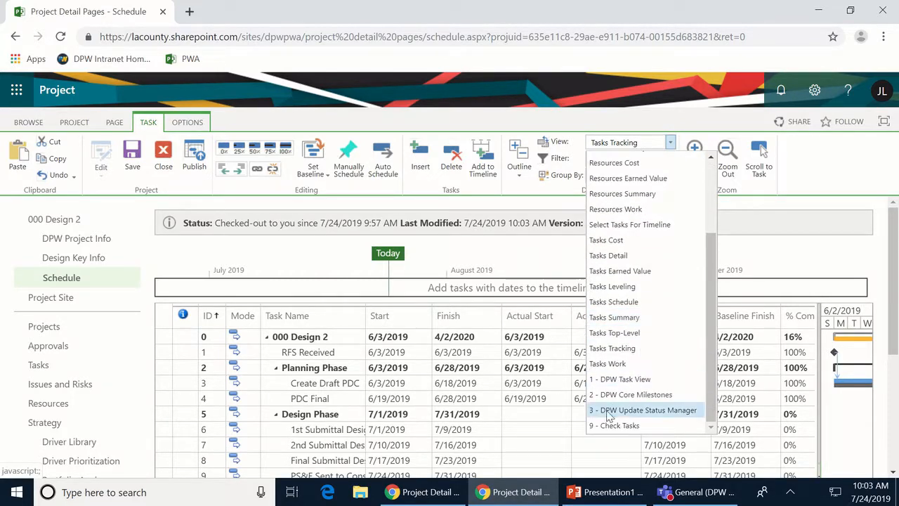
left_click(622, 379)
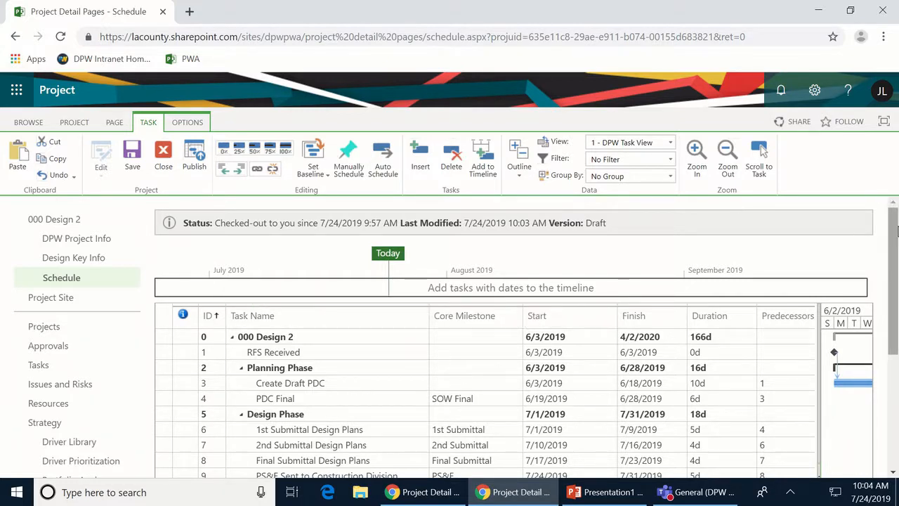
- Scroll through all 13 tasks, select the Create Draft PDC row, and narrow the Duration column
left_click_drag(895, 221, 892, 265)
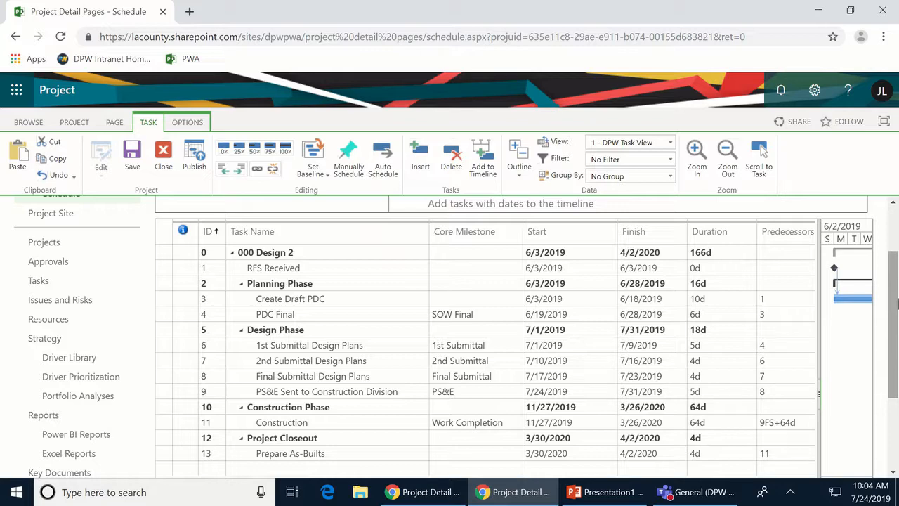
scroll(897, 309, "down", 1)
left_click_drag(896, 309, 895, 315)
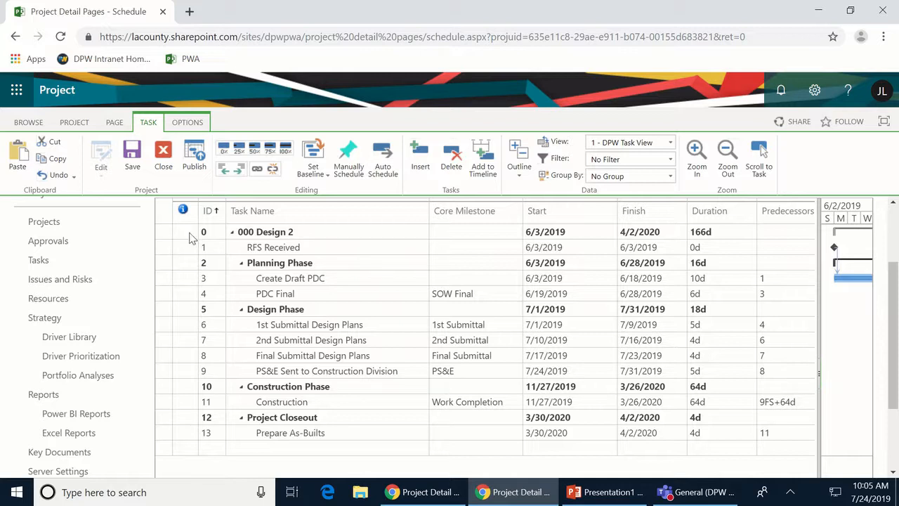
left_click_drag(246, 233, 238, 231)
left_click(164, 281)
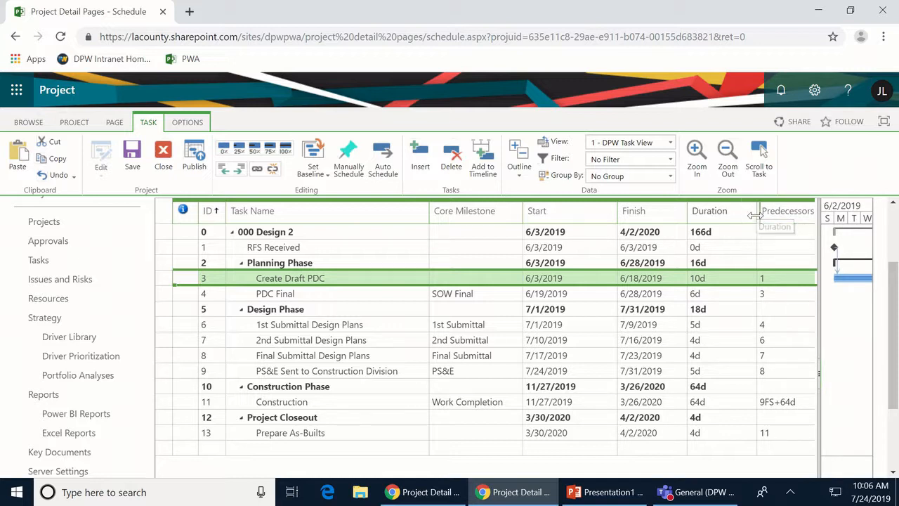
left_click_drag(756, 215, 736, 217)
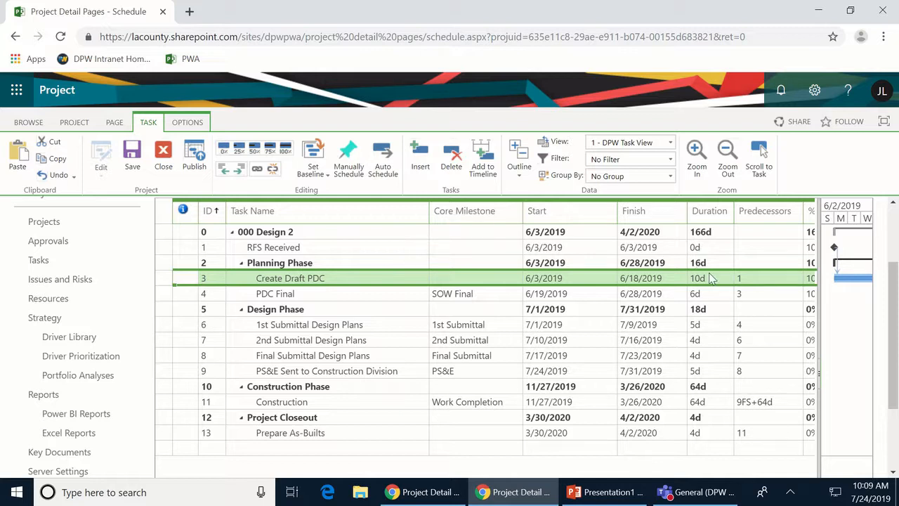
- Widen the Gantt chart, show a longer timescale, shorten Create Draft PDC's bar, then restore the grid
left_click_drag(822, 301, 482, 351)
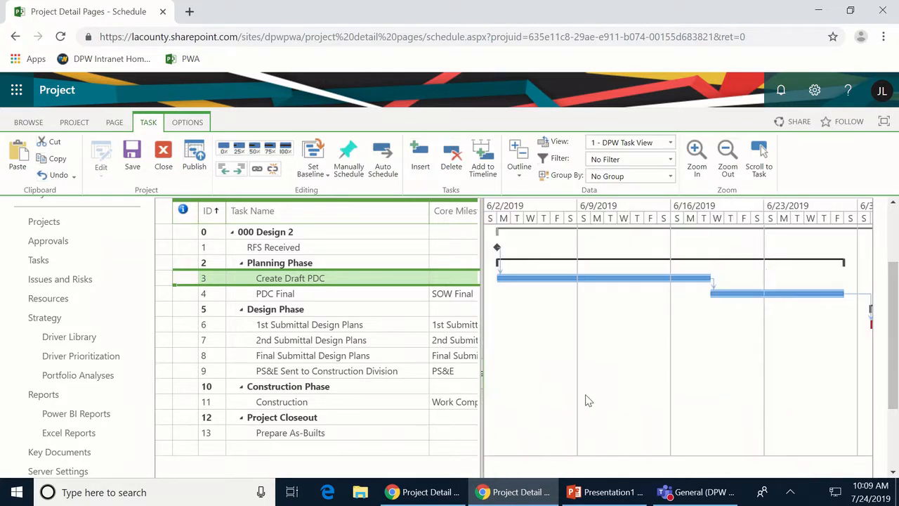
left_click(727, 156)
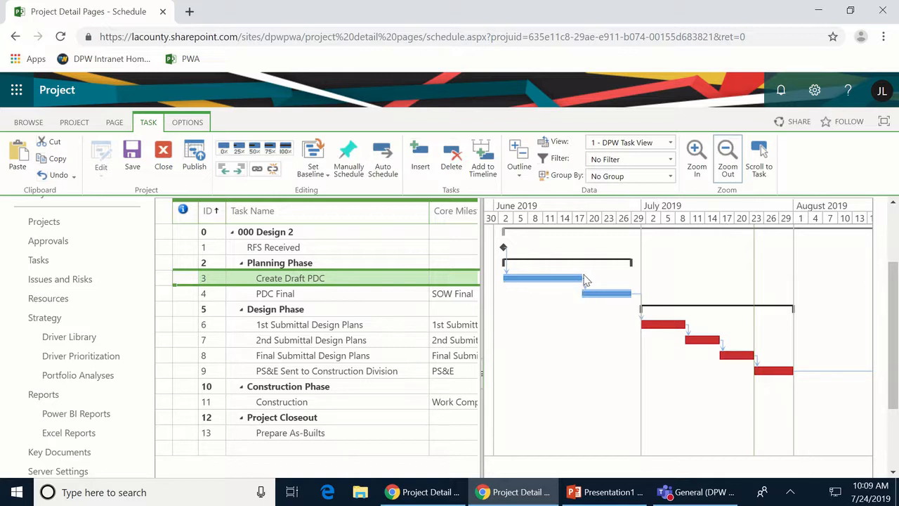
left_click_drag(585, 280, 584, 291)
left_click_drag(482, 347, 800, 311)
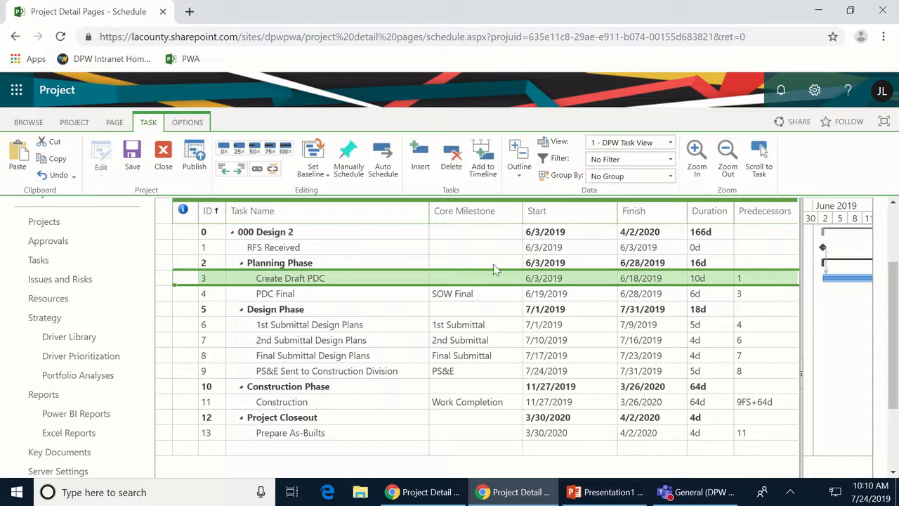
- Set Create Draft PDC's duration to 20 days so it finishes 7/8/2019
left_click(716, 281)
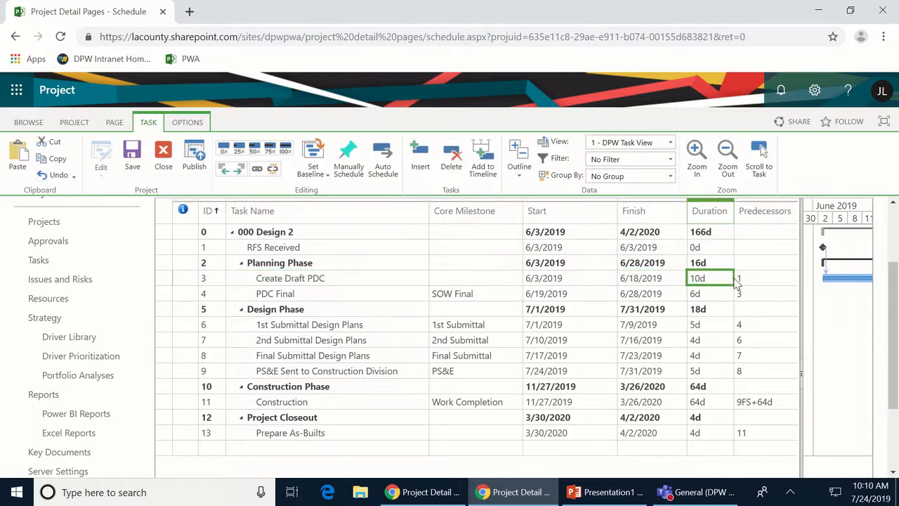
type("20")
key("Return")
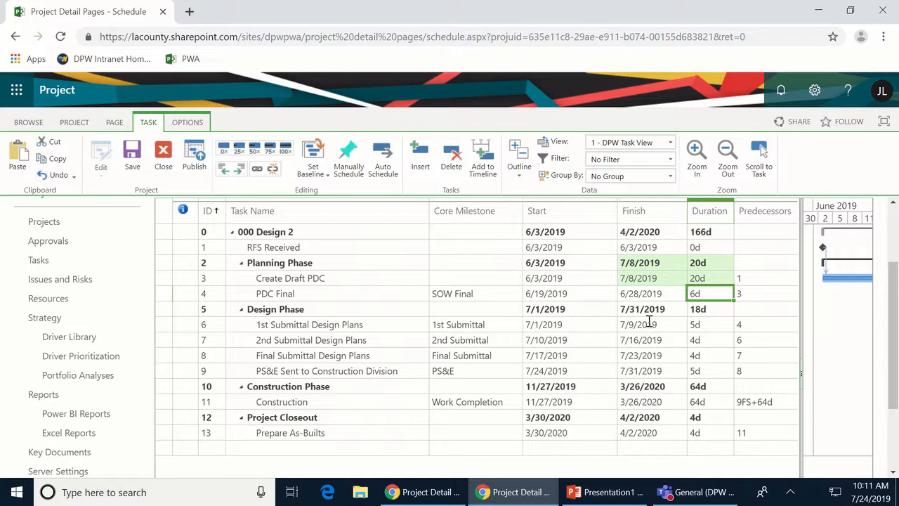
left_click(716, 358)
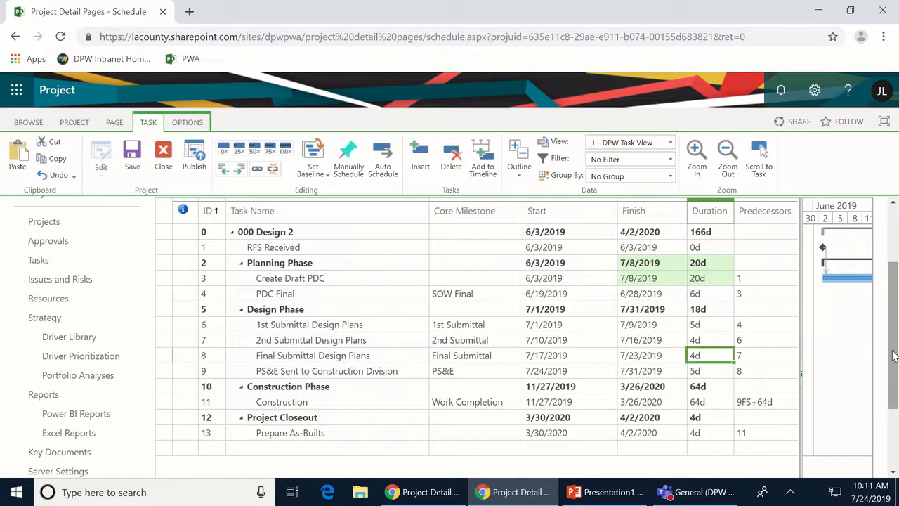
- Enter 67 days for Final Submittal Design Plans, moving the project finish to 7/23/2020
type("67")
key("Return")
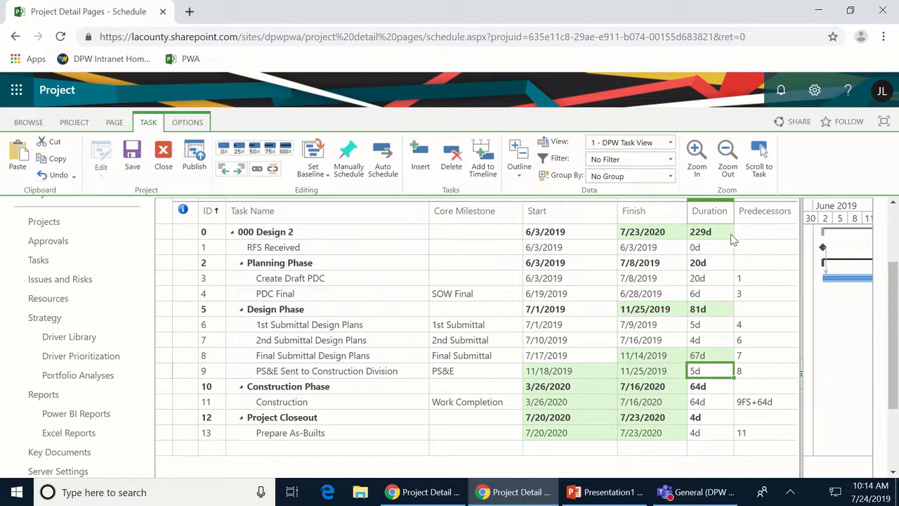
- In Configure Columns, move % Complete up so it sits right after Core Milestone
left_click(609, 217)
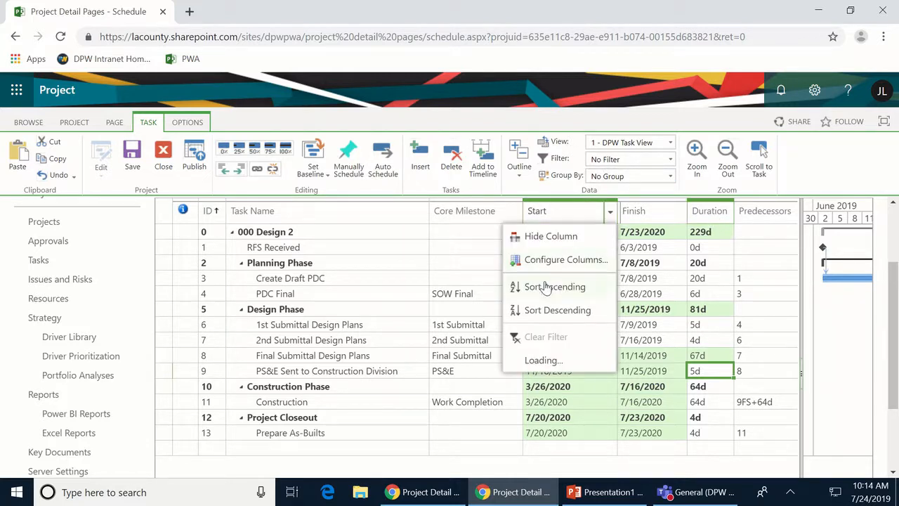
left_click(532, 233)
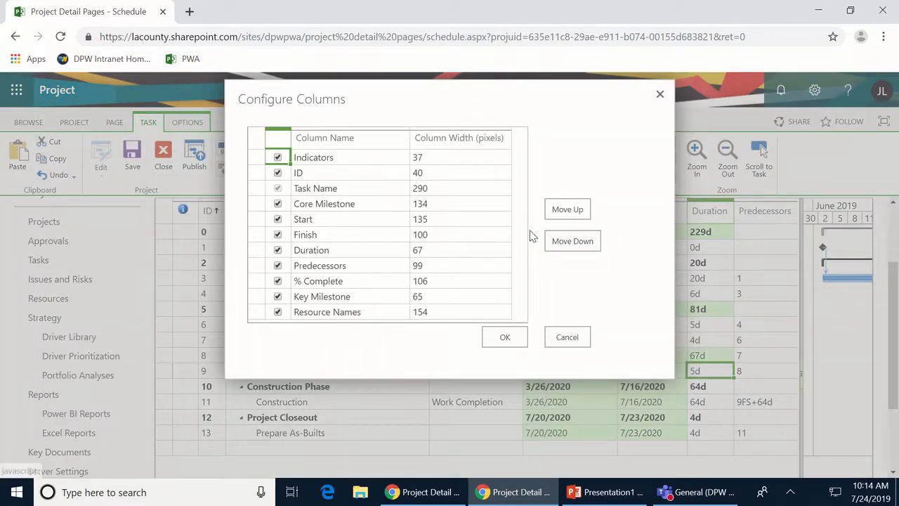
left_click(267, 284)
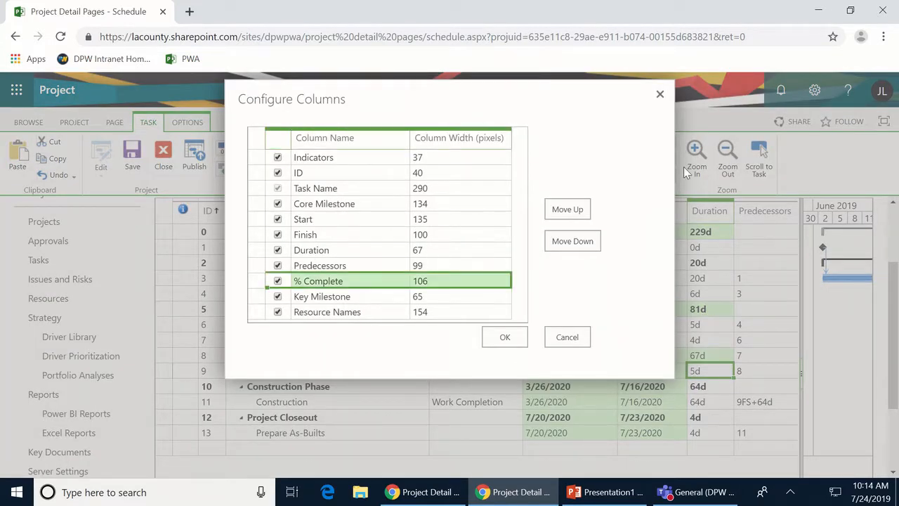
left_click(573, 210)
left_click(573, 210)
left_click(572, 209)
left_click(572, 209)
left_click(509, 338)
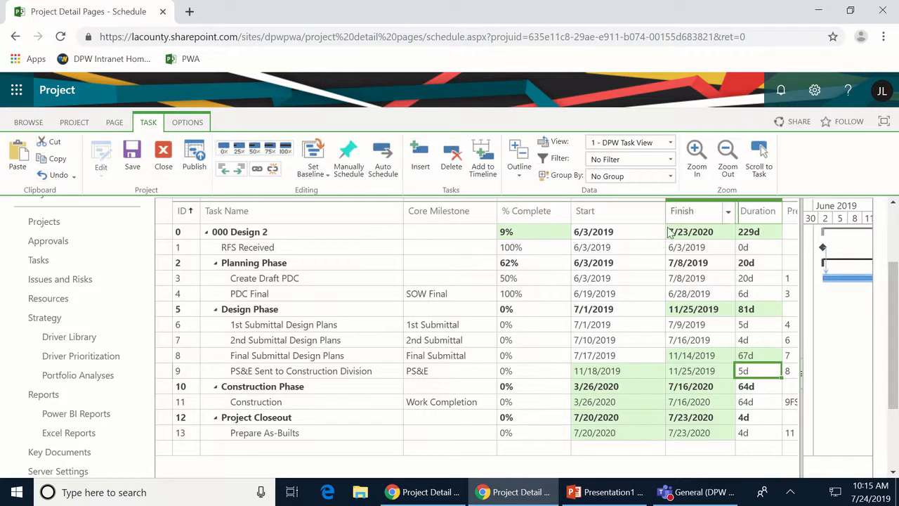
- Set % Complete to 0 for RFS Received, Create Draft PDC and PDC Final
left_click(528, 248)
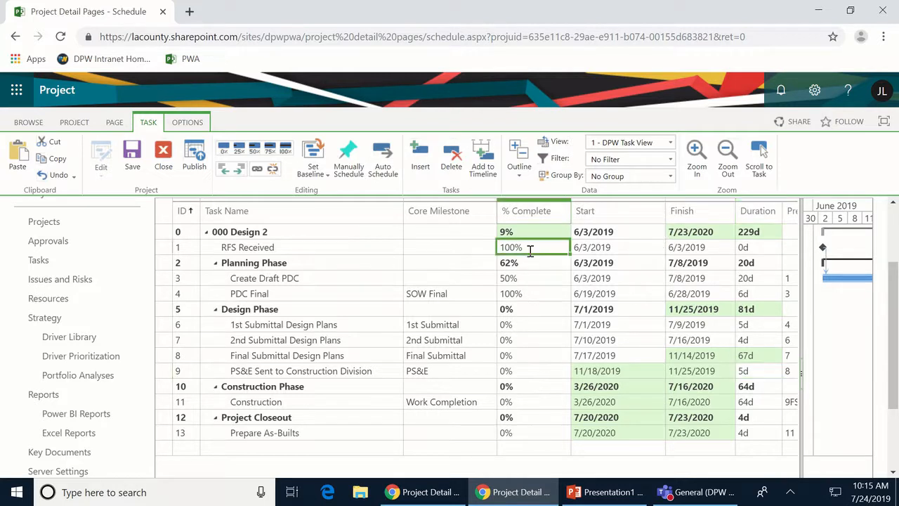
type("0")
key("Return")
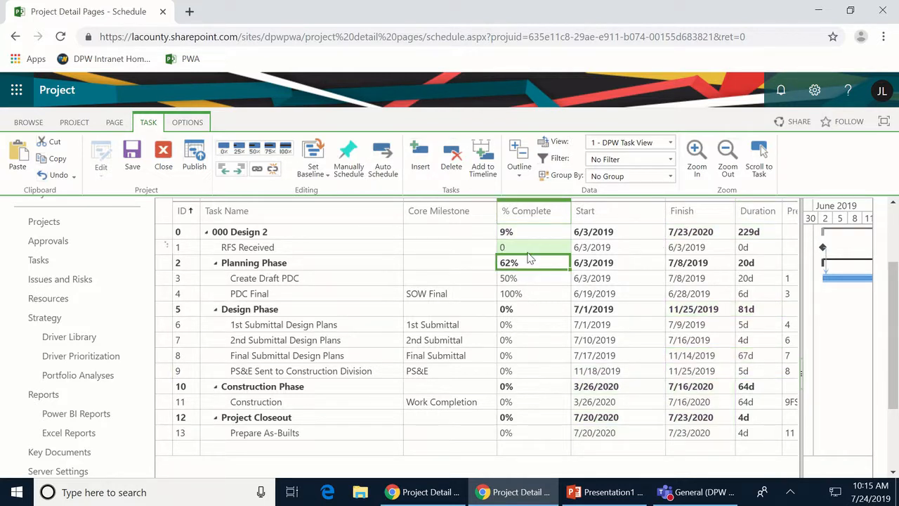
key("Down")
type("0")
key("Return")
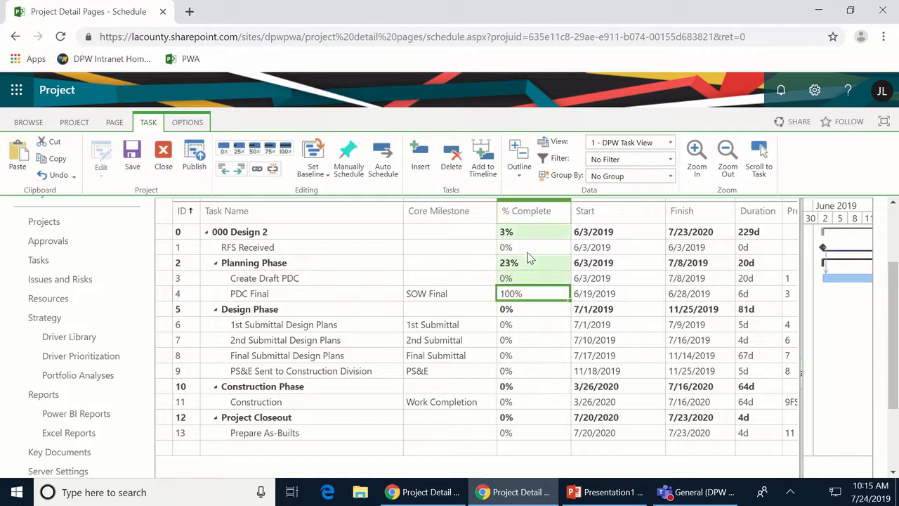
type("0")
key("Return")
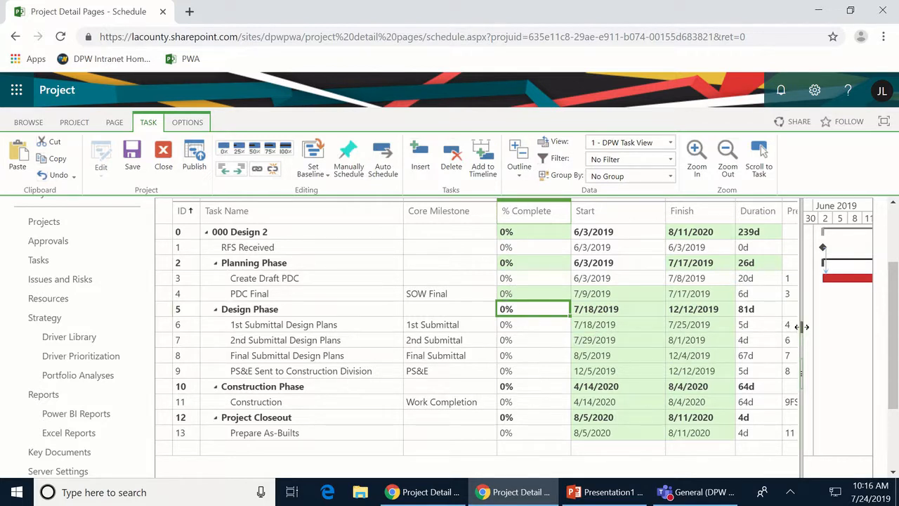
- Reveal the Predecessors column and give 2nd Submittal Design Plans a 32-day duration
left_click_drag(802, 326, 819, 325)
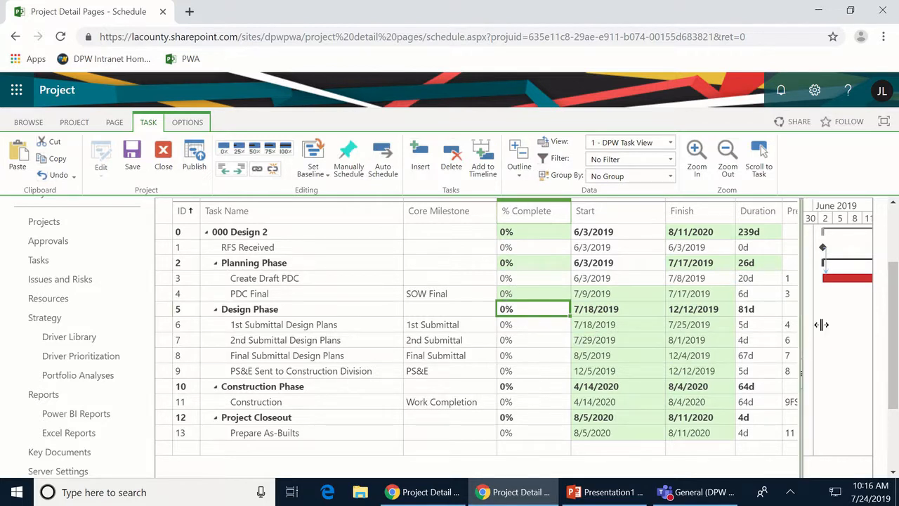
left_click(750, 343)
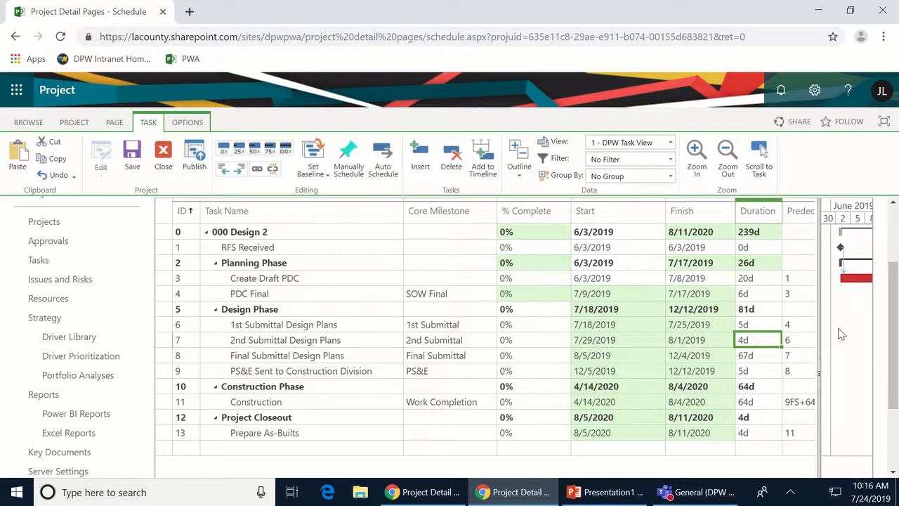
type("32")
key("Return")
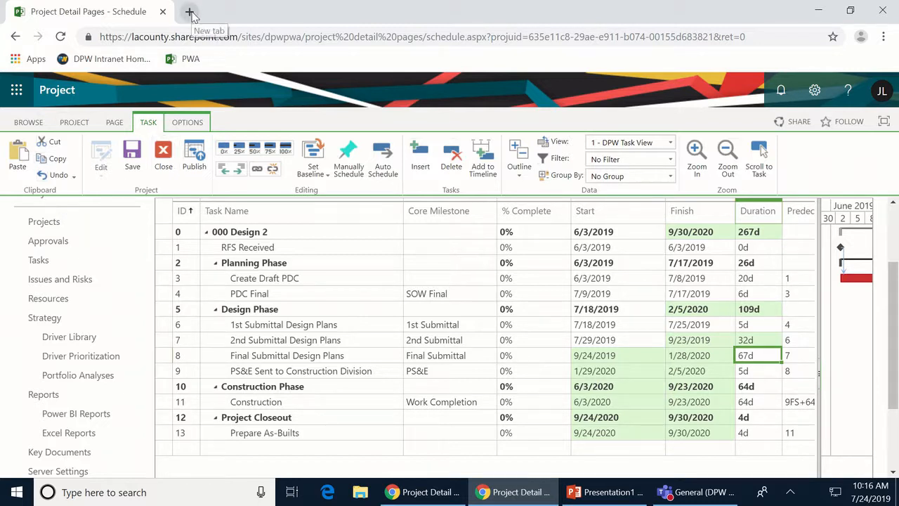
- Open Projects from the Quick Launch in a new tab and show its PROJECTS ribbon
scroll(42, 379, "down", 2)
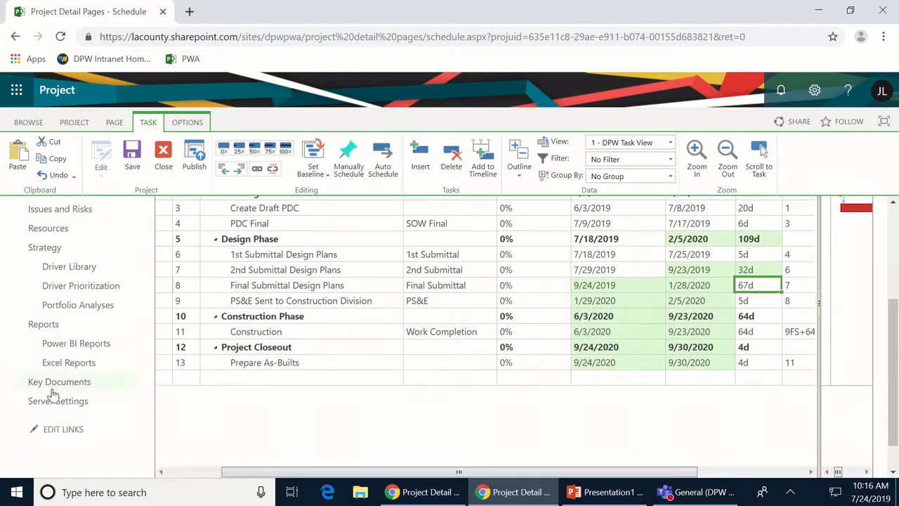
scroll(93, 313, "up", 5)
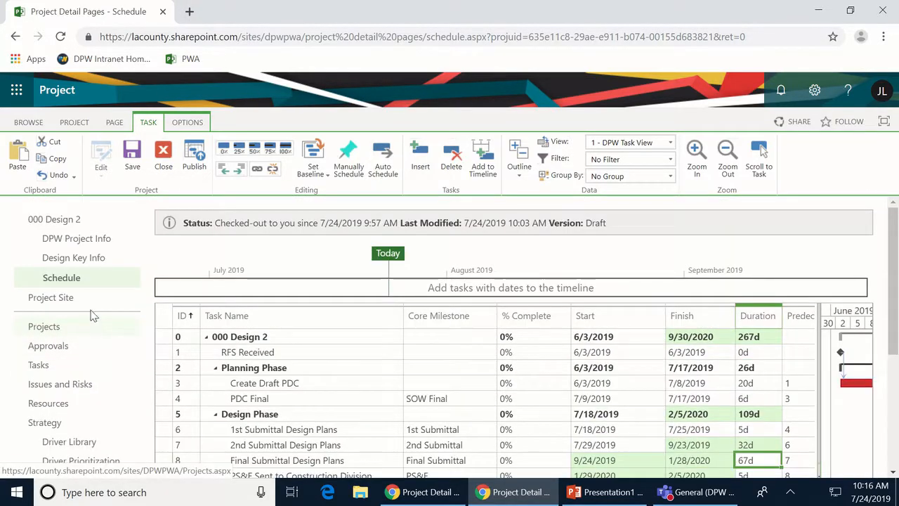
right_click(34, 330)
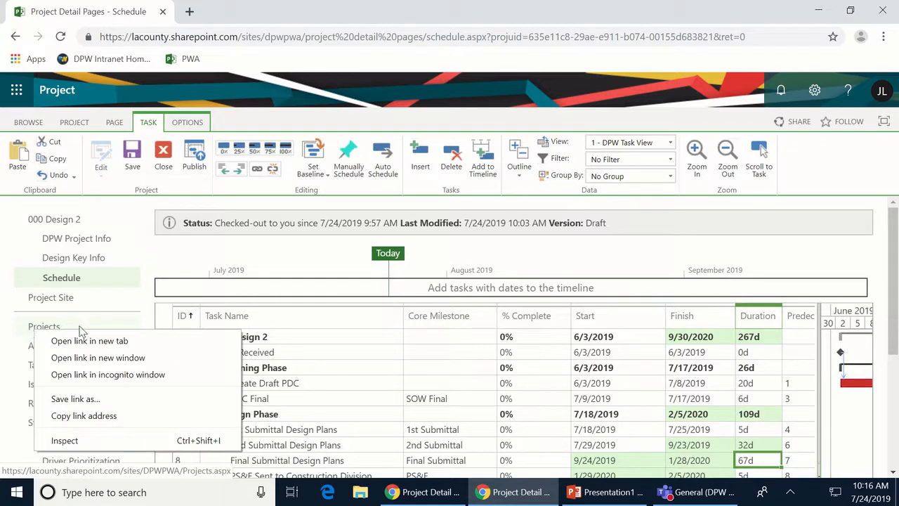
left_click(104, 342)
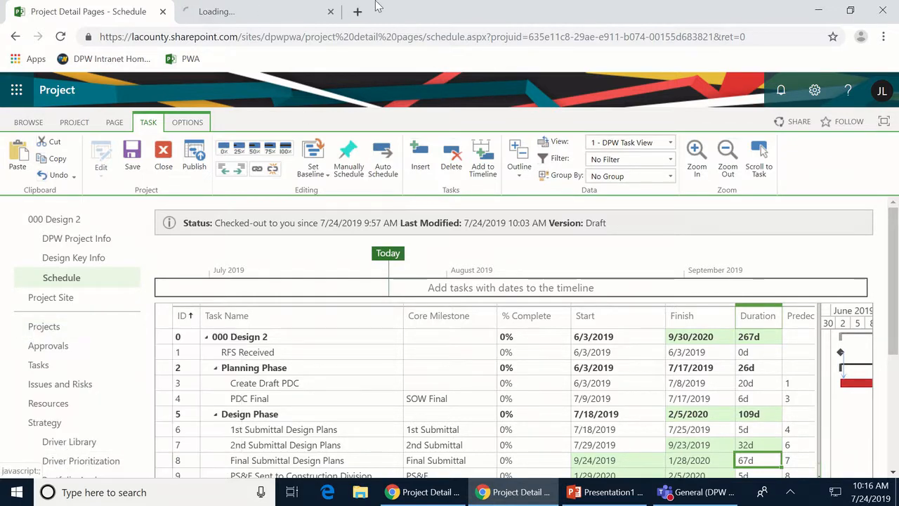
left_click(251, 11)
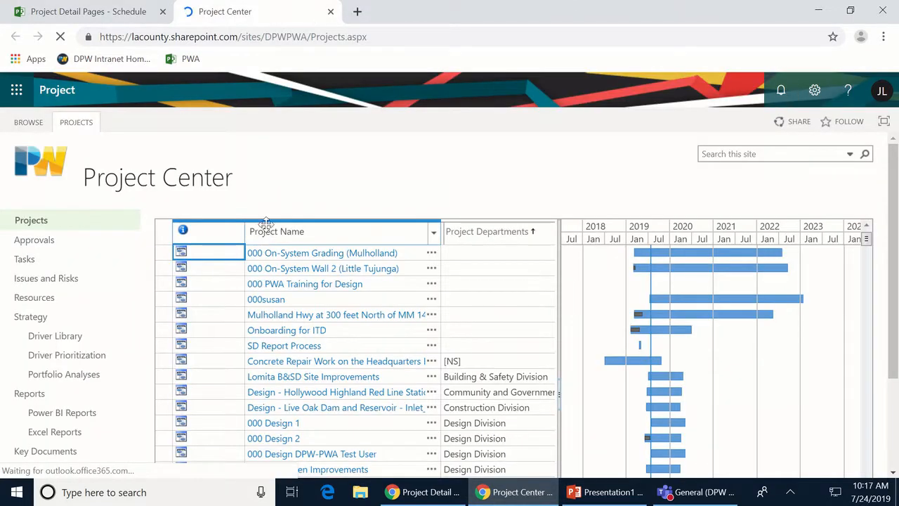
left_click(86, 126)
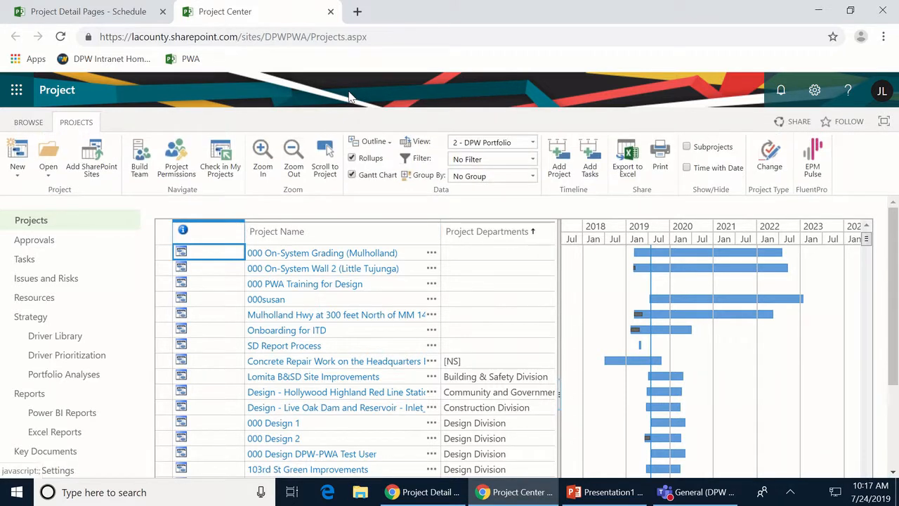
- Group projects by Project Departments at outline level 1, reveal Owner and DPW Project Type, expand Transportation Planning
left_click(532, 176)
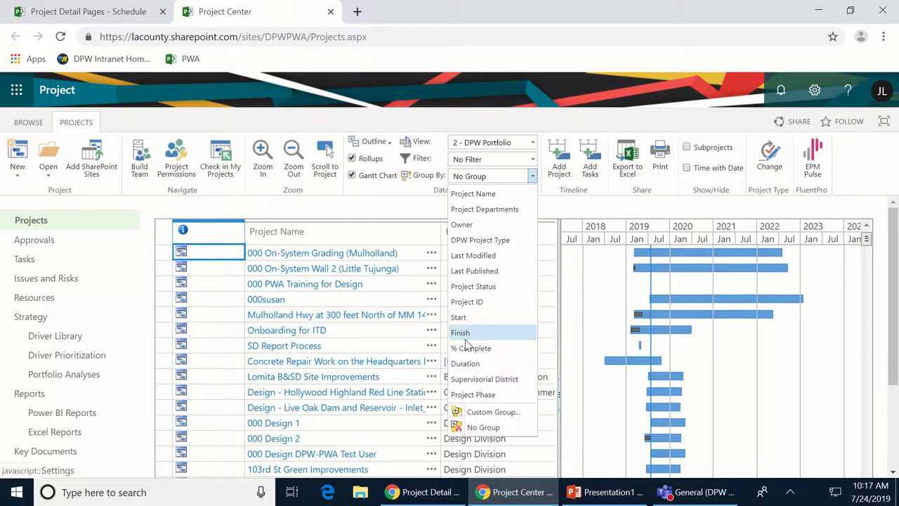
left_click(484, 209)
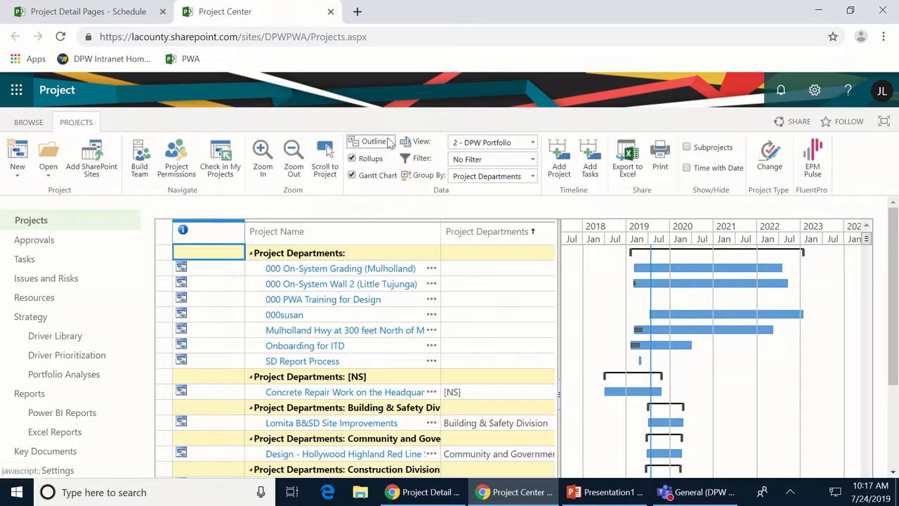
left_click(380, 142)
left_click(375, 176)
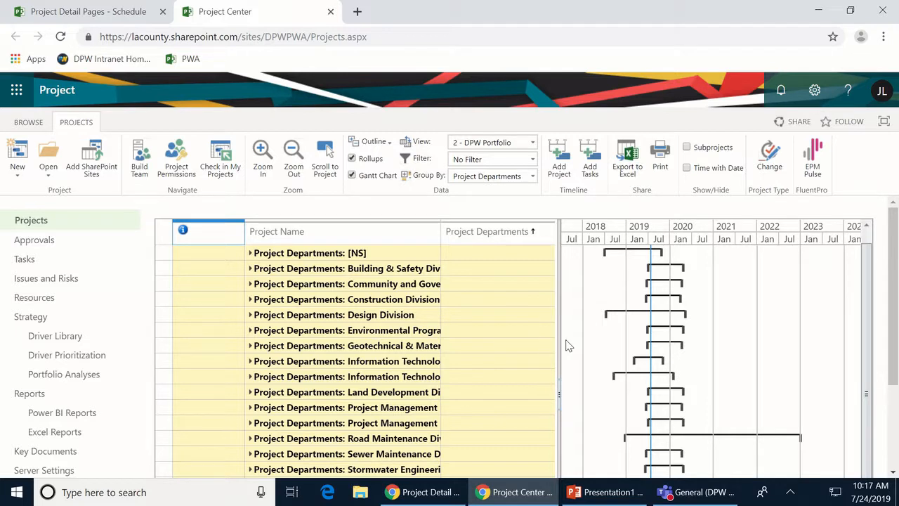
left_click_drag(561, 341, 819, 341)
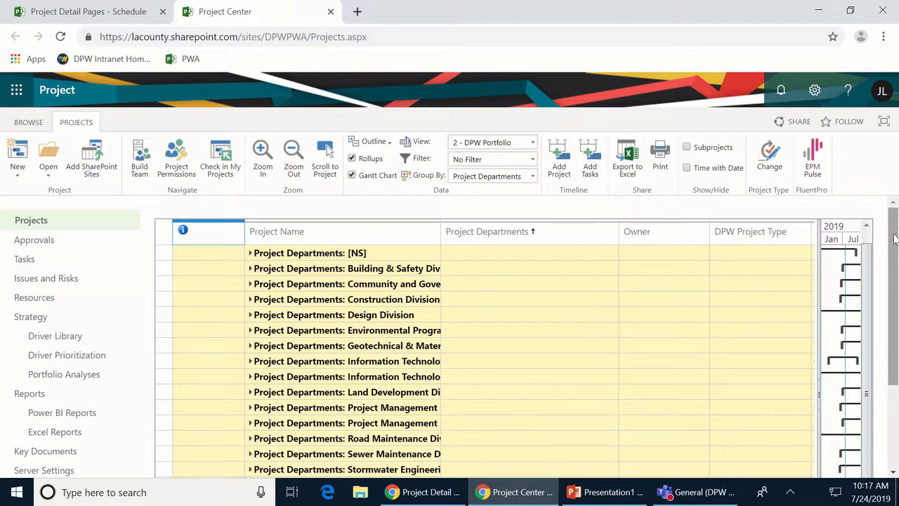
left_click_drag(894, 256, 876, 368)
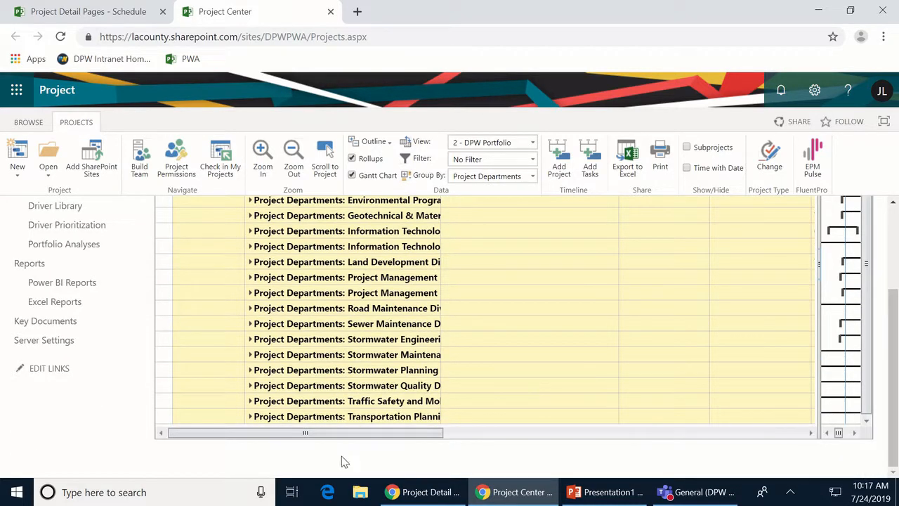
left_click(250, 419)
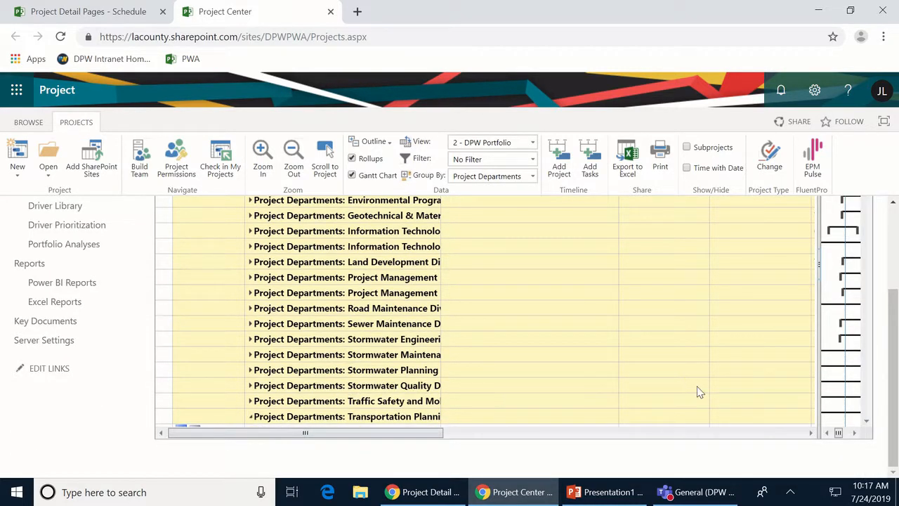
- Scroll through the Transportation Planning projects and open Wilshire Boulevard et al's schedule
left_click(866, 405)
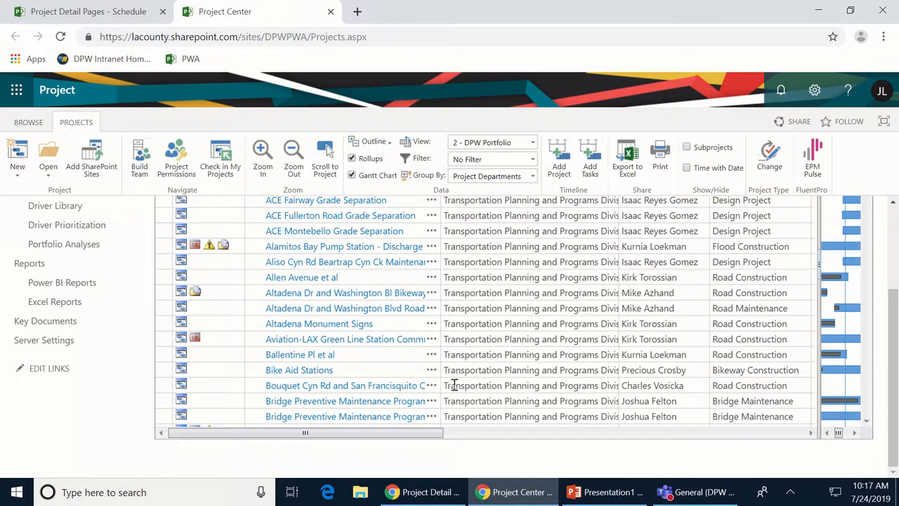
scroll(448, 386, "down", 3)
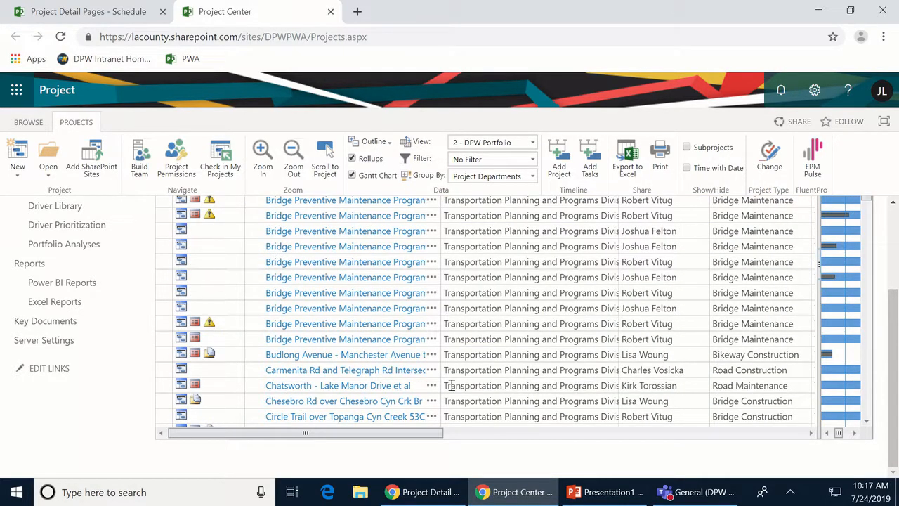
scroll(351, 376, "down", 15)
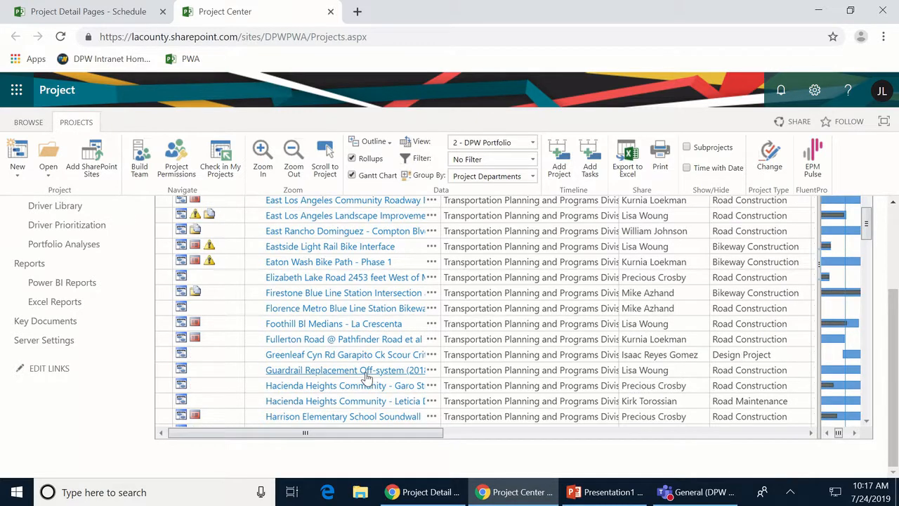
scroll(376, 370, "down", 10)
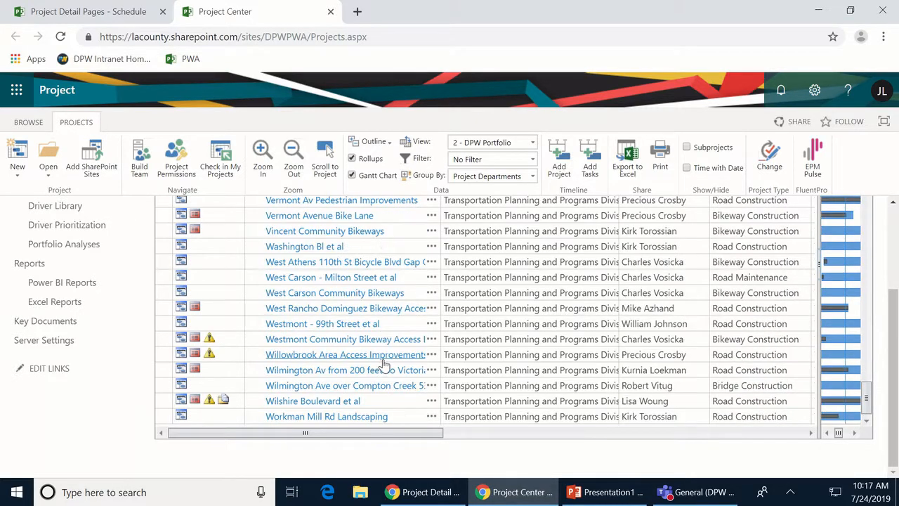
left_click(281, 405)
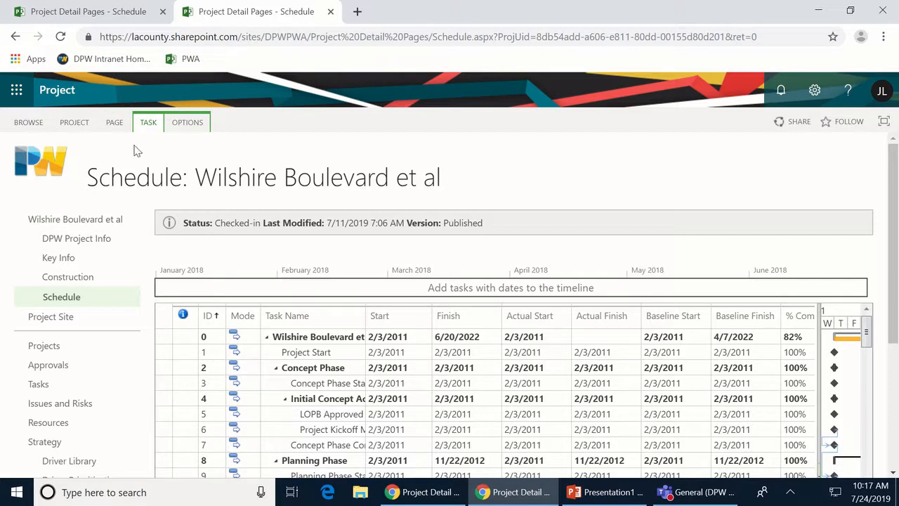
- Switch the Wilshire Boulevard et al schedule to '1 - DPW Task View'
left_click(148, 124)
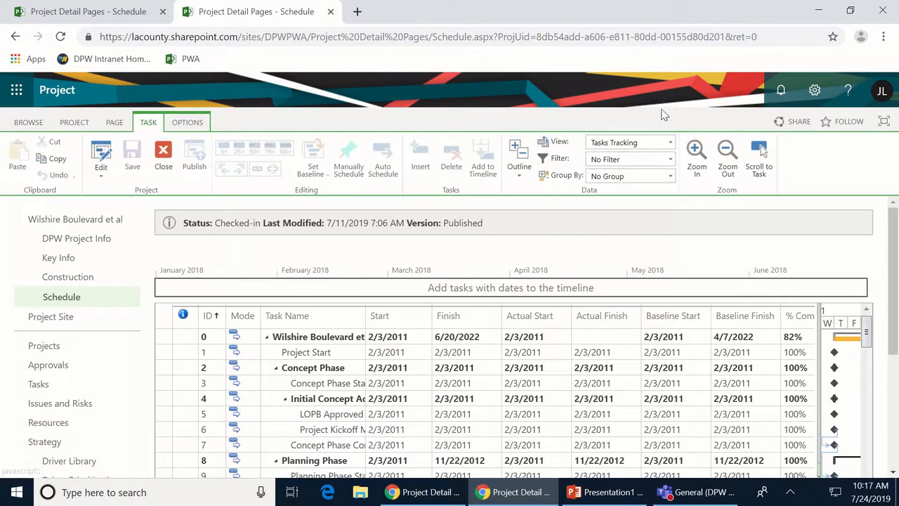
left_click(670, 142)
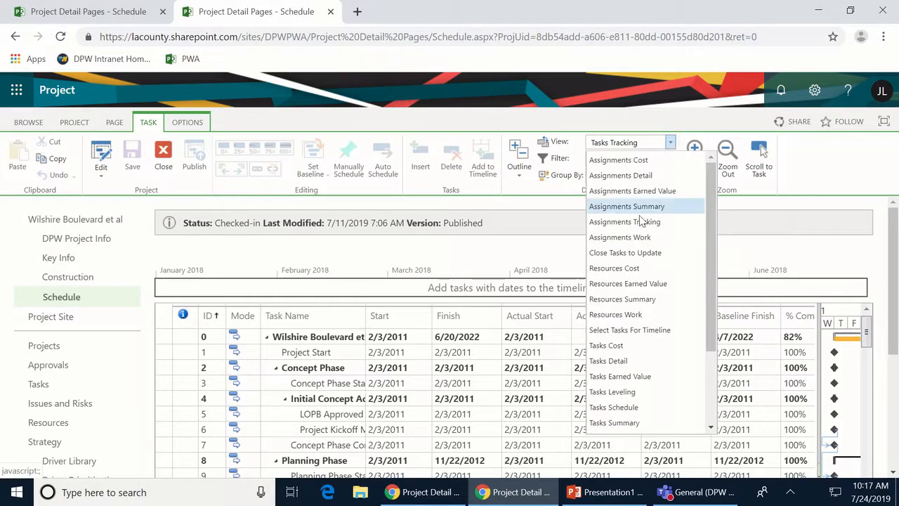
scroll(622, 344, "down", 2)
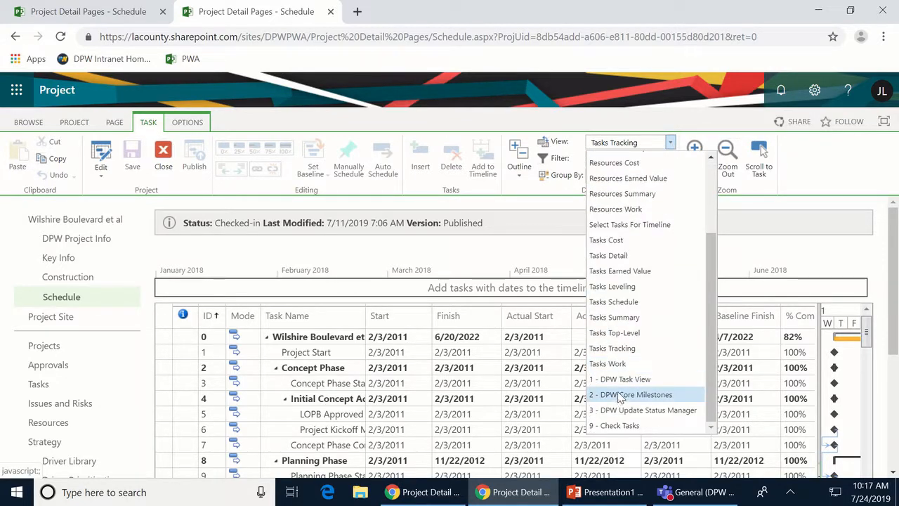
left_click(621, 380)
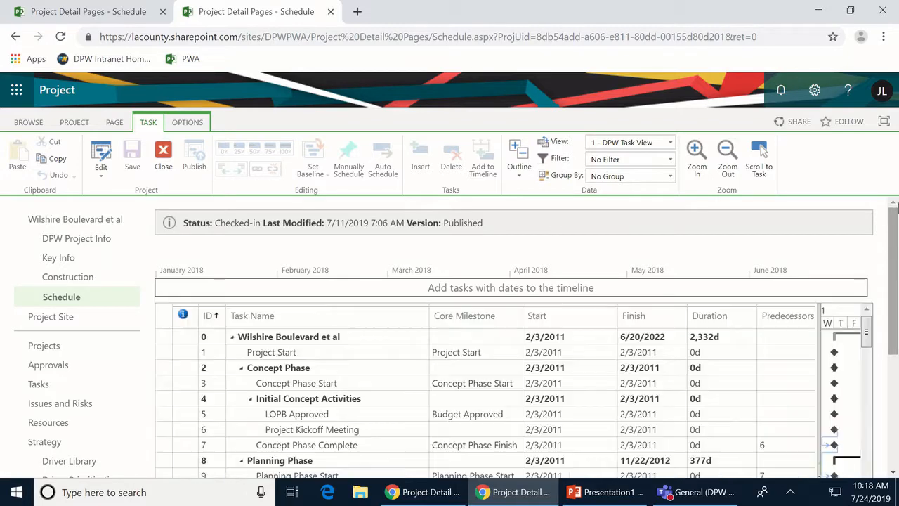
left_click_drag(894, 223, 894, 278)
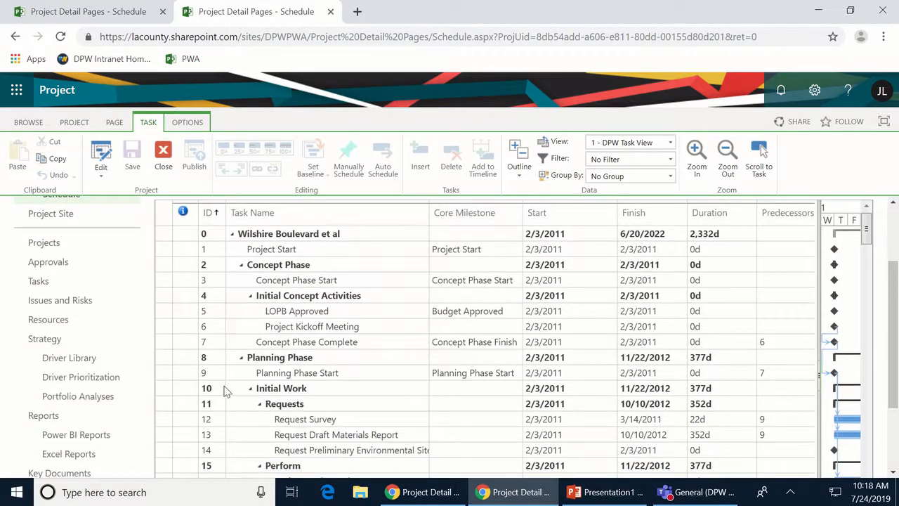
- Collapse Concept Phase and Planning Phase, then scroll down to review the submittal tasks
left_click(241, 266)
left_click(240, 281)
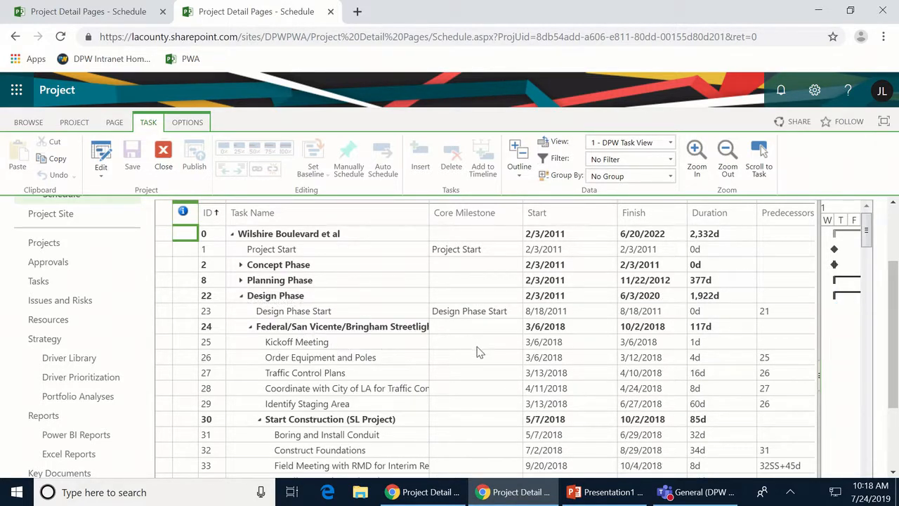
scroll(484, 358, "down", 4)
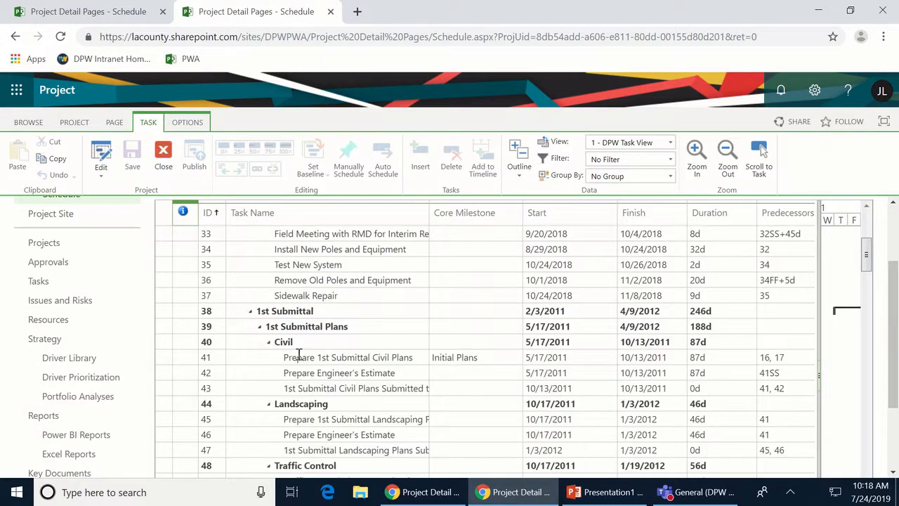
scroll(295, 351, "down", 2)
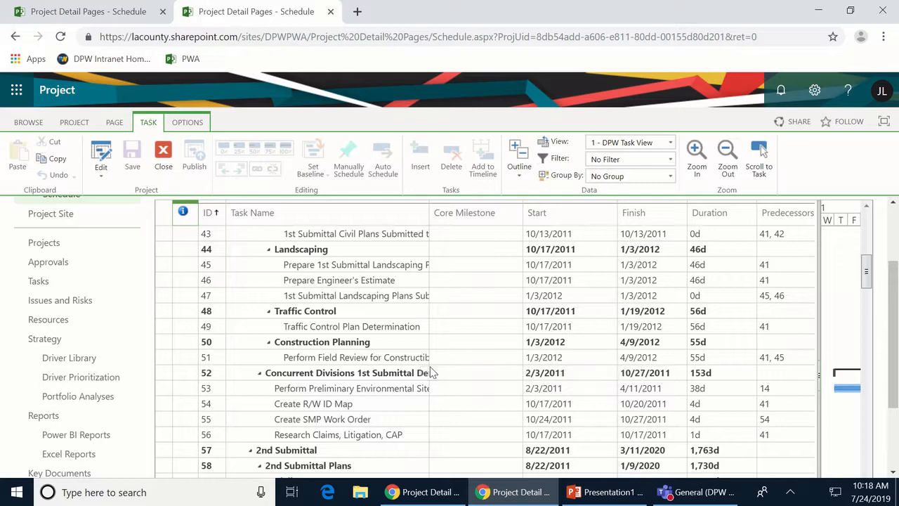
scroll(437, 367, "up", 1)
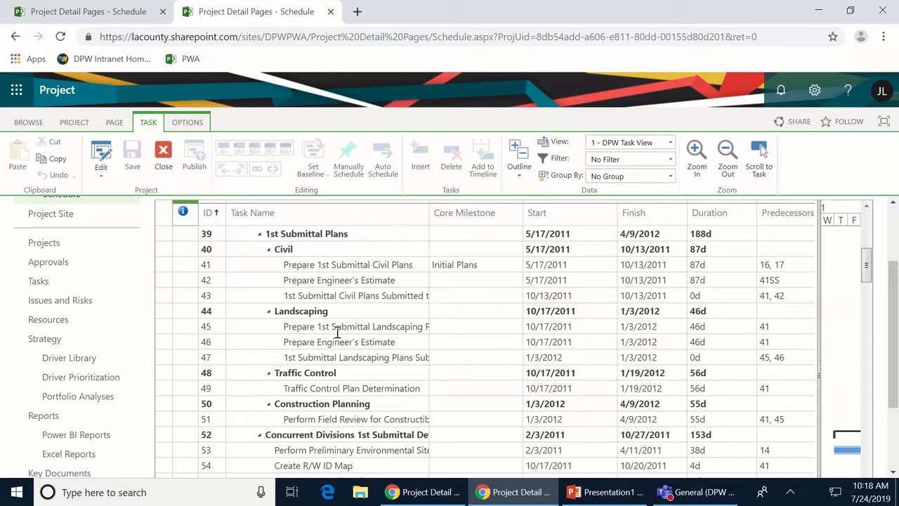
scroll(338, 331, "down", 2)
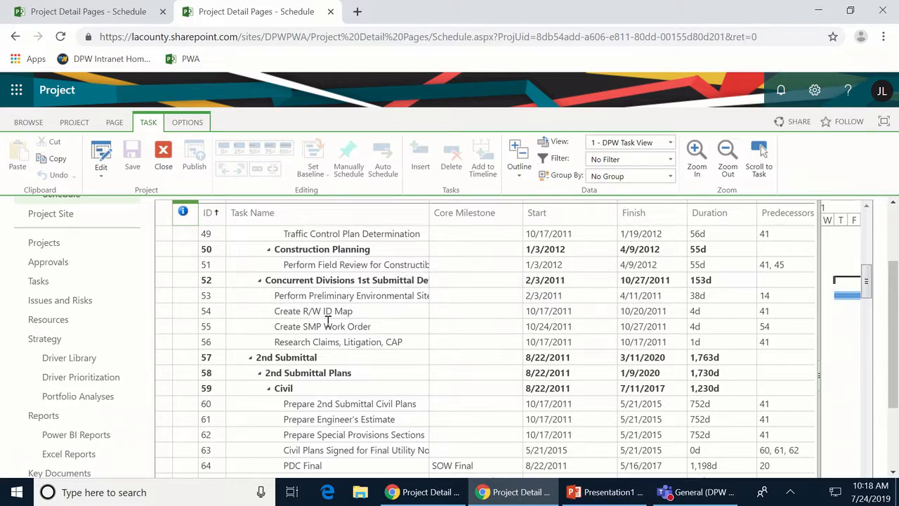
scroll(344, 320, "down", 3)
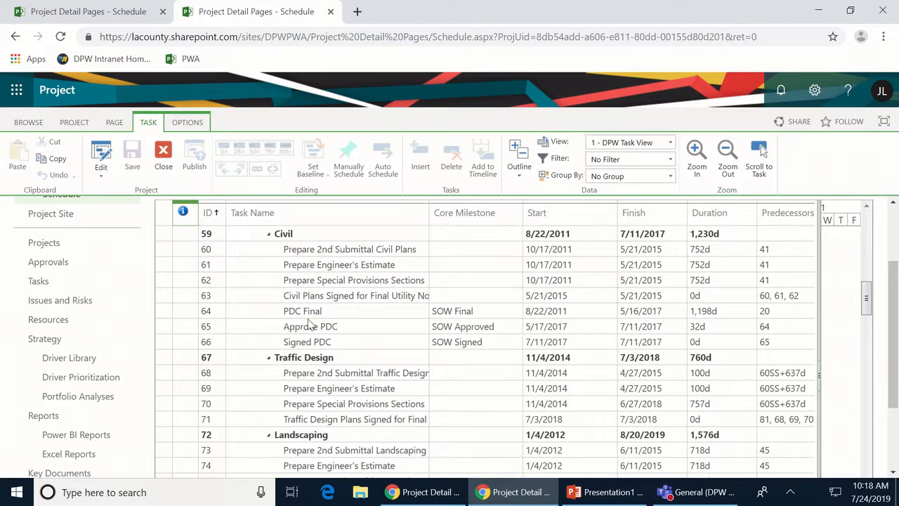
scroll(317, 341, "down", 3)
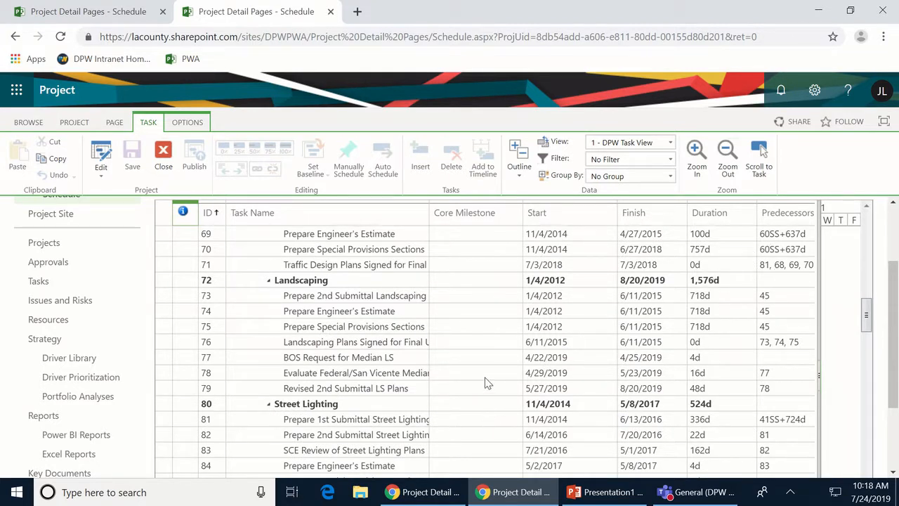
scroll(489, 383, "down", 3)
scroll(491, 382, "down", 3)
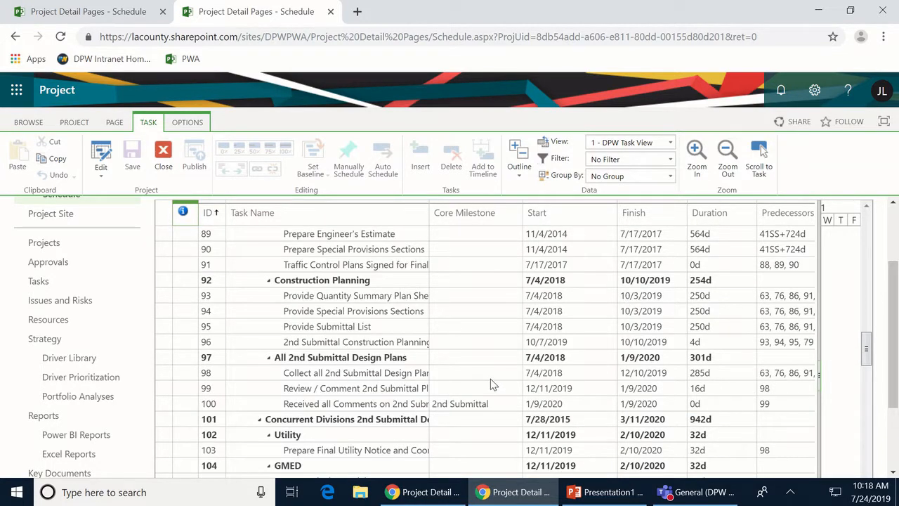
scroll(491, 383, "down", 3)
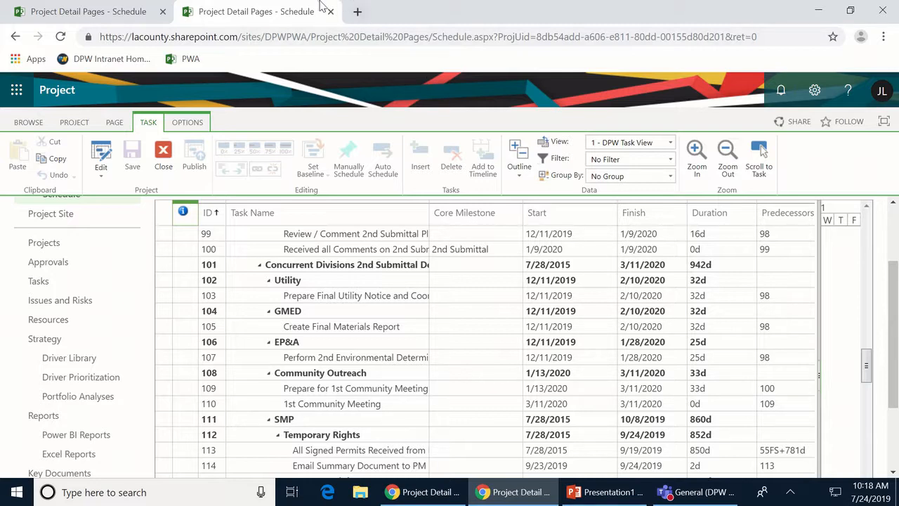
- Return to the 000 Design 2 schedule and scroll through its tasks down to Prepare As-Builts
left_click(73, 13)
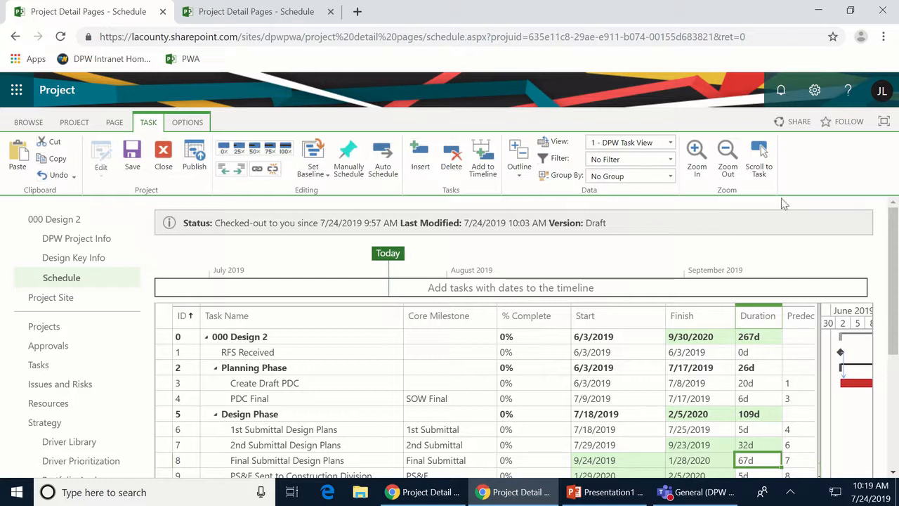
scroll(769, 250, "down", 2)
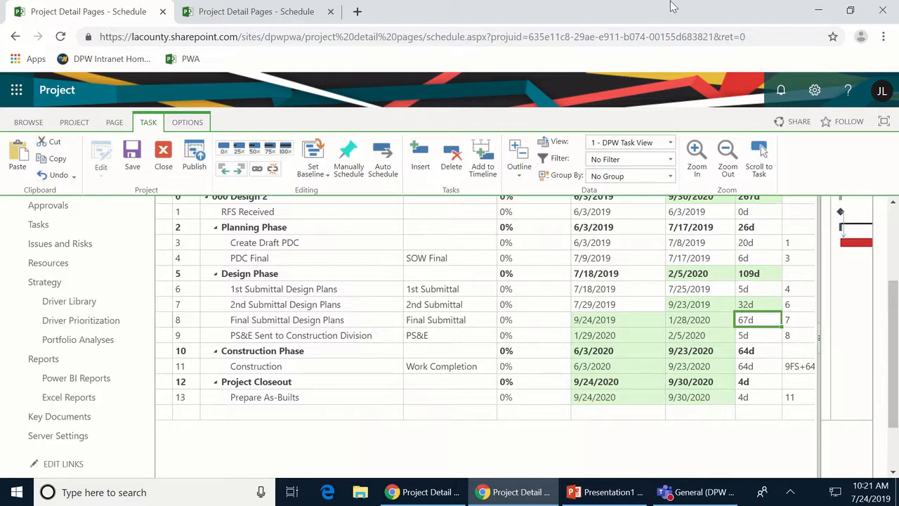
mouse_move(671, 2)
scroll(894, 221, "up", 3)
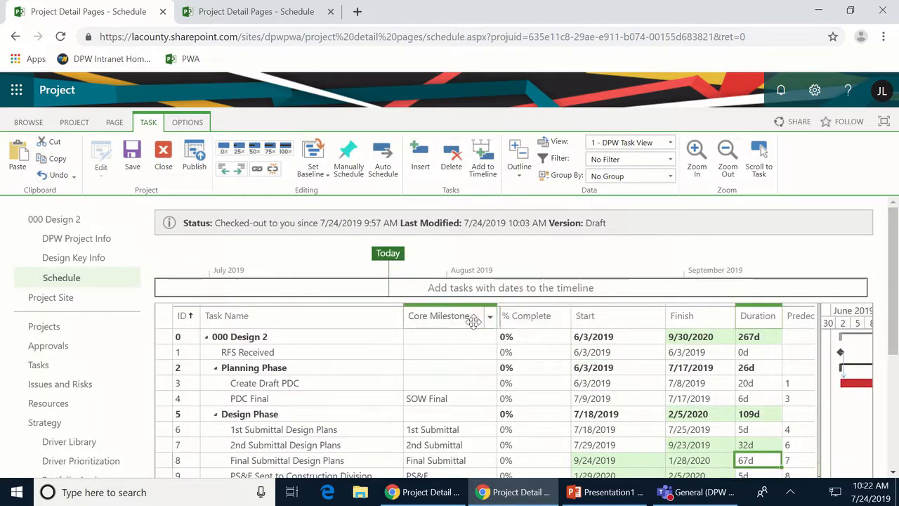
- Narrow the Core Milestone and Predecessors columns and move Resource Names beside Predecessors
left_click_drag(493, 316, 466, 317)
left_click_drag(403, 326, 361, 327)
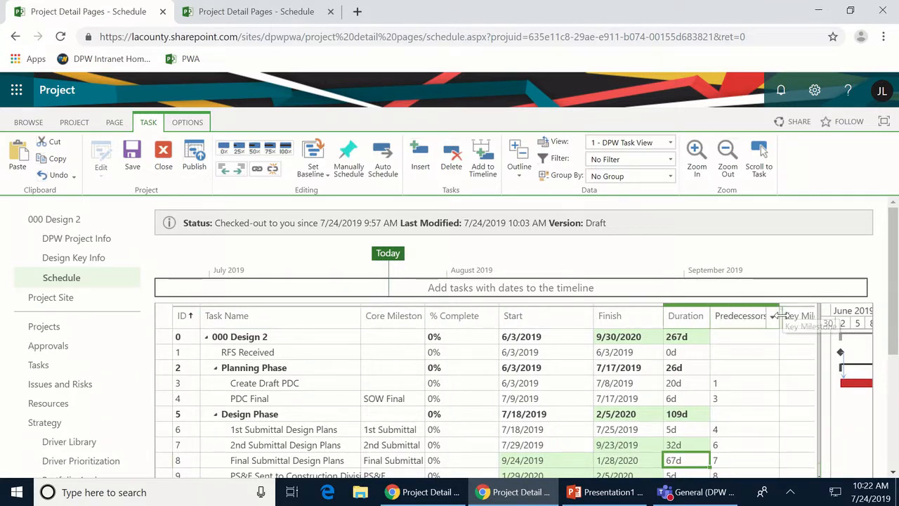
left_click_drag(779, 315, 739, 317)
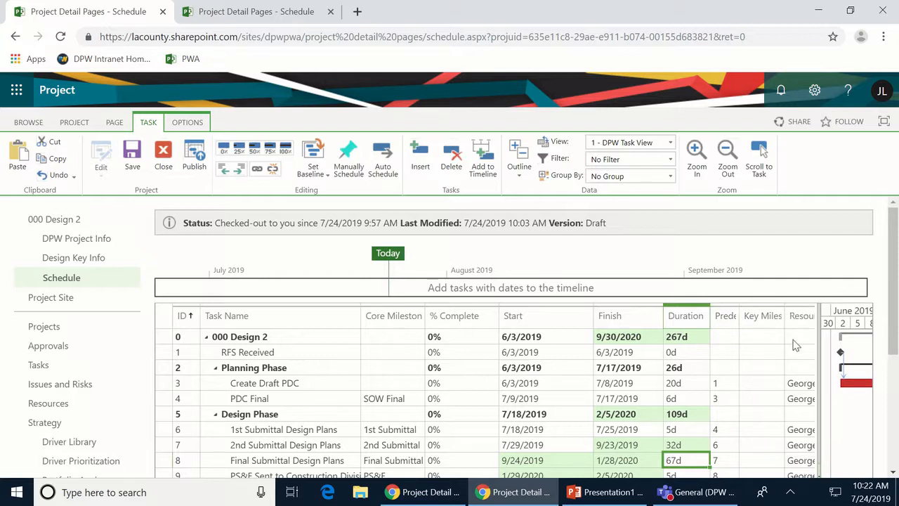
mouse_move(801, 316)
left_mouse_down()
mouse_move(675, 320)
mouse_move(594, 335)
mouse_move(594, 324)
mouse_move(565, 329)
mouse_move(575, 328)
mouse_move(526, 319)
left_mouse_up()
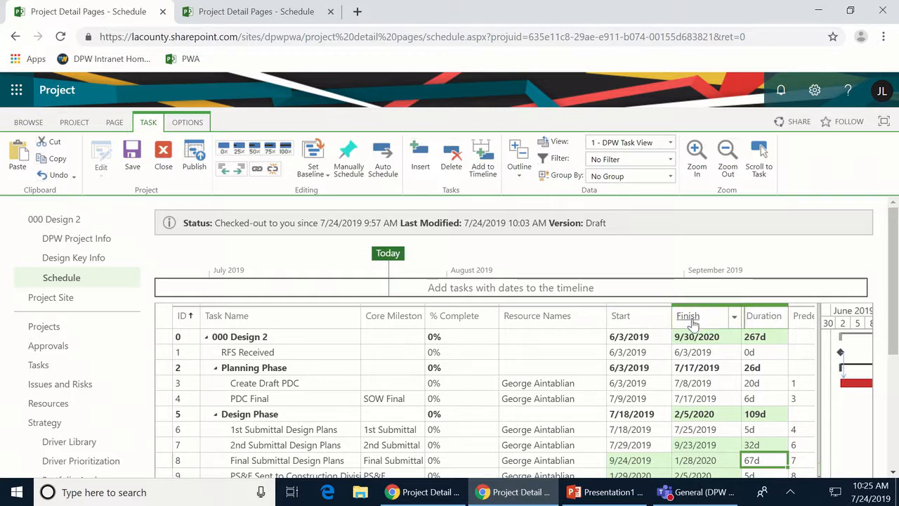
scroll(773, 262, "down", 3)
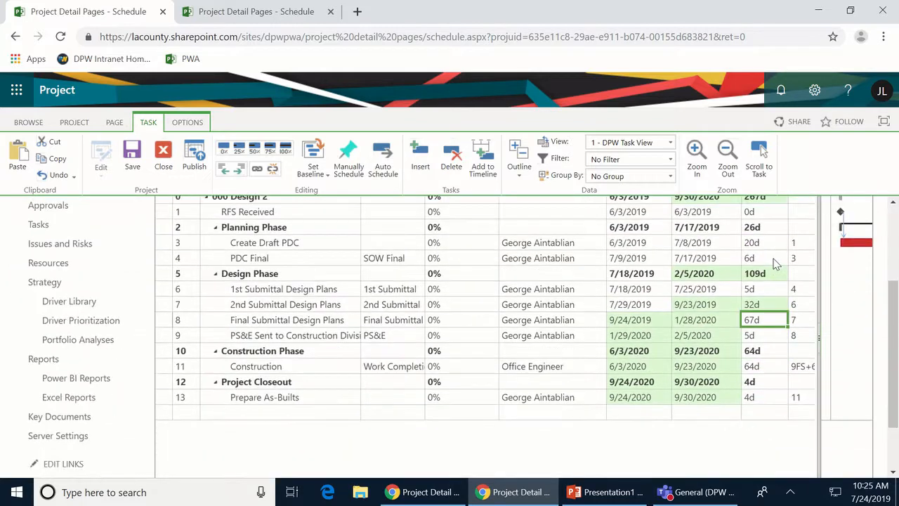
scroll(765, 295, "up", 2)
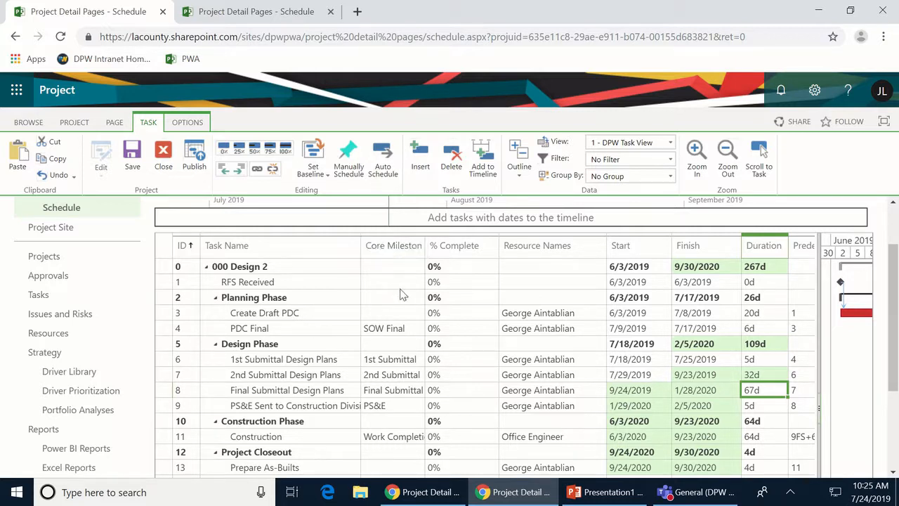
left_click(406, 328)
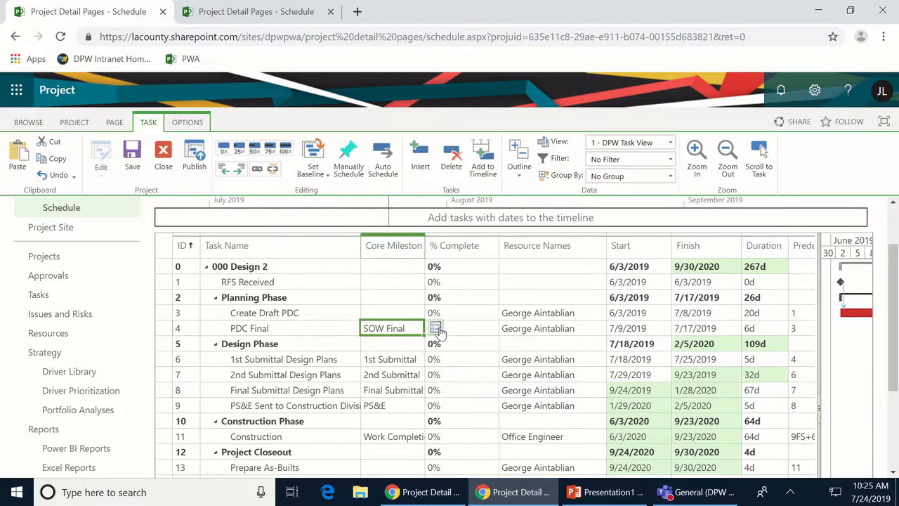
left_click(436, 328)
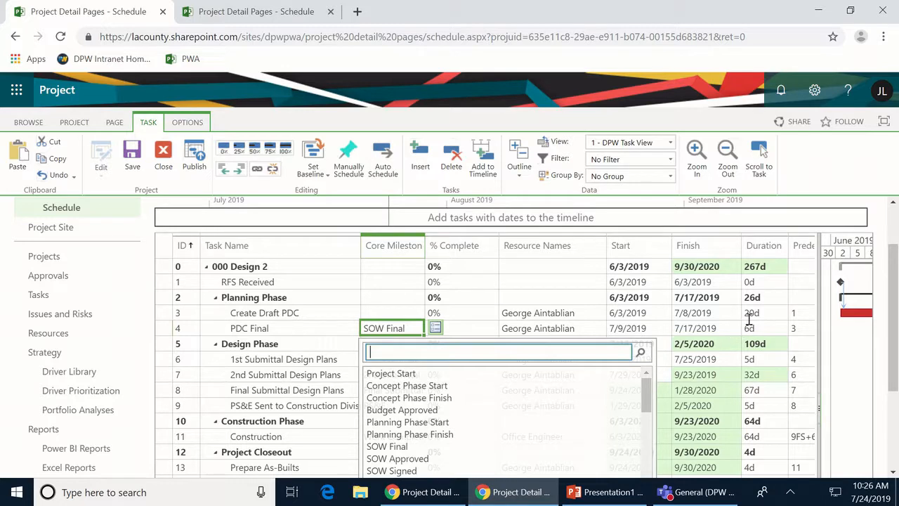
scroll(894, 281, "down", 2)
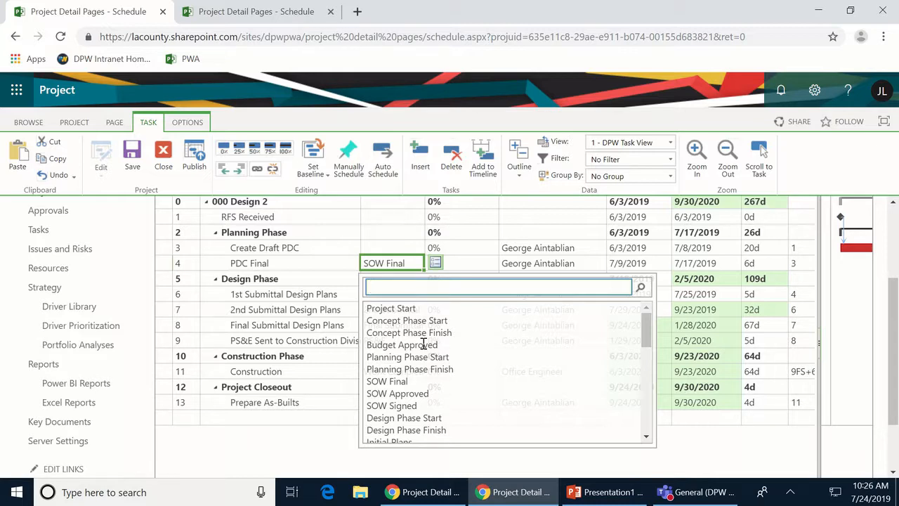
scroll(424, 345, "down", 5)
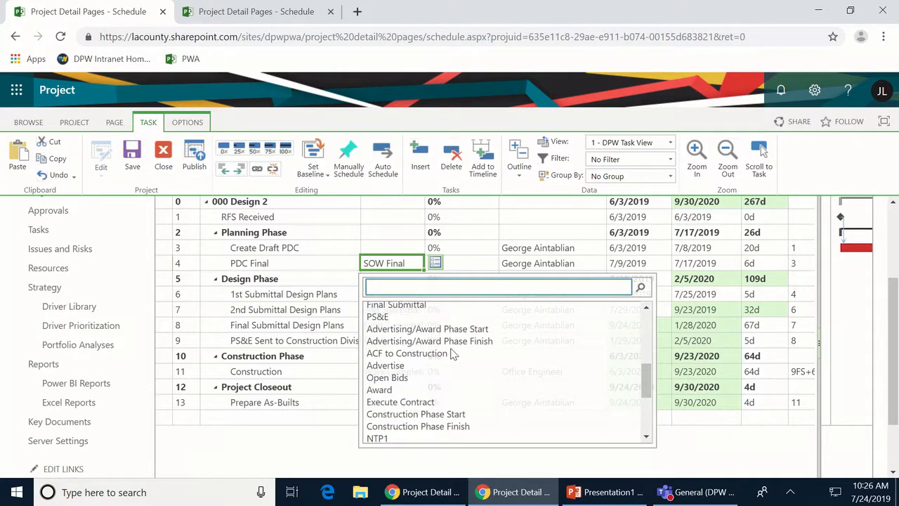
scroll(483, 357, "up", 2)
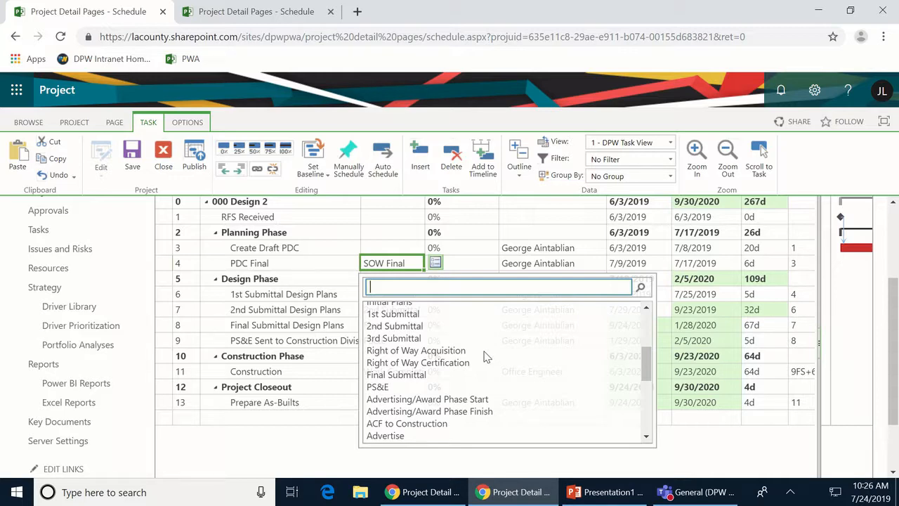
scroll(483, 356, "down", 2)
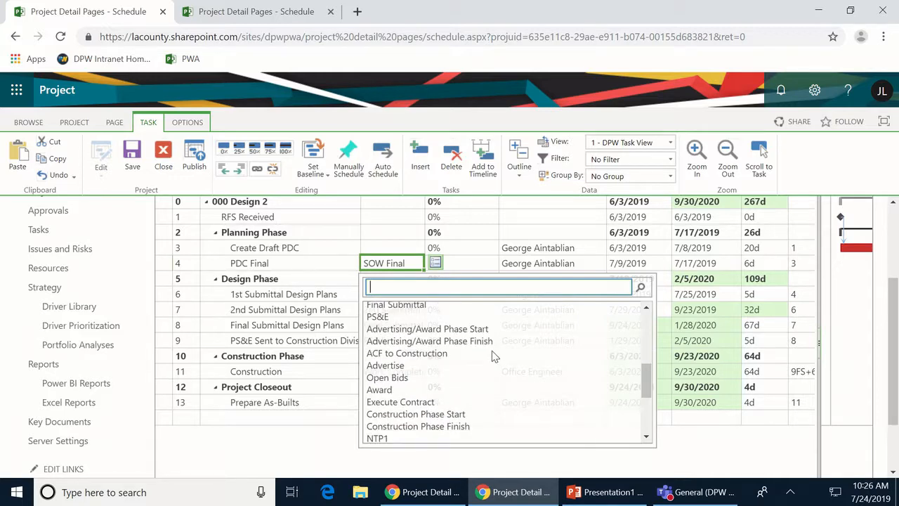
scroll(492, 357, "down", 4)
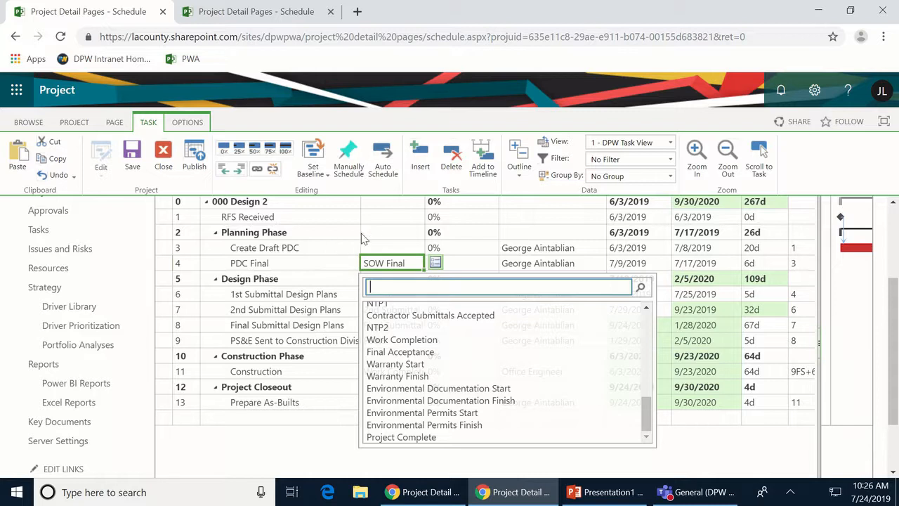
left_click(364, 238)
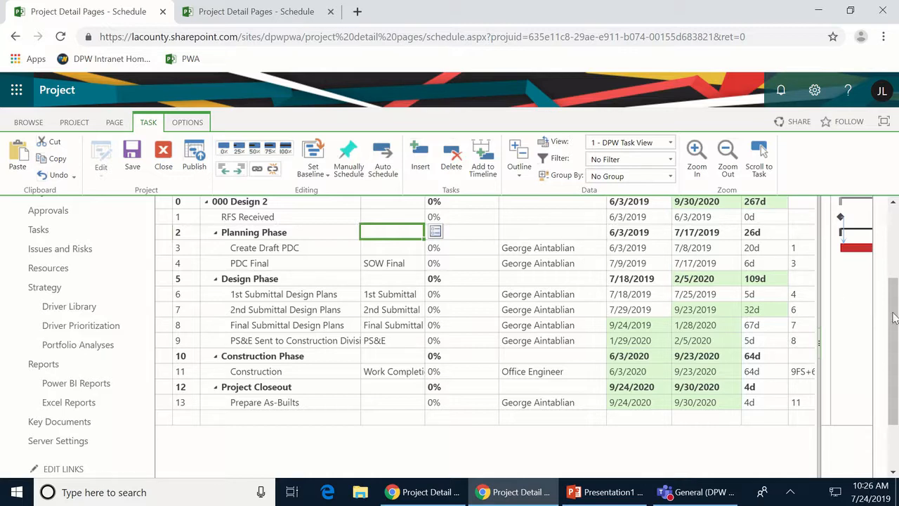
- Scroll to the top and choose Build Team under PROJECT, bringing up the Leave site? prompt
left_click_drag(897, 321, 898, 251)
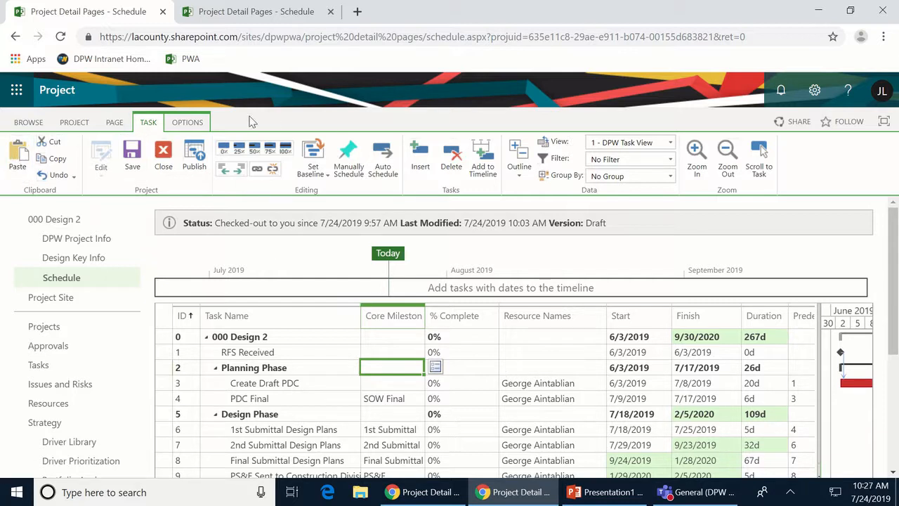
left_click(74, 123)
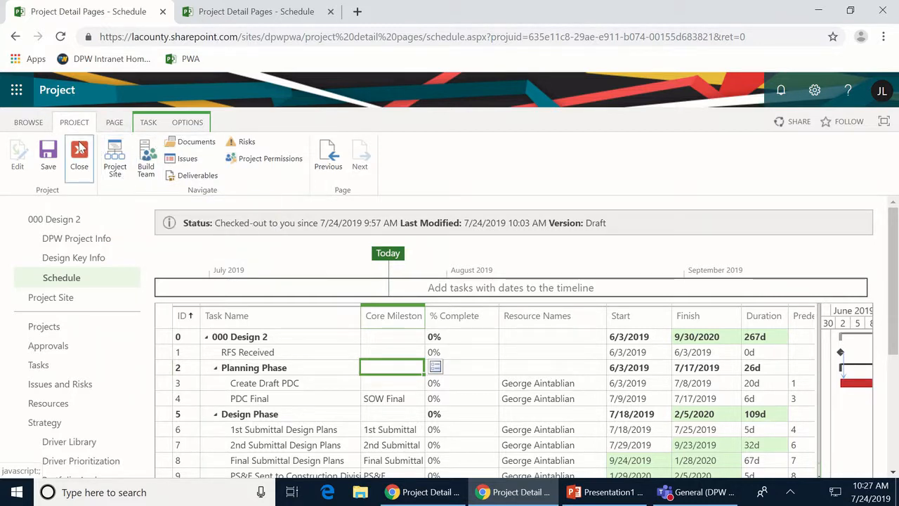
left_click(150, 163)
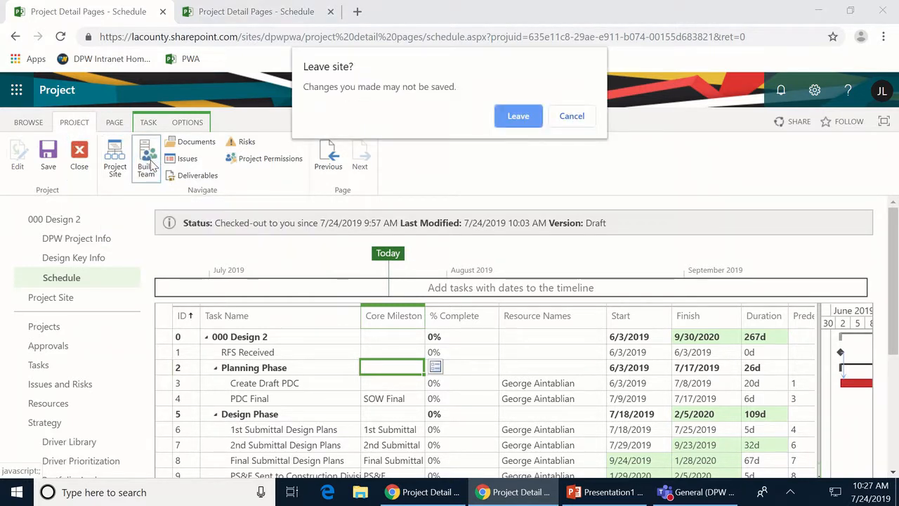
- Leave the schedule, keep the 1 - DPW Resources view, and group resources by Resource Departments
left_click(518, 118)
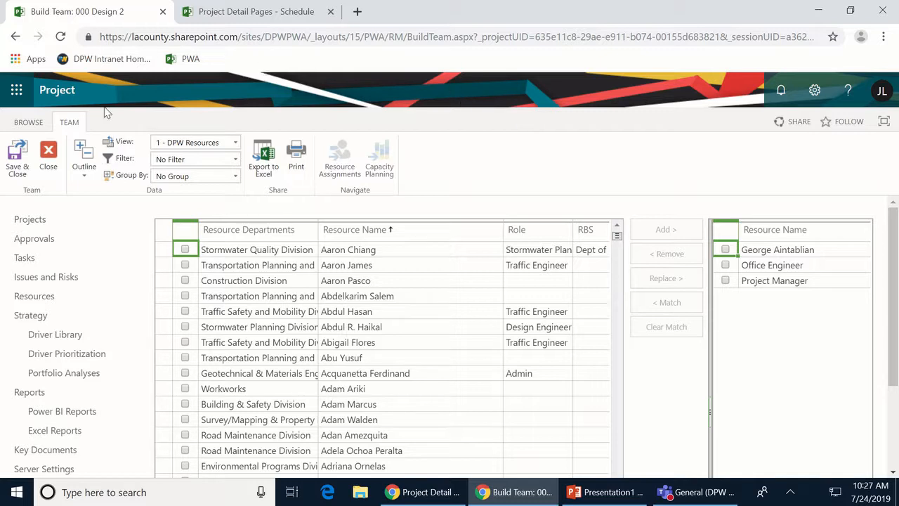
left_click(236, 142)
left_click(179, 222)
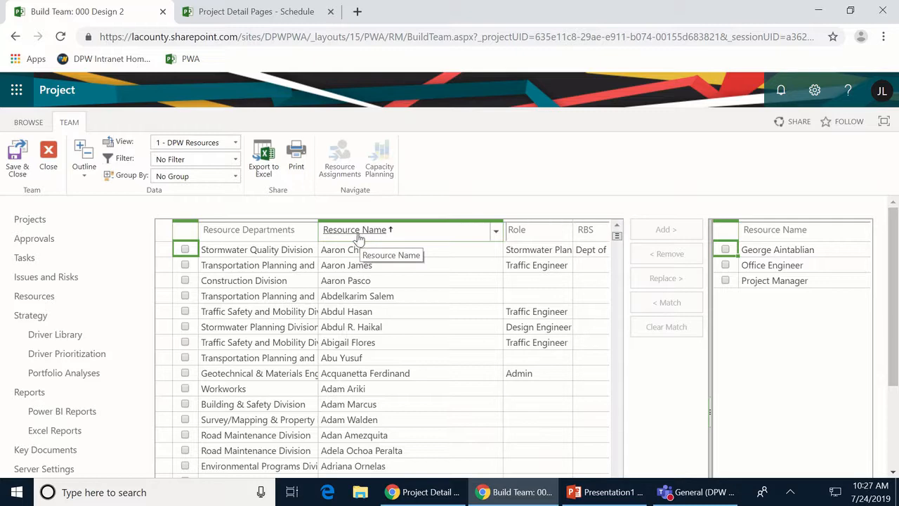
left_click(236, 177)
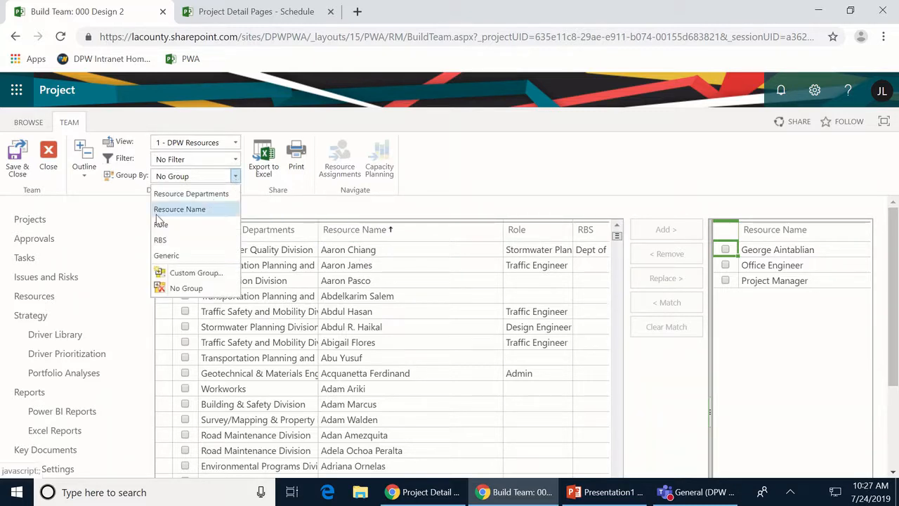
left_click(185, 196)
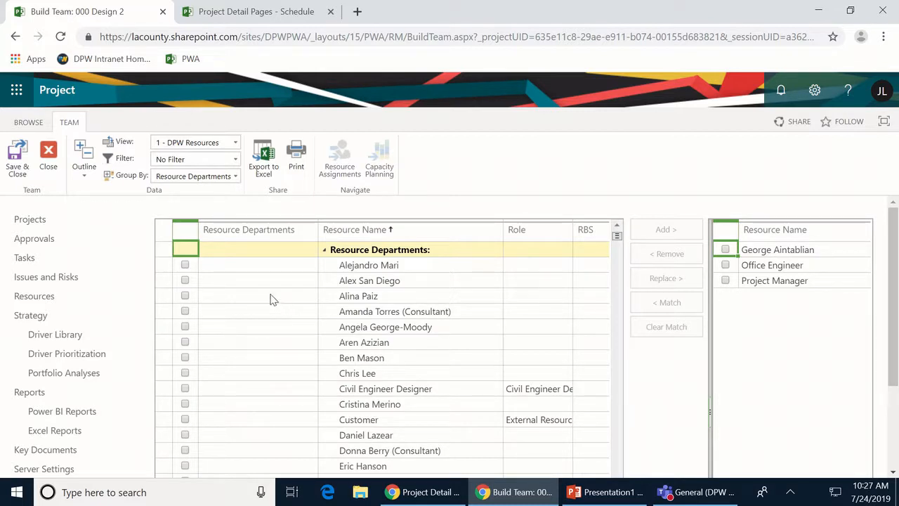
- Narrow the Resource Departments column and collapse the unnamed and [NS] groups, leaving outline levels unchanged
left_click_drag(314, 239, 258, 239)
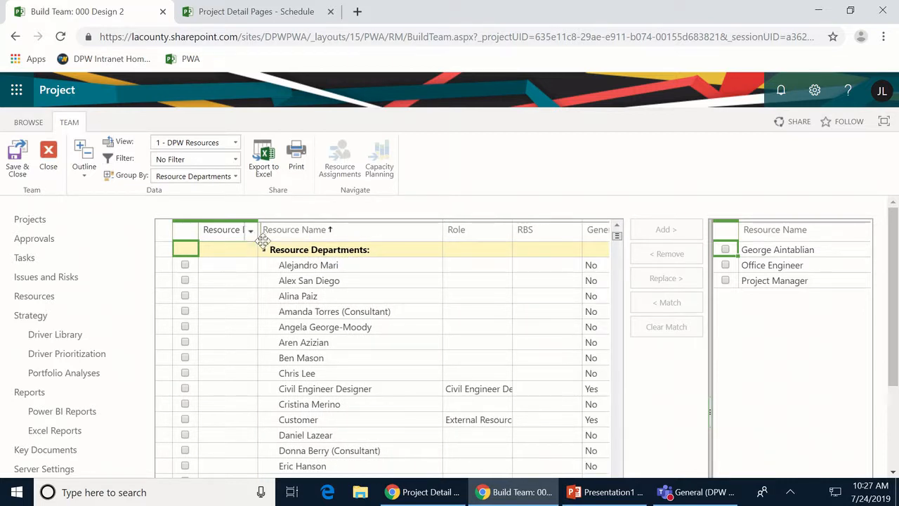
left_click(264, 250)
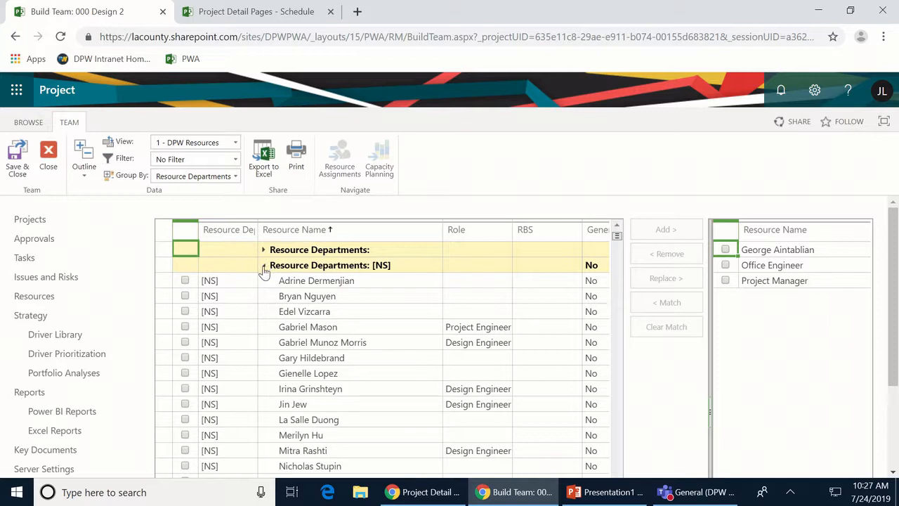
left_click(264, 266)
left_click(97, 170)
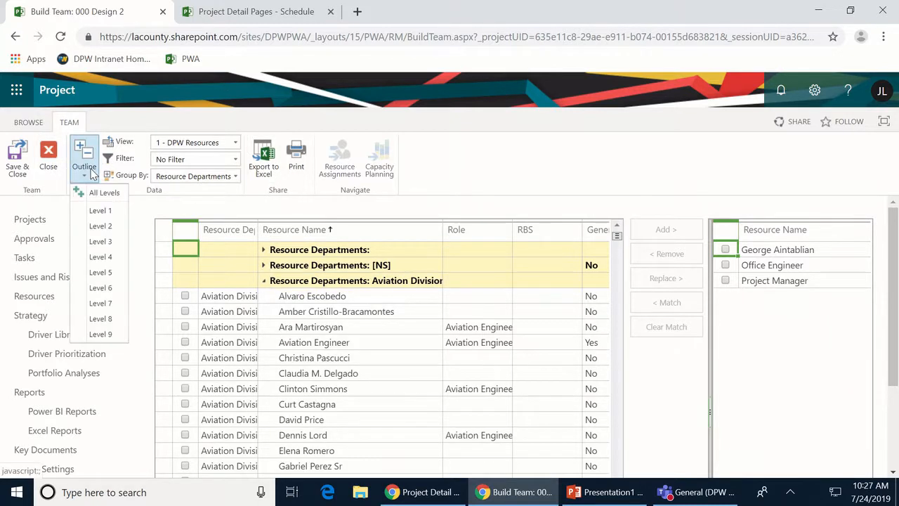
left_click(86, 229)
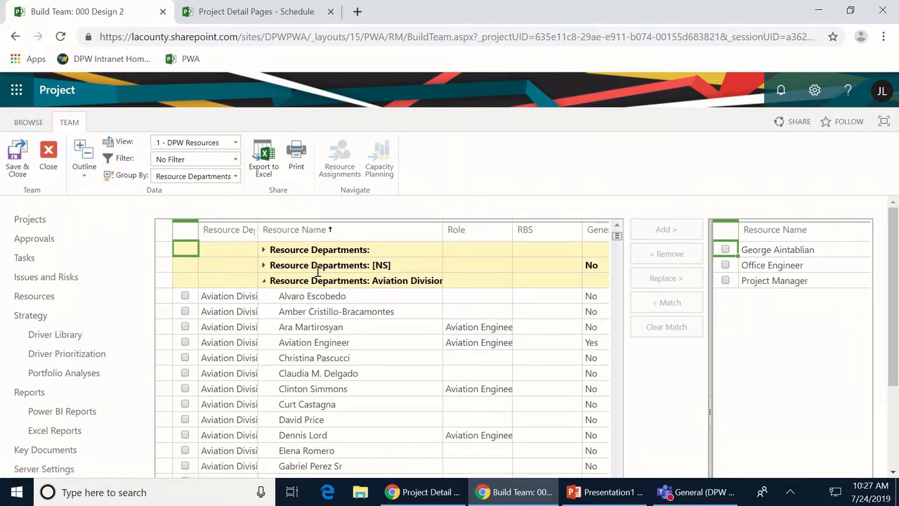
scroll(432, 357, "down", 3)
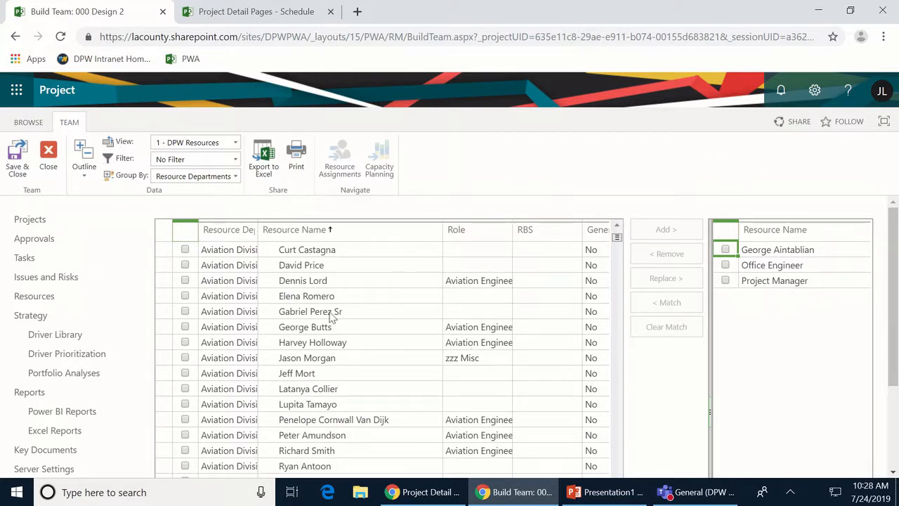
scroll(272, 249, "up", 3)
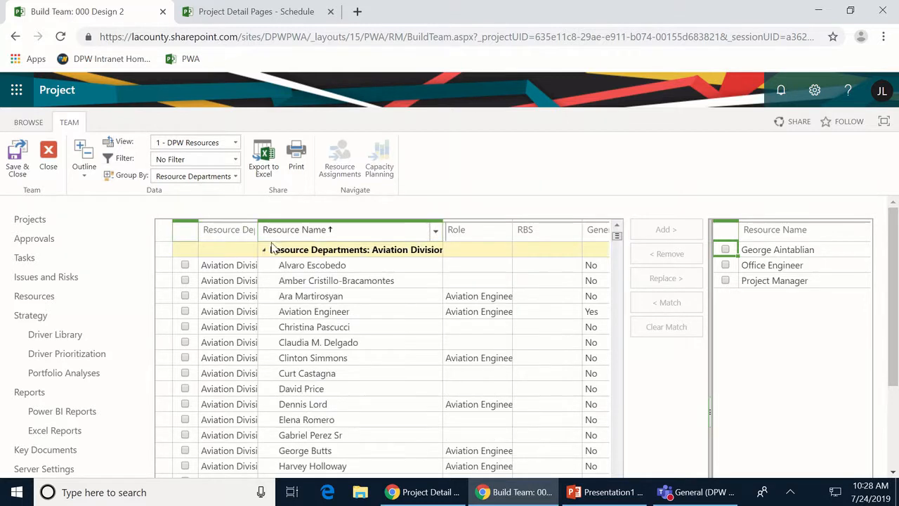
left_click(81, 175)
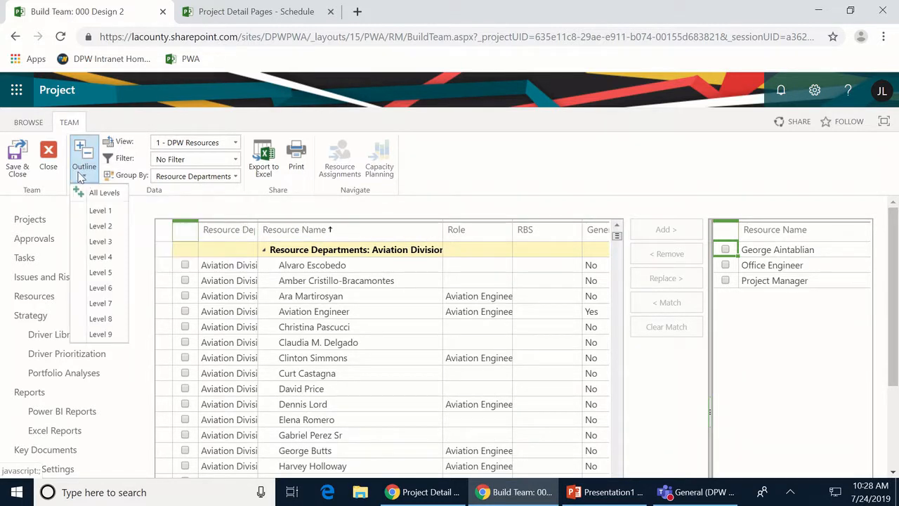
left_click(99, 210)
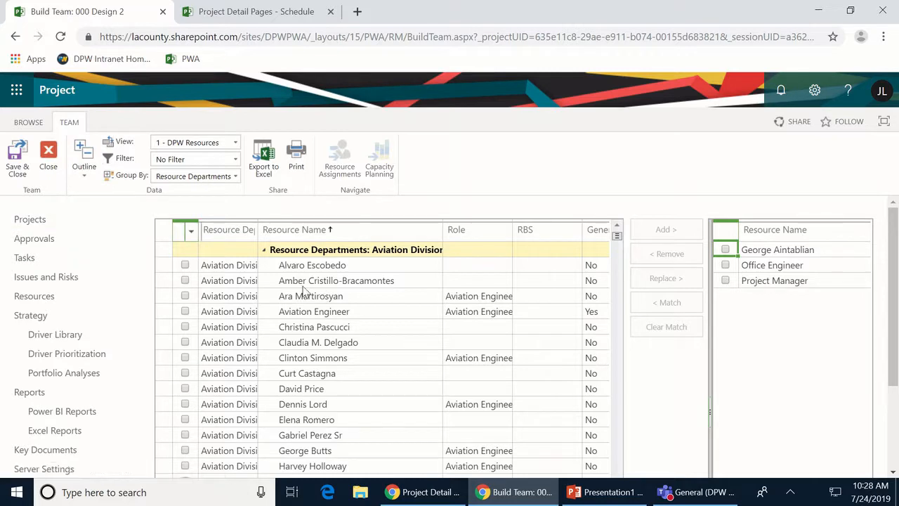
- Collapse the Aviation, Budget/Fund and Building & Safety groups and scroll down to Design Division
left_click(264, 249)
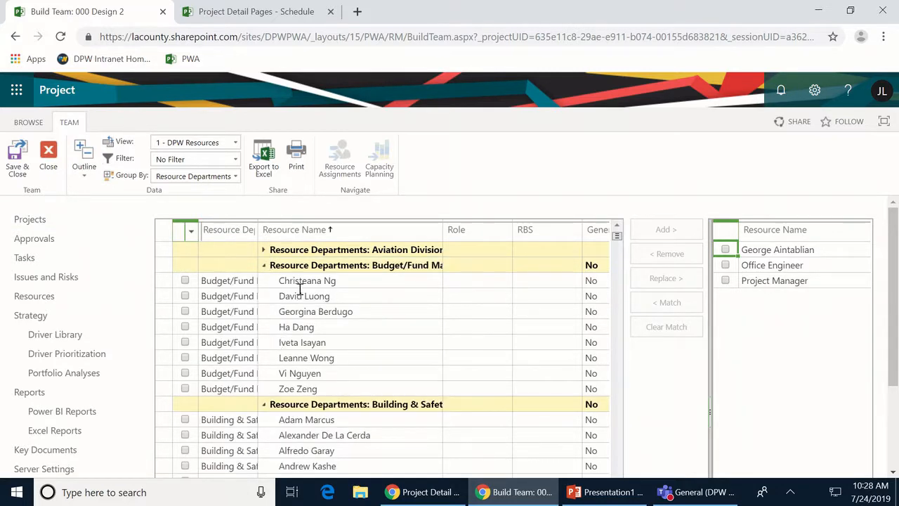
left_click(264, 267)
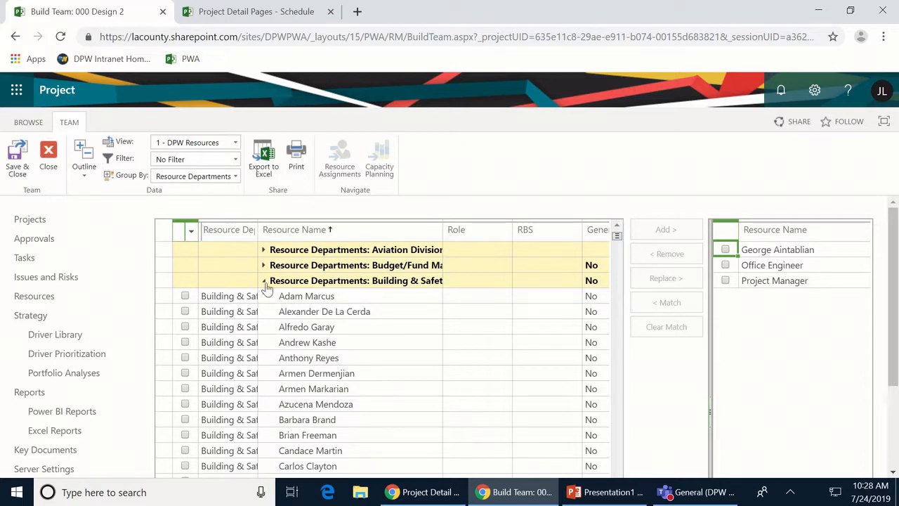
left_click(264, 282)
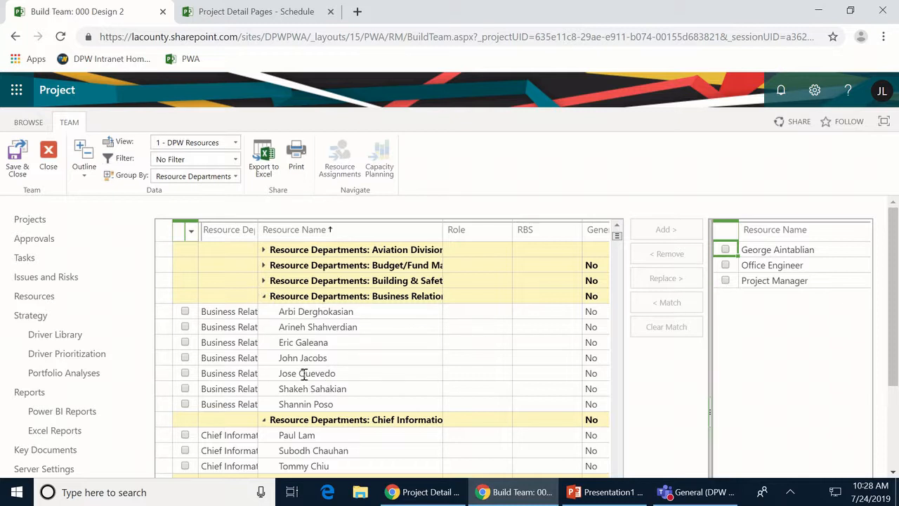
scroll(321, 403, "down", 5)
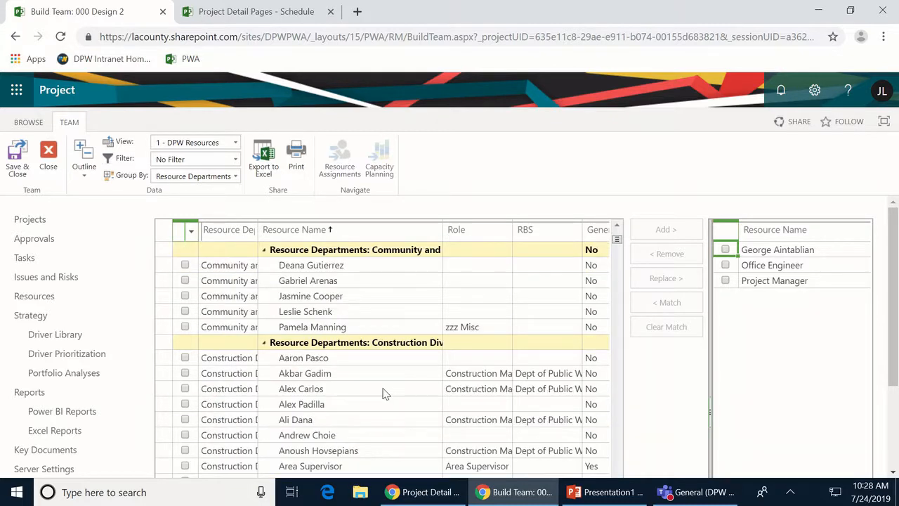
scroll(385, 393, "down", 10)
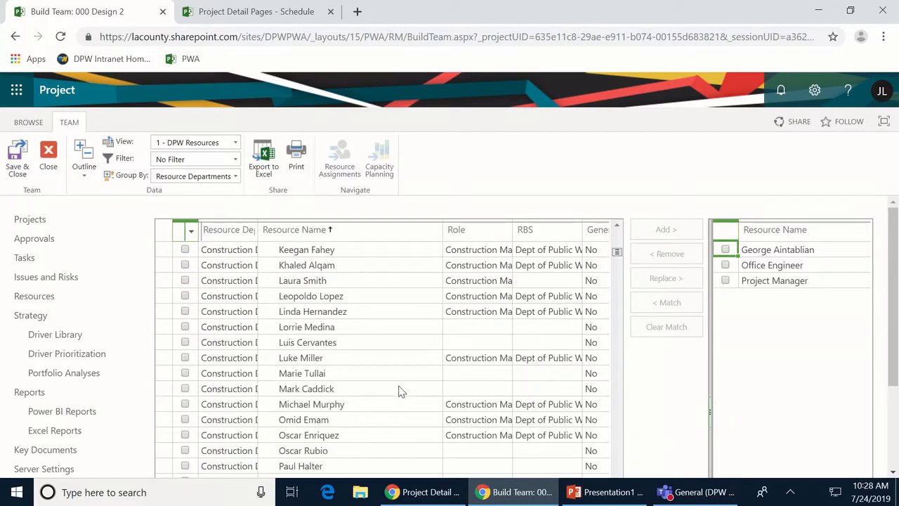
scroll(398, 391, "down", 10)
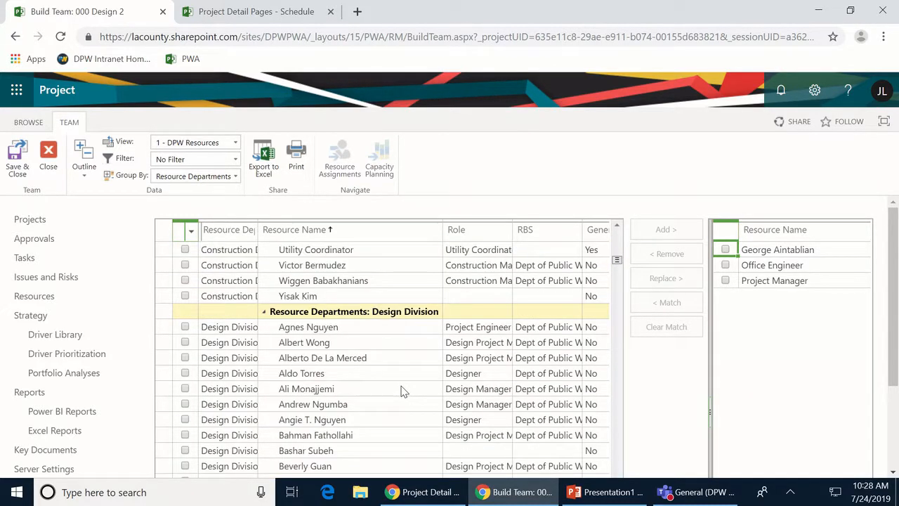
- Add the chosen Design Division resource to the team and check the generic Project Manager member
left_click(186, 435)
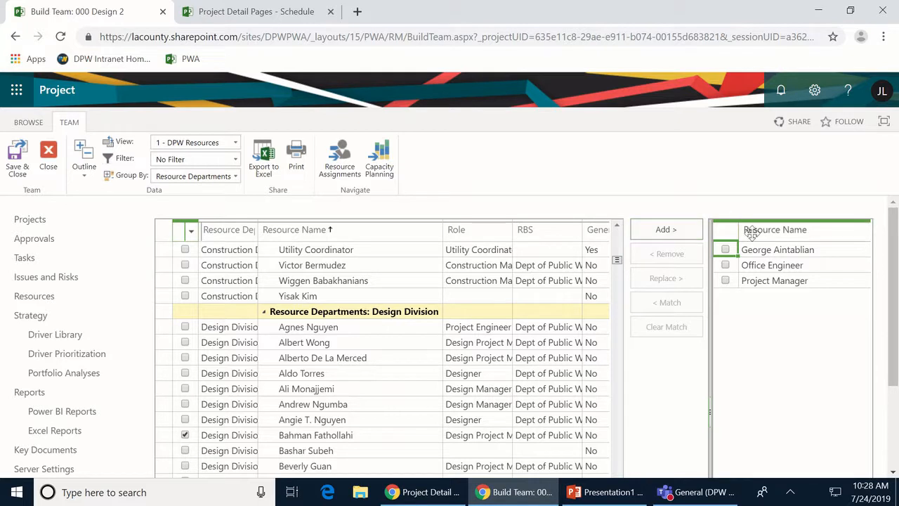
left_click(666, 233)
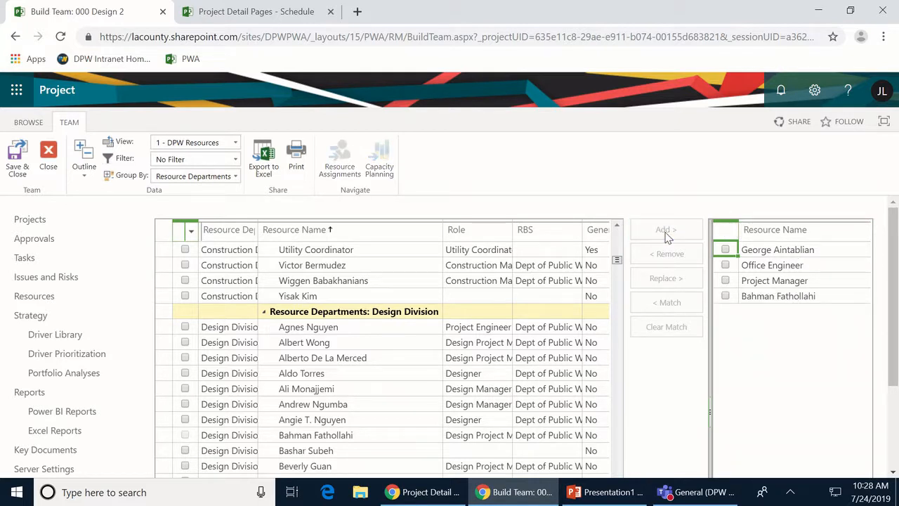
left_click(726, 281)
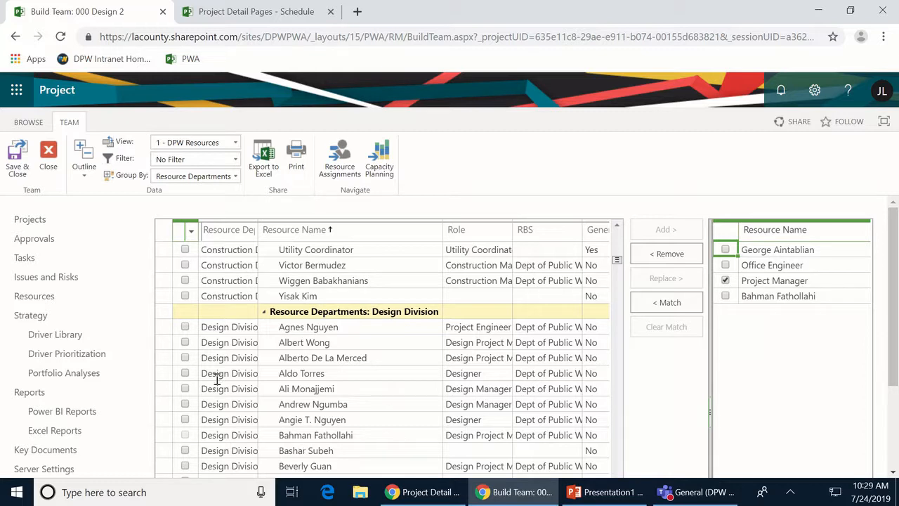
- Replace the generic Project Manager with the checked Design Division resource
left_click(184, 358)
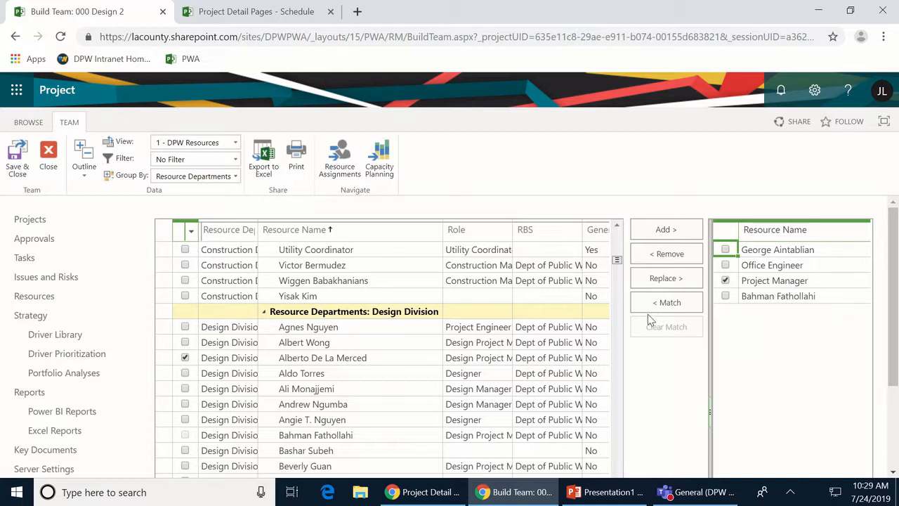
left_click(673, 279)
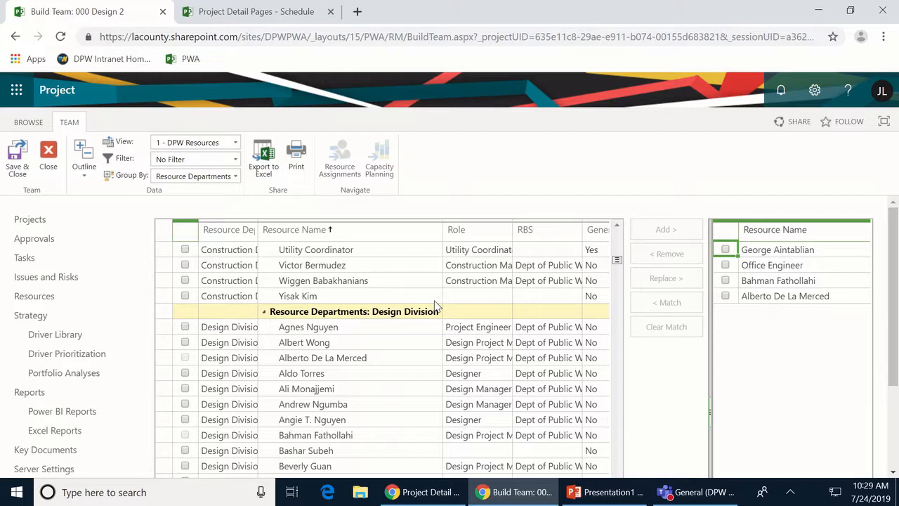
- Save & Close the team and review the 000 Design 2 schedule, now 166d finishing 4/2/2020
left_click(22, 165)
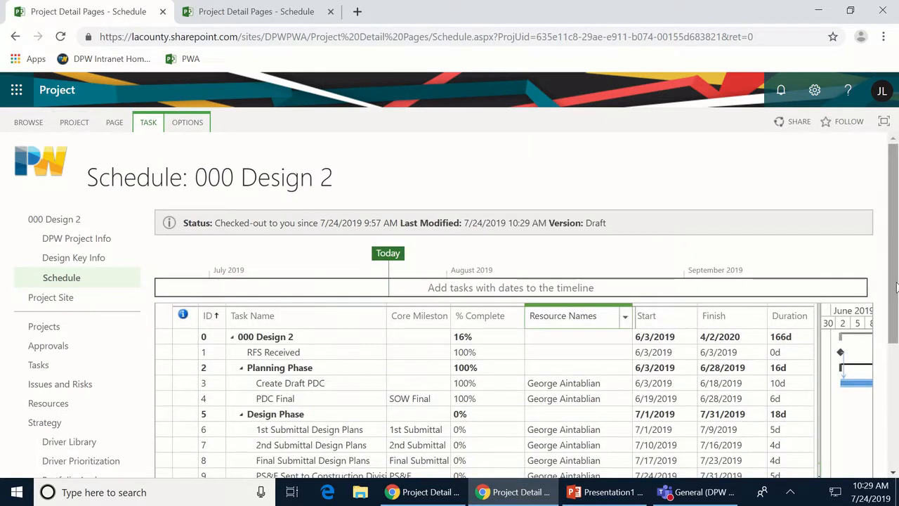
left_click_drag(896, 286, 889, 391)
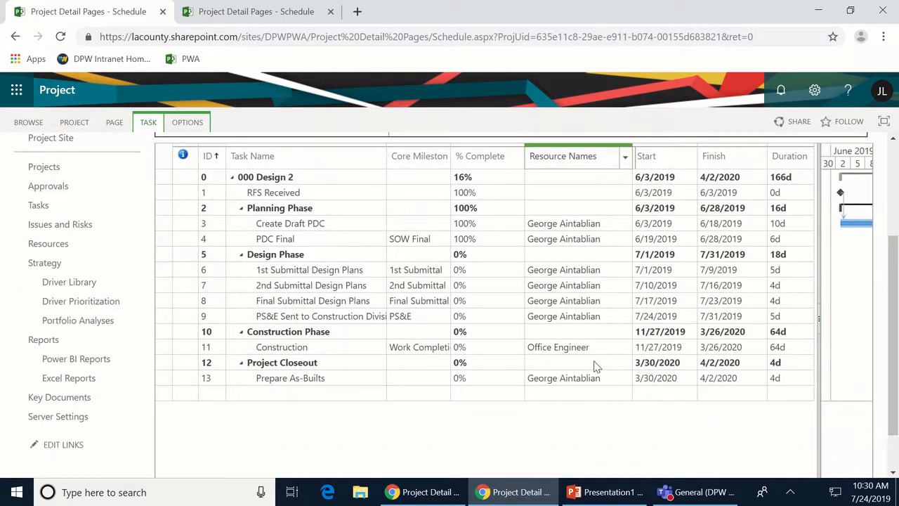
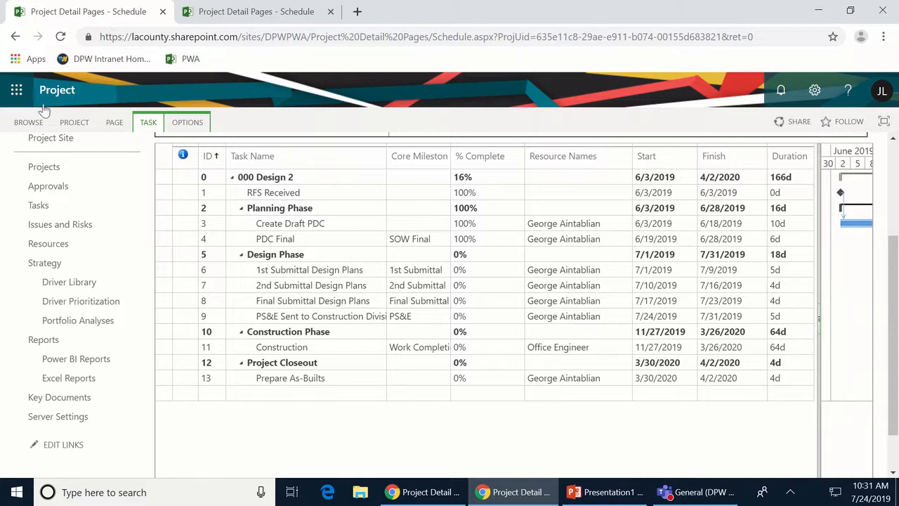
- Open the project's Build Team page from the project commands, then close it back to the schedule
left_click(73, 122)
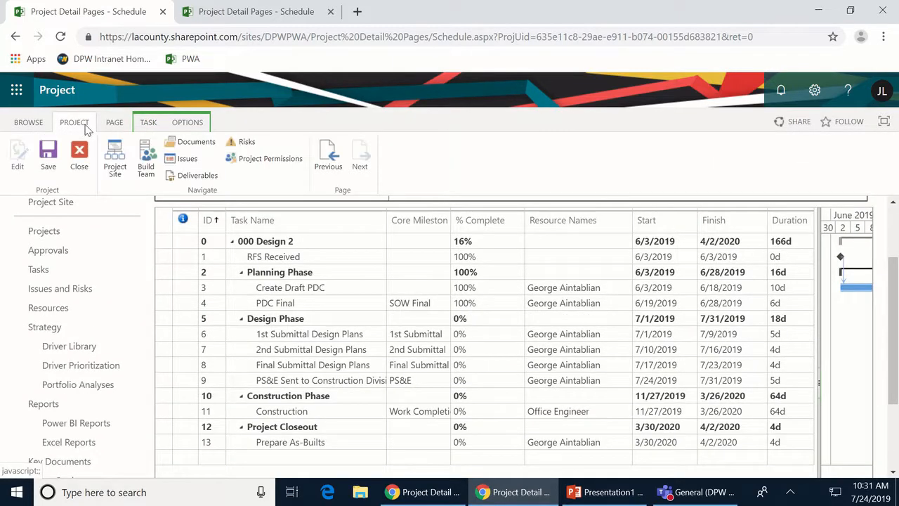
left_click(148, 161)
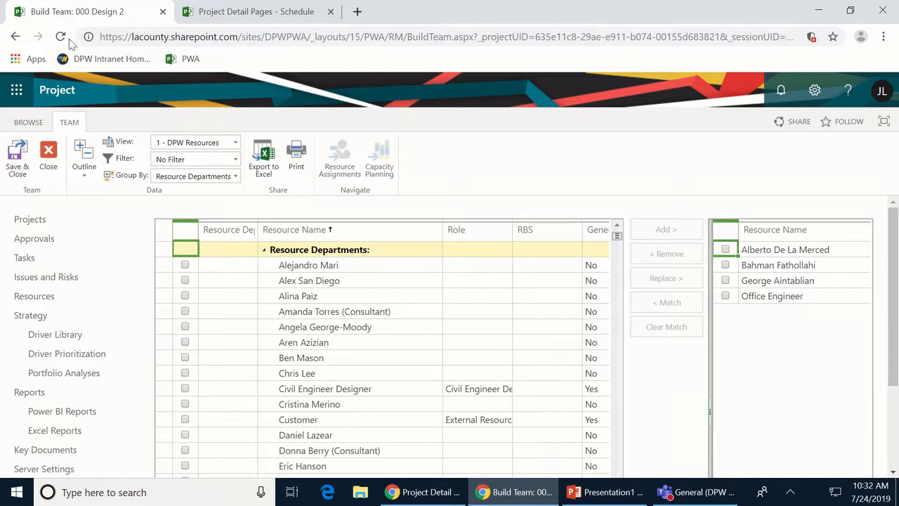
left_click(47, 170)
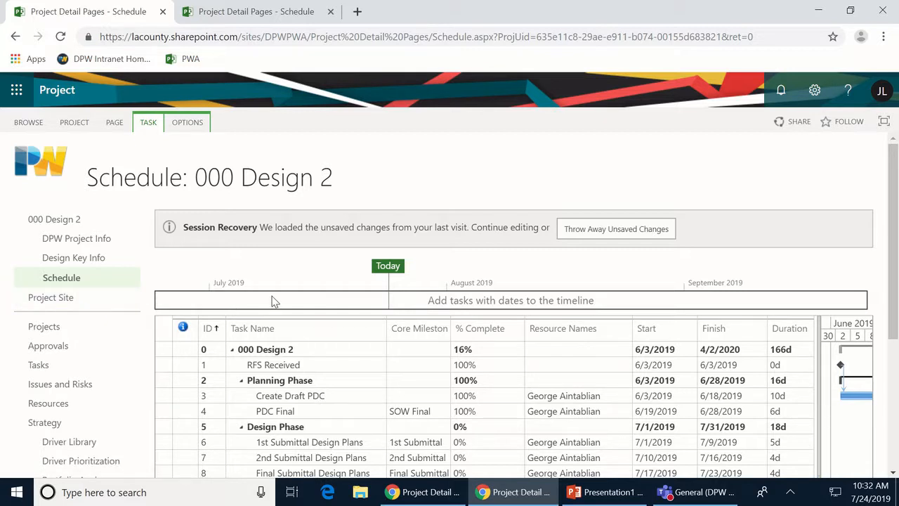
- Leave the schedule for the 000 Design 2 site home page, showing PM Status 16.0% complete
left_click(46, 303)
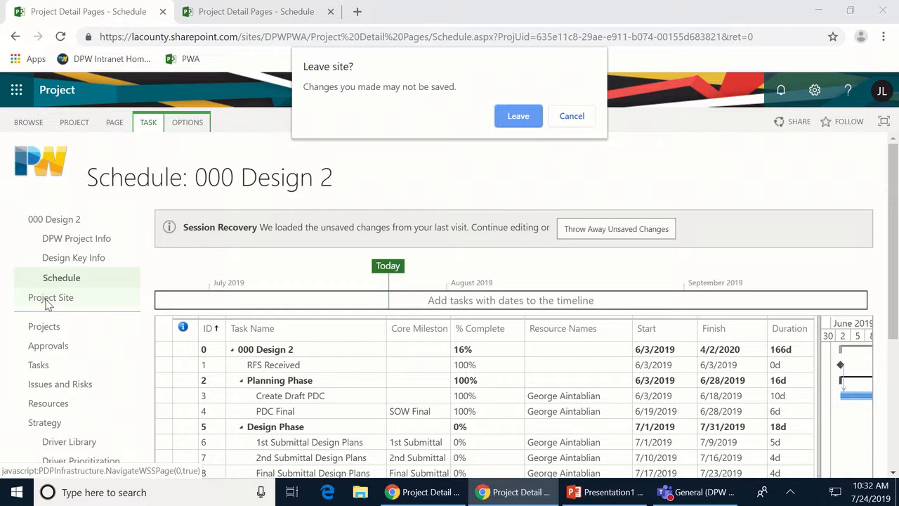
left_click(518, 116)
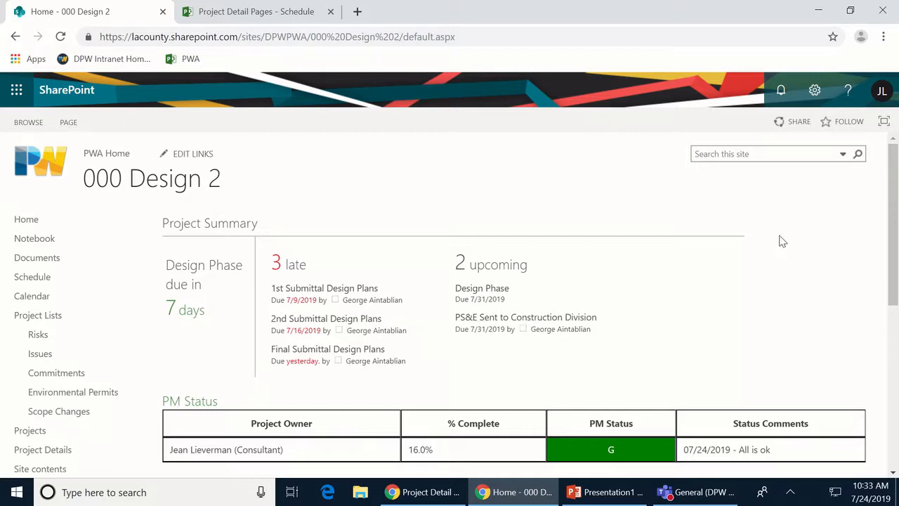
scroll(782, 238, "down", 2)
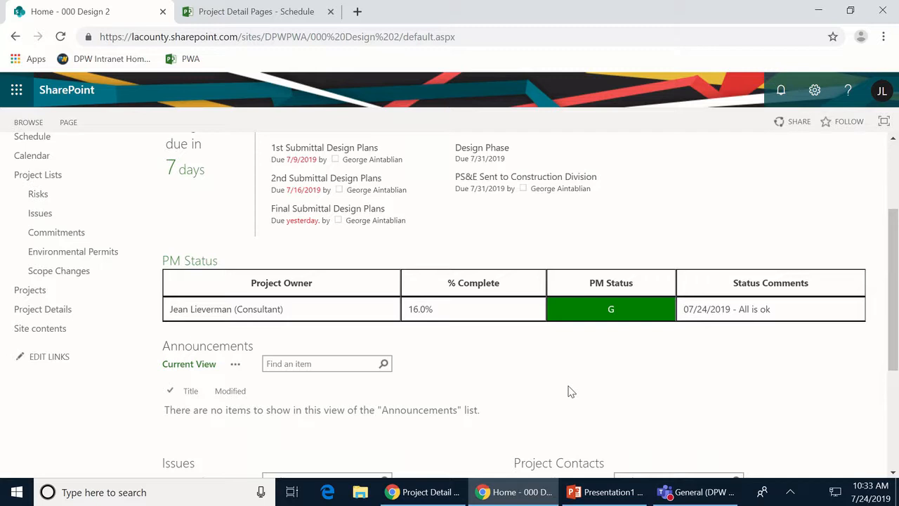
scroll(73, 309, "up", 2)
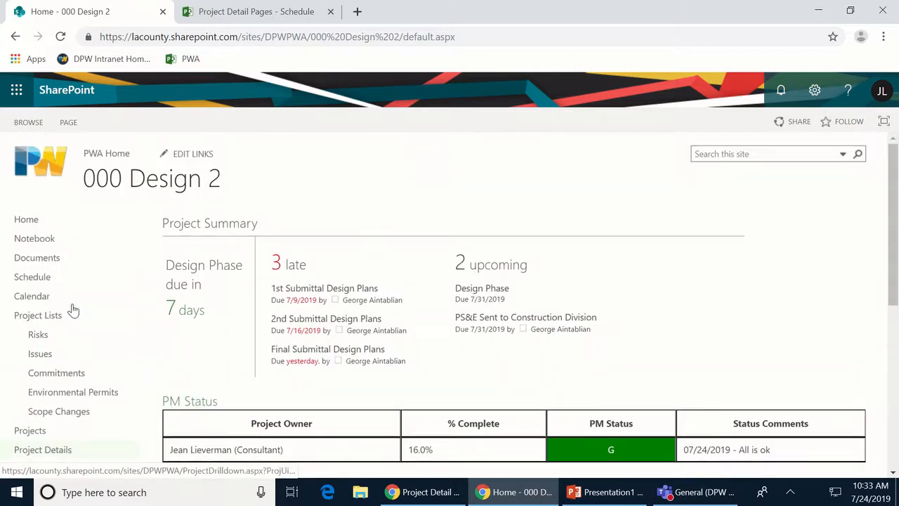
- In the empty Risks list, preview a new risk form (Status (1) Active, Impact 5) and cancel it
left_click(41, 336)
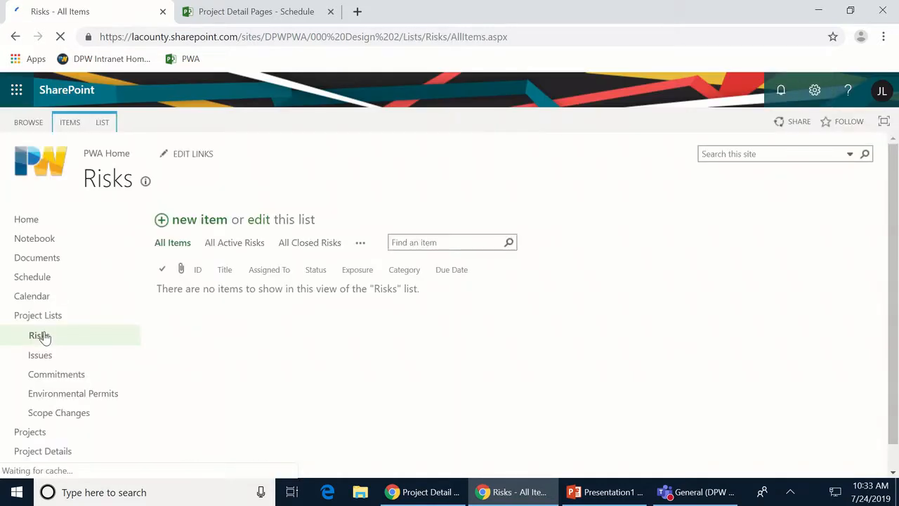
left_click(183, 224)
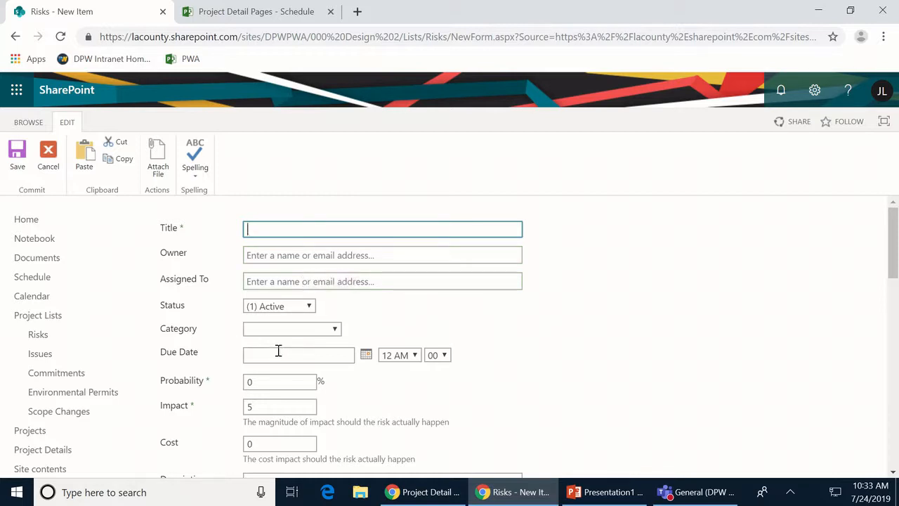
scroll(381, 361, "down", 3)
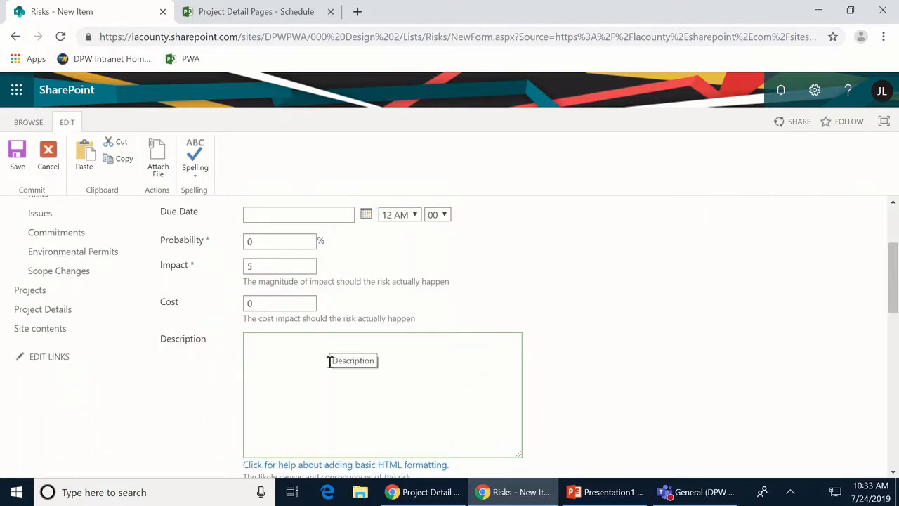
scroll(379, 257, "up", 3)
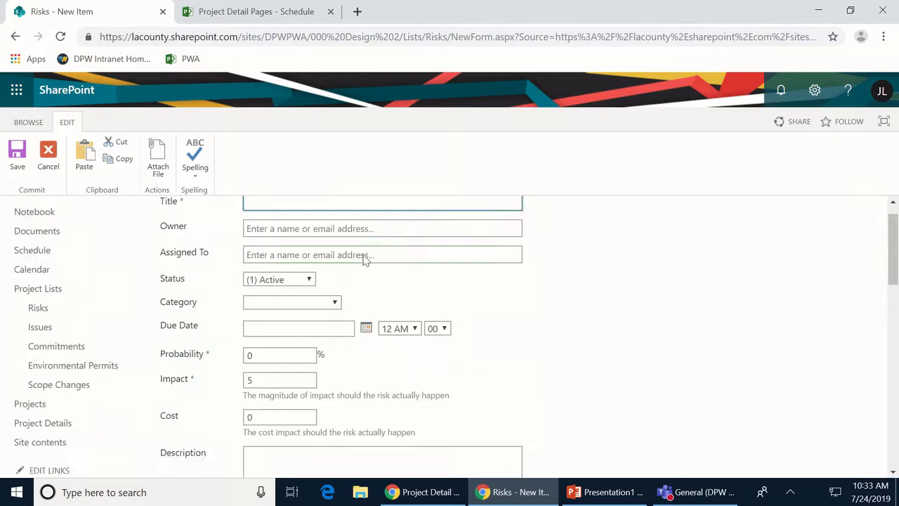
left_click(47, 156)
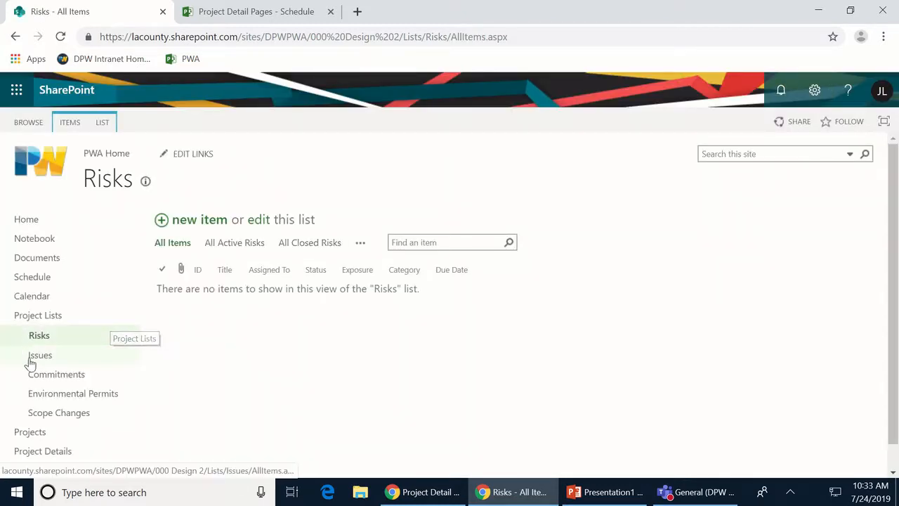
- View the empty Issues list and expand Project Lists in the navigation to review the lists
left_click(30, 363)
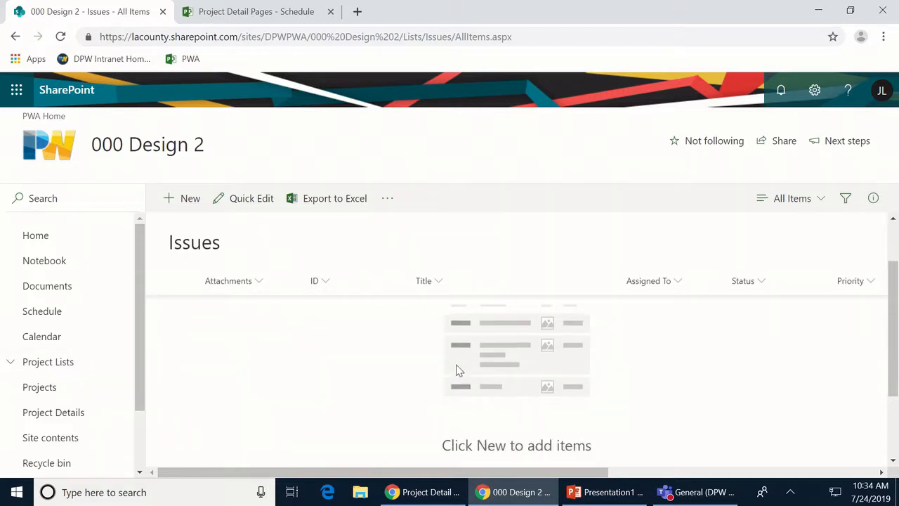
left_click(9, 362)
scroll(98, 401, "down", 2)
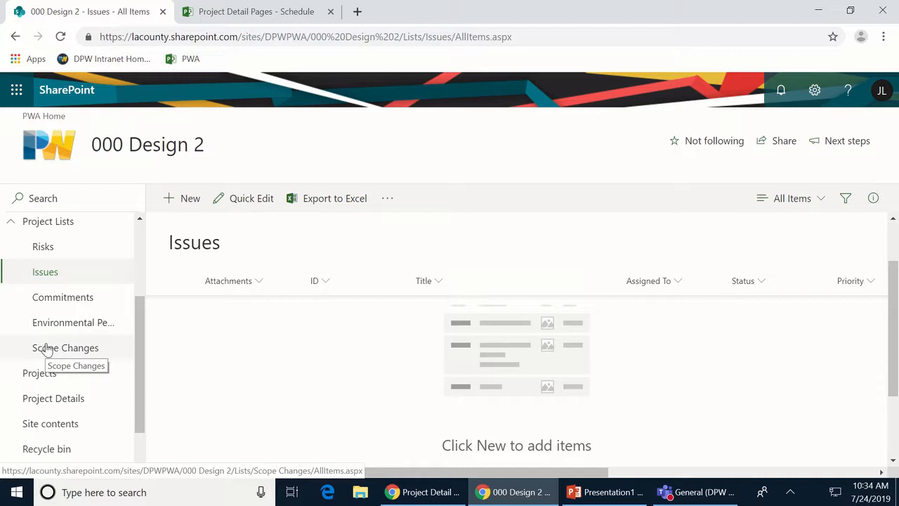
scroll(90, 313, "up", 2)
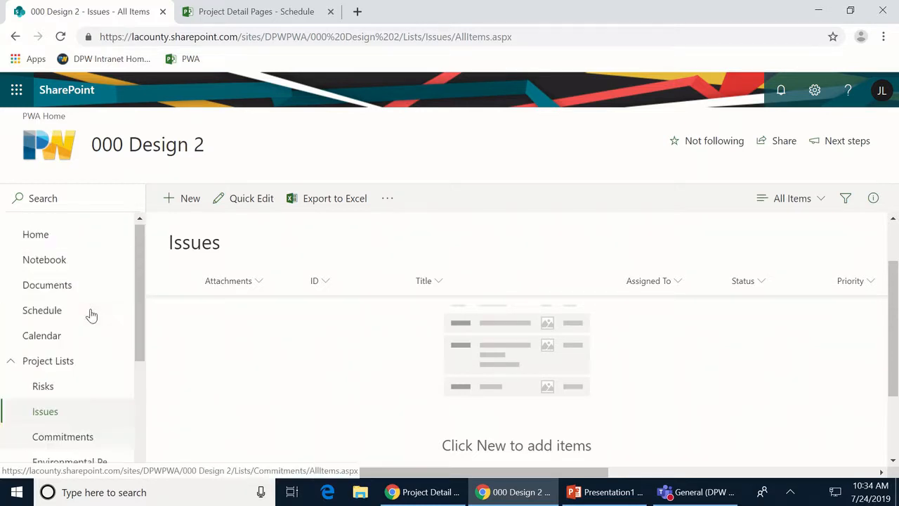
- Browse the Project Notebook's Meeting Minutes section in OneNote, then go back to the 000 Design 2 site
left_click(44, 270)
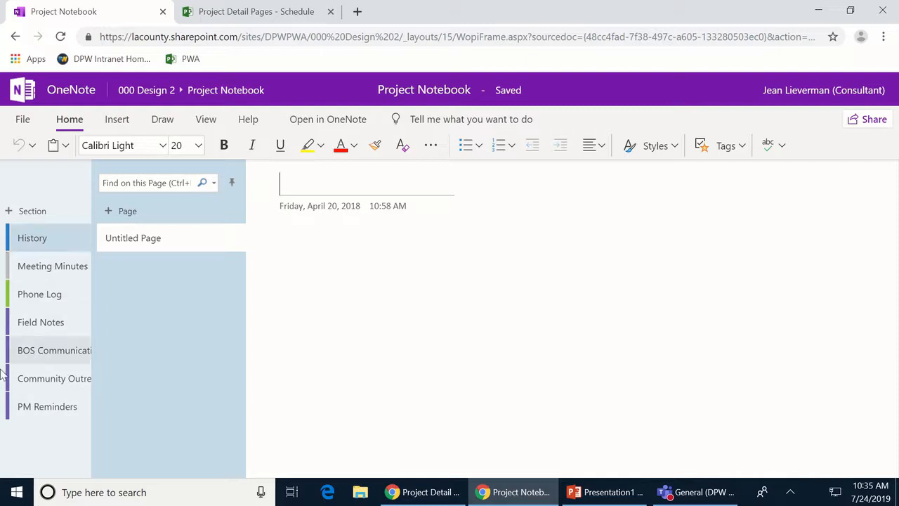
left_click(49, 272)
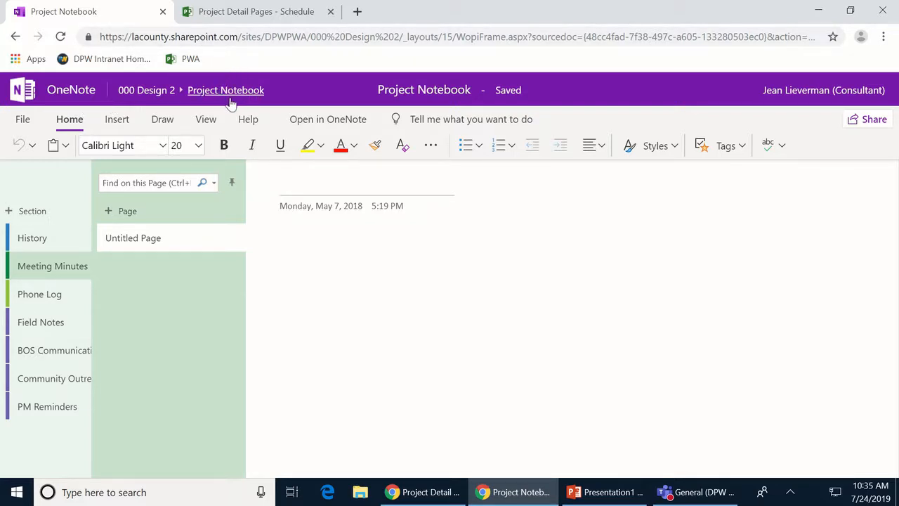
left_click(144, 91)
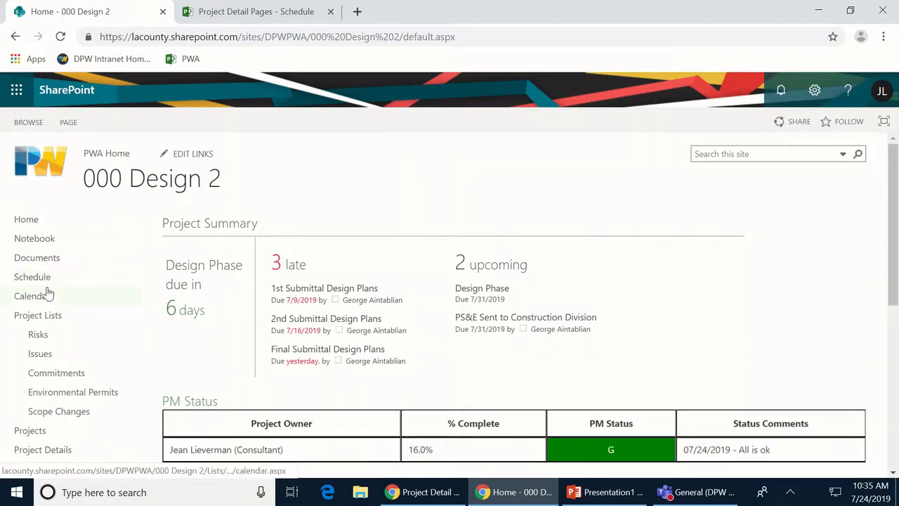
- Review the task Gantt chart with the grid widened, then view the empty Documents library
left_click(35, 278)
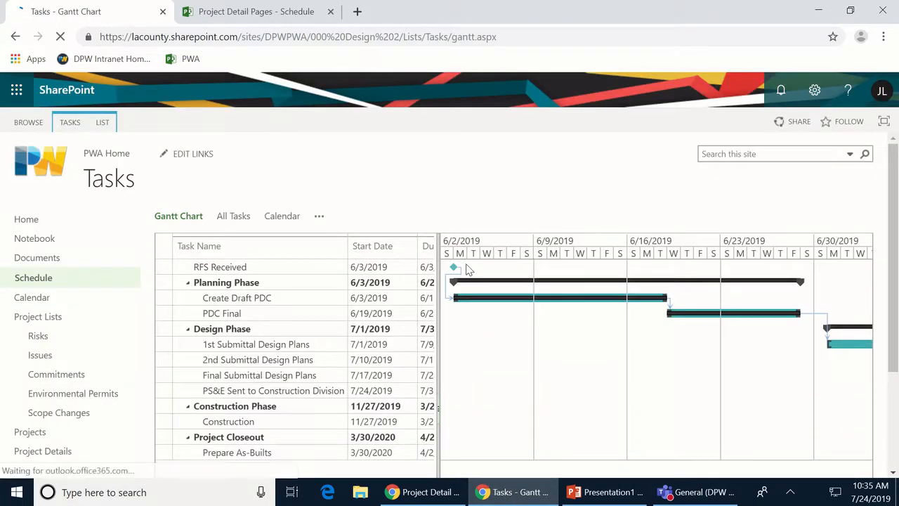
left_click_drag(522, 285, 650, 281)
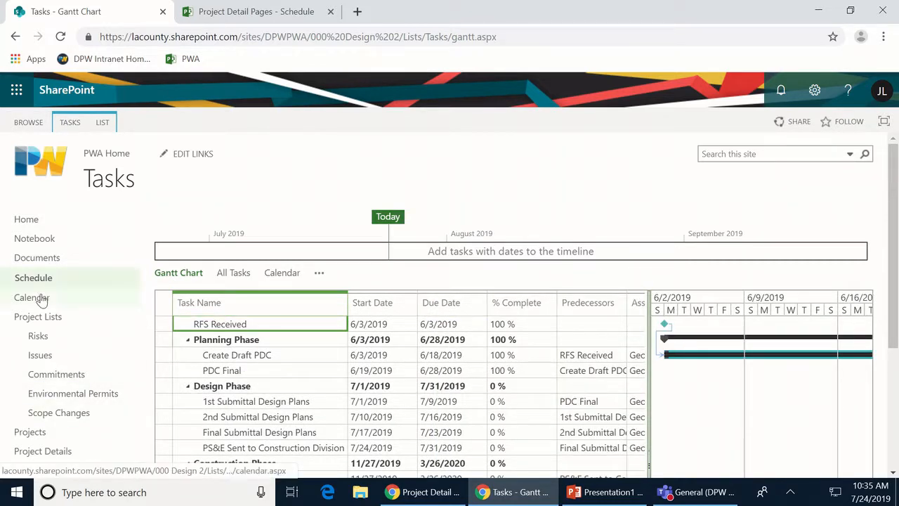
scroll(97, 321, "down", 1)
scroll(97, 320, "up", 1)
left_click(35, 259)
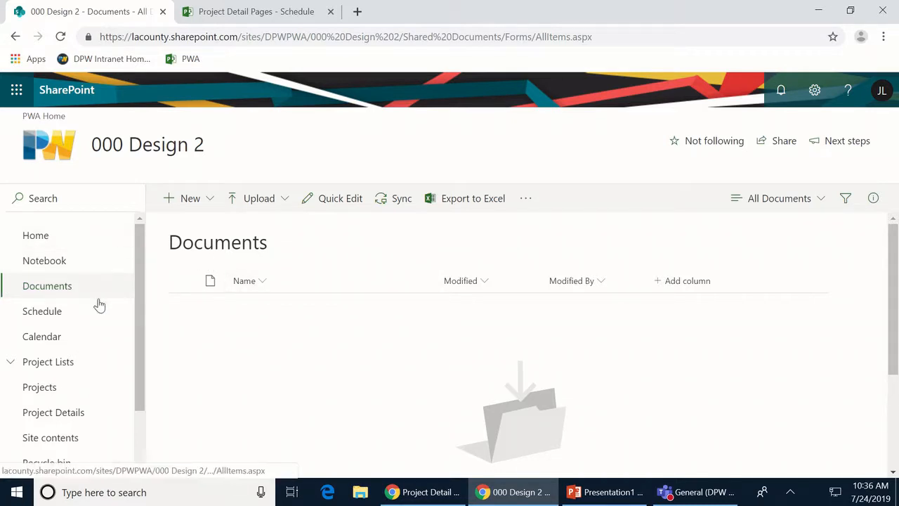
- Open the 000 Design 2 schedule via Project Details and throw away the recovered unsaved changes
scroll(99, 305, "down", 2)
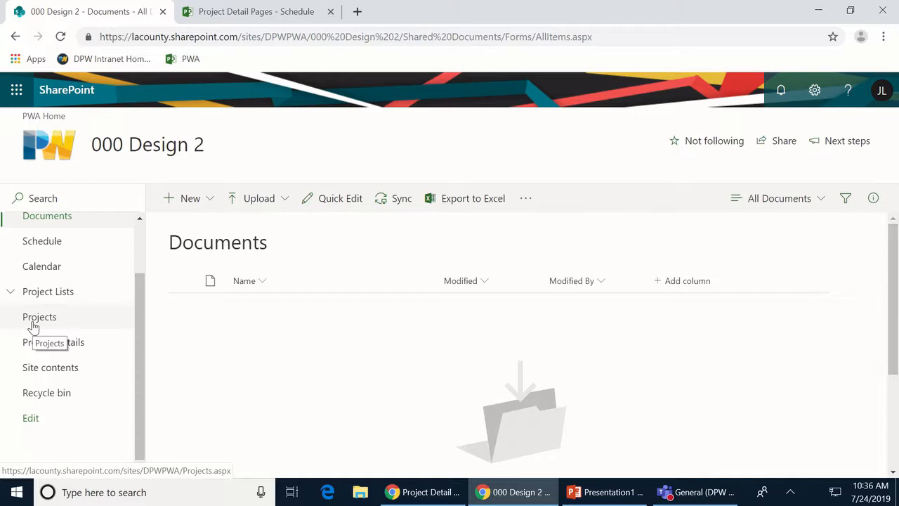
left_click(47, 348)
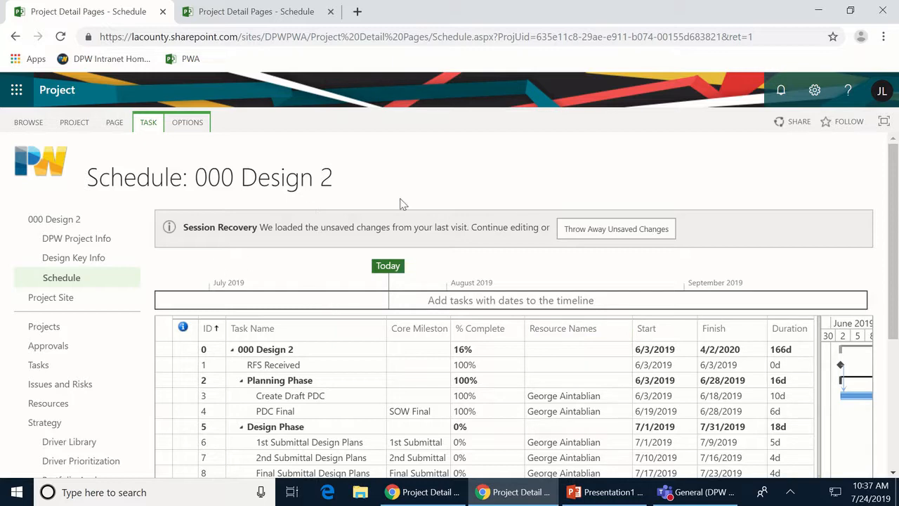
left_click(626, 230)
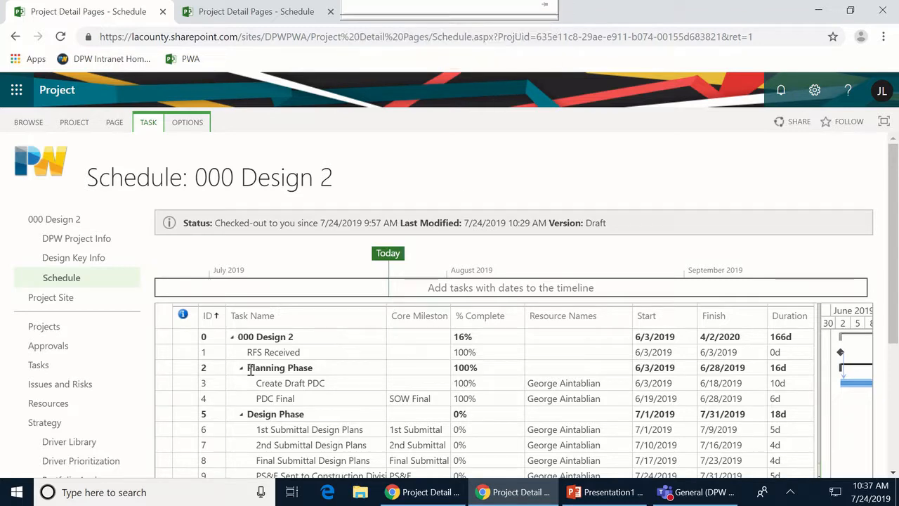
- Publish the 000 Design 2 schedule from the TASK ribbon until it reports completed successfully
left_click(142, 131)
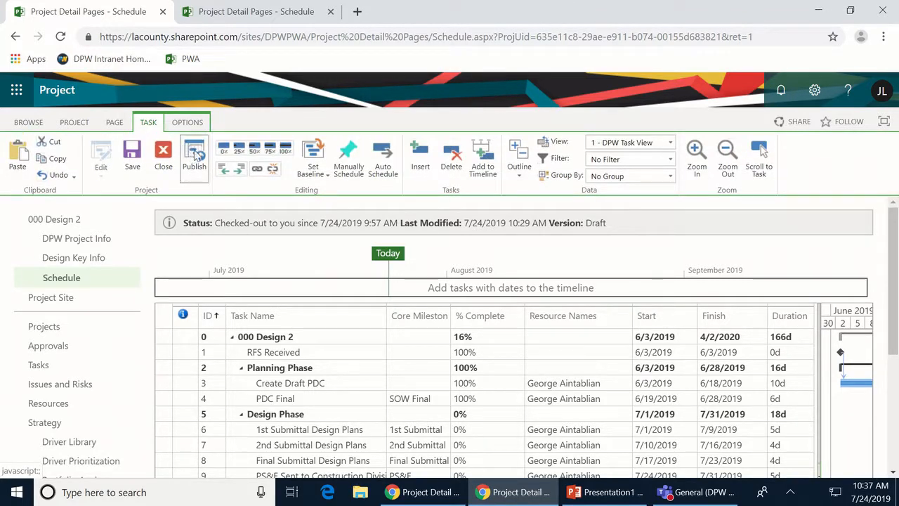
left_click(195, 154)
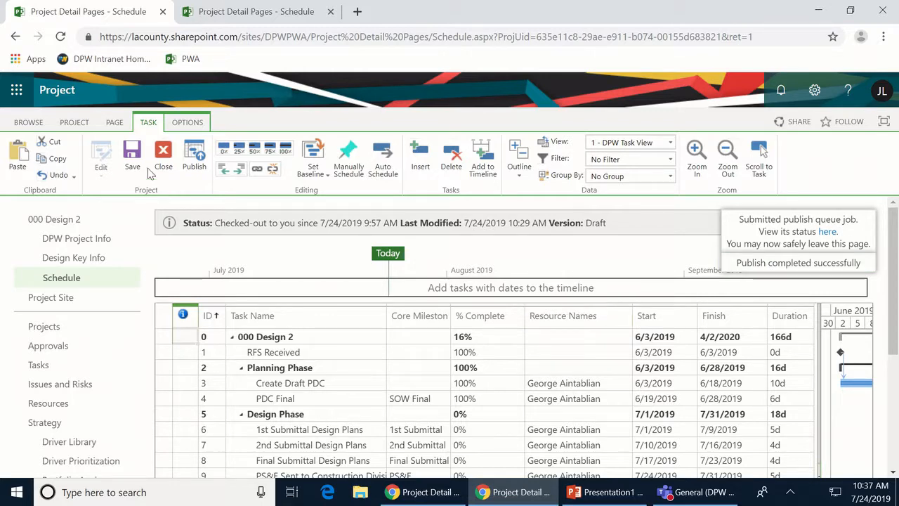
- Close the 000 Design 2 project with 'Check it in' selected
left_click(166, 154)
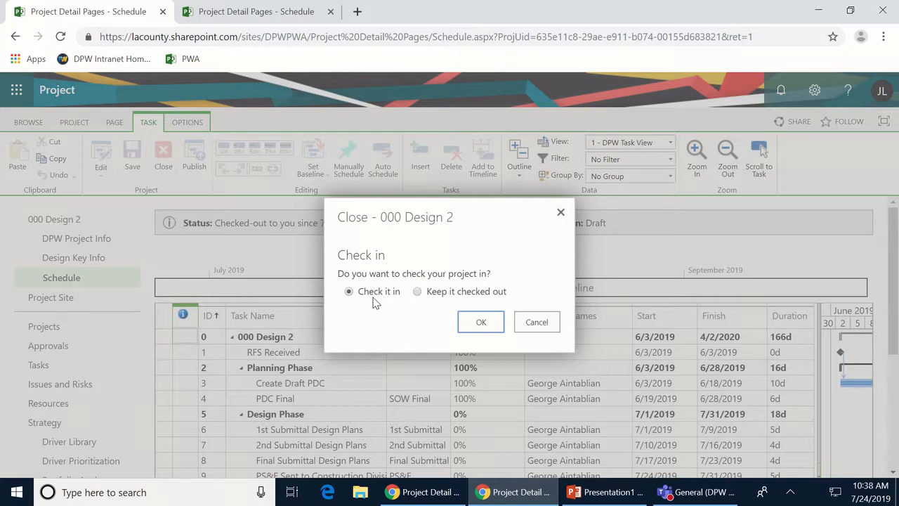
left_click(503, 324)
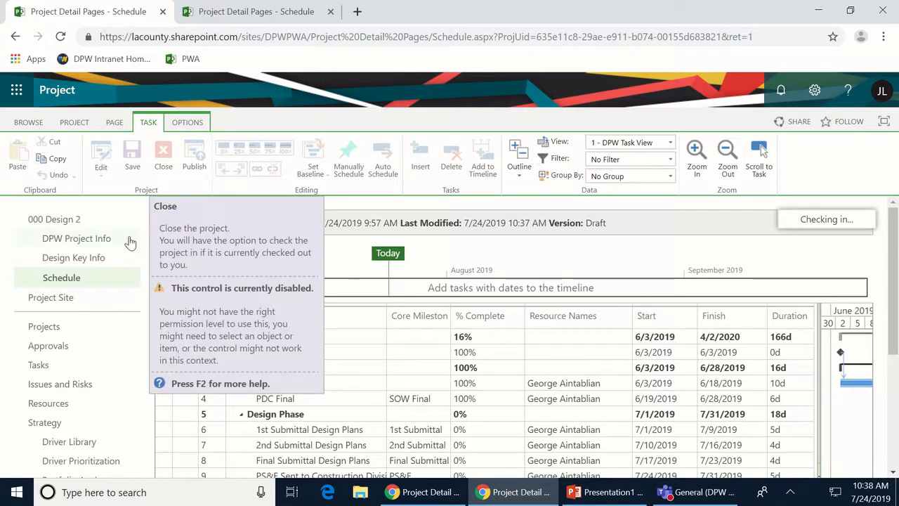
scroll(60, 285, "down", 2)
scroll(63, 288, "up", 2)
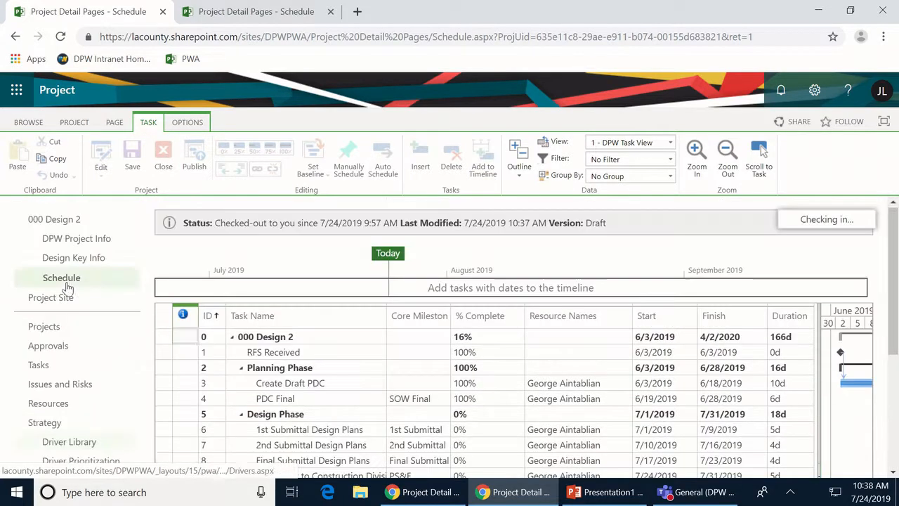
- From Project Center, create a new project using the Design template
left_click(44, 327)
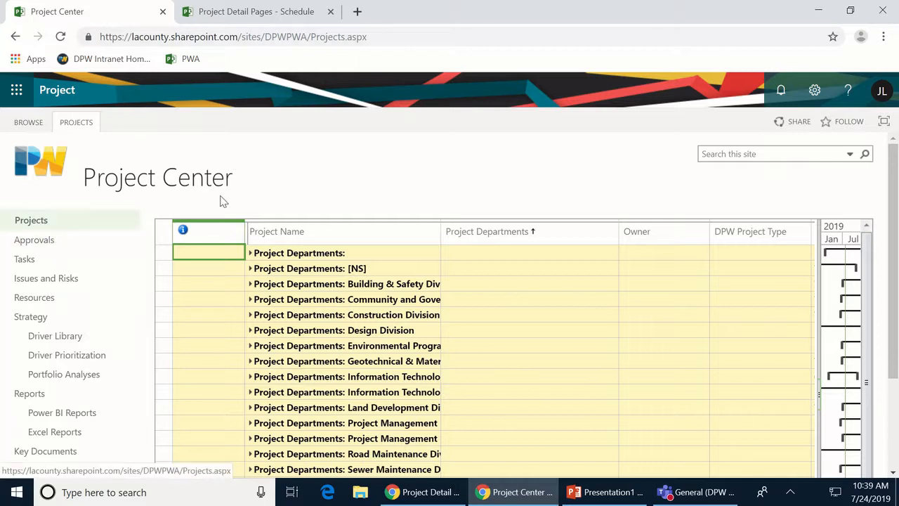
left_click(79, 123)
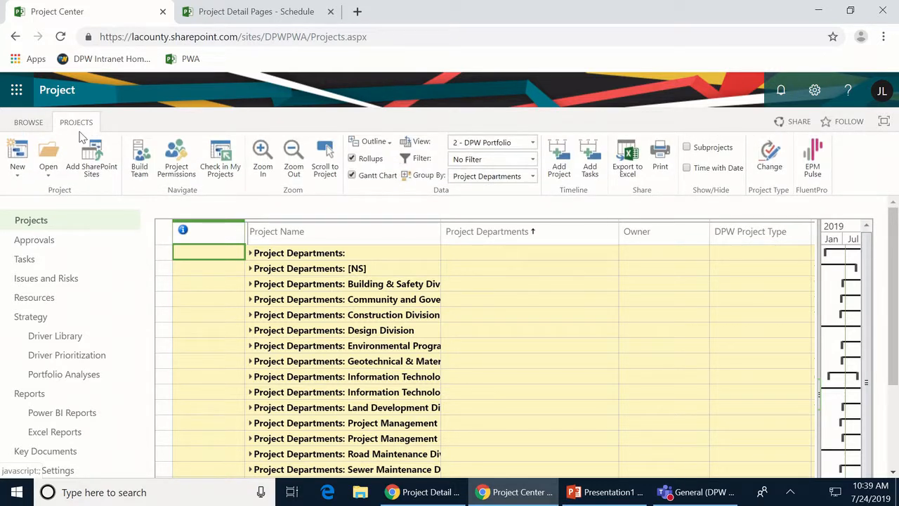
left_click(16, 178)
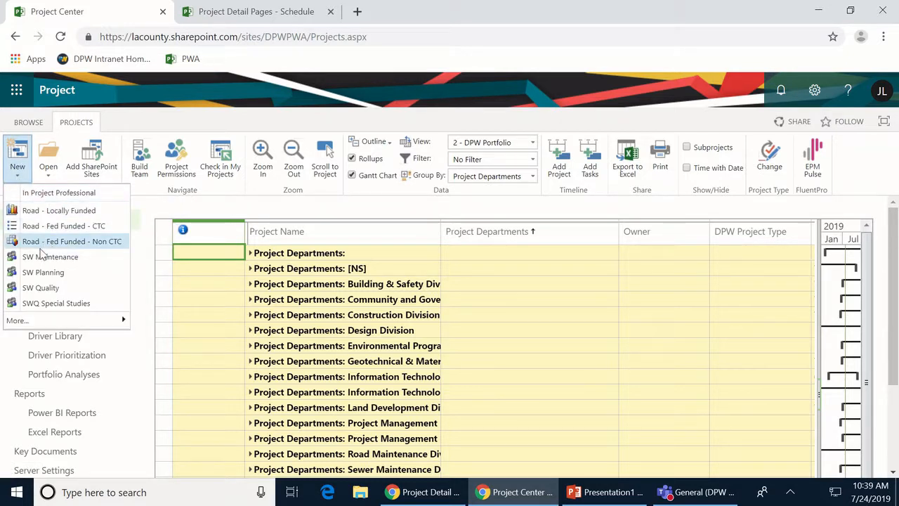
mouse_move(86, 320)
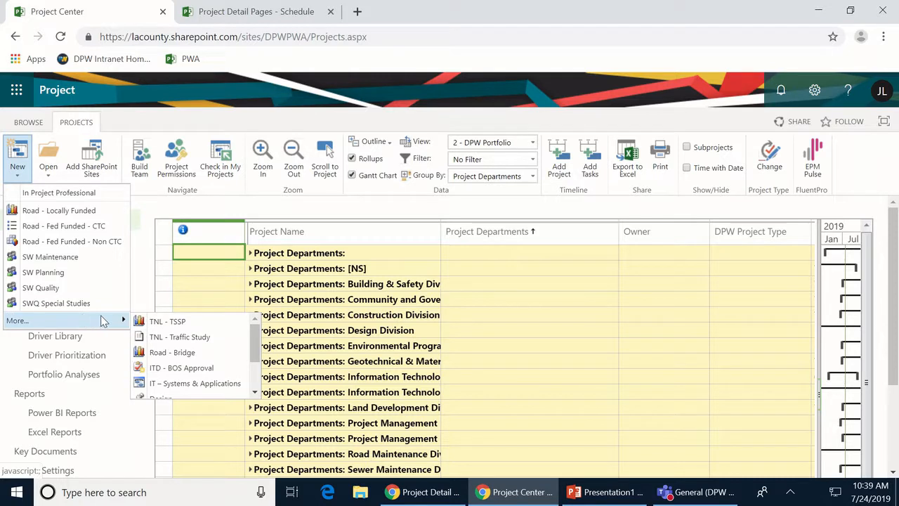
scroll(191, 362, "down", 1)
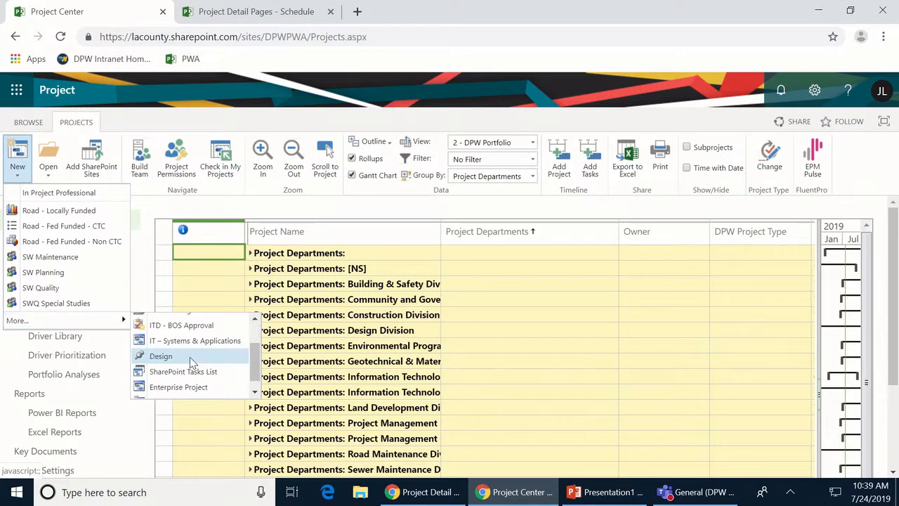
scroll(191, 362, "down", 1)
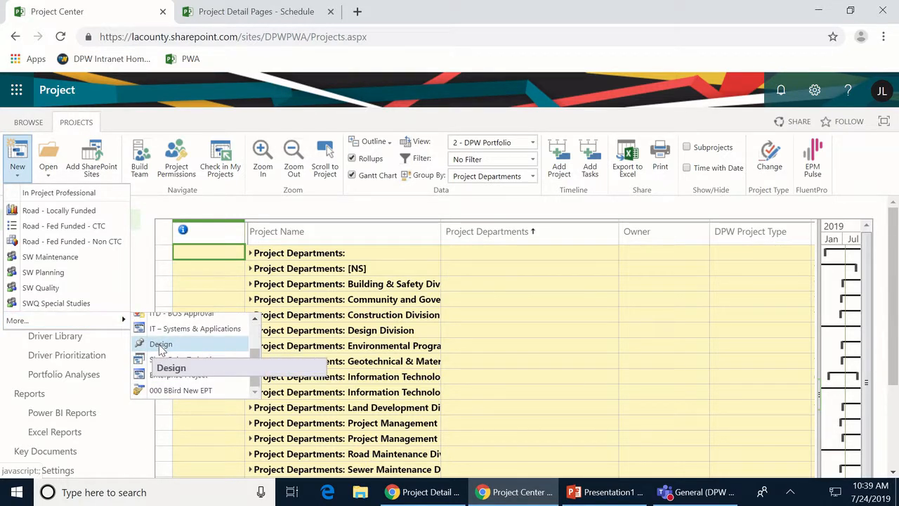
left_click(160, 346)
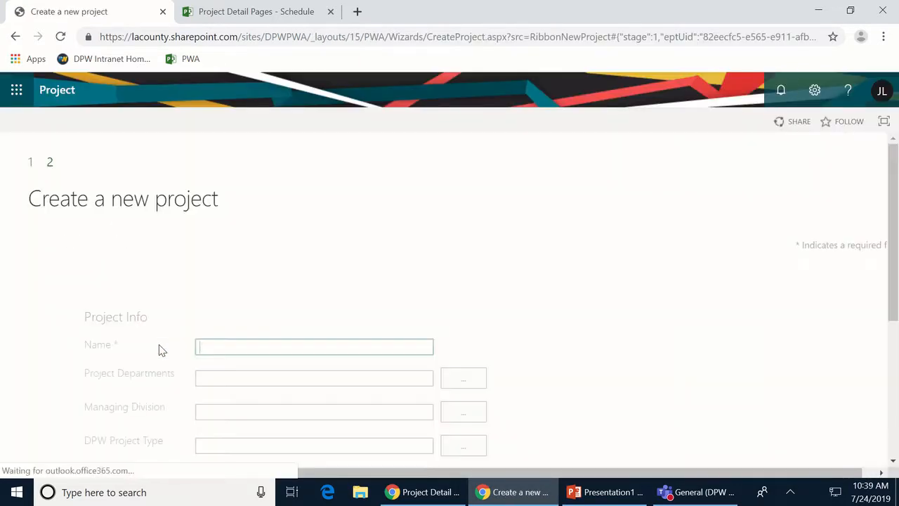
- Enter the new project's name: '000', the user's name, then 'Design Project'
scroll(745, 238, "down", 1)
scroll(766, 240, "down", 2)
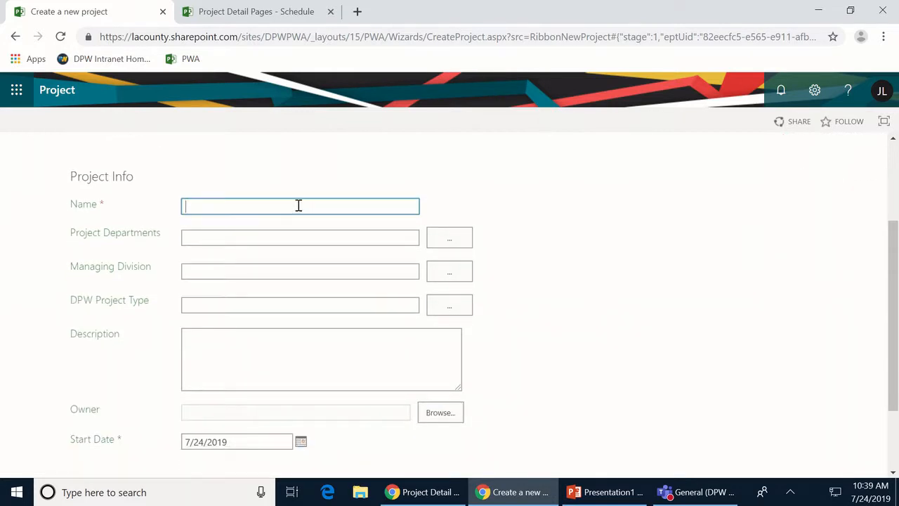
type("000 Jean Design Project")
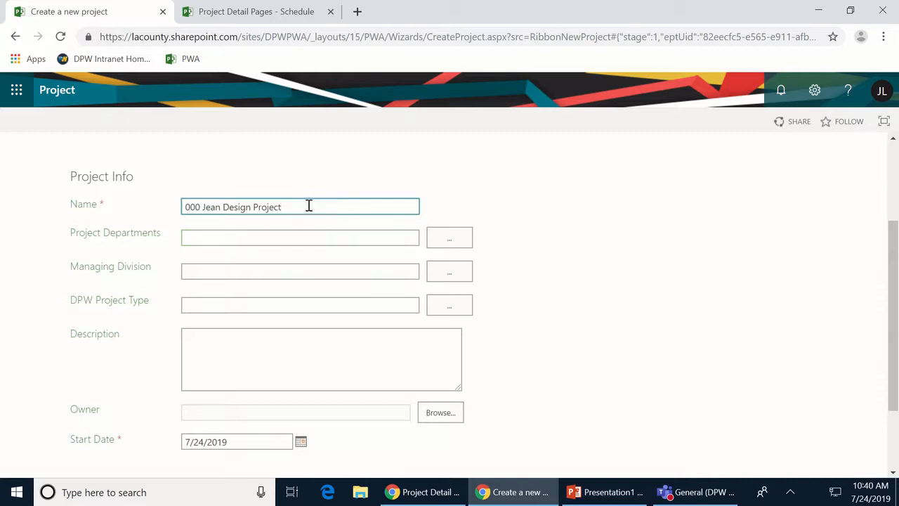
- Set both the project department and the Managing Division to Design Division
left_click(464, 241)
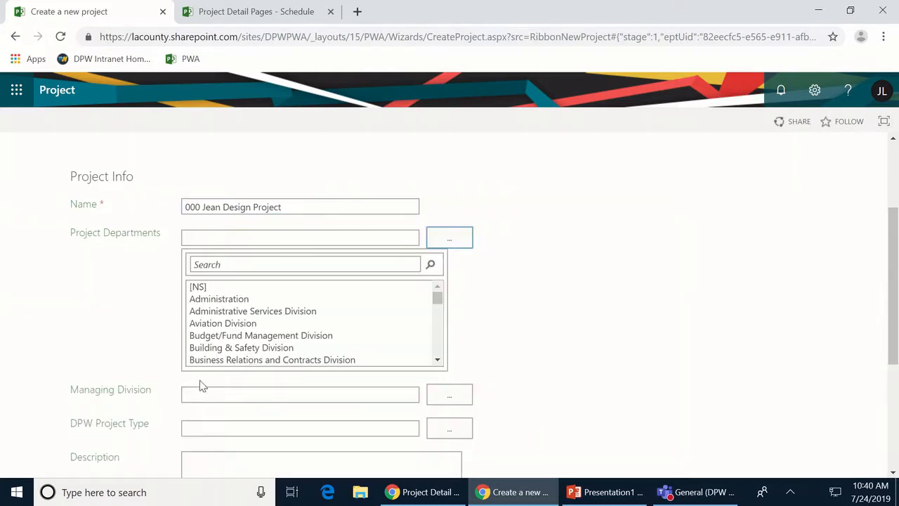
scroll(257, 324, "down", 1)
scroll(258, 325, "down", 6)
scroll(260, 327, "up", 4)
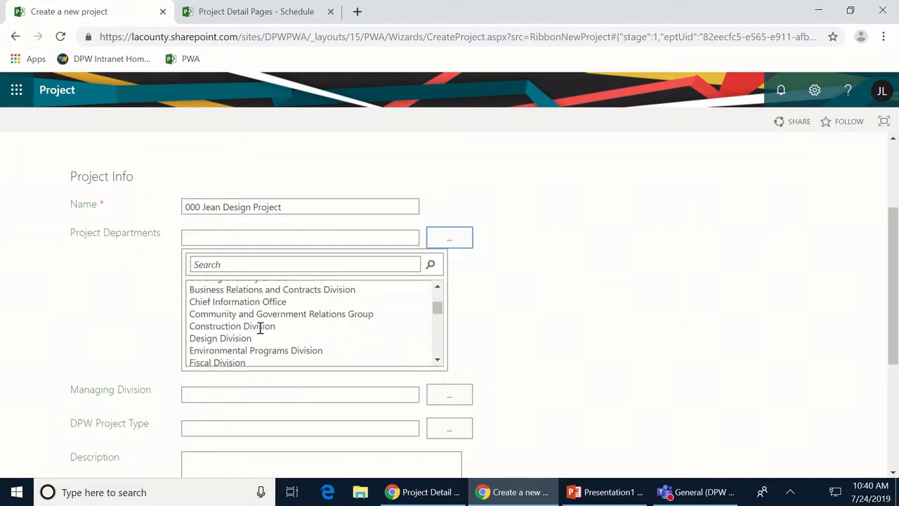
left_click(225, 338)
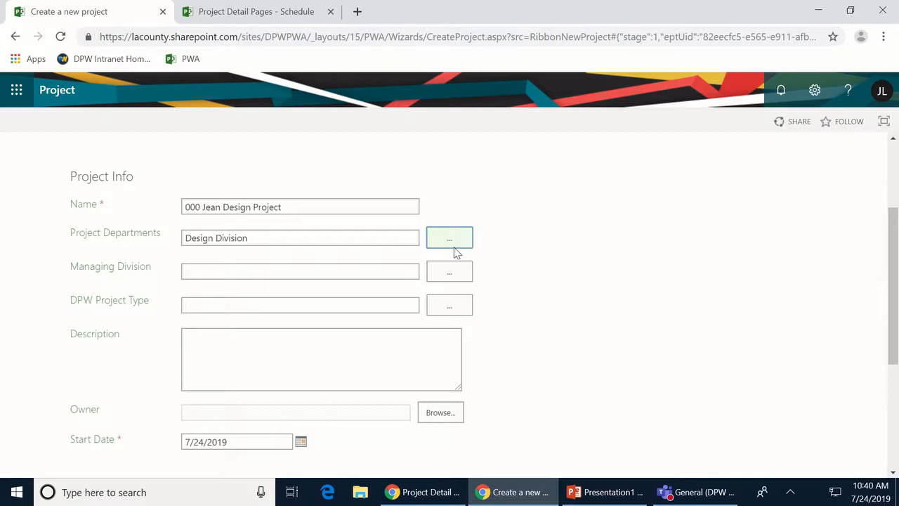
left_click(450, 272)
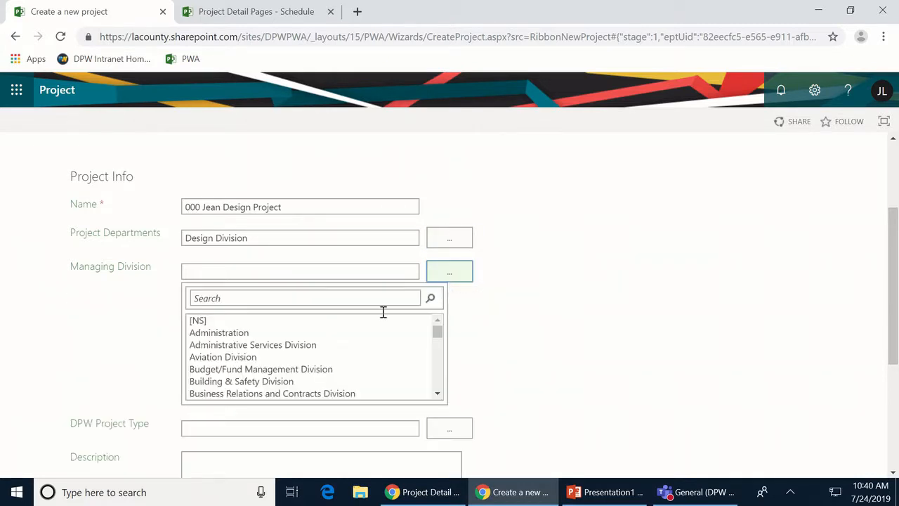
scroll(223, 386, "down", 3)
scroll(222, 383, "up", 2)
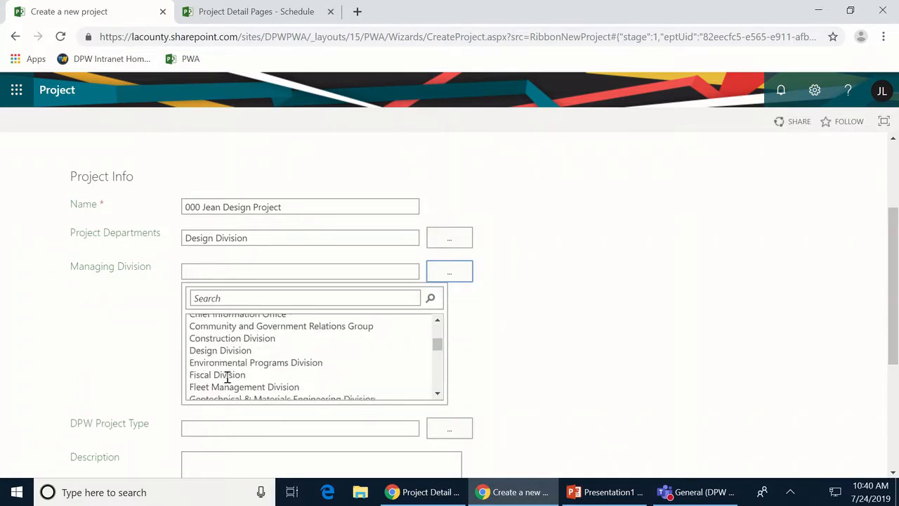
left_click(215, 372)
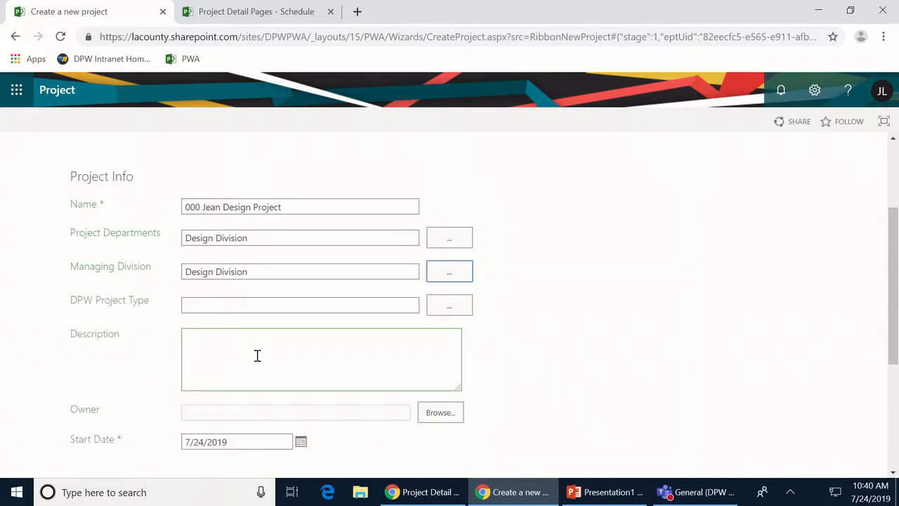
- Choose Design Project as the DPW Project Type
left_click(453, 307)
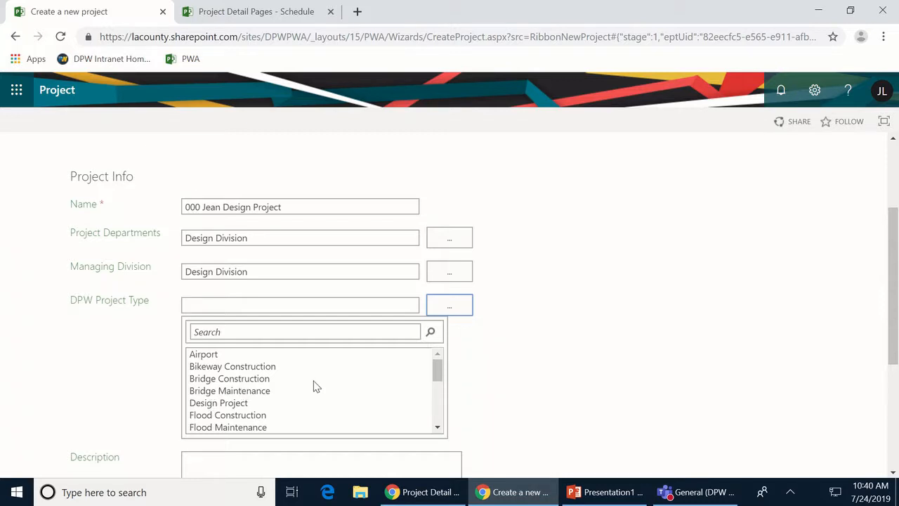
scroll(314, 385, "down", 5)
scroll(313, 386, "up", 2)
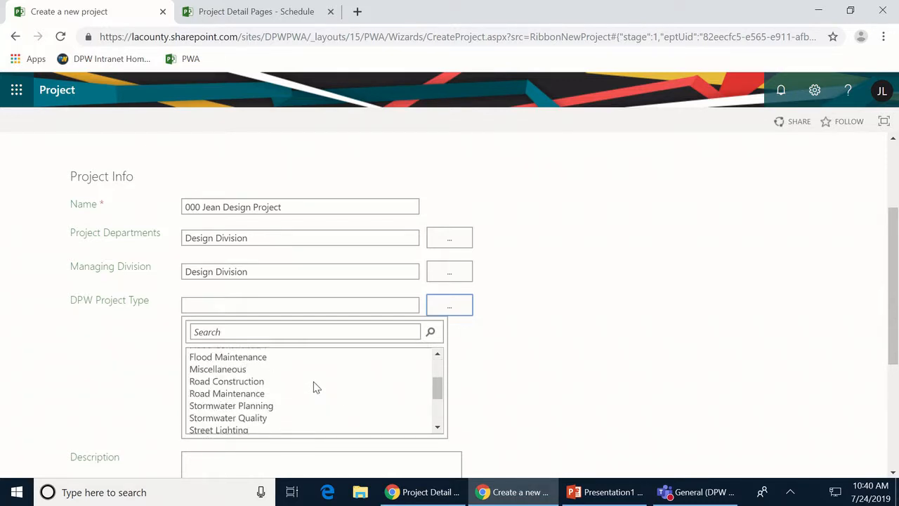
scroll(271, 376, "up", 2)
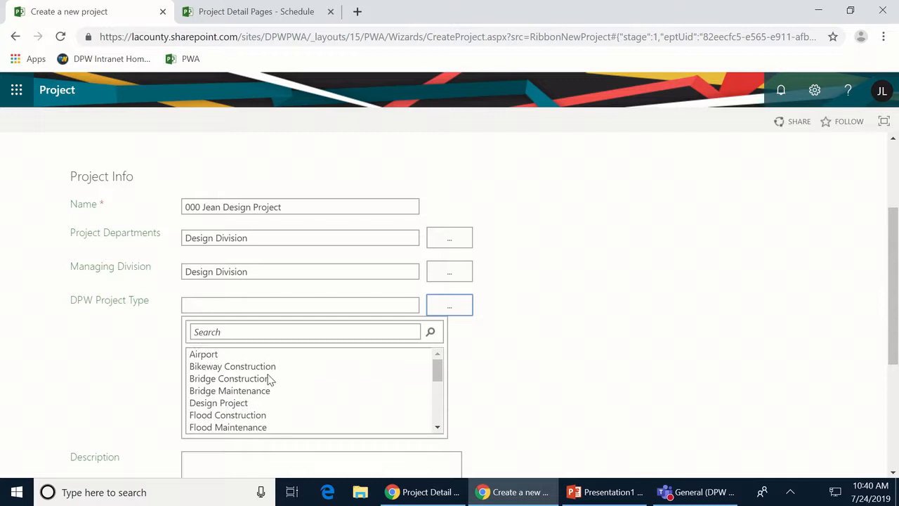
left_click(218, 403)
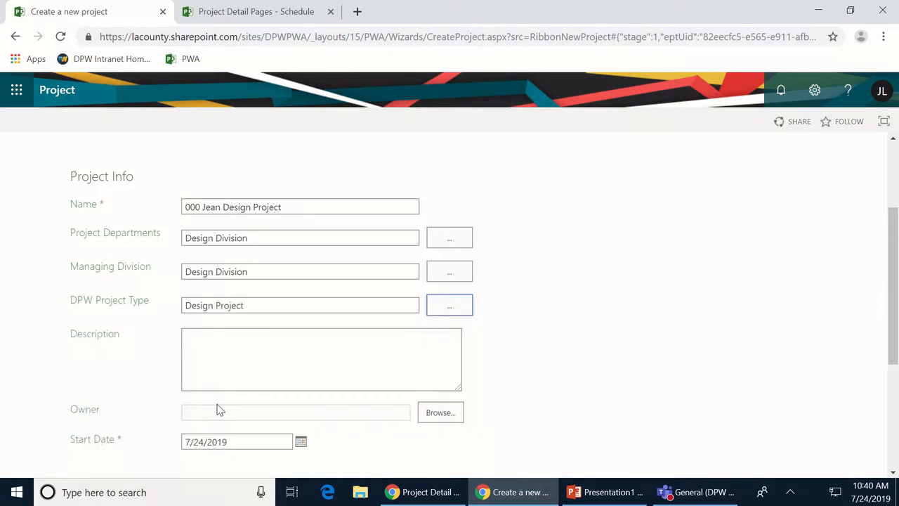
left_click(219, 336)
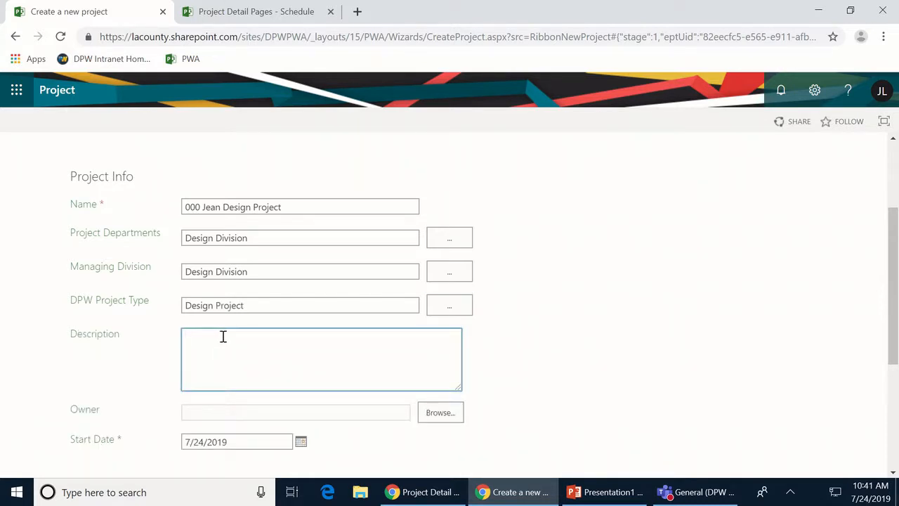
- Enter 'Copy the PIW Description' as the description and pick September 9, 2019 as start date
type("Copy the PIW Description")
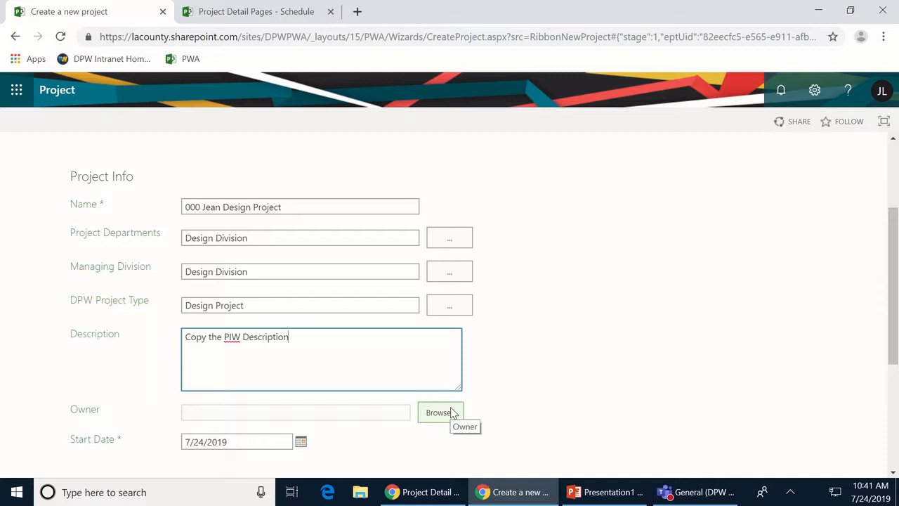
scroll(453, 407, "down", 1)
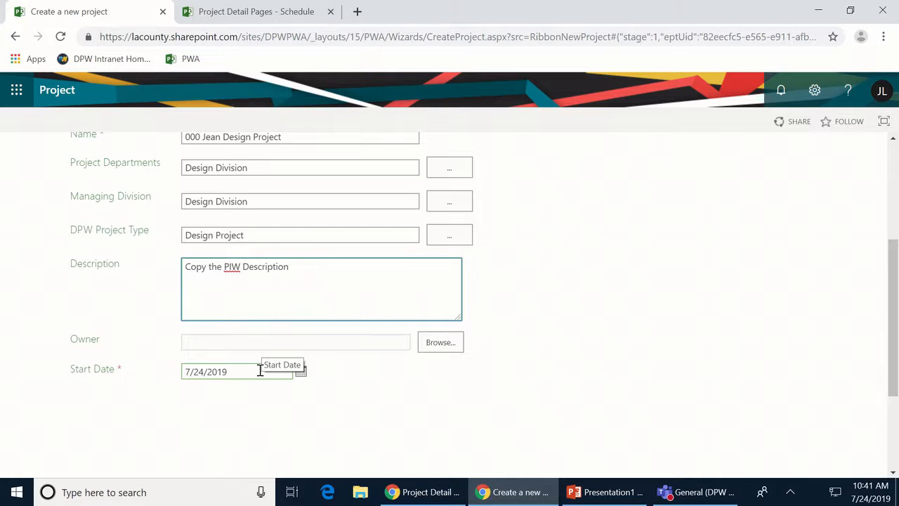
left_click(301, 372)
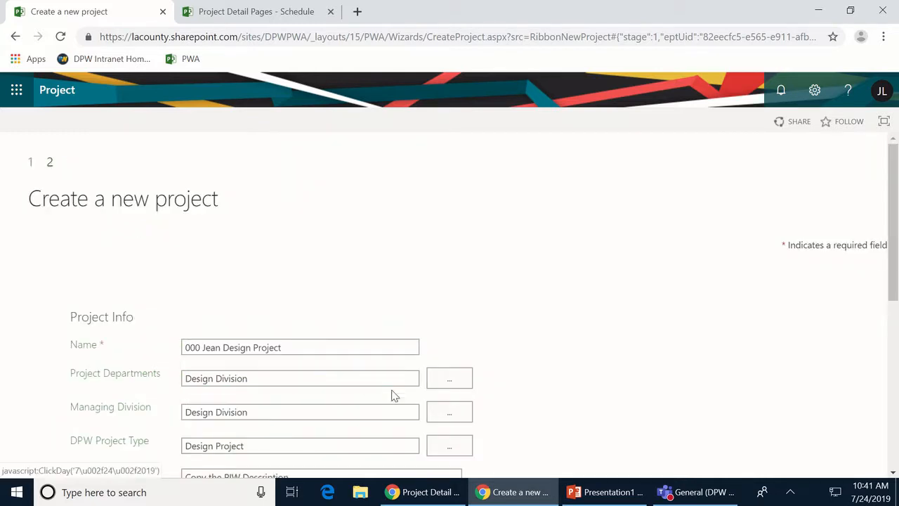
scroll(491, 383, "down", 1)
scroll(538, 366, "down", 3)
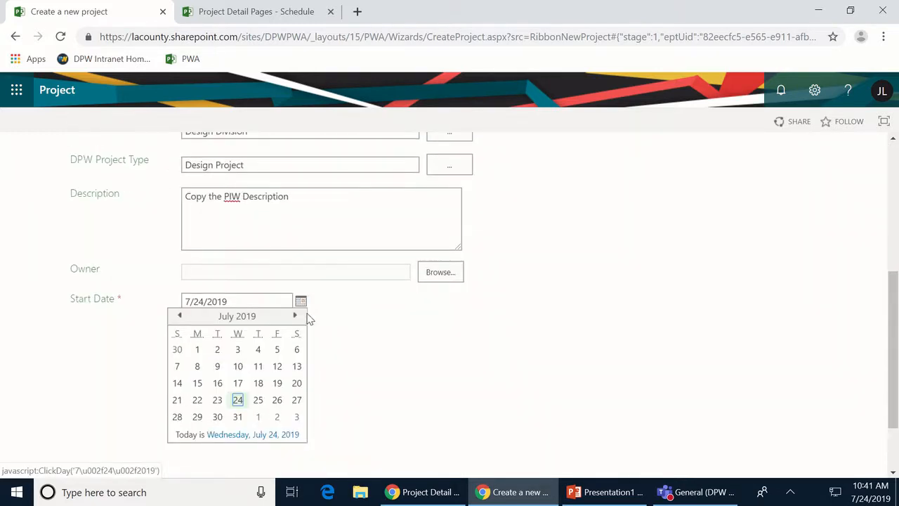
left_click(299, 317)
left_click(299, 316)
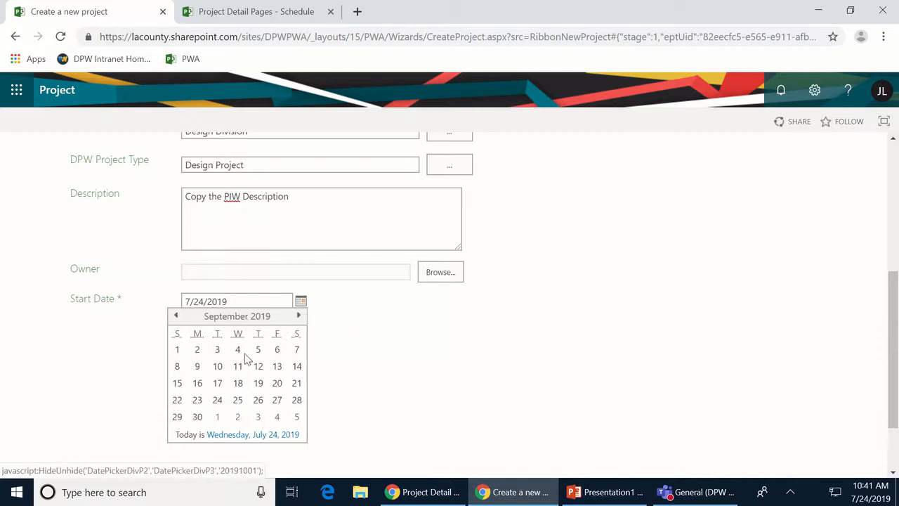
left_click(197, 366)
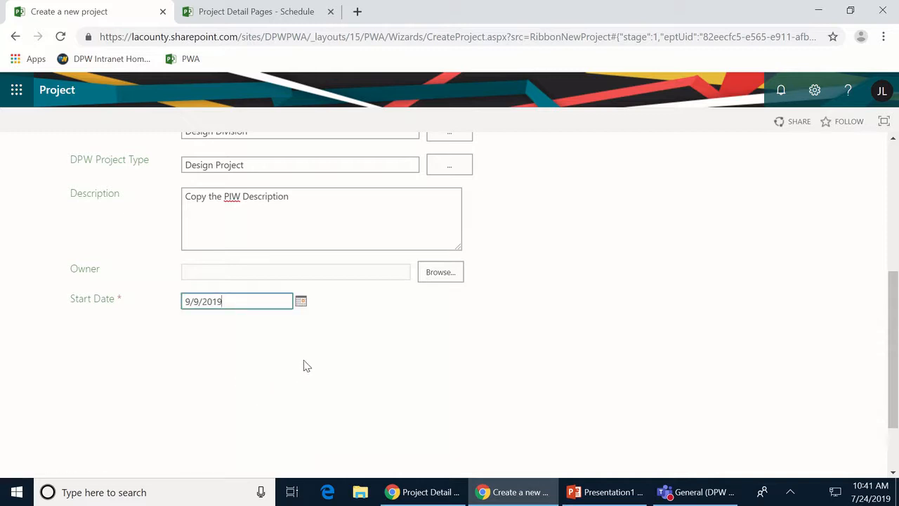
scroll(305, 365, "up", 3)
scroll(307, 366, "down", 4)
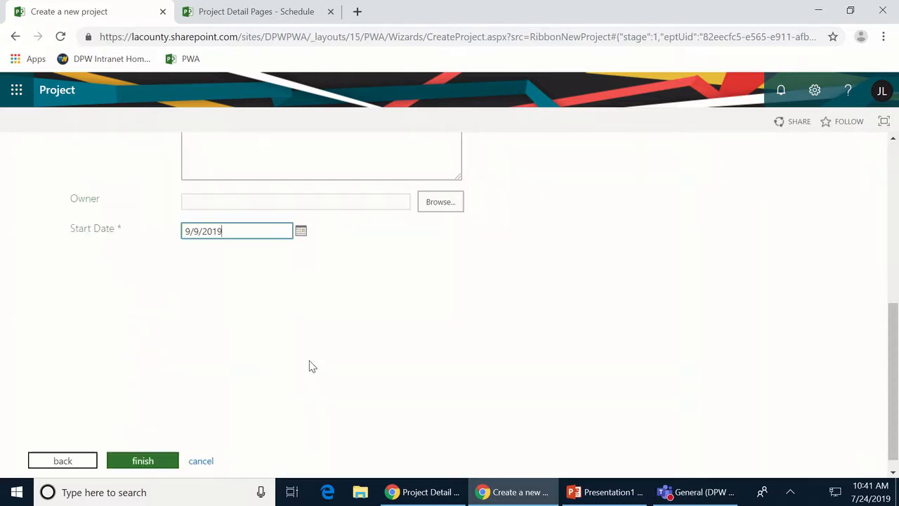
- Finish the project and check Project ID DES00246 and finish 6/24/2020 on DPW Project Info
left_click(143, 462)
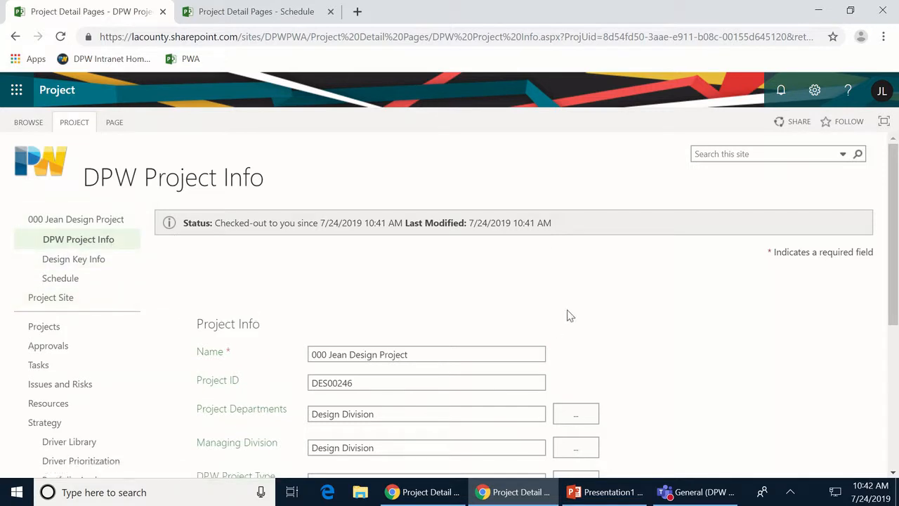
scroll(638, 303, "down", 1)
scroll(638, 303, "down", 1)
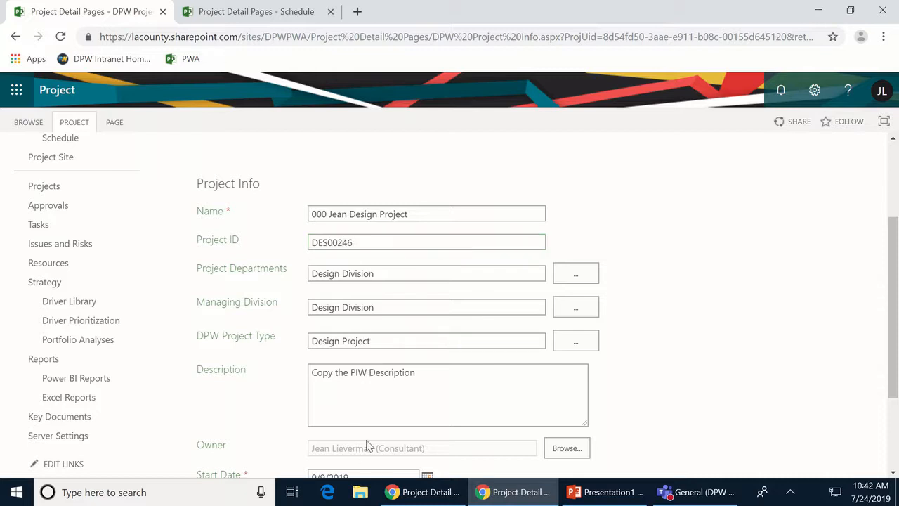
scroll(432, 387, "down", 2)
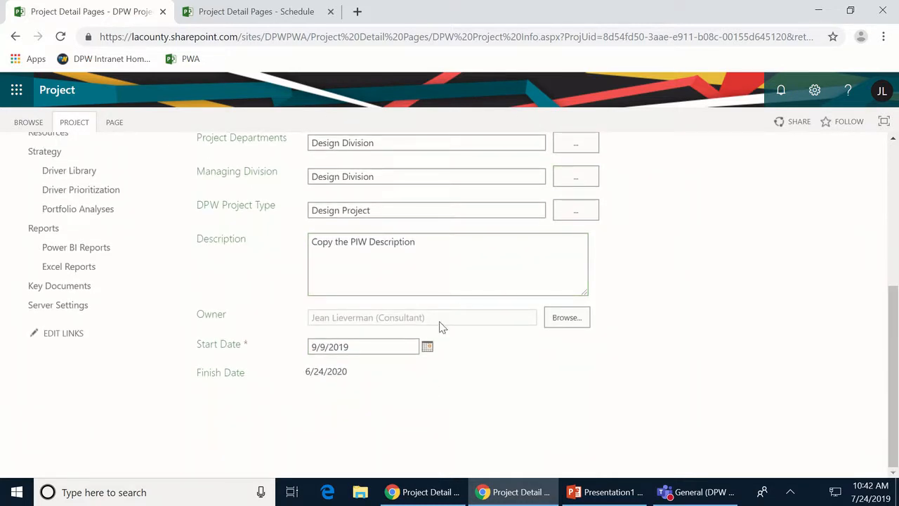
scroll(443, 327, "up", 2)
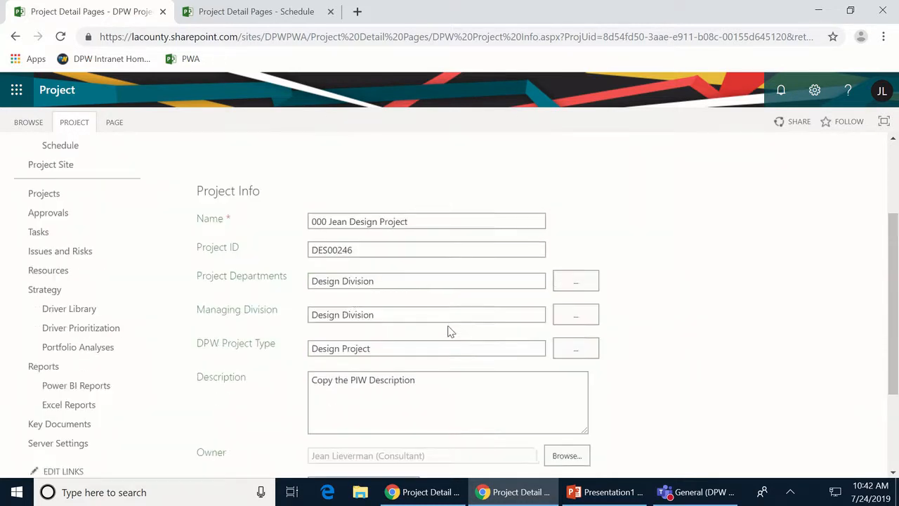
scroll(436, 267, "up", 2)
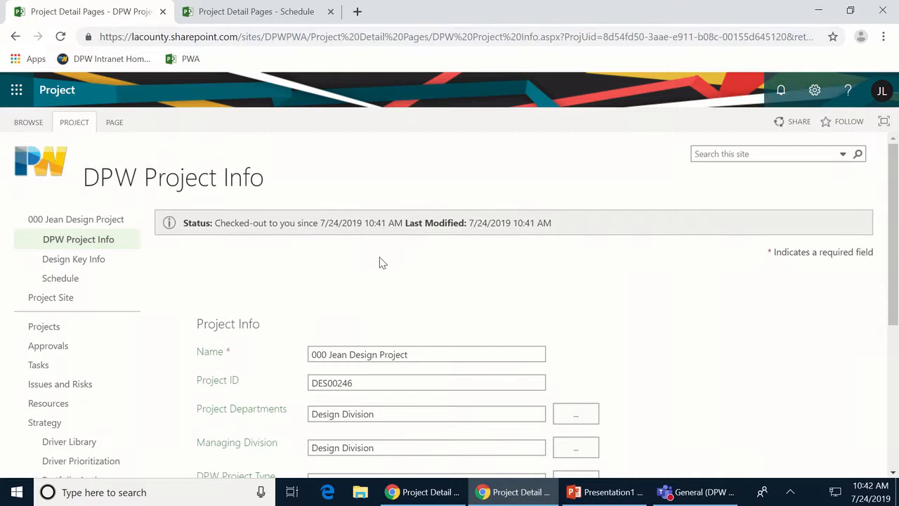
left_click(59, 263)
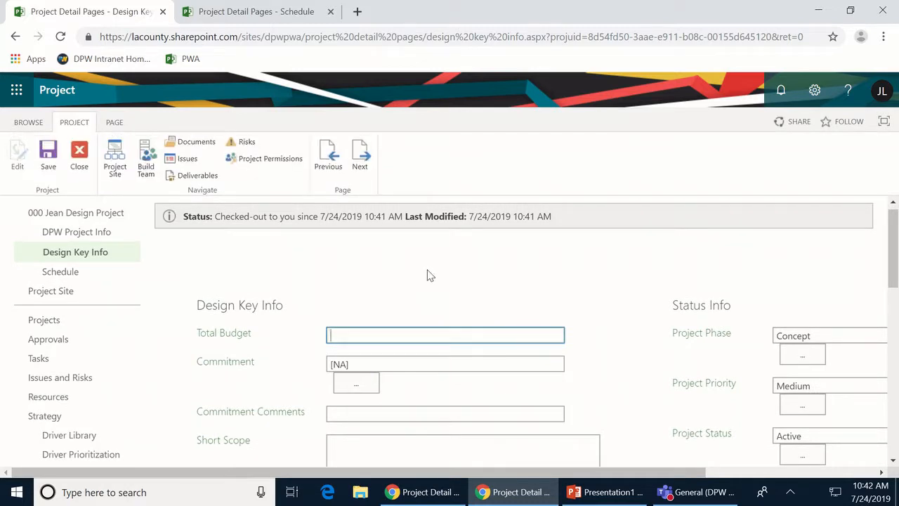
type("1500000")
scroll(414, 383, "down", 1)
key("Tab")
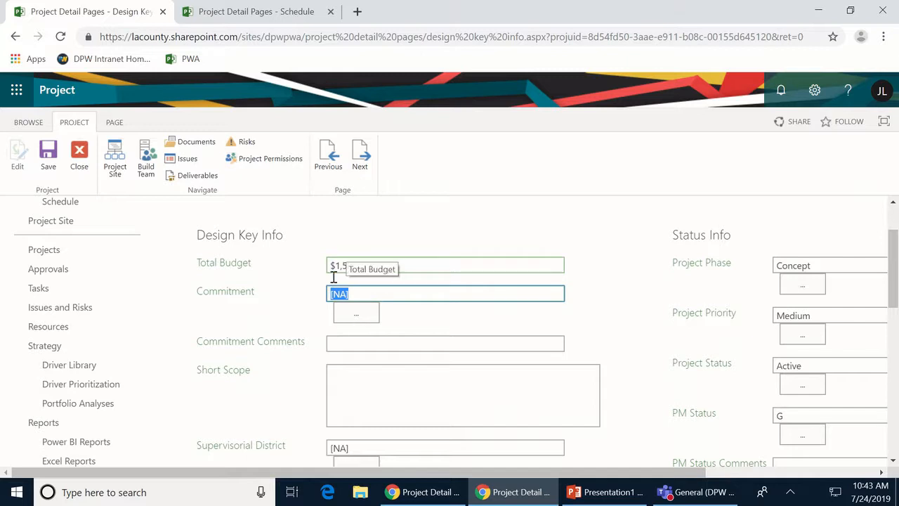
scroll(371, 374, "down", 1)
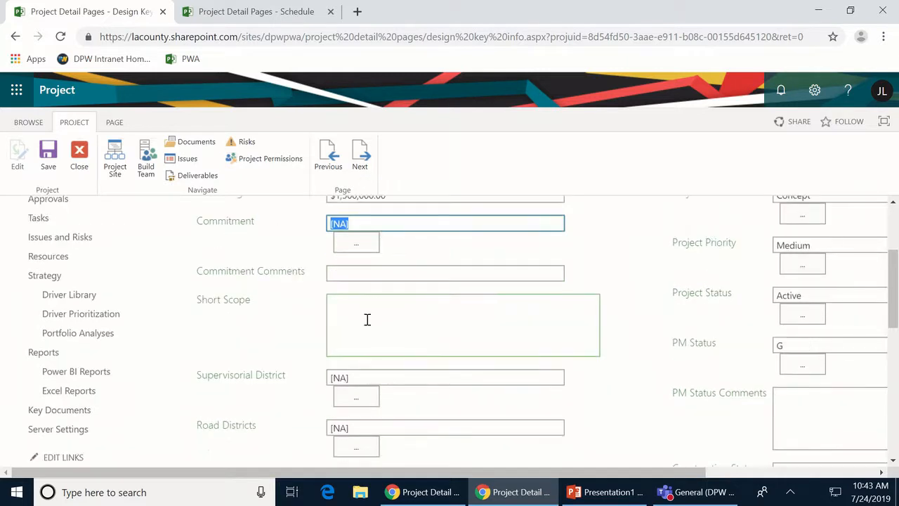
left_click(363, 308)
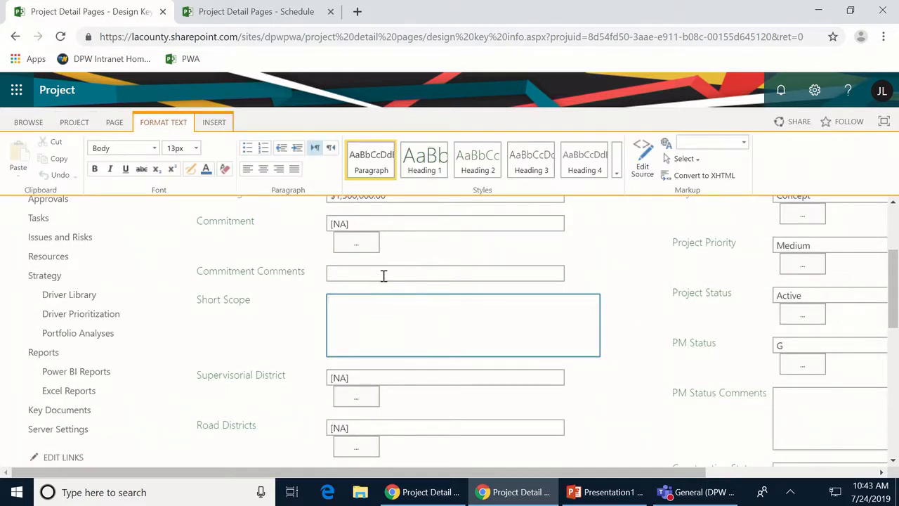
scroll(328, 397, "down", 1)
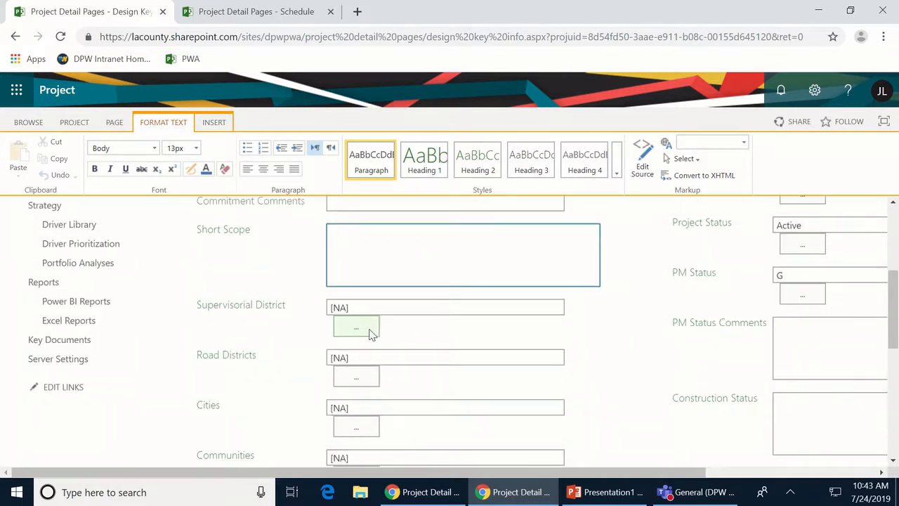
left_click(369, 327)
left_click(342, 404)
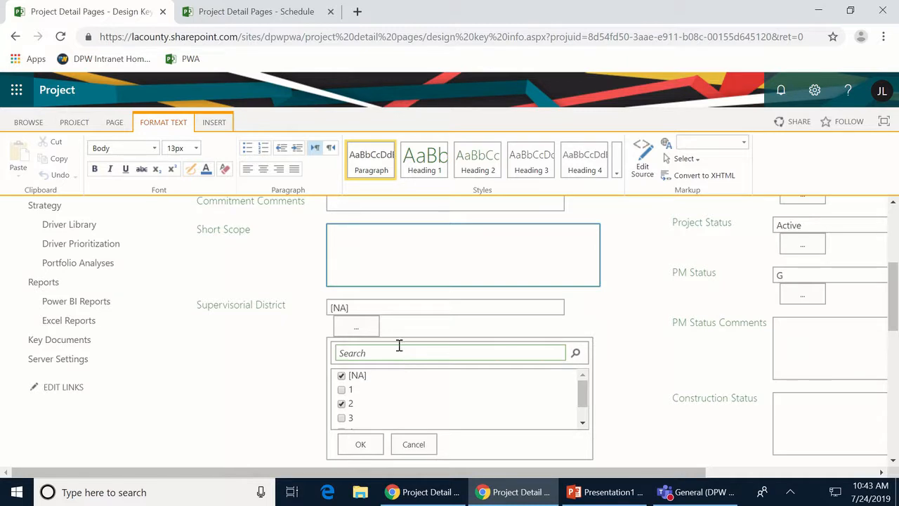
left_click(342, 377)
left_click(361, 330)
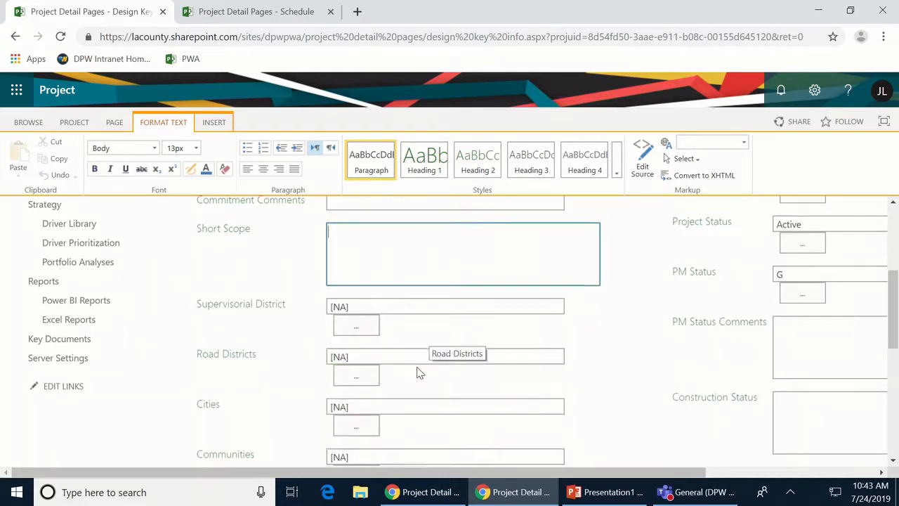
scroll(418, 369, "down", 2)
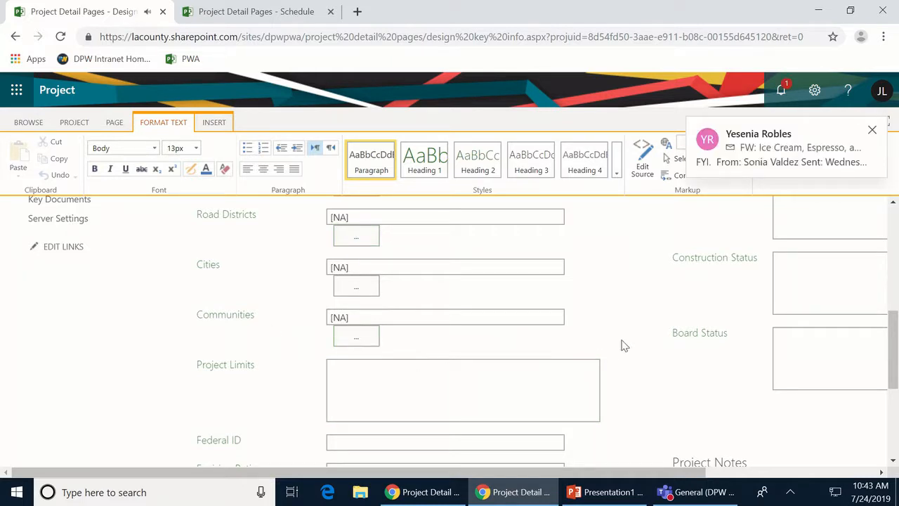
left_click(874, 131)
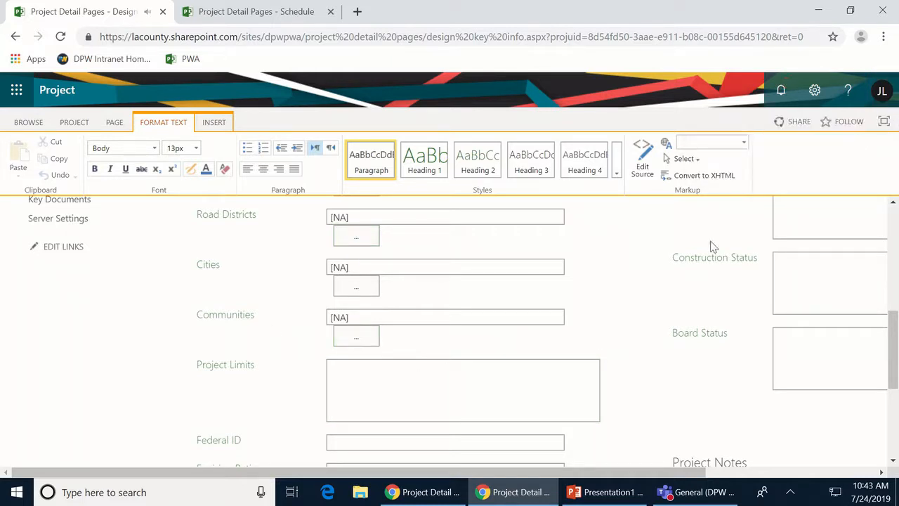
scroll(618, 321, "down", 1)
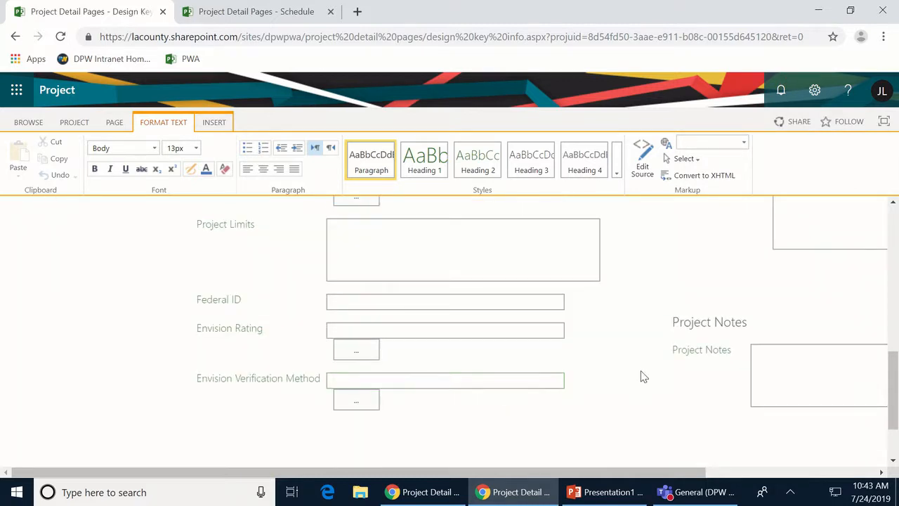
scroll(657, 373, "up", 5)
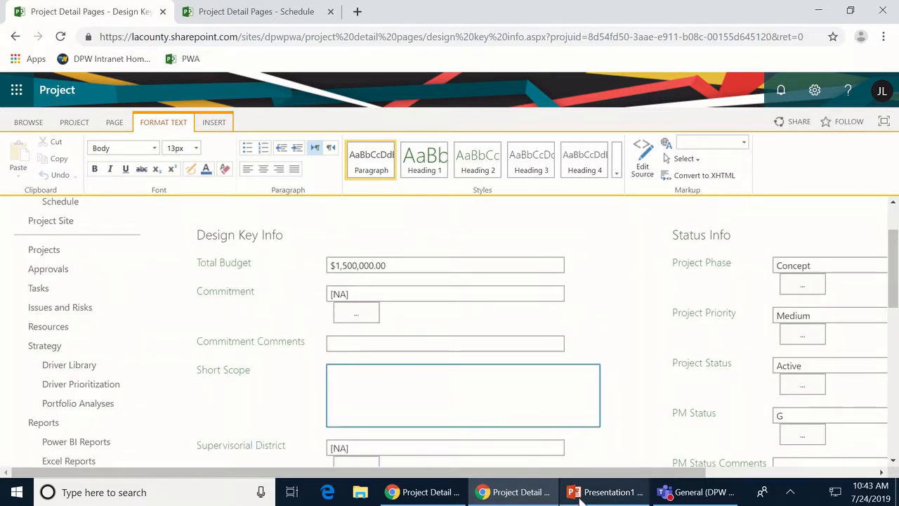
scroll(765, 446, "right", 3)
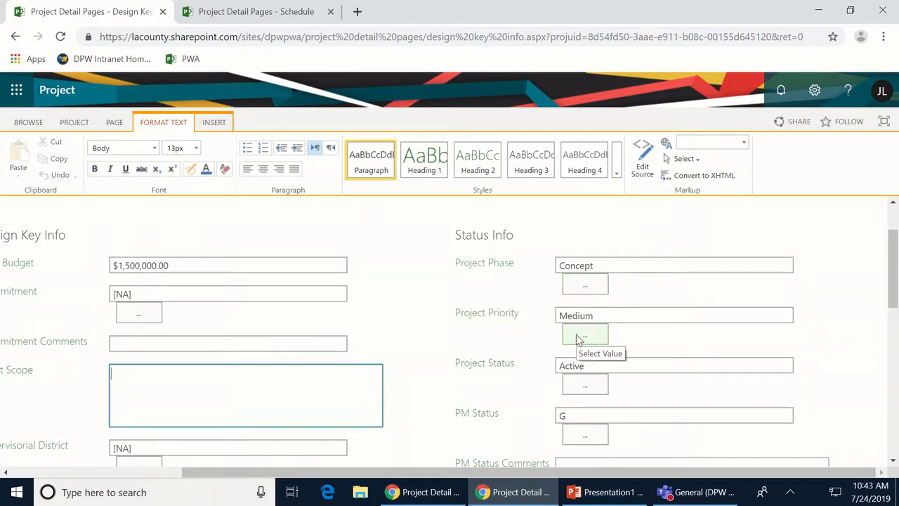
scroll(576, 338, "down", 1)
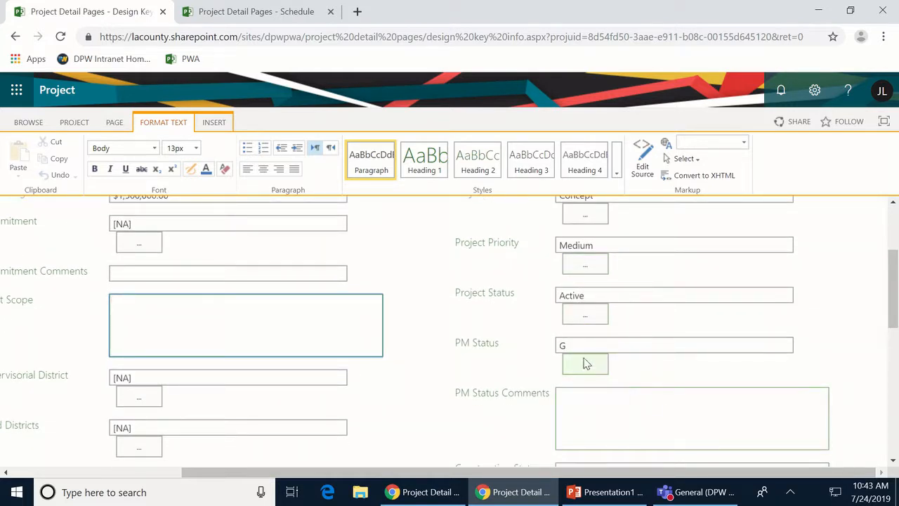
- Enter '07/24/2019 - Will start in Sept' in the PM Status Comments box
left_click(560, 393)
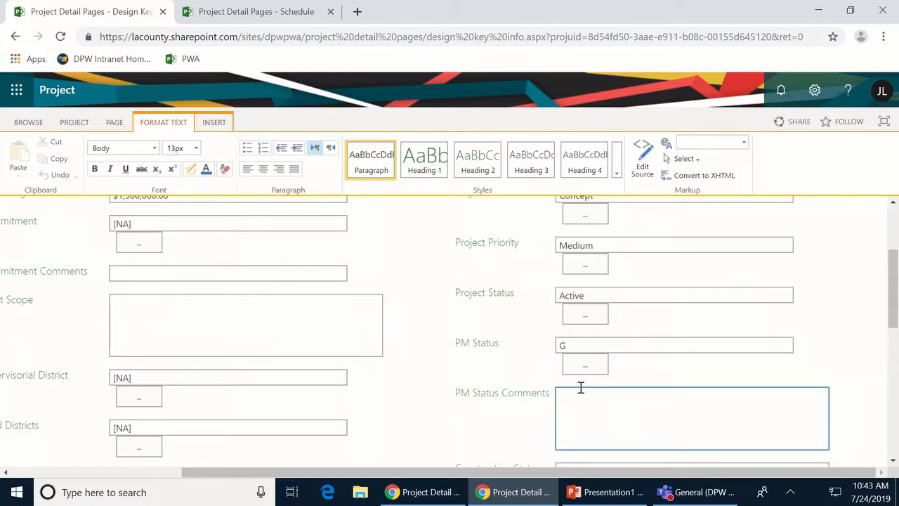
type("07/24/2019 - Will start in Sept")
scroll(496, 273, "down", 4)
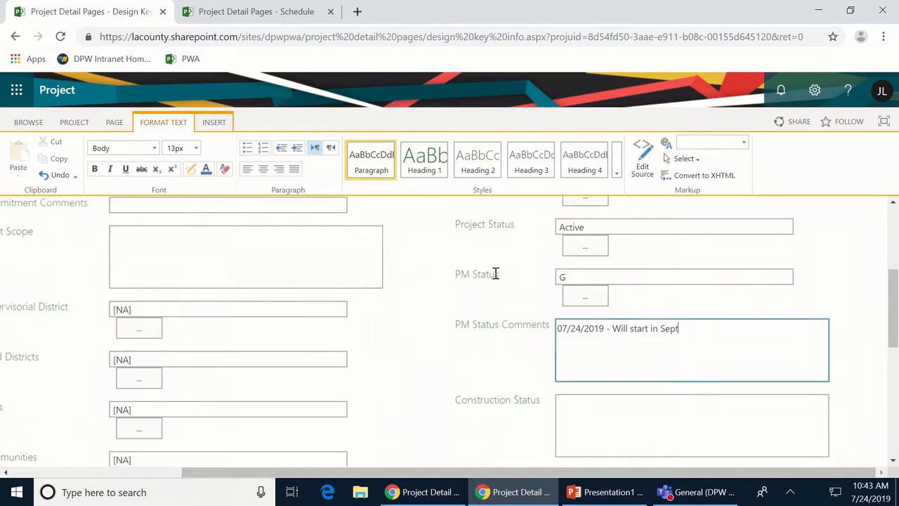
scroll(566, 353, "down", 2)
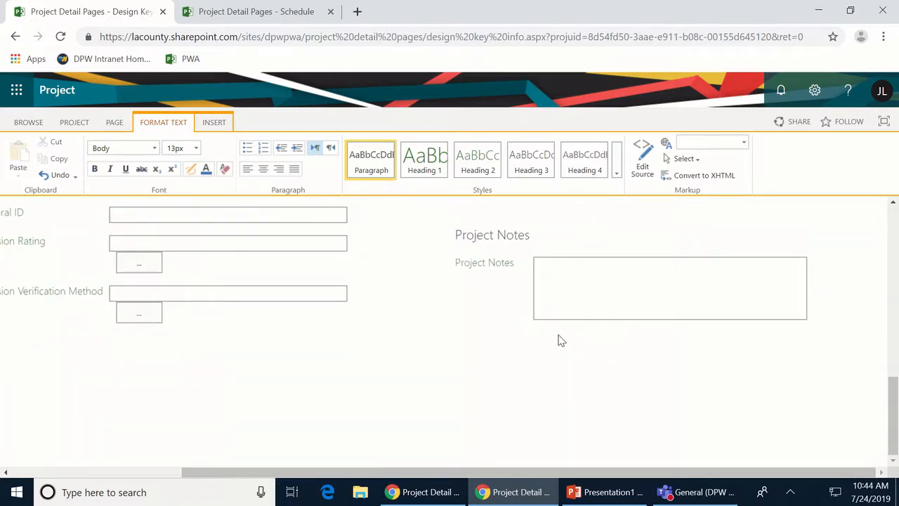
scroll(557, 340, "up", 3)
scroll(572, 321, "up", 8)
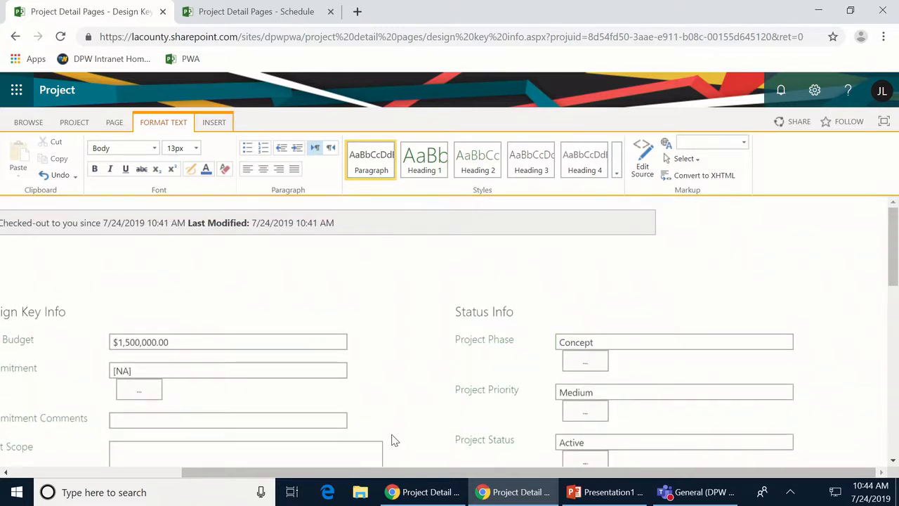
- Save the Design Key Info form from the PROJECT tab and go to the Schedule page
left_click(20, 472)
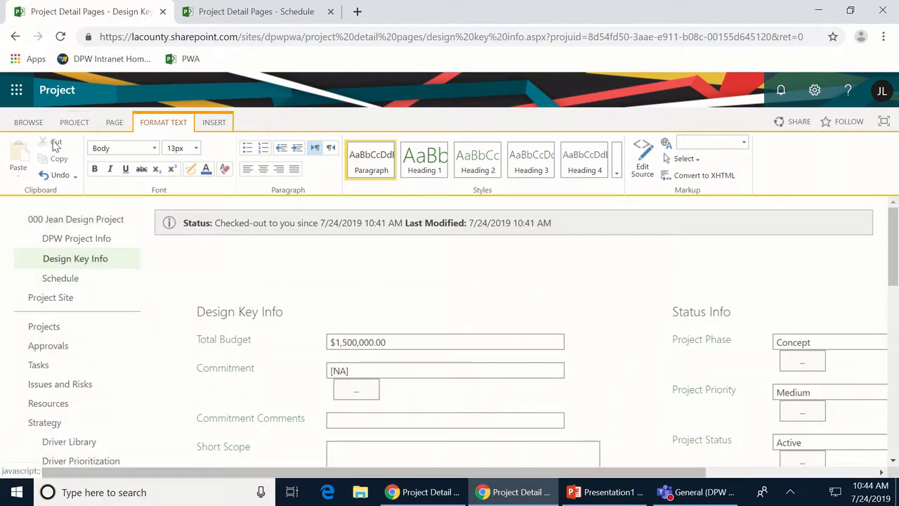
left_click(75, 124)
left_click(48, 155)
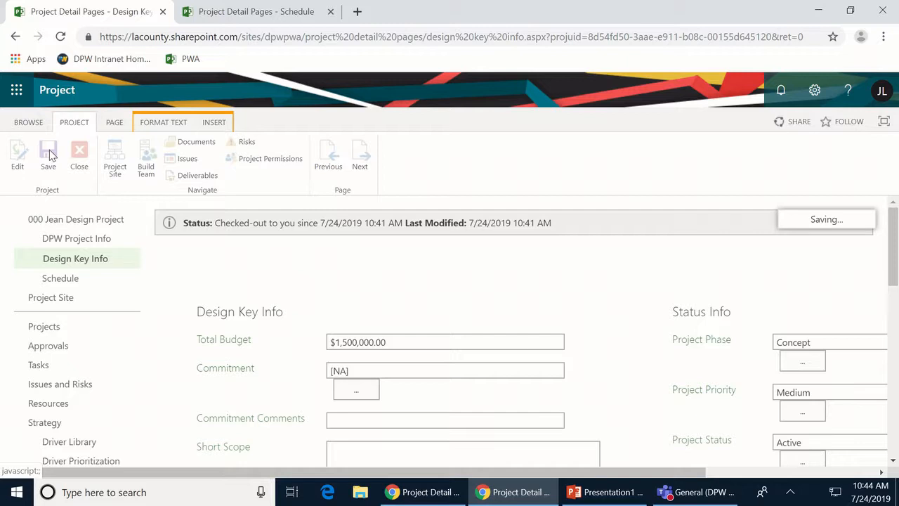
left_click(62, 280)
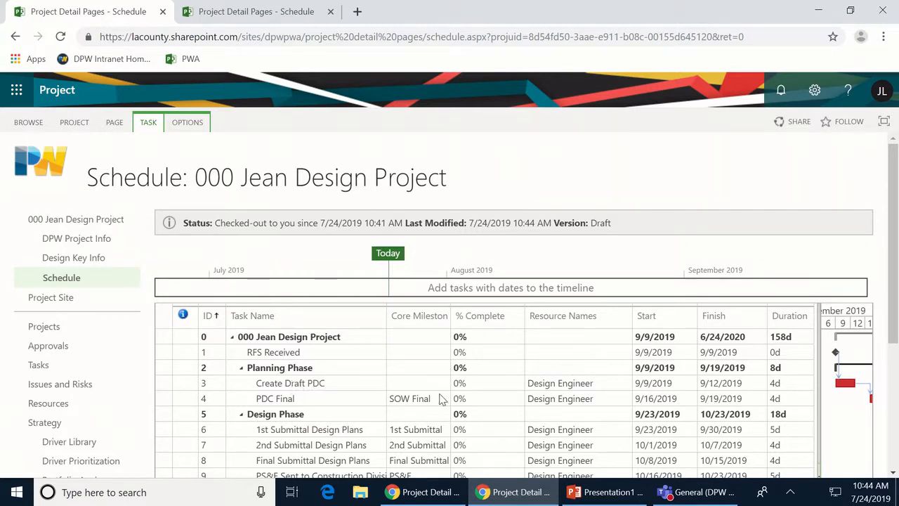
- Open Build Team from the PROJECT tab and tick the generic Design Engineer
left_click(77, 126)
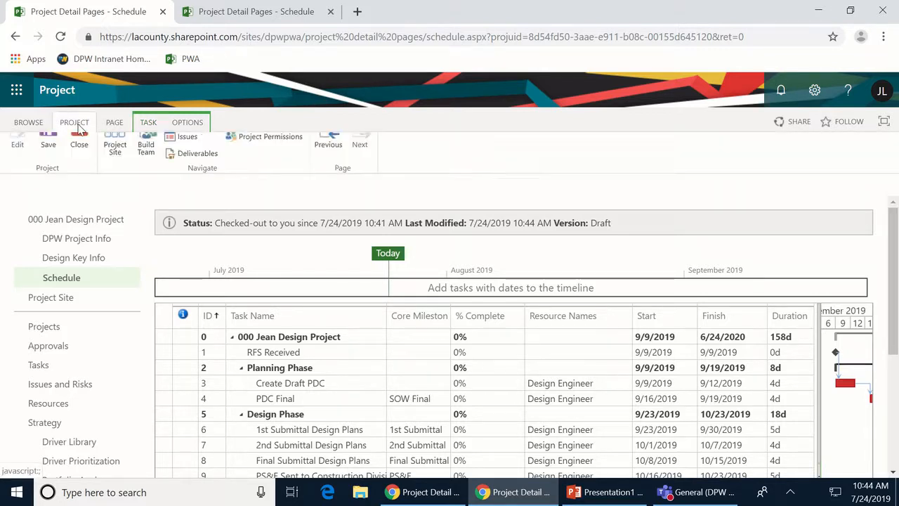
left_click(138, 173)
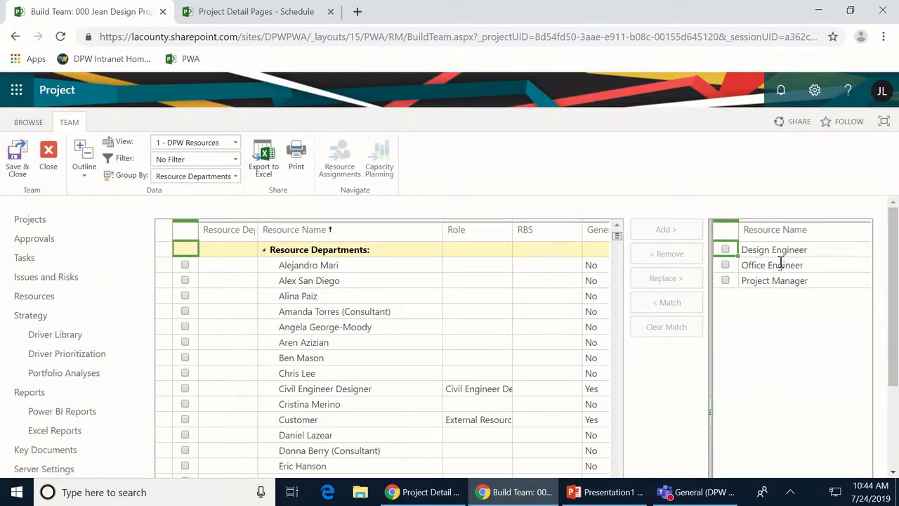
left_click(726, 251)
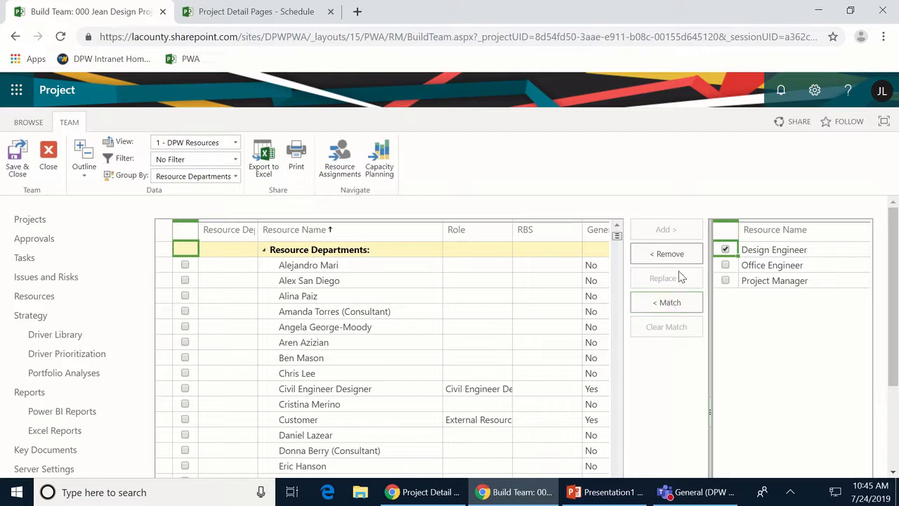
- Match resources to the Design Engineer role and swap in a Design Division engineer
left_click(659, 307)
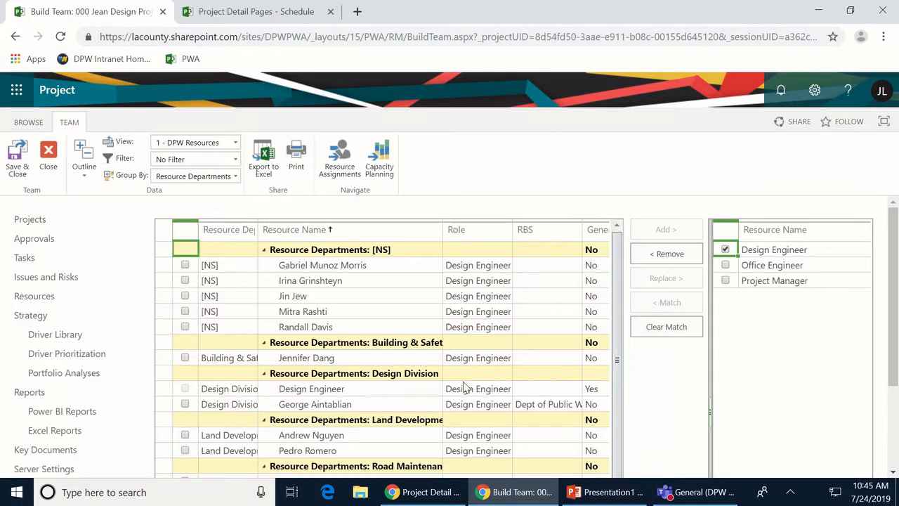
scroll(396, 348, "down", 3)
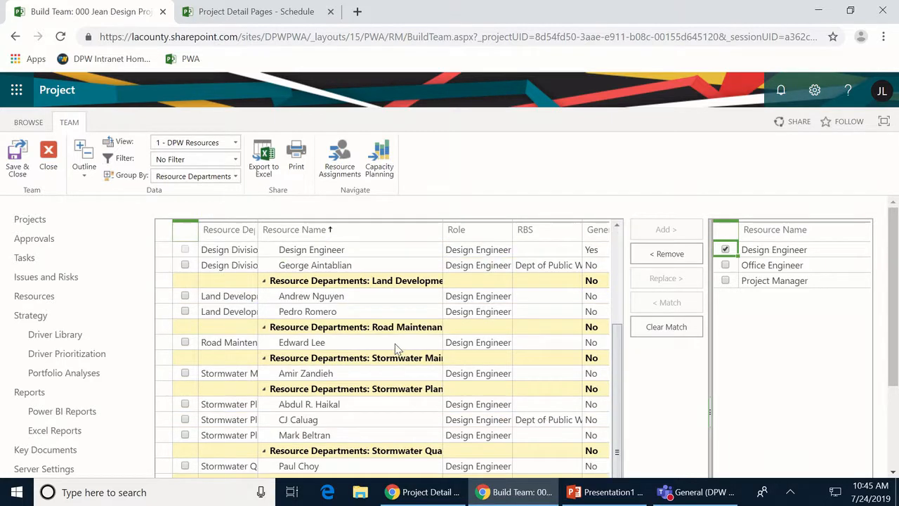
scroll(396, 349, "up", 3)
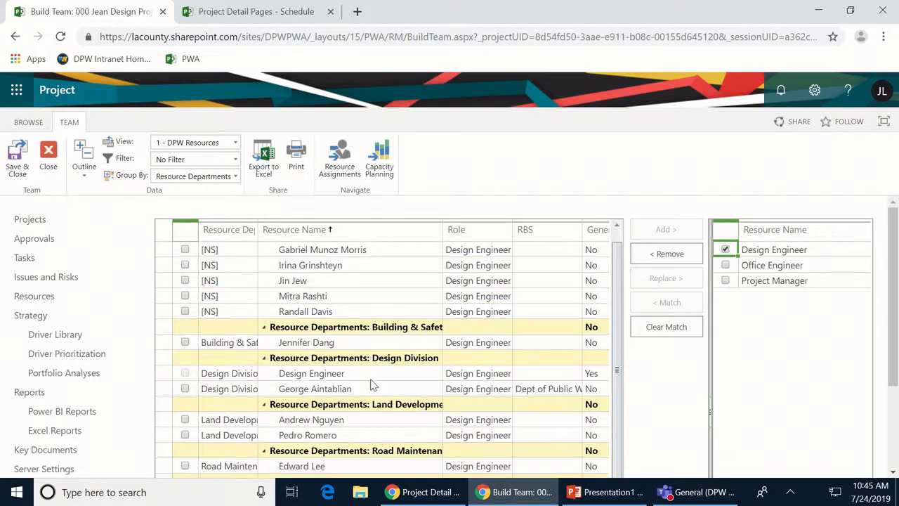
left_click(185, 391)
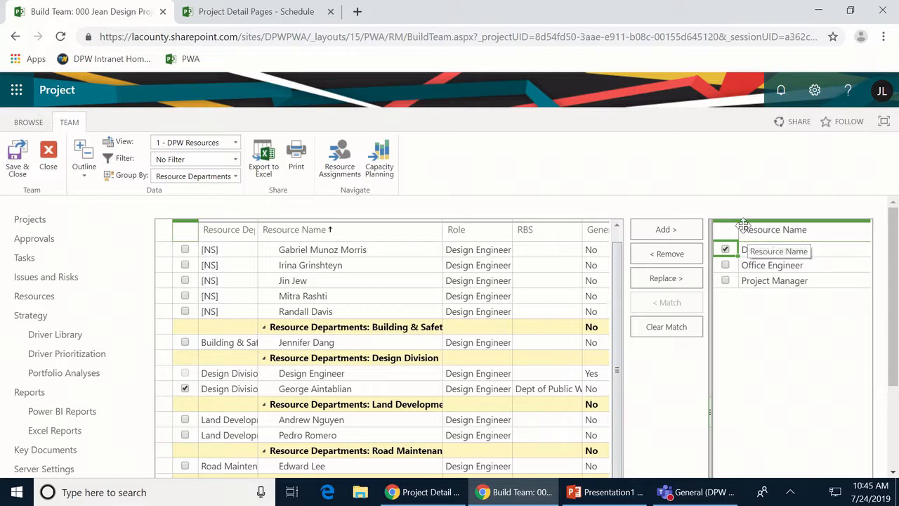
left_click(670, 281)
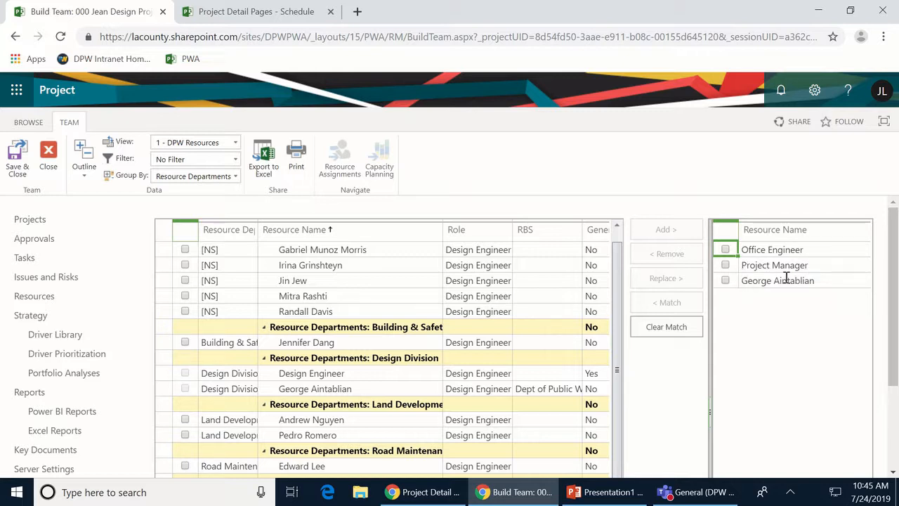
- Swap the generic Office Engineer for a named person from the full resource list
left_click(726, 251)
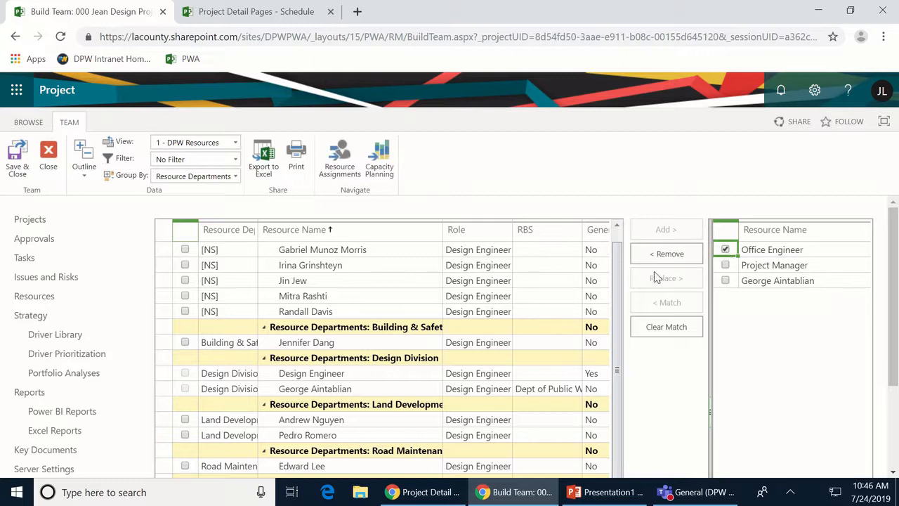
left_click(655, 327)
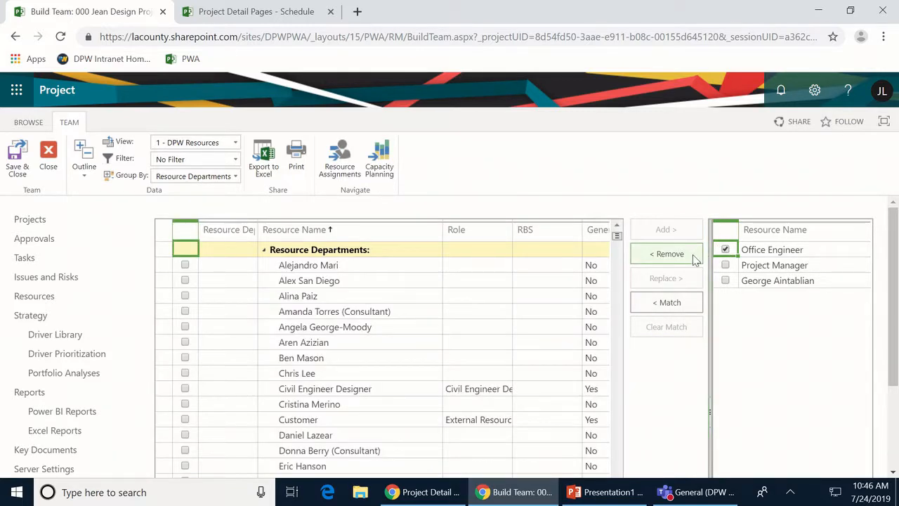
left_click(666, 303)
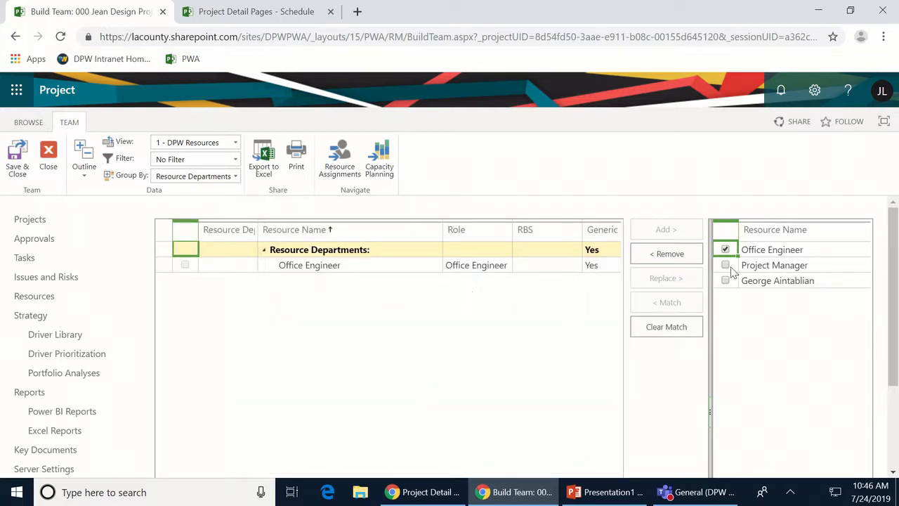
left_click(654, 330)
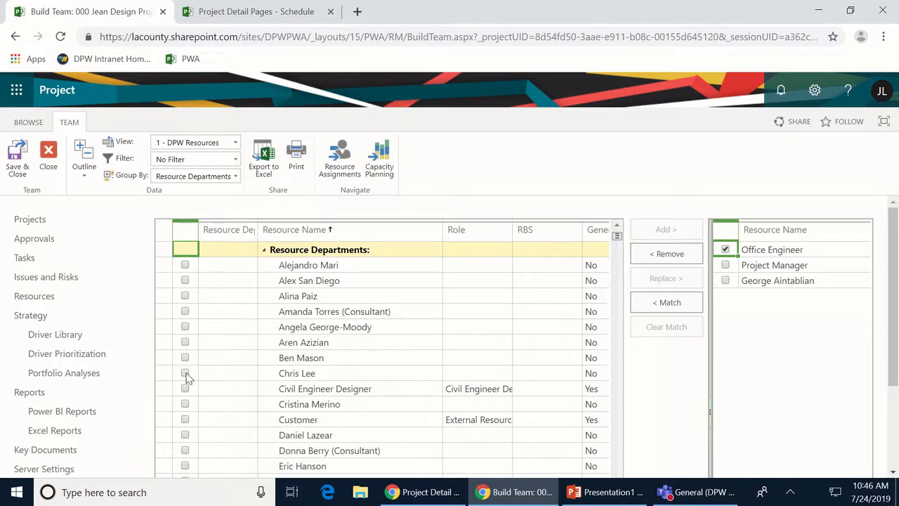
left_click(185, 373)
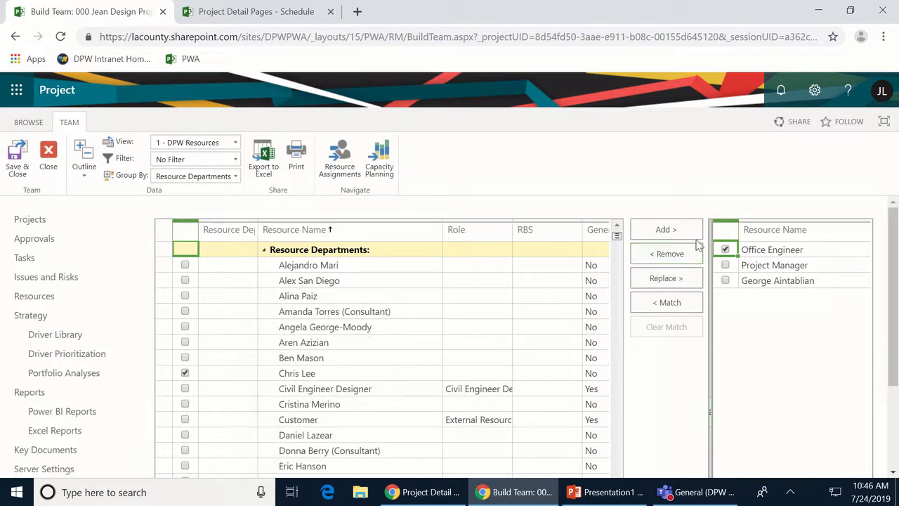
left_click(684, 281)
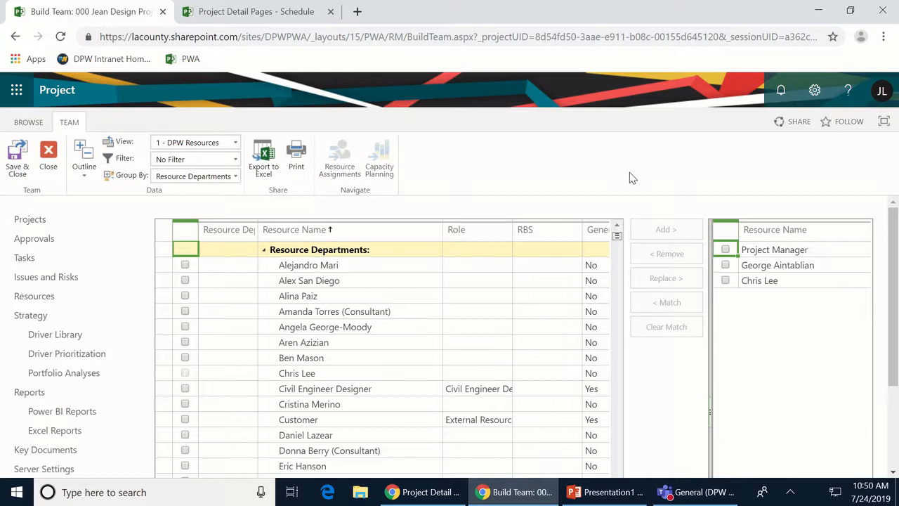
- Exit Build Team without saving, publish the schedule, and show tasks down to Prepare As-Builts
left_click(49, 158)
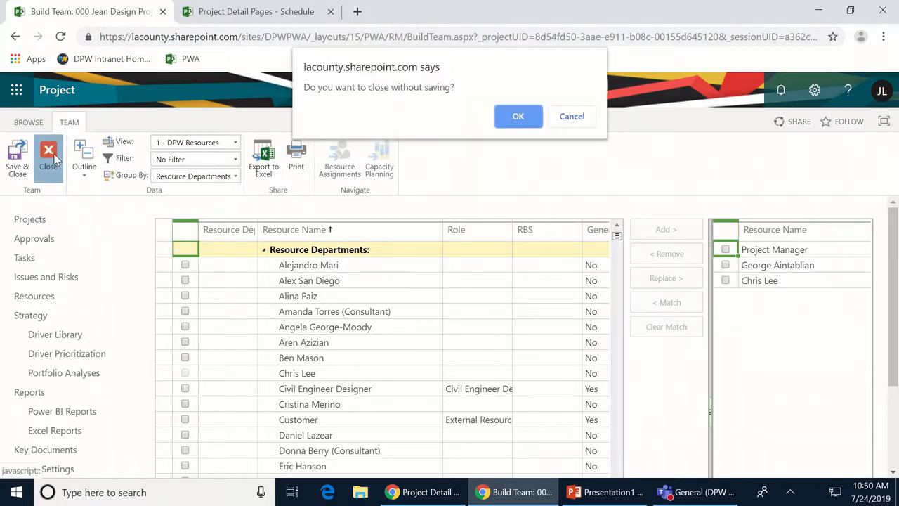
left_click(518, 118)
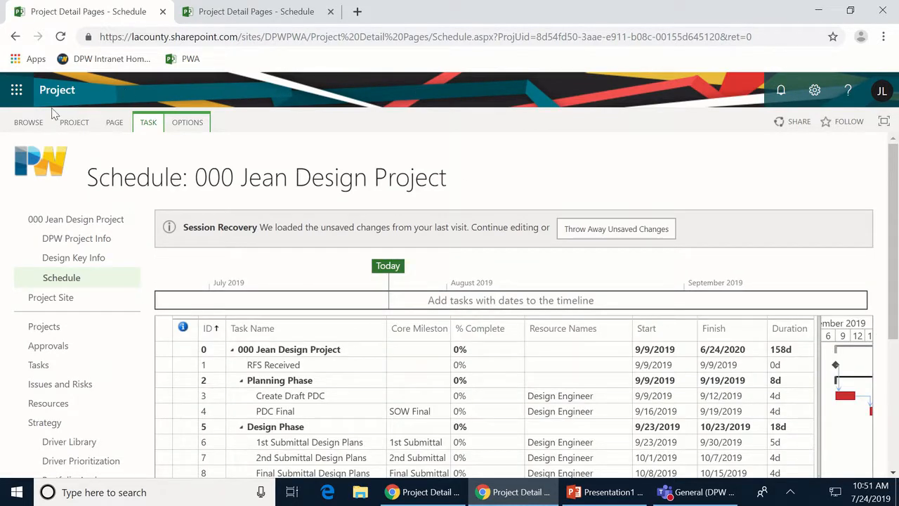
left_click(146, 123)
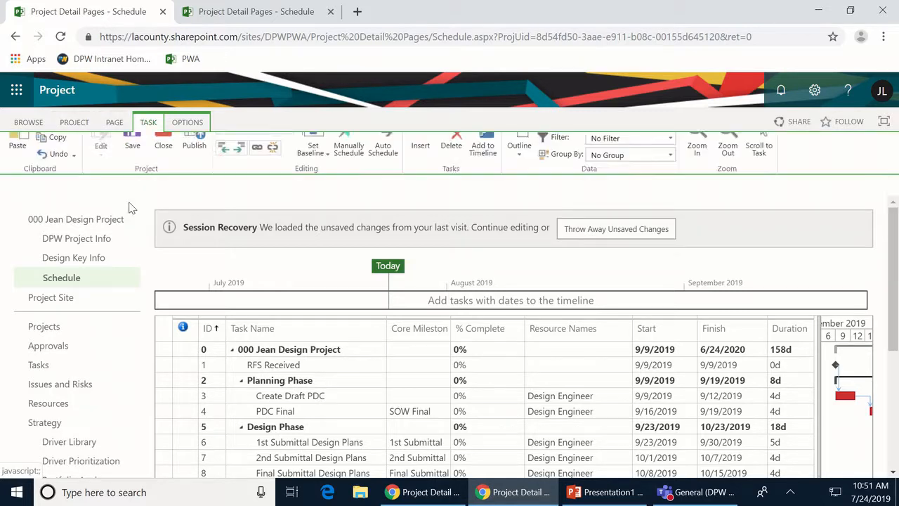
left_click(195, 162)
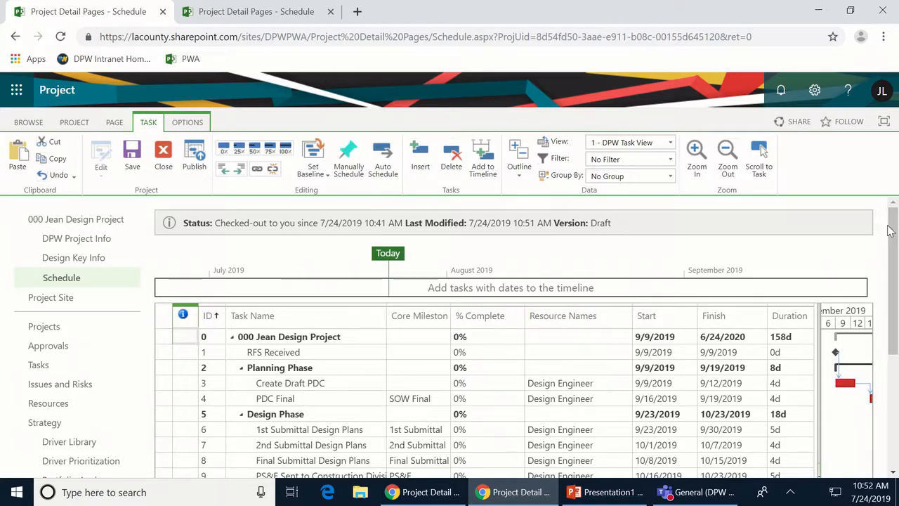
left_click_drag(892, 232, 883, 290)
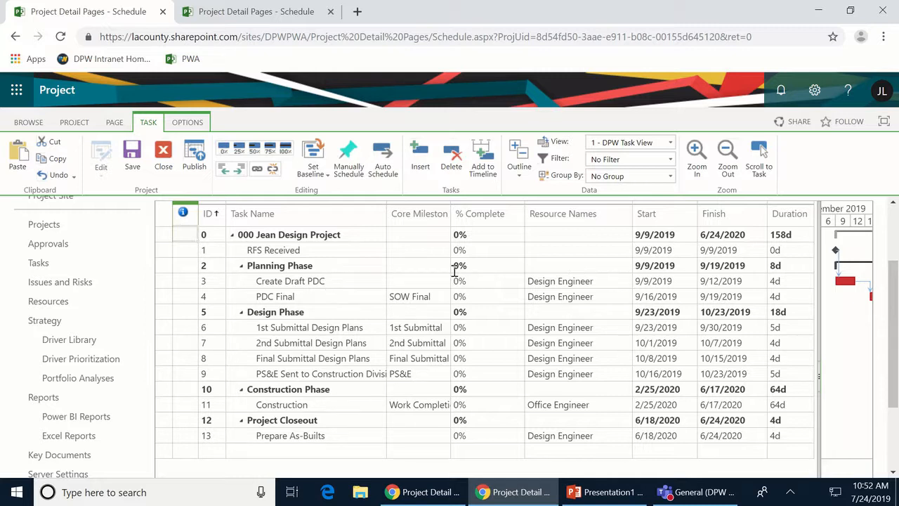
- Set design durations: Create Draft PDC 5d, PDC Final 10d, submittals 20d, 10d and 45d
left_click(788, 286)
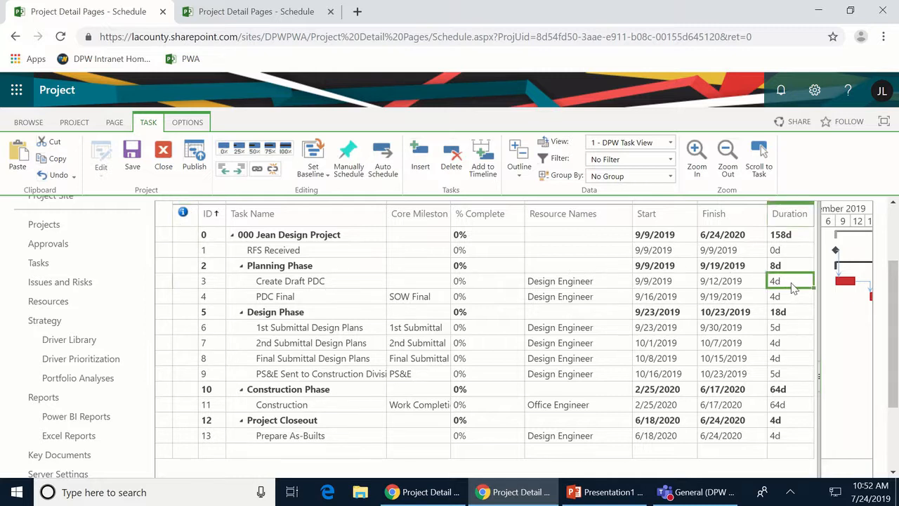
type("50")
key("Return")
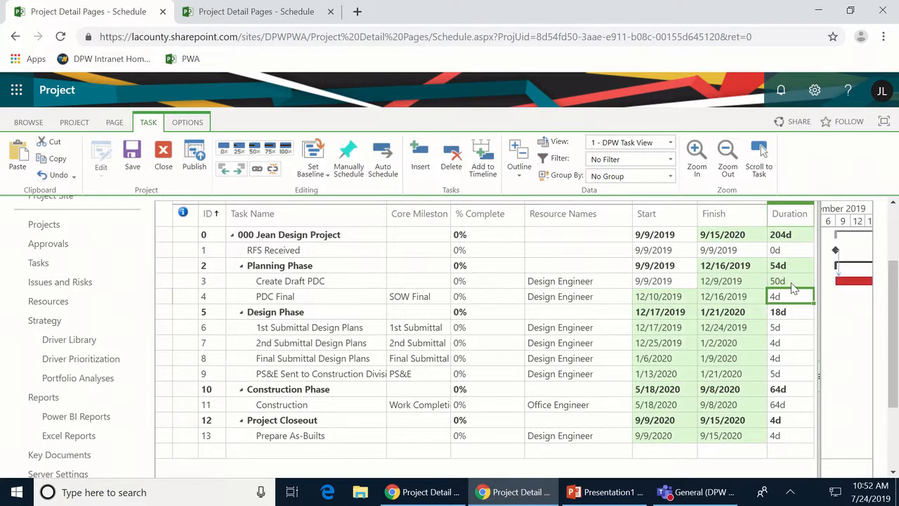
type("10")
key("Return")
key("Down")
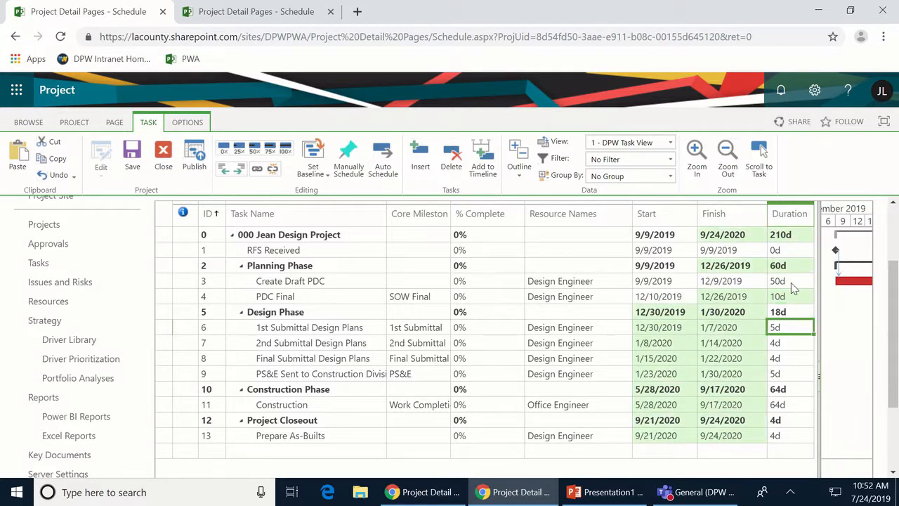
type("20")
key("Return")
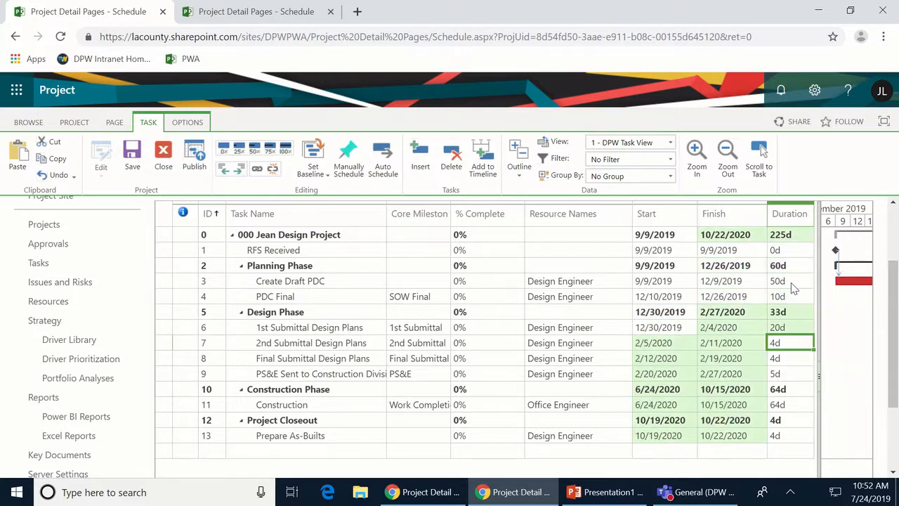
type("10")
key("Return")
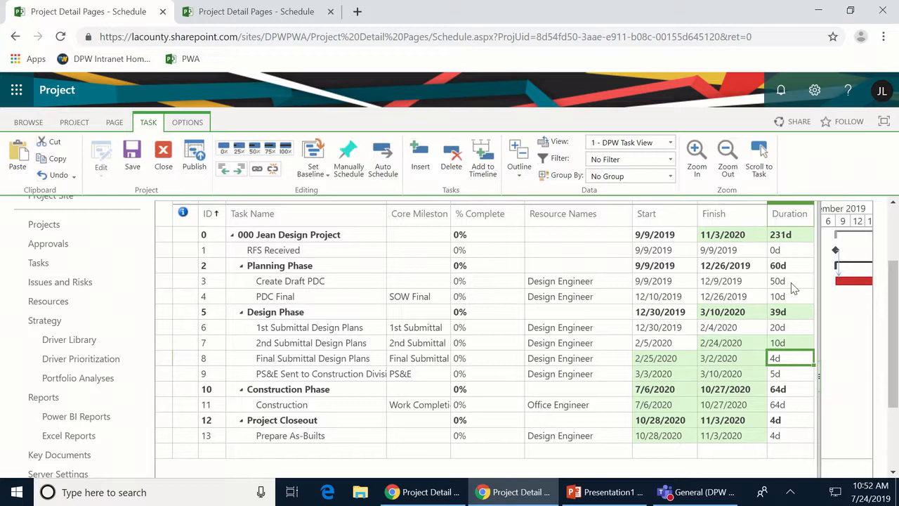
key("BackSpace")
type("5")
key("Return")
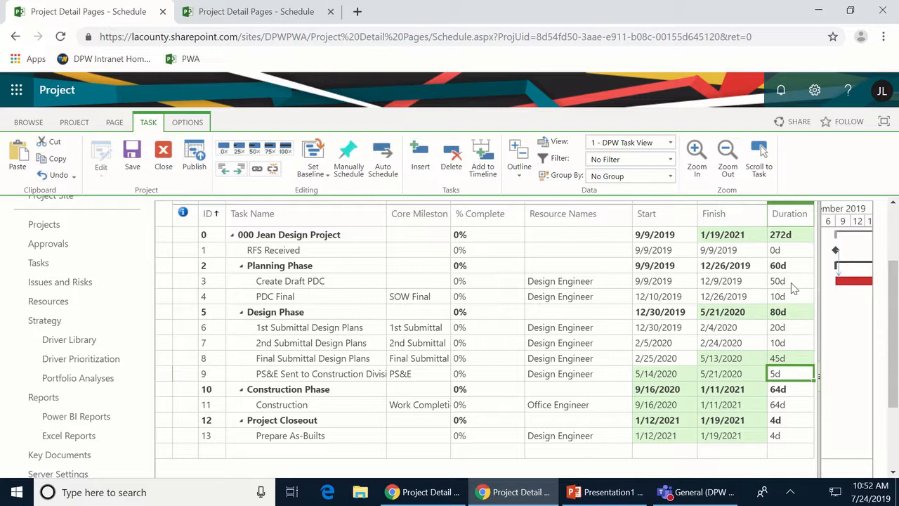
- Set the Construction task duration to 120 days
key("Down")
key("Down")
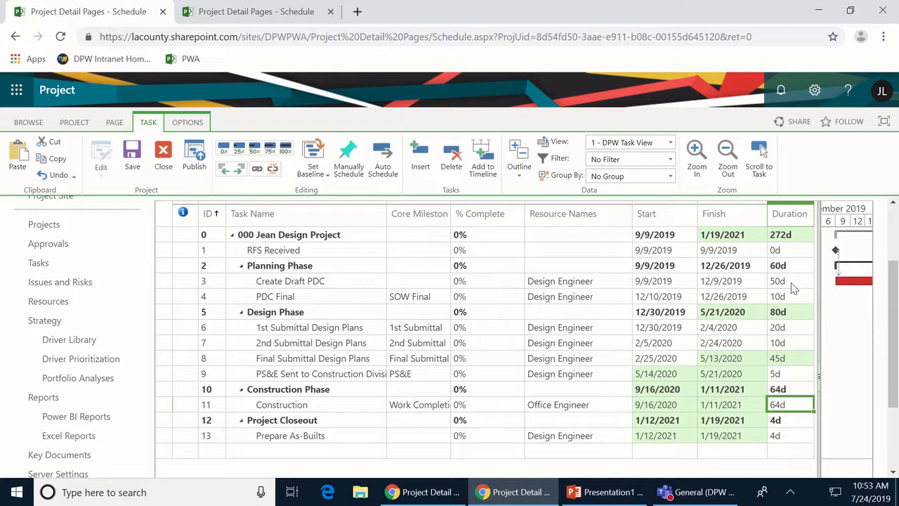
type("120")
key("Return")
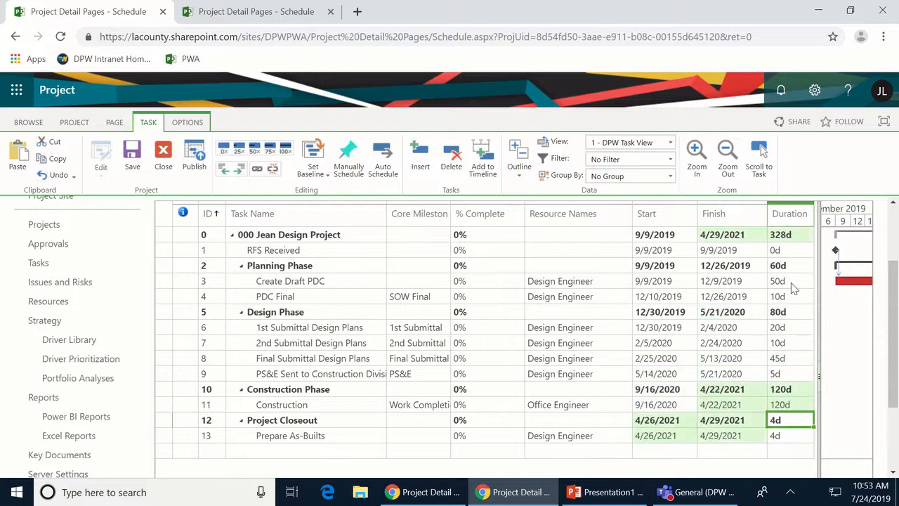
key("Down")
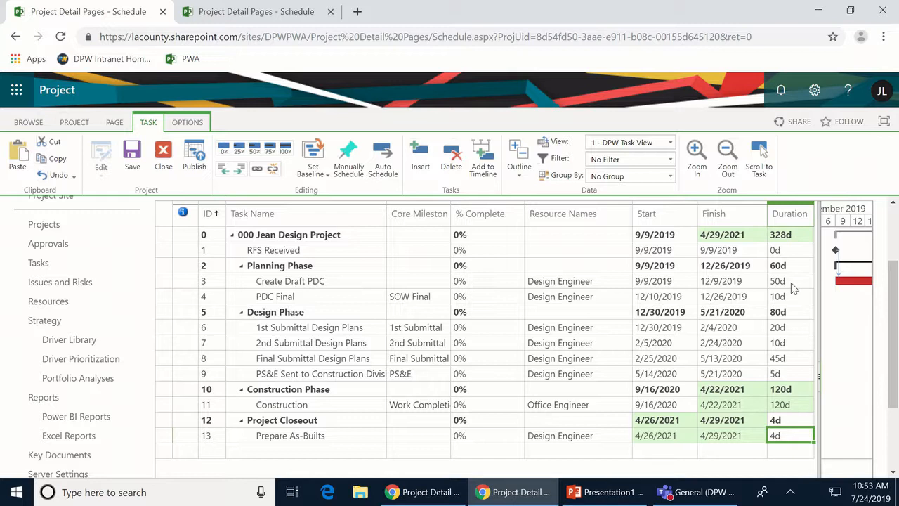
key("Up")
key("Up")
key("Up")
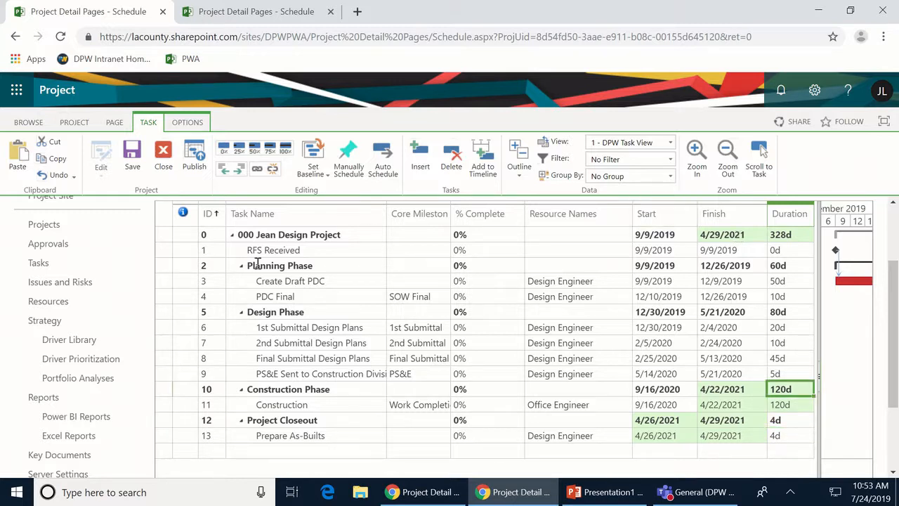
- Commit the duration edit and save the schedule, declining to leave for Build Team
left_click(603, 281)
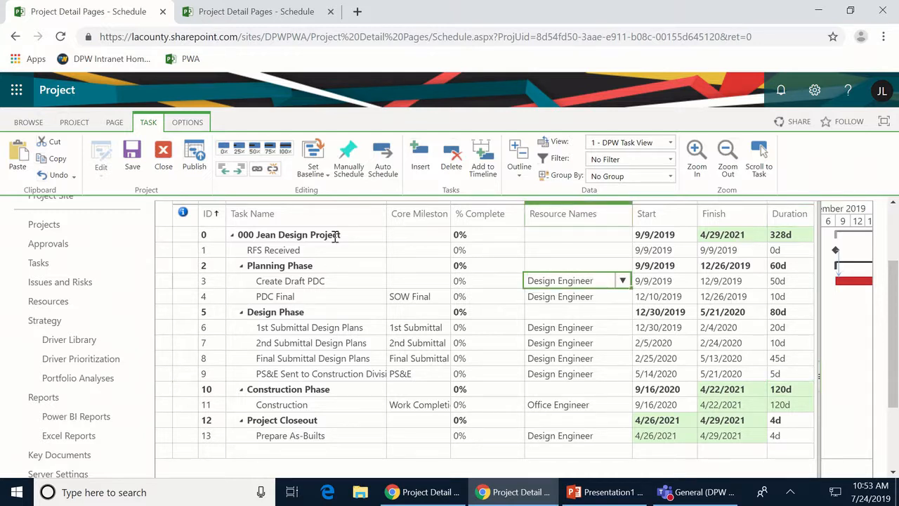
left_click(75, 123)
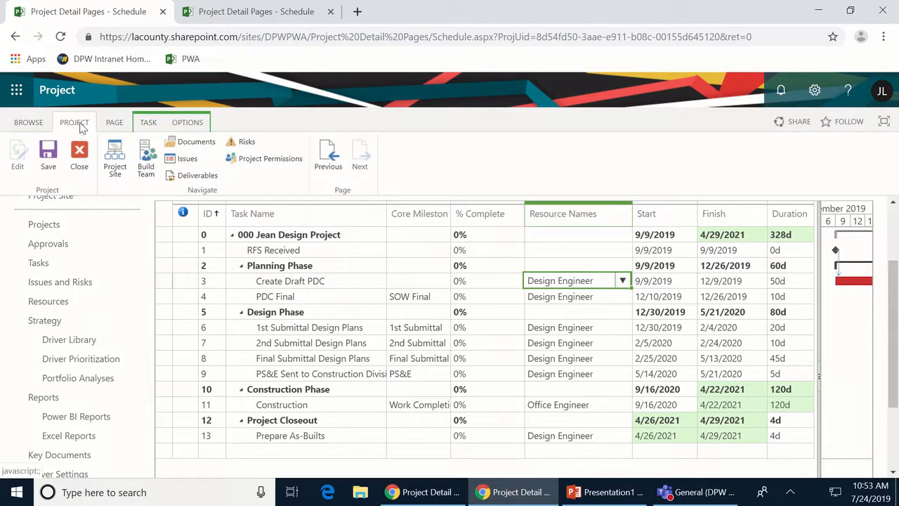
left_click(158, 165)
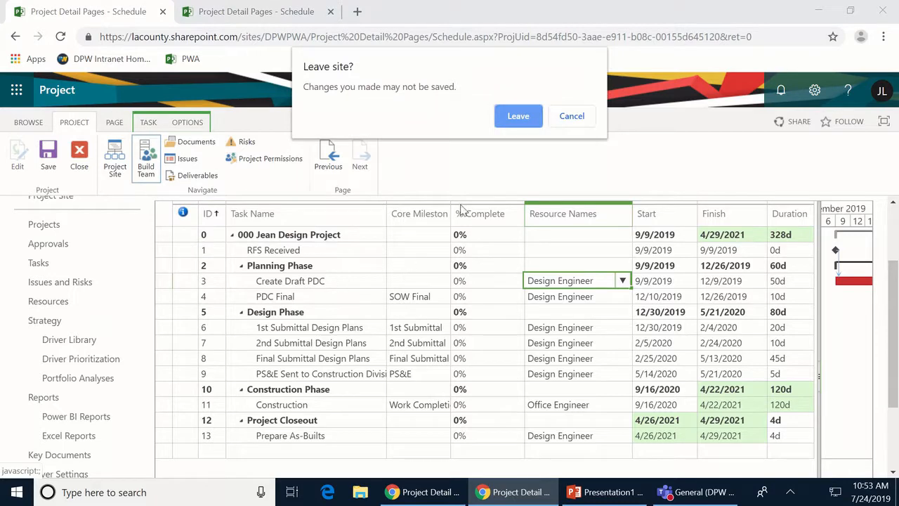
left_click(562, 118)
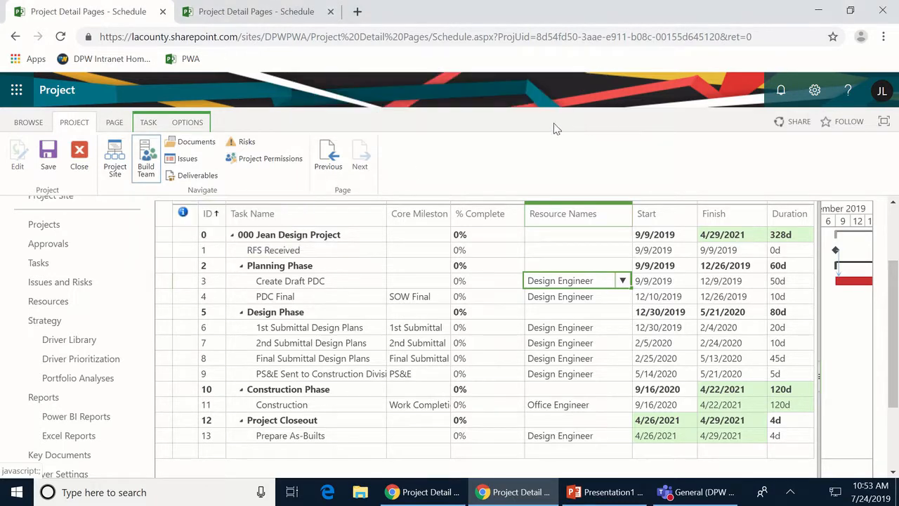
left_click(43, 159)
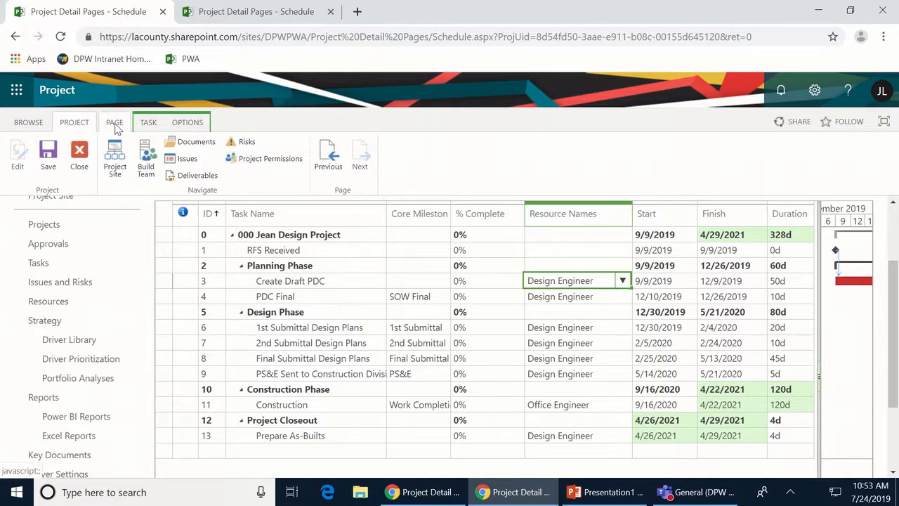
left_click(146, 122)
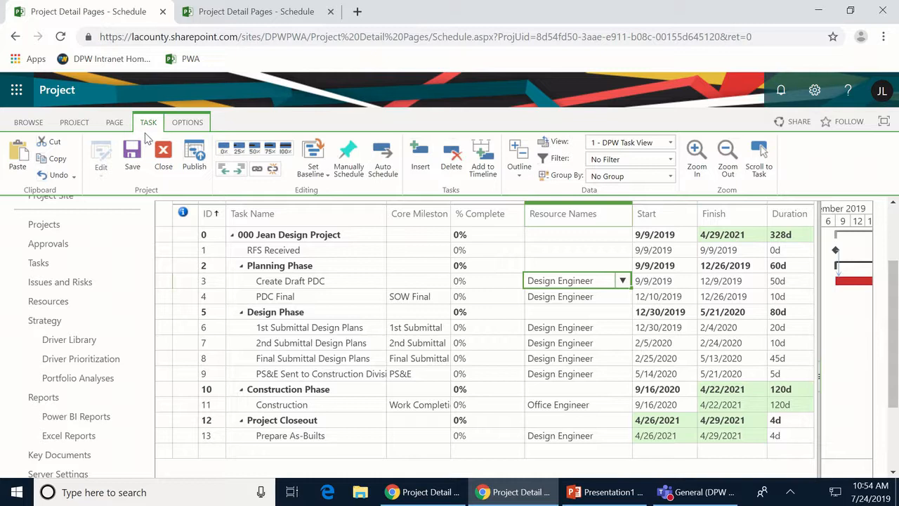
- Set the project's Baseline from the TASK tab's Set Baseline menu
left_click(329, 177)
mouse_move(335, 193)
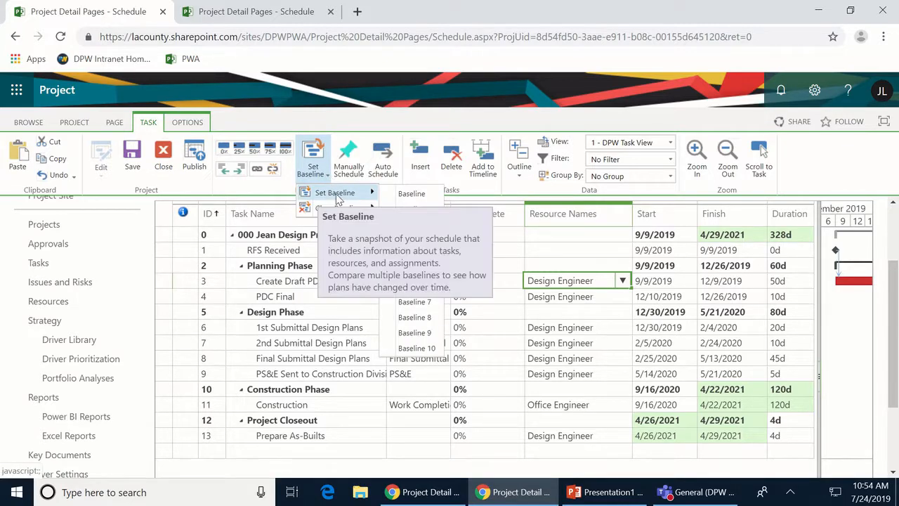
left_click(434, 197)
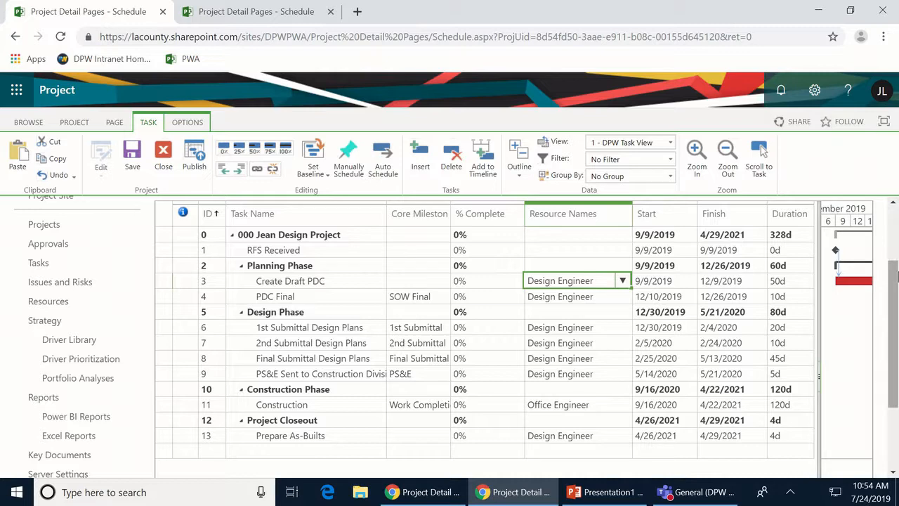
- Reopen the Set Baseline menu to confirm the baseline was last saved today
scroll(894, 283, "up", 3)
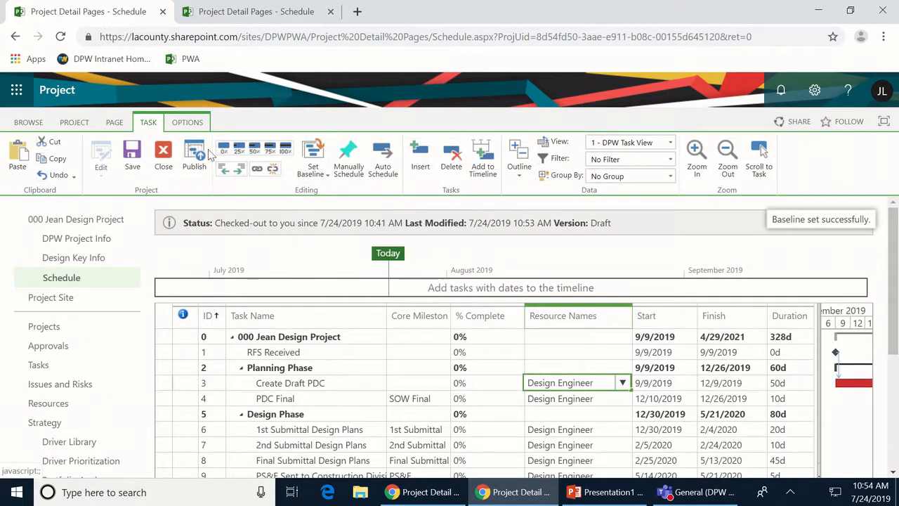
left_click(328, 175)
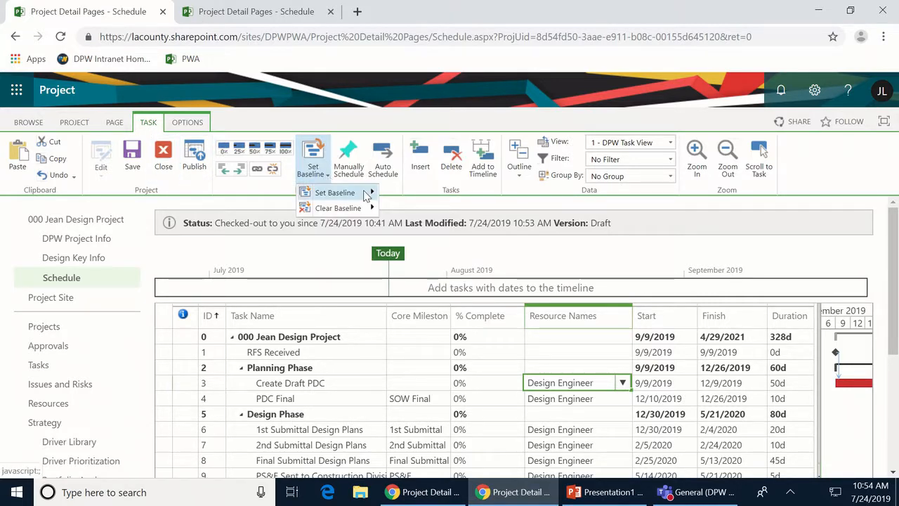
mouse_move(372, 195)
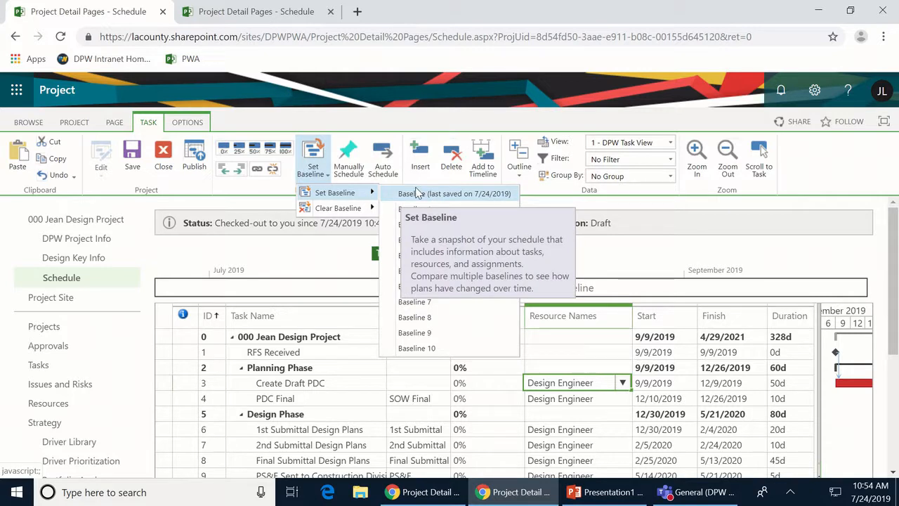
left_click(811, 163)
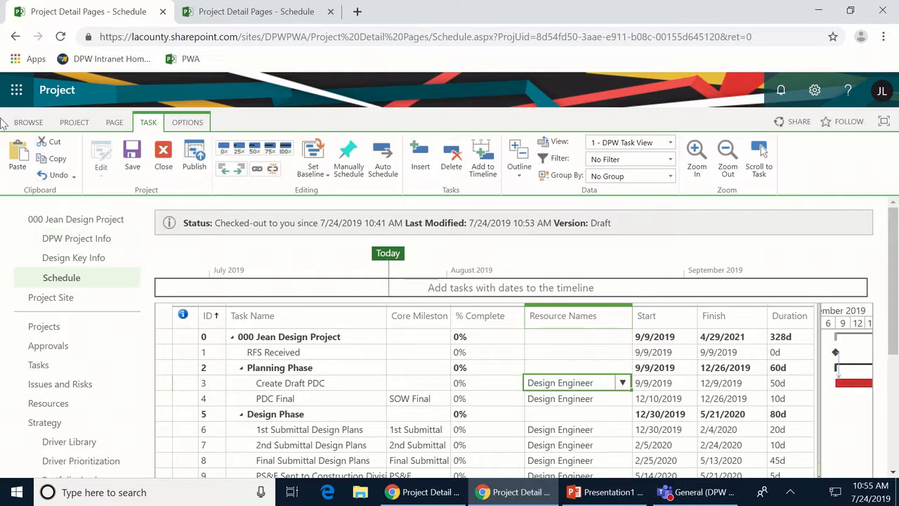
- Stay on the schedule instead of leaving for DPW Project Info, and save the baselined schedule
left_click(65, 240)
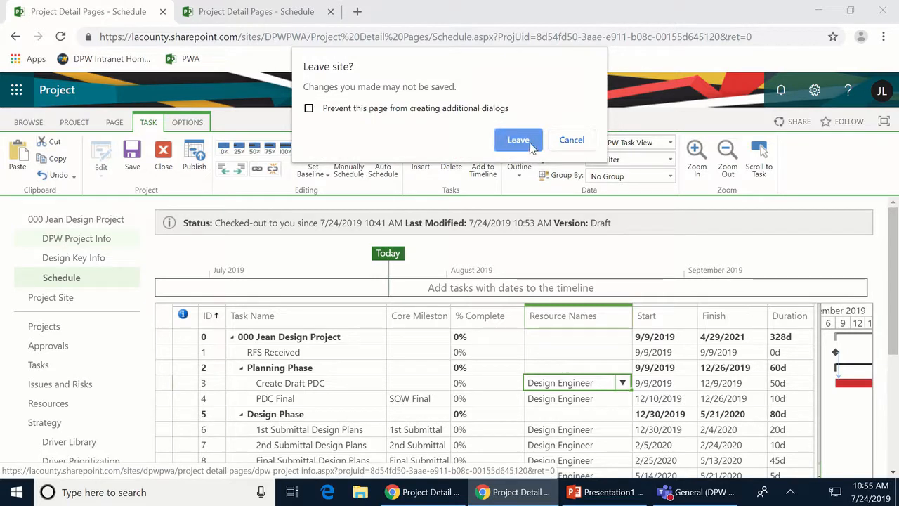
left_click(575, 142)
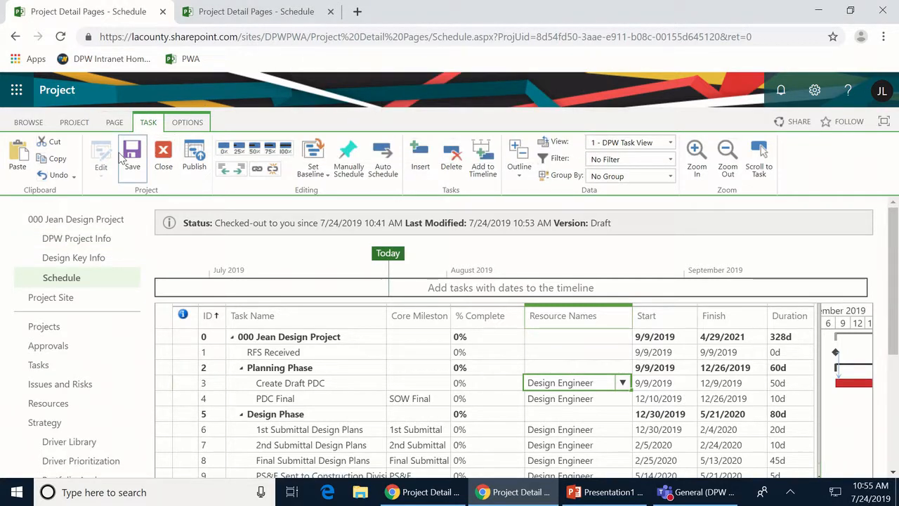
left_click(137, 163)
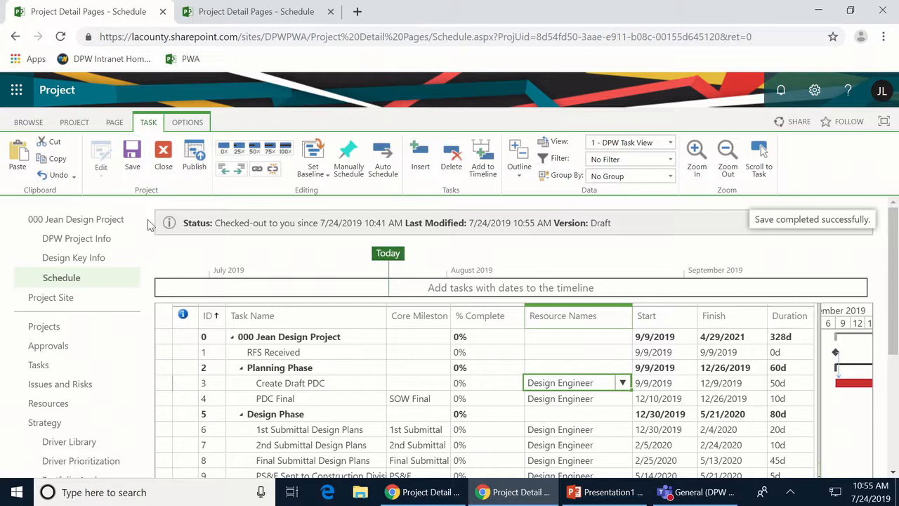
- Check that DPW Project Info shows the 4/29/2021 Finish Date, then go to Design Key Info
left_click(63, 240)
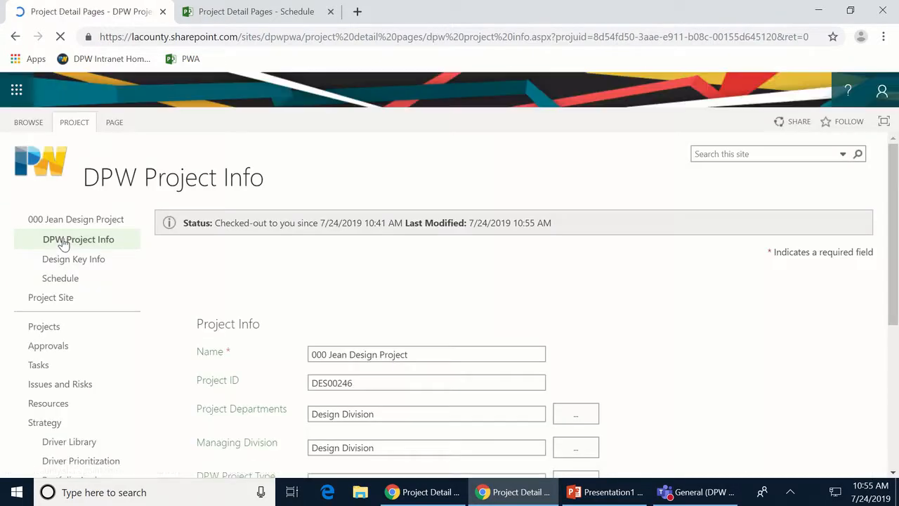
scroll(532, 352, "down", 4)
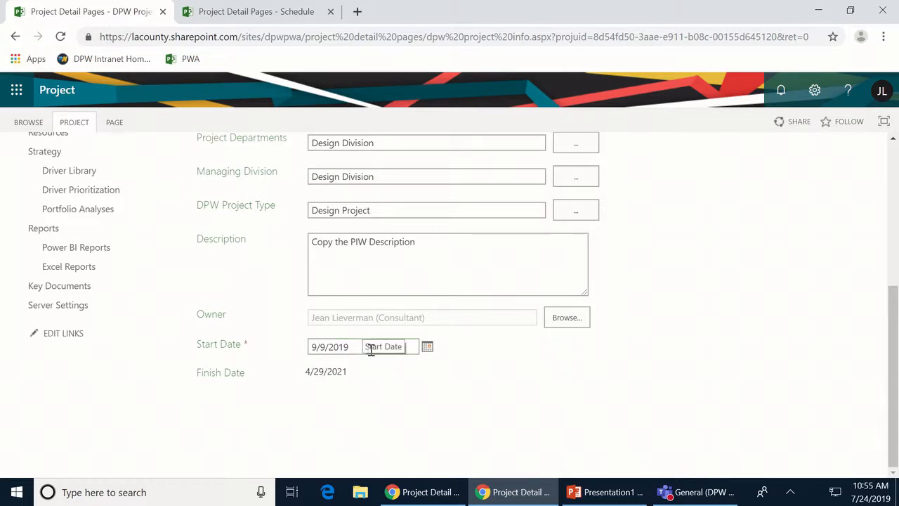
scroll(445, 360, "up", 2)
scroll(421, 369, "up", 2)
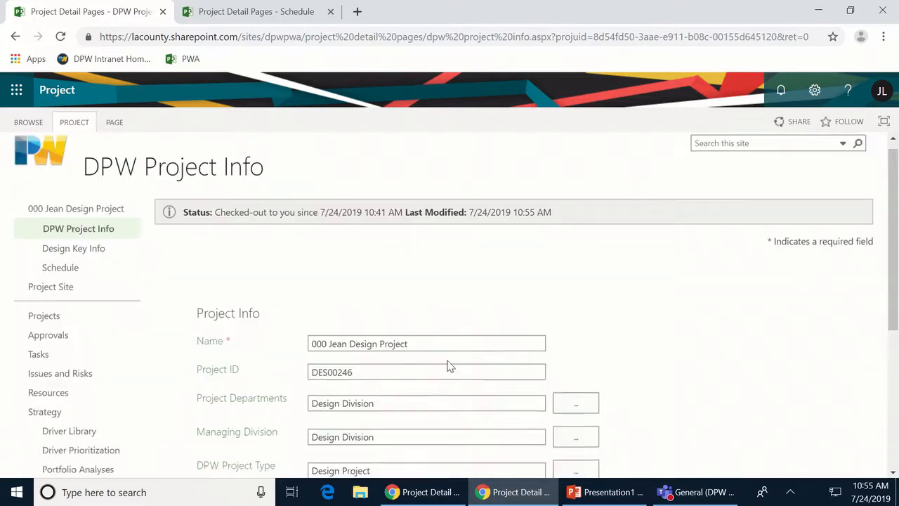
left_click(64, 262)
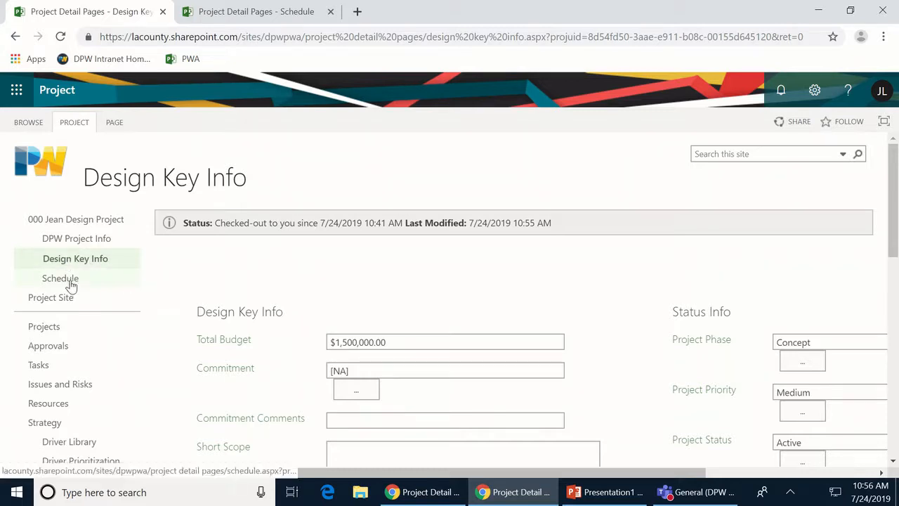
- Go back to the Schedule page and scroll down to Prepare As-Builts
left_click(70, 282)
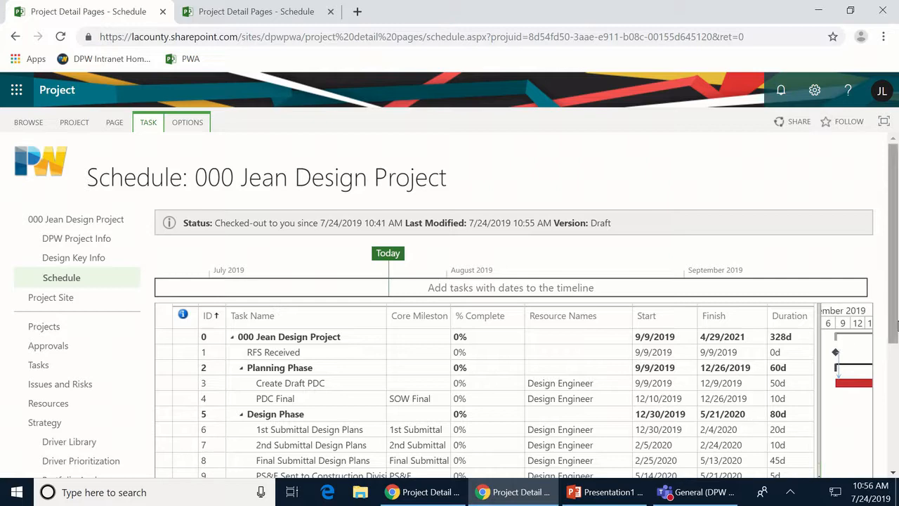
scroll(895, 327, "down", 2)
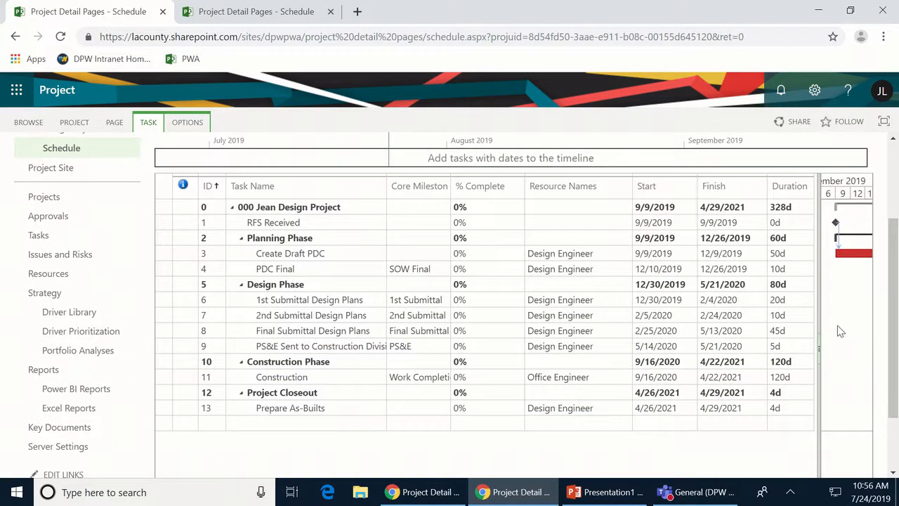
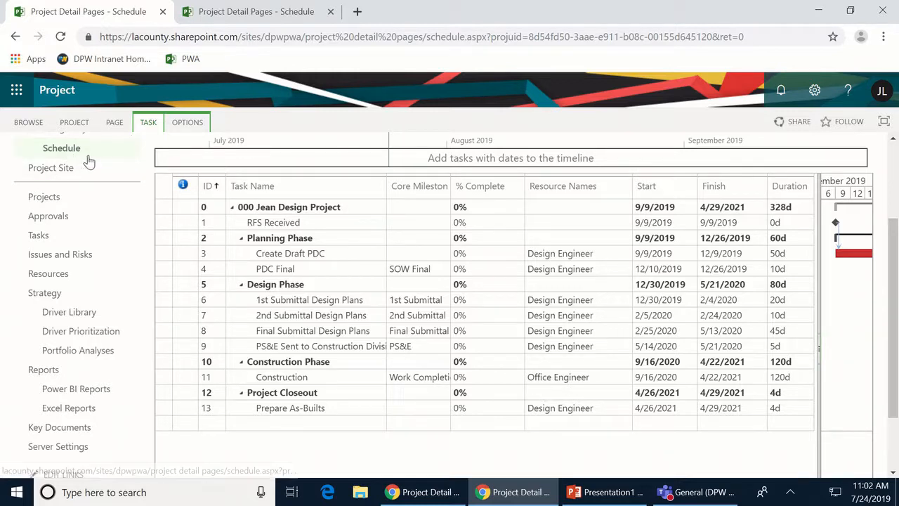
- Switch to the Project Center and create a new project from the Design template
left_click(84, 124)
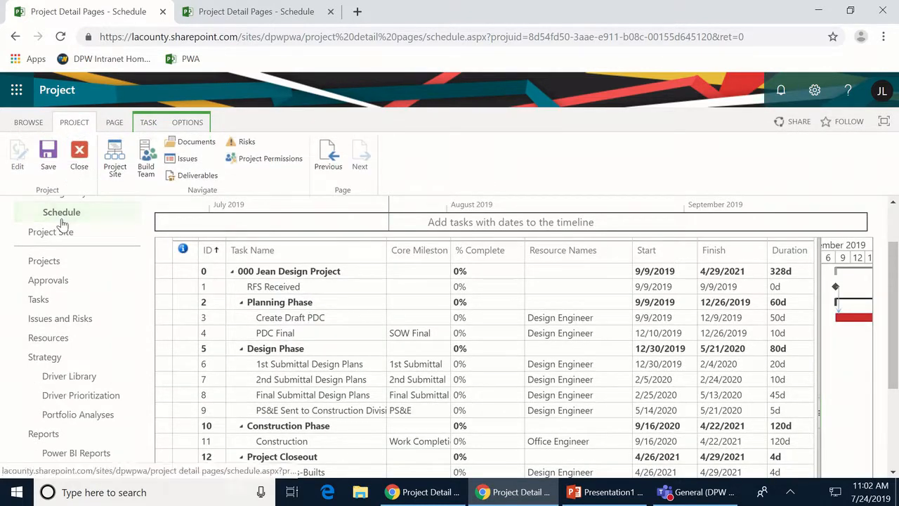
left_click(49, 267)
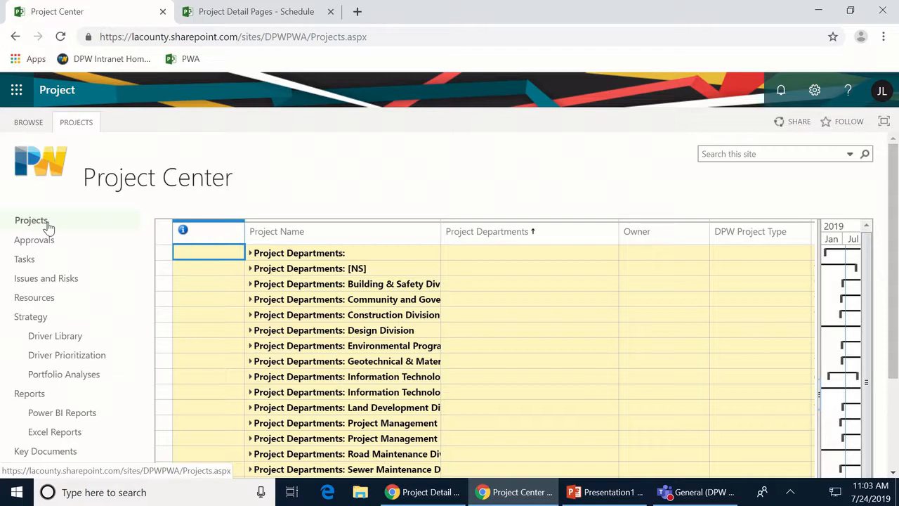
left_click(75, 122)
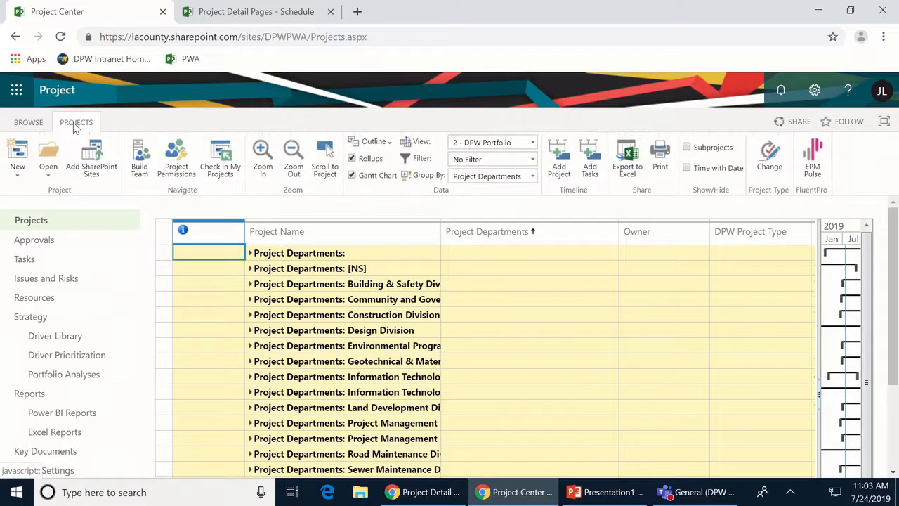
left_click(17, 174)
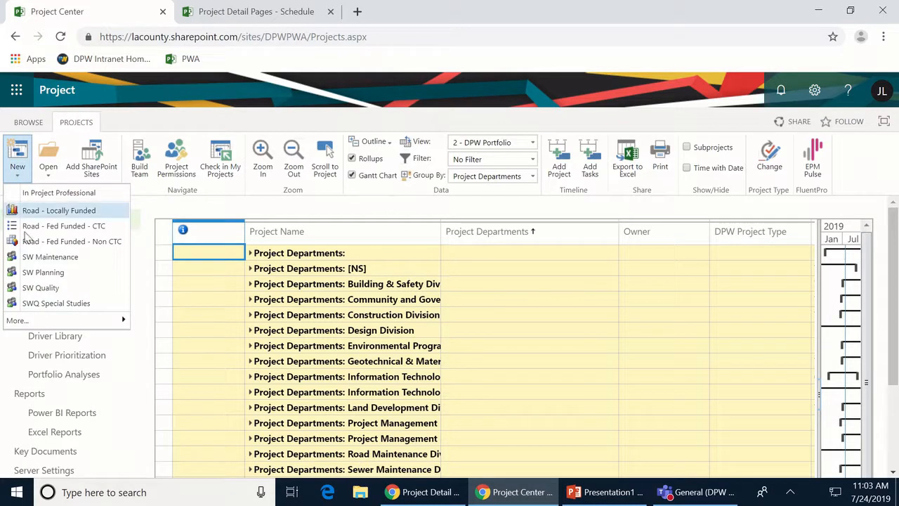
mouse_move(44, 322)
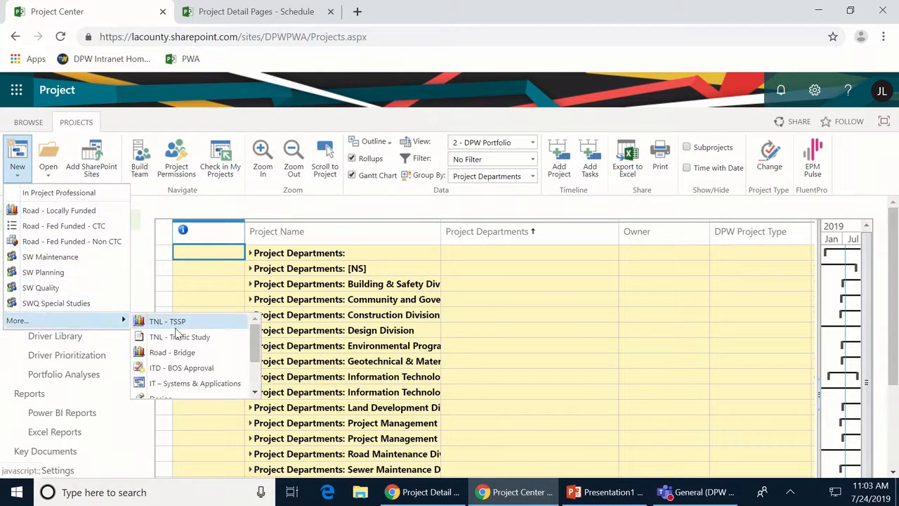
scroll(171, 375, "down", 2)
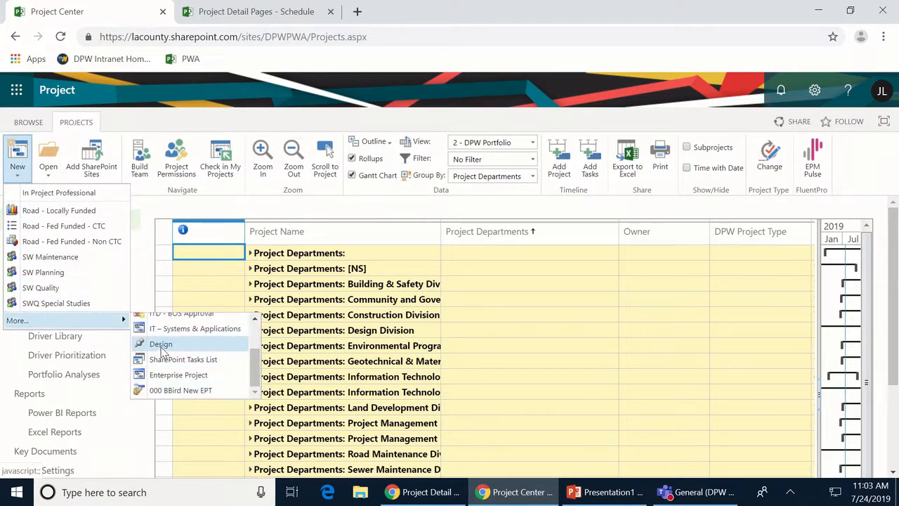
left_click(161, 345)
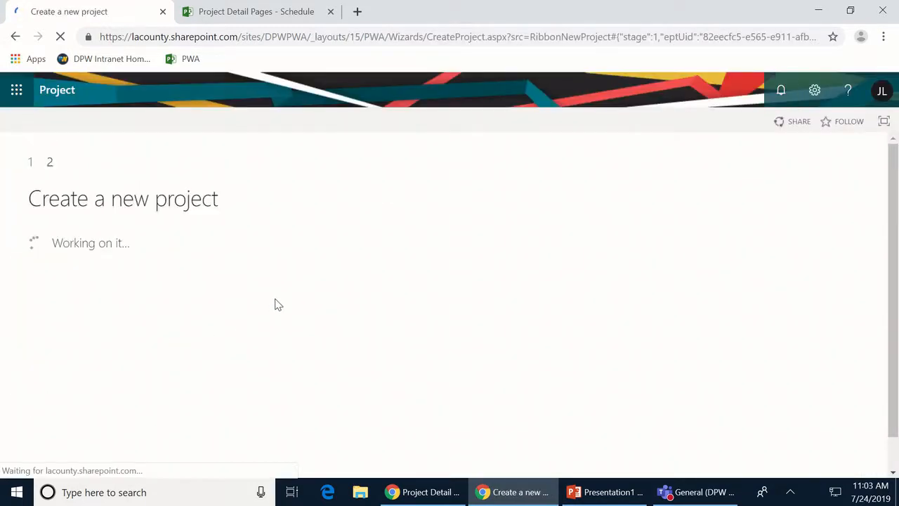
- Name the new project '000 Design - ' plus the owner's name and finish creating it
scroll(426, 292, "down", 1)
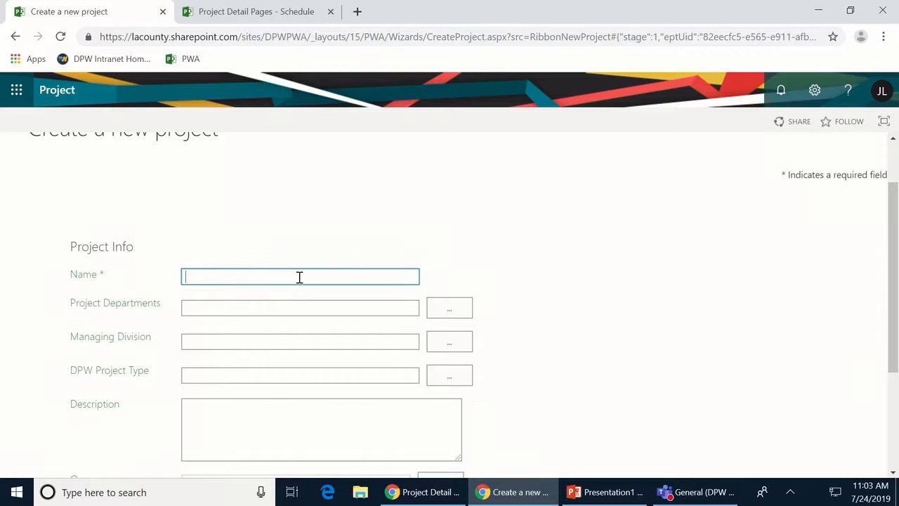
left_click(208, 276)
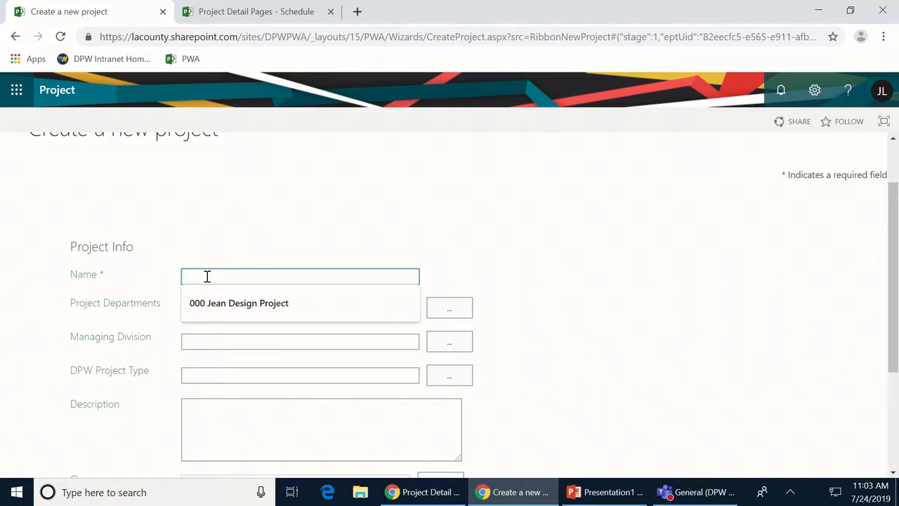
type("000")
type("Design -")
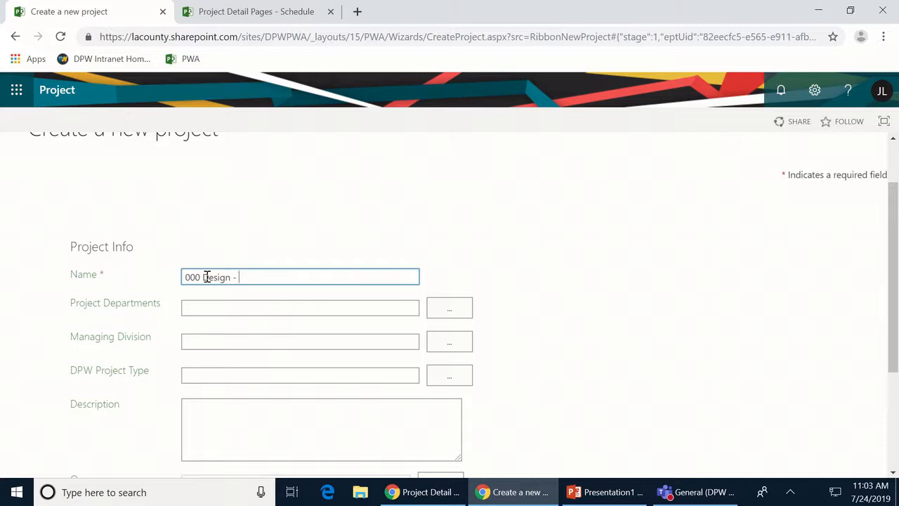
scroll(141, 297, "down", 1)
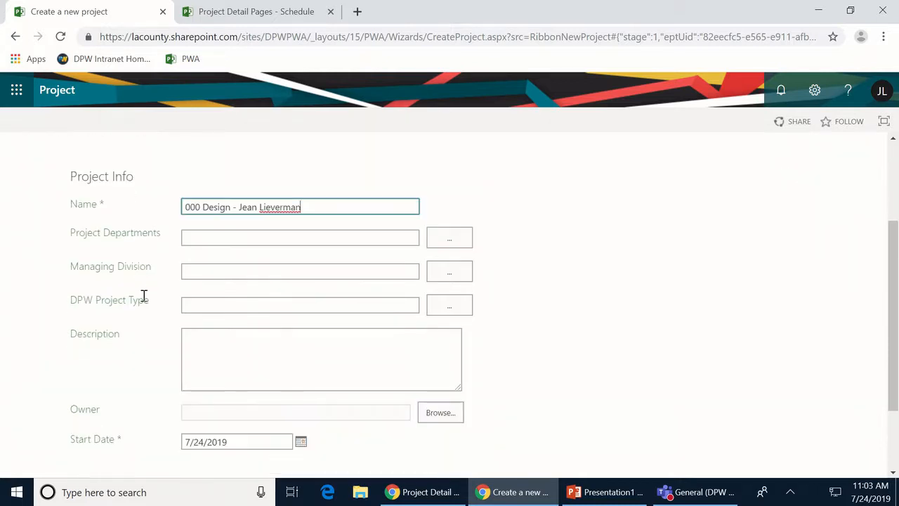
scroll(194, 427, "down", 1)
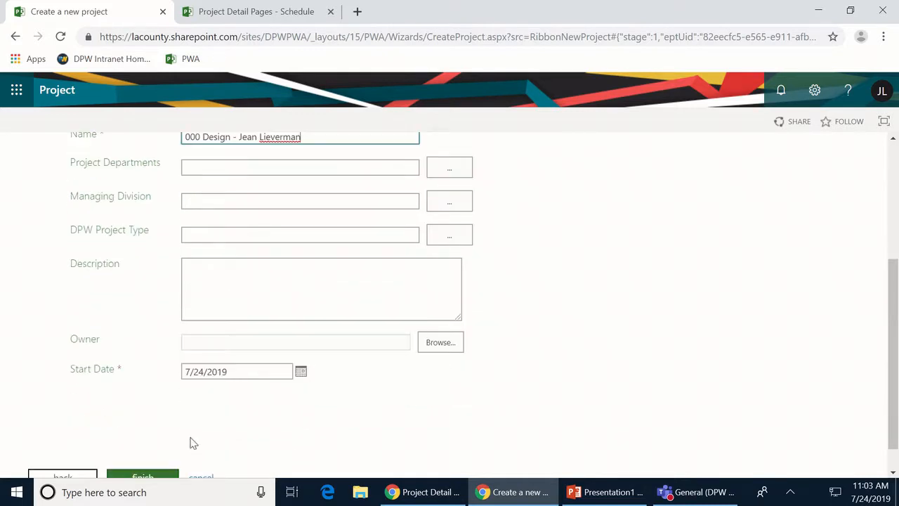
scroll(237, 420, "down", 1)
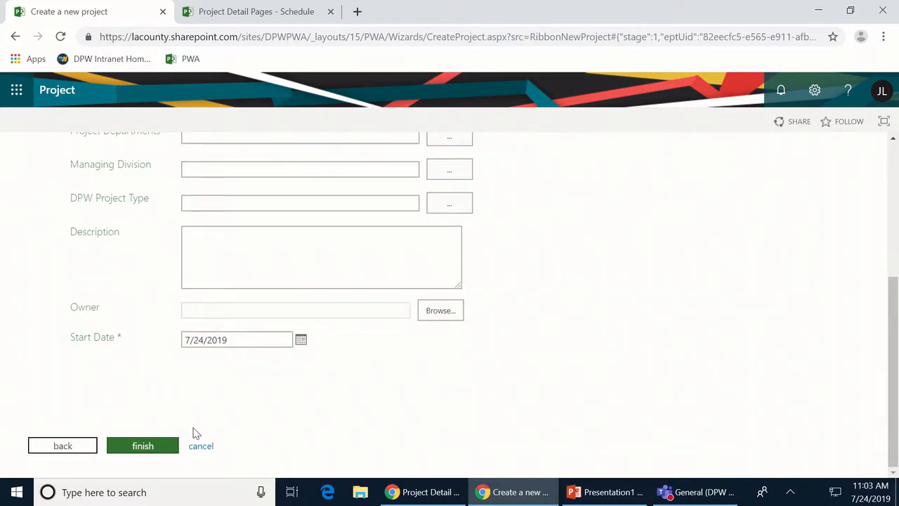
left_click(156, 446)
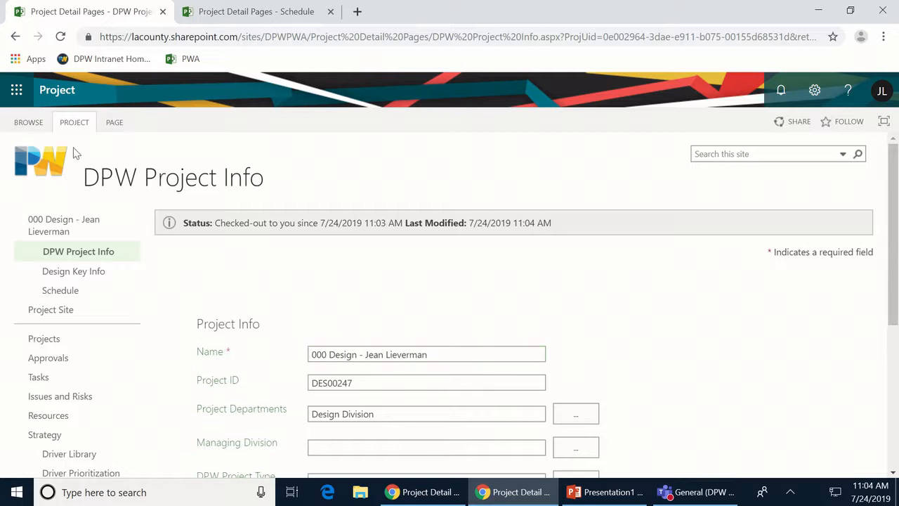
- Close the new Design project with 'Check it in' selected
left_click(86, 126)
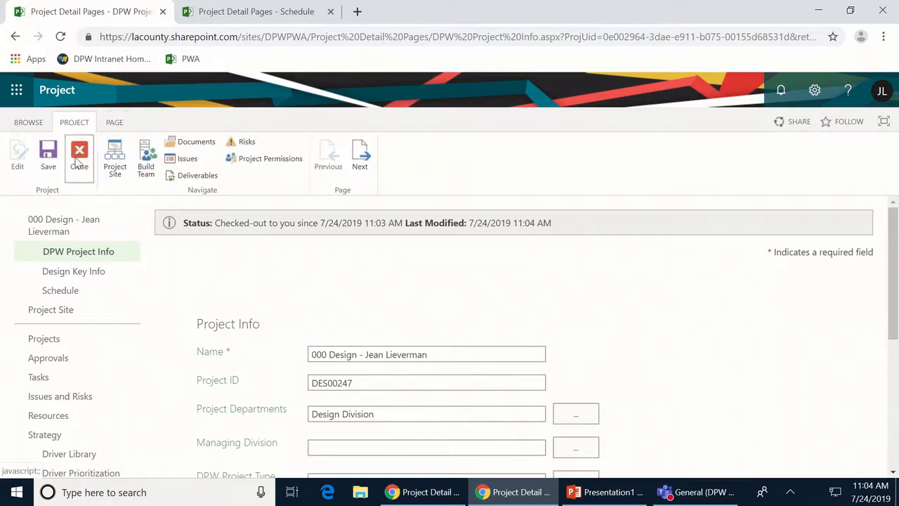
left_click(78, 156)
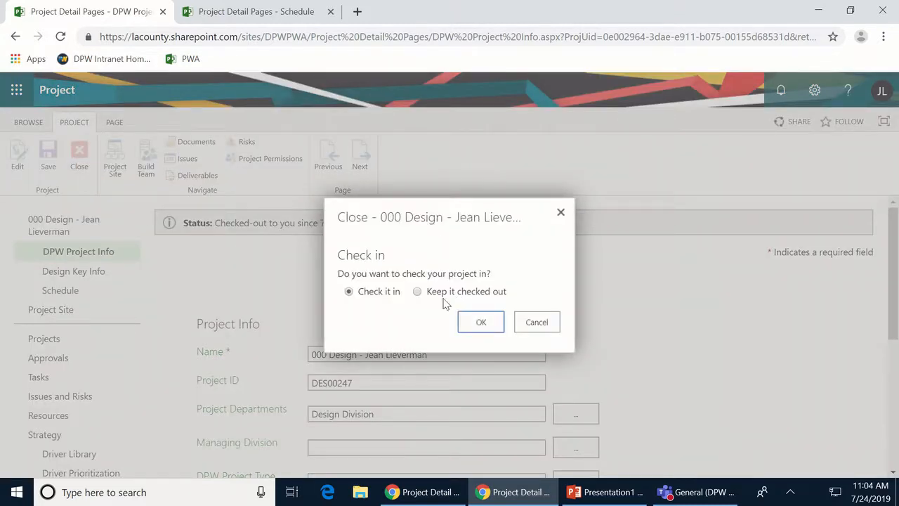
left_click(469, 326)
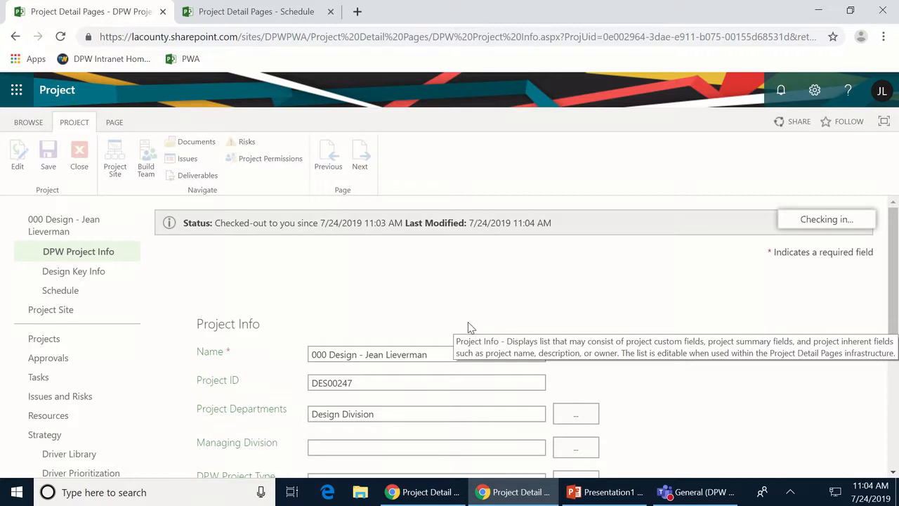